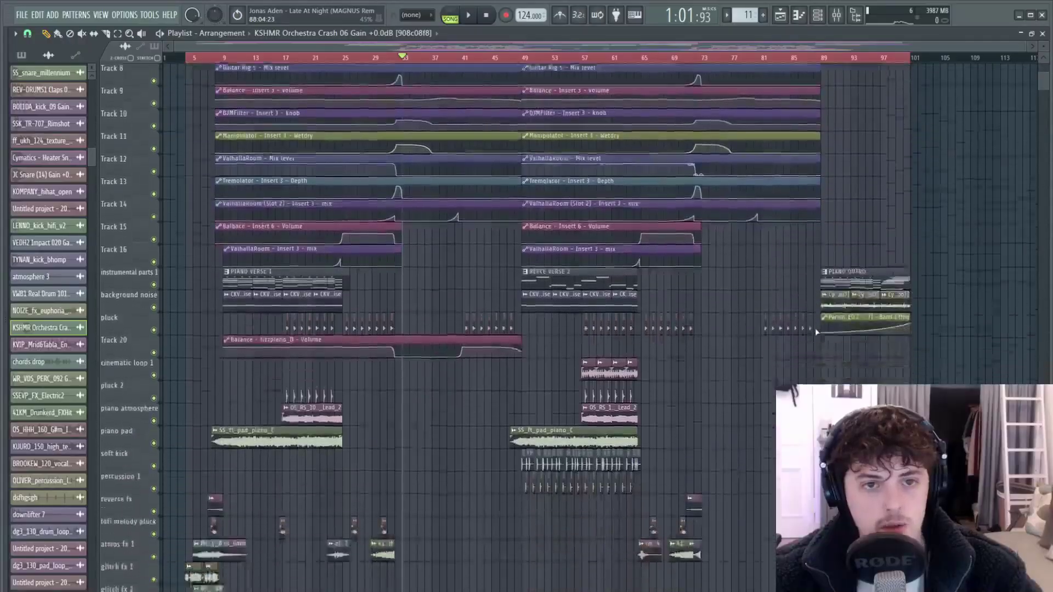
Step: Look through the arrangement from the verse tracks down to the stemmed-out chords and their automation clips
scroll(815, 332, "down", 20)
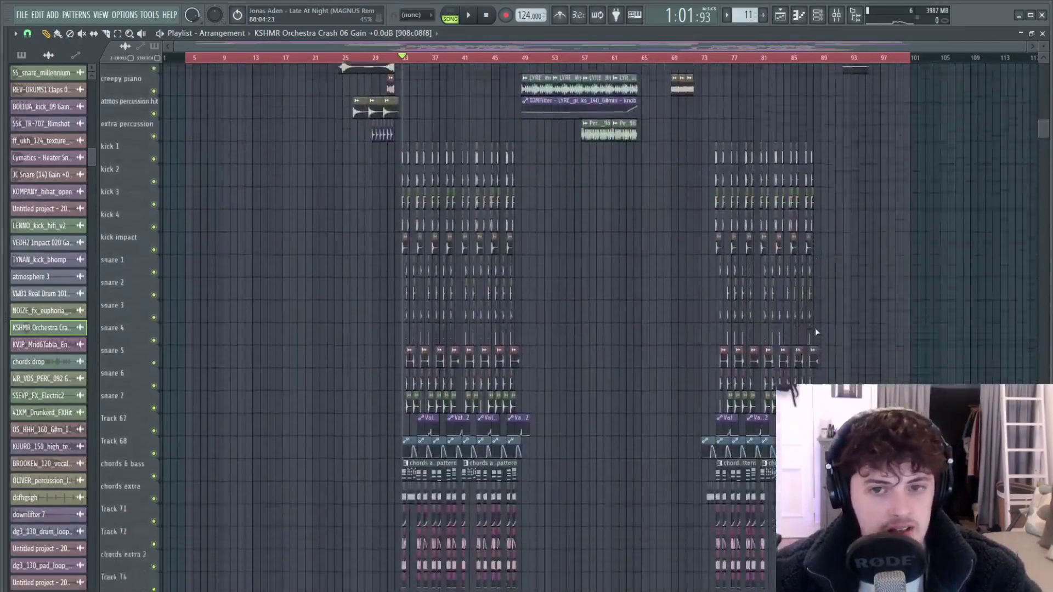
scroll(815, 331, "down", 20)
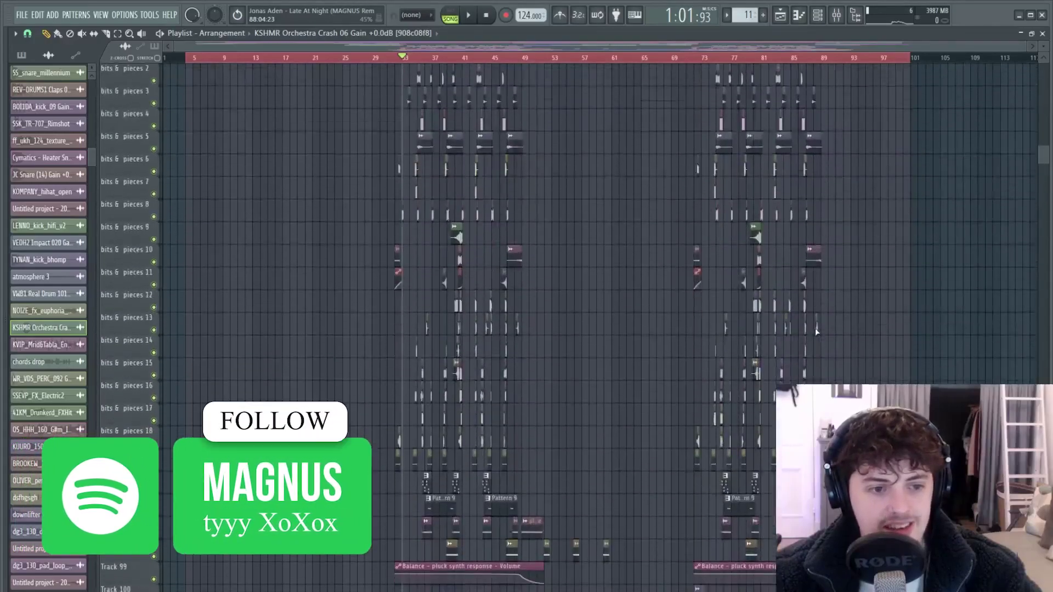
scroll(815, 332, "down", 13)
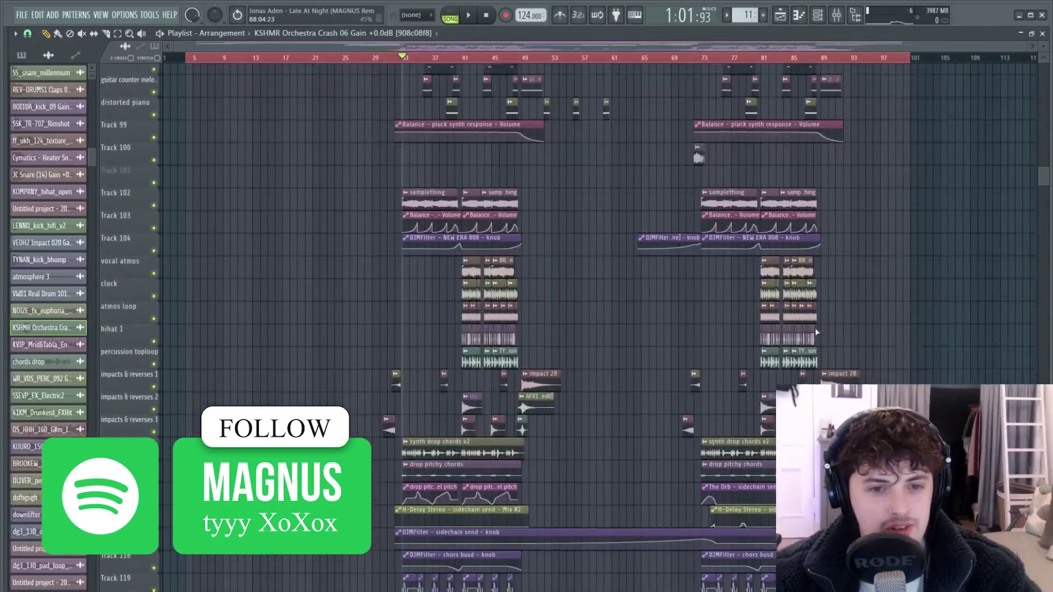
left_click_drag(906, 180, 364, 517)
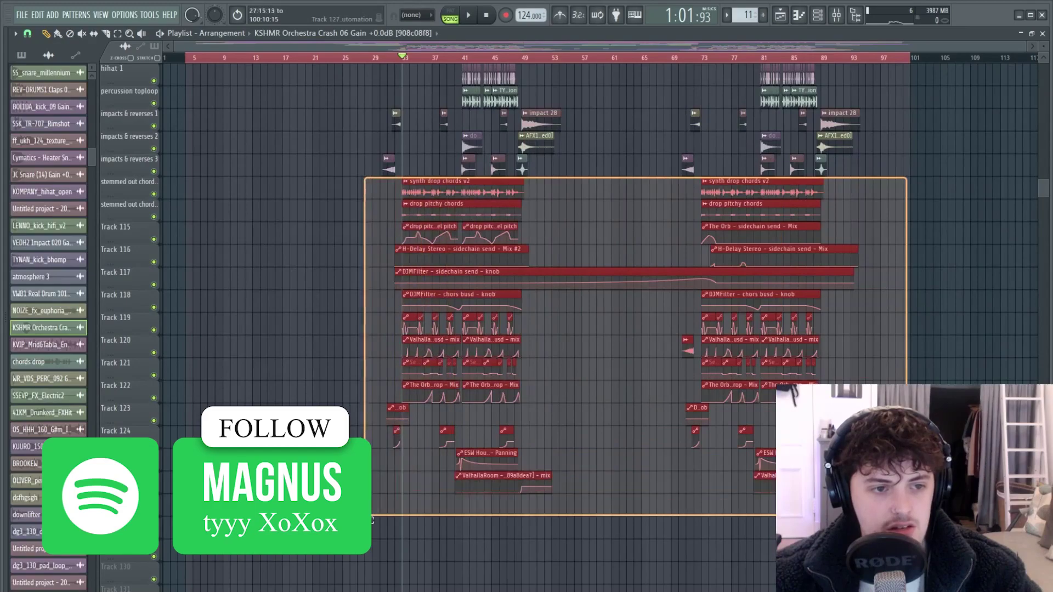
scroll(581, 359, "up", 3)
left_click(523, 331, "ctrl")
left_click_drag(886, 314, 404, 357)
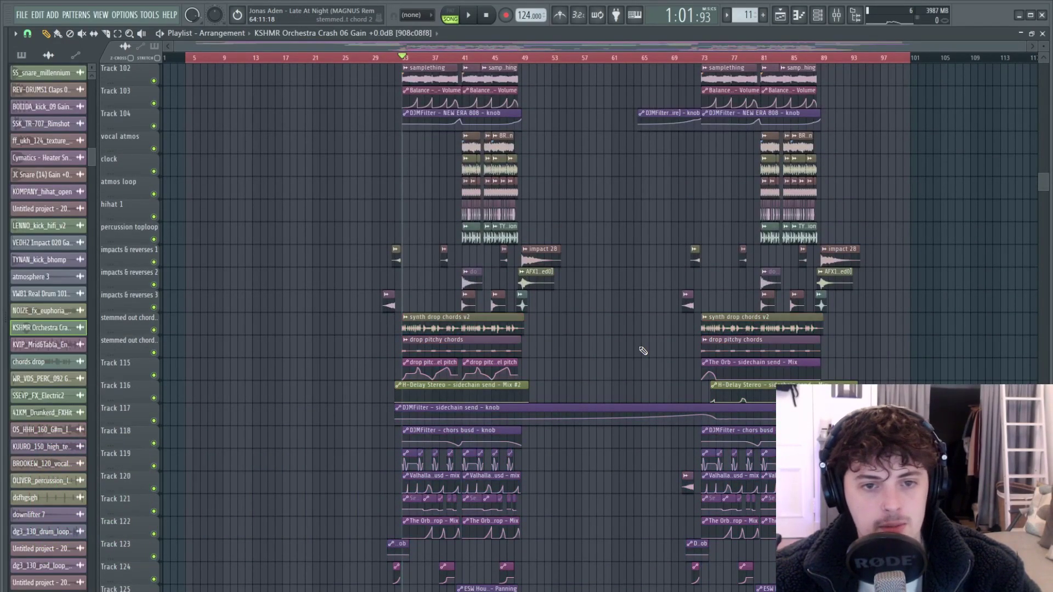
Step: Examine the bits & pieces, drum, string and verse tracks, and select the muted LAN_Vocal_DRY_122BPM clip near the start
scroll(640, 349, "up", 13)
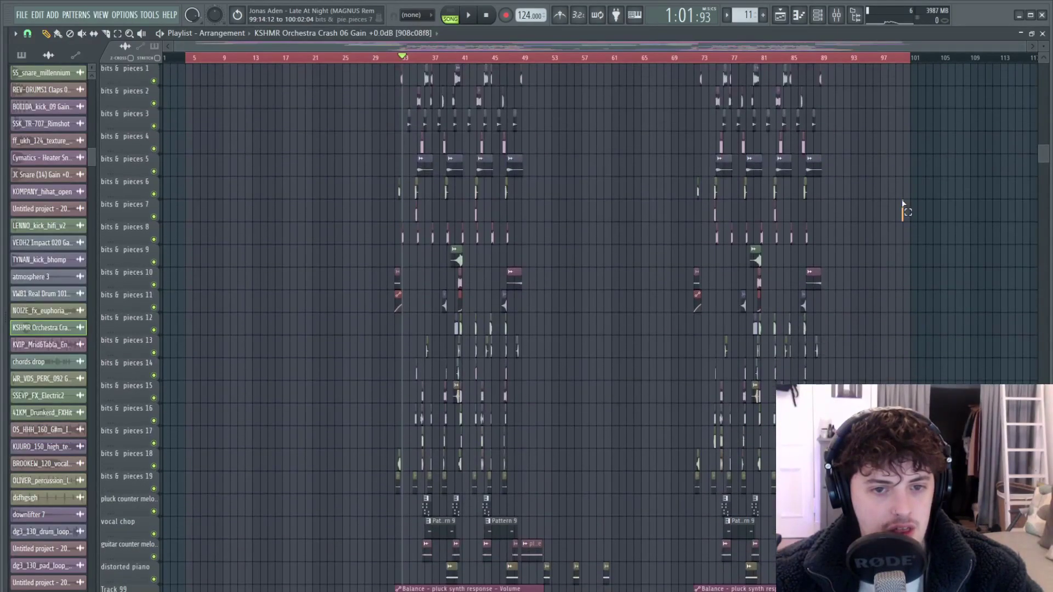
left_click_drag(903, 200, 283, 498)
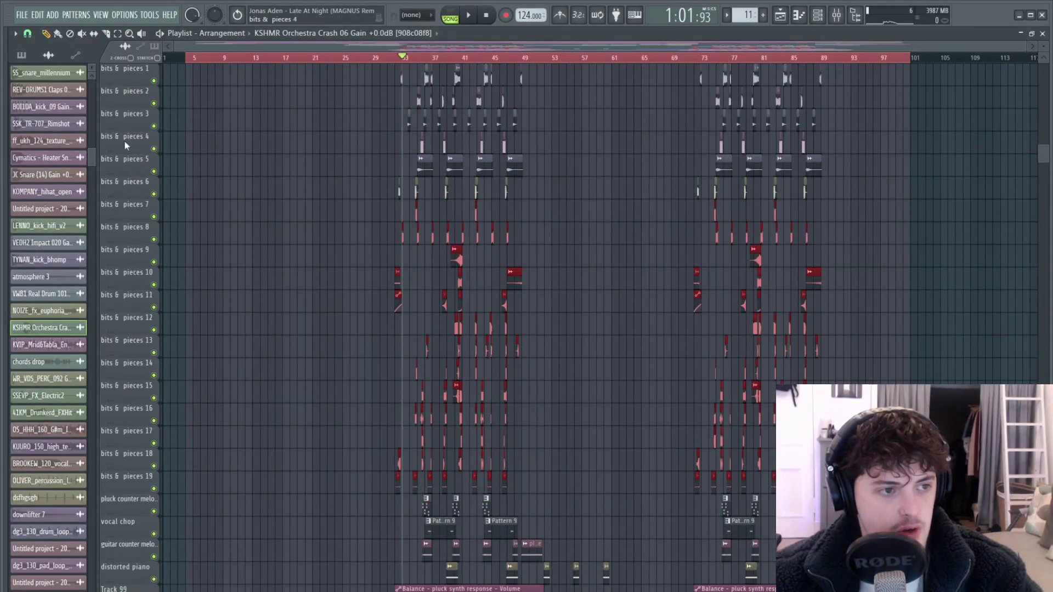
scroll(641, 388, "up", 10)
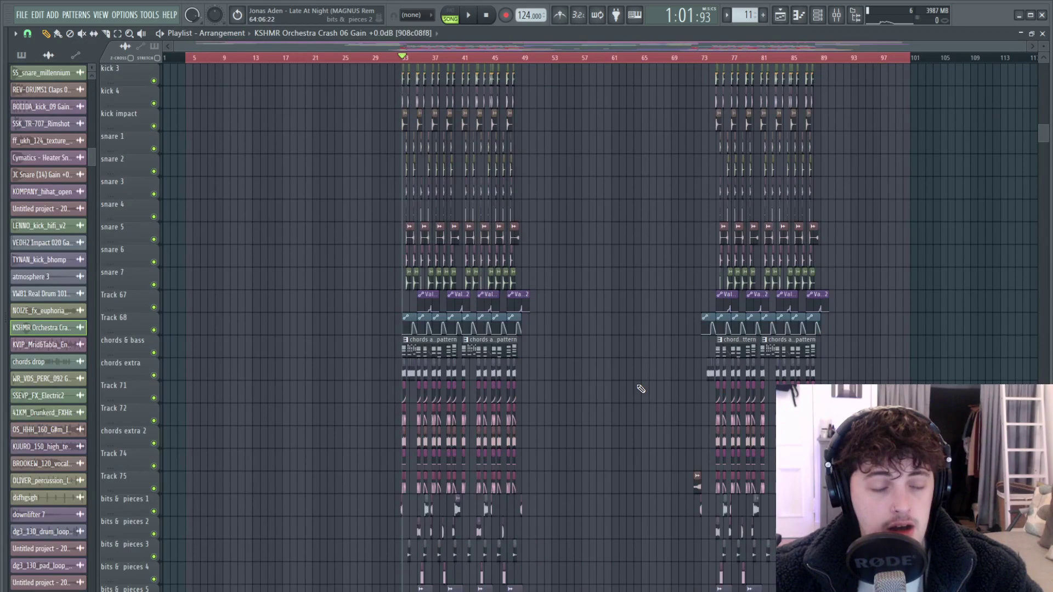
scroll(641, 389, "up", 3)
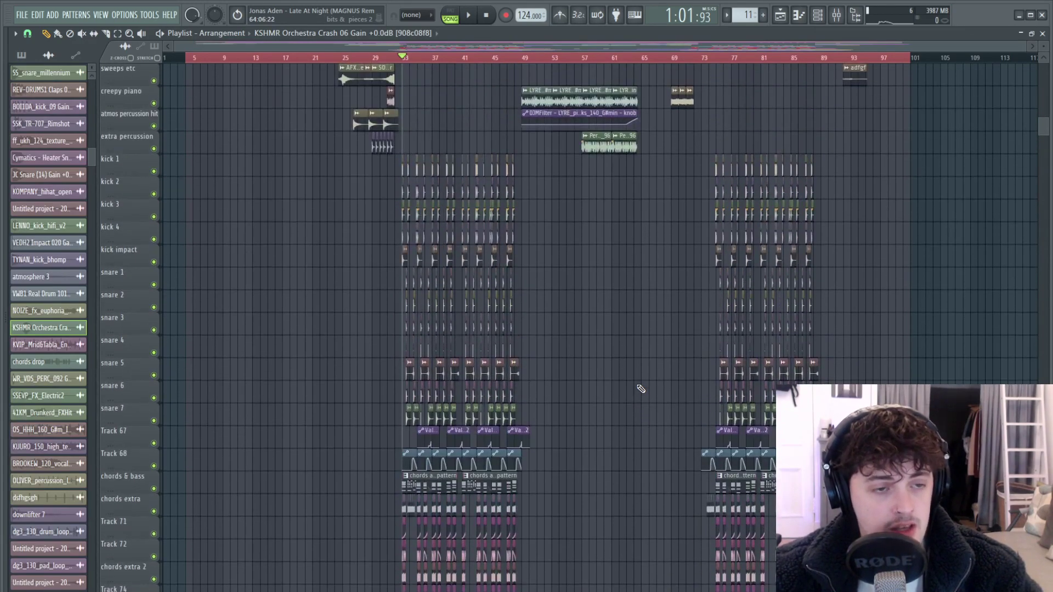
scroll(640, 389, "up", 15)
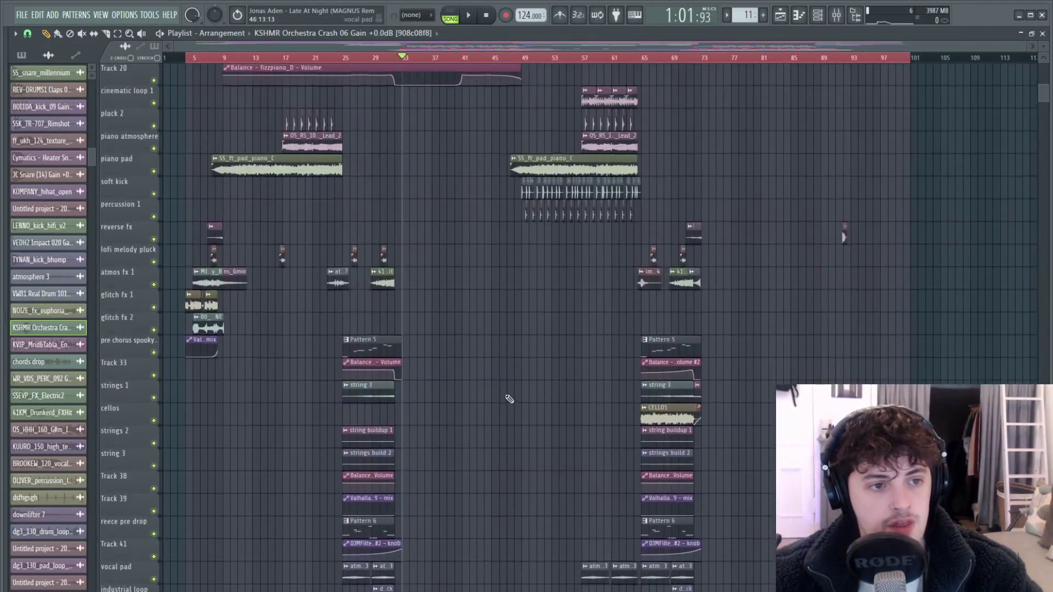
scroll(509, 399, "up", 3)
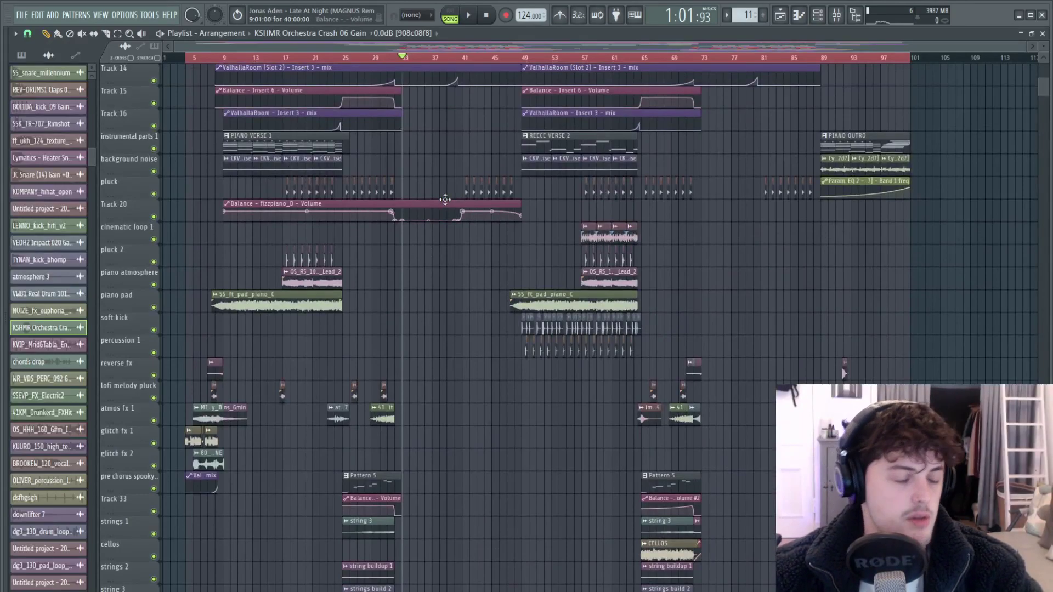
scroll(246, 231, "up", 4)
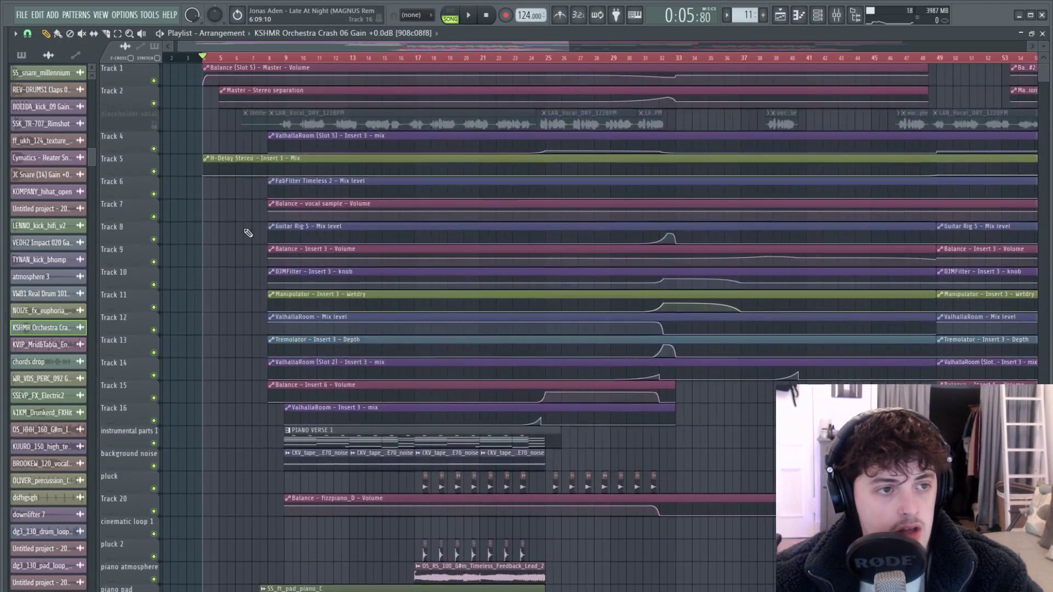
left_click(358, 118)
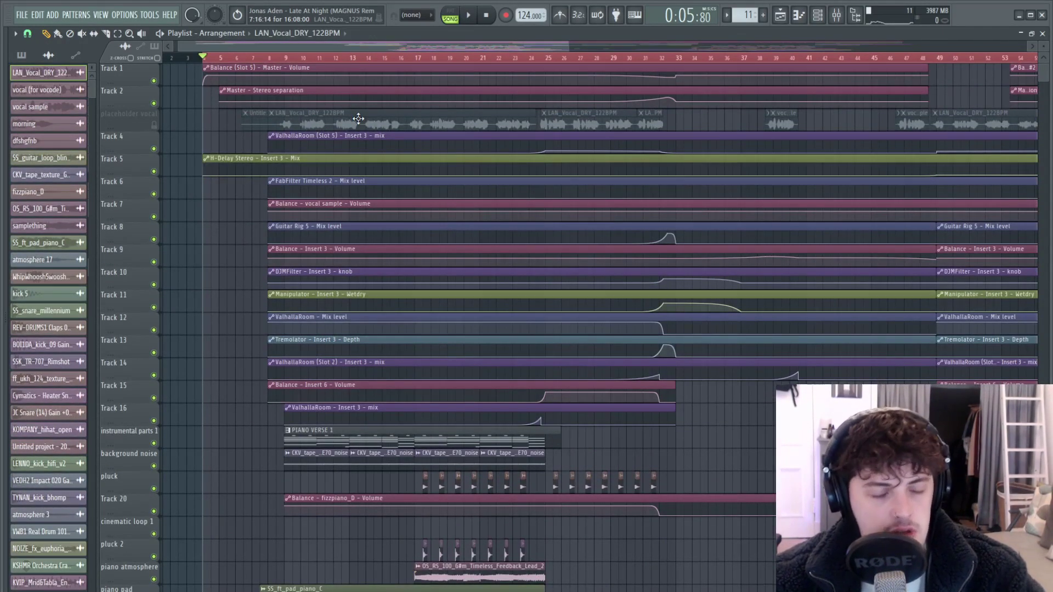
Step: Nudge the MIJA_noise_drone_airy_B clip on the atmos fx 1 track about a quarter bar to the right
scroll(358, 118, "down", 3)
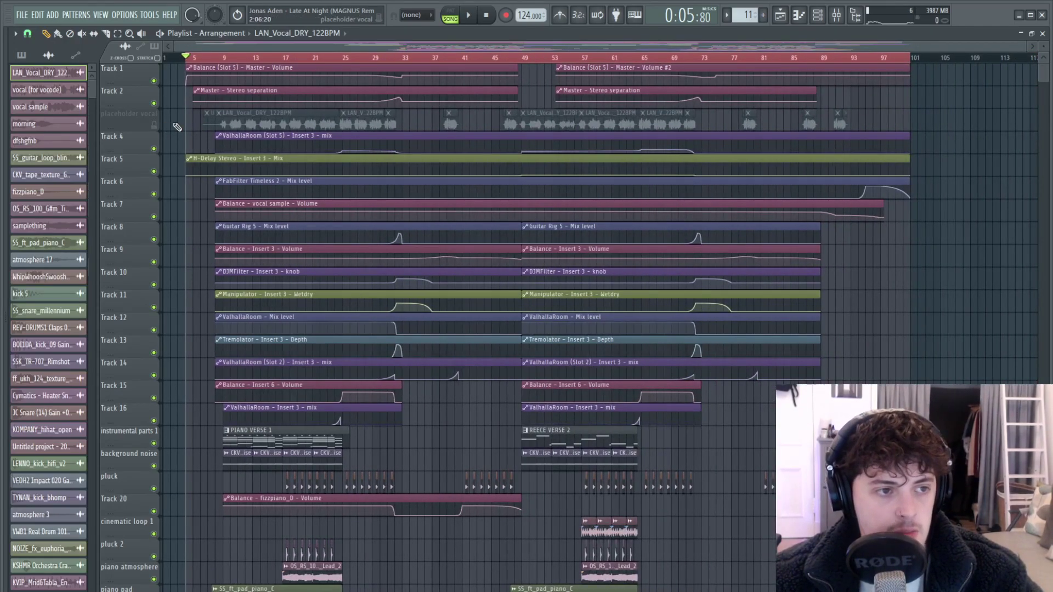
scroll(157, 173, "up", 3)
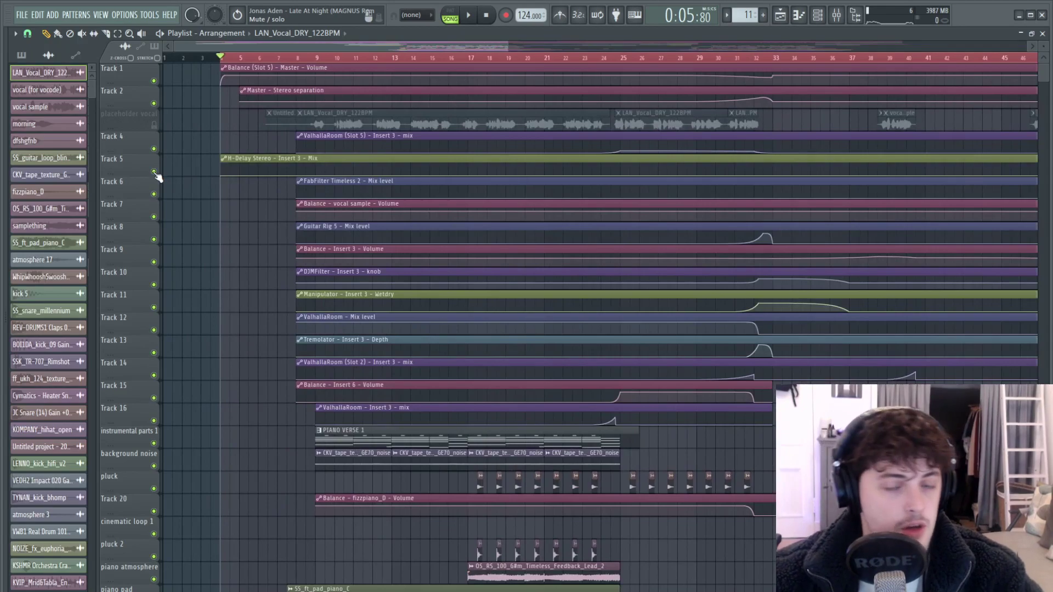
scroll(158, 177, "down", 10)
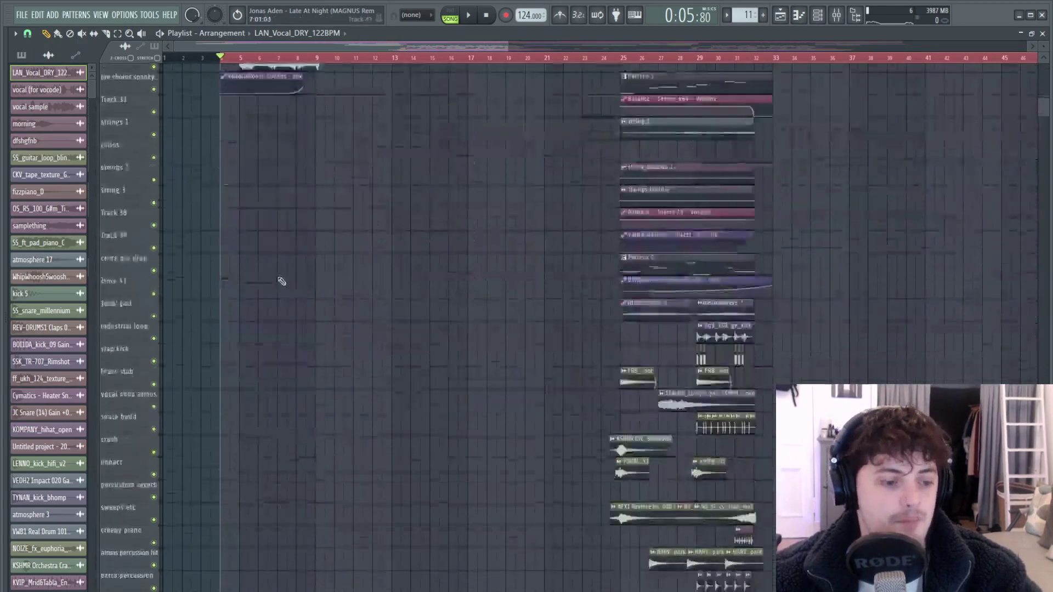
scroll(282, 282, "up", 2)
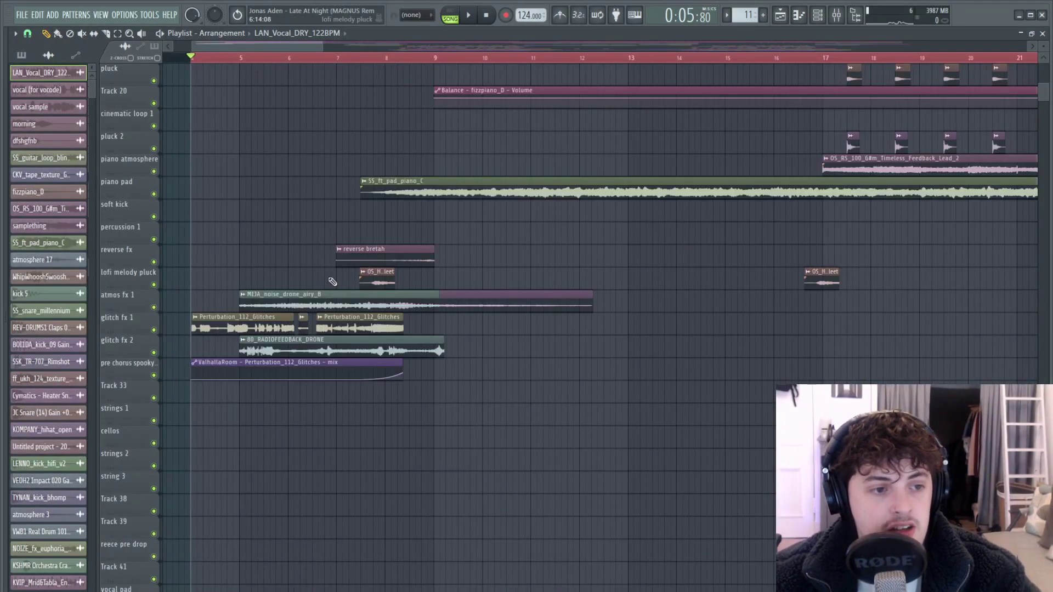
mouse_move(340, 299)
left_mouse_down()
mouse_move(346, 231)
mouse_move(344, 307)
left_mouse_up()
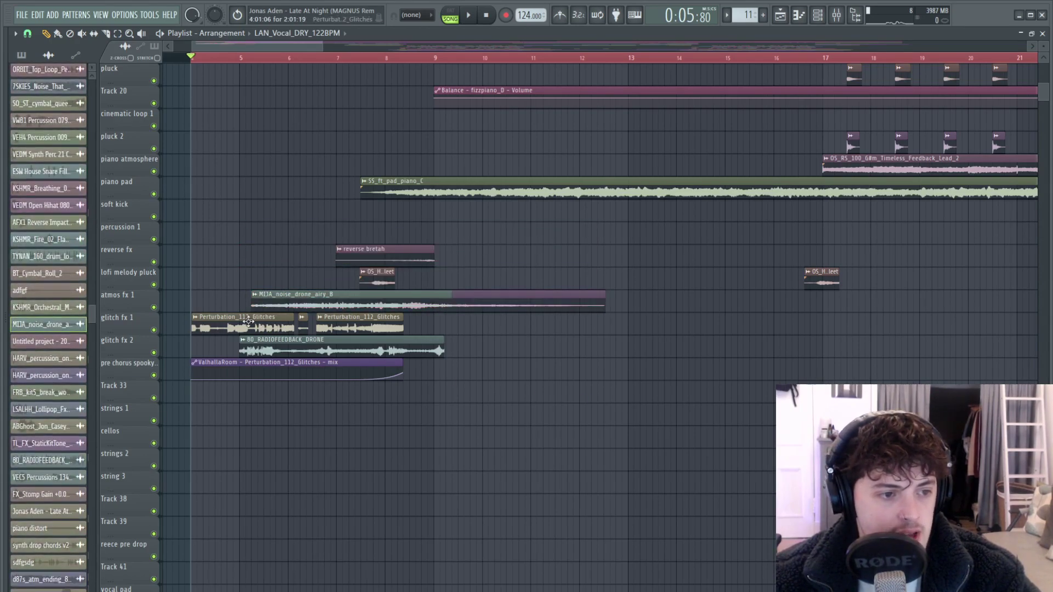
Step: Solo glitch fx 1 and play the intro with pre chorus spooky enabled, switching the audition to glitch fx 2
left_click(154, 330, "ctrl")
key("space")
left_click(154, 376)
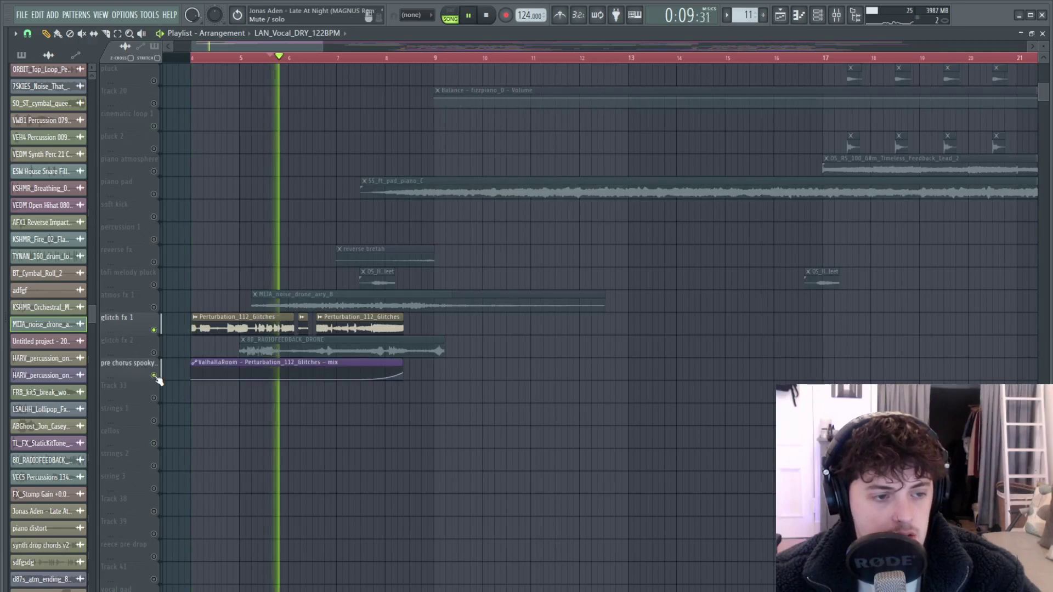
left_click(154, 353)
left_click(154, 331)
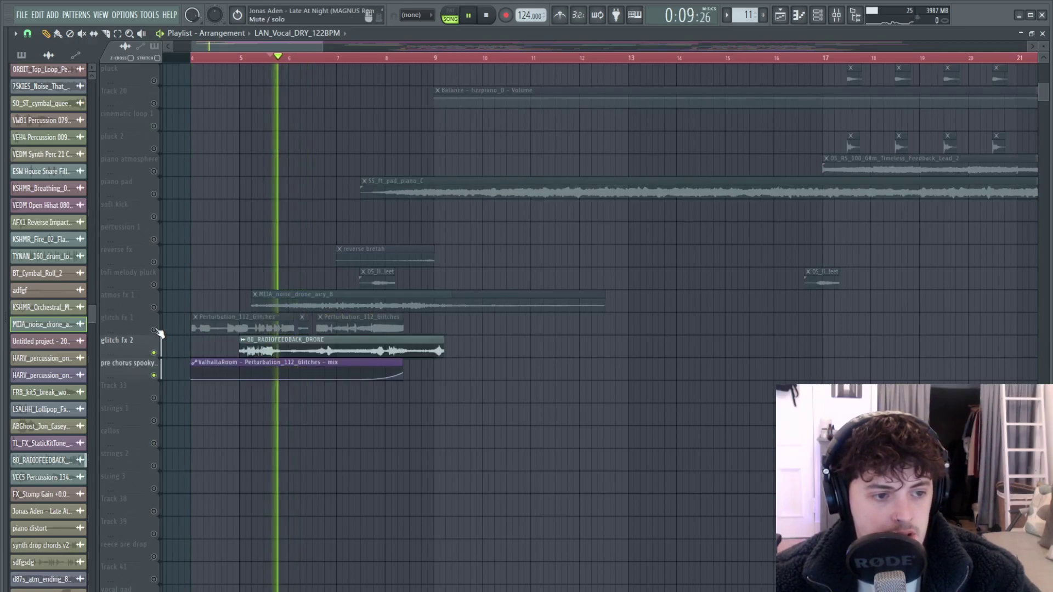
key("space")
Step: Enable the atmos fx 1 track, mute glitch fx 2, and play the intro's atmosphere sound
left_click(154, 308)
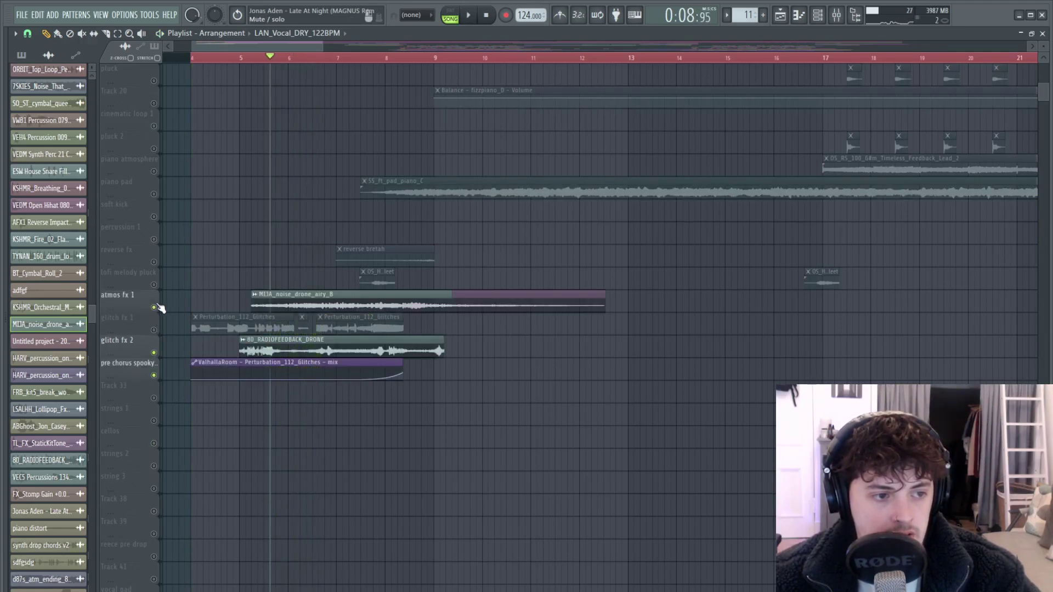
left_click(155, 354)
key("space")
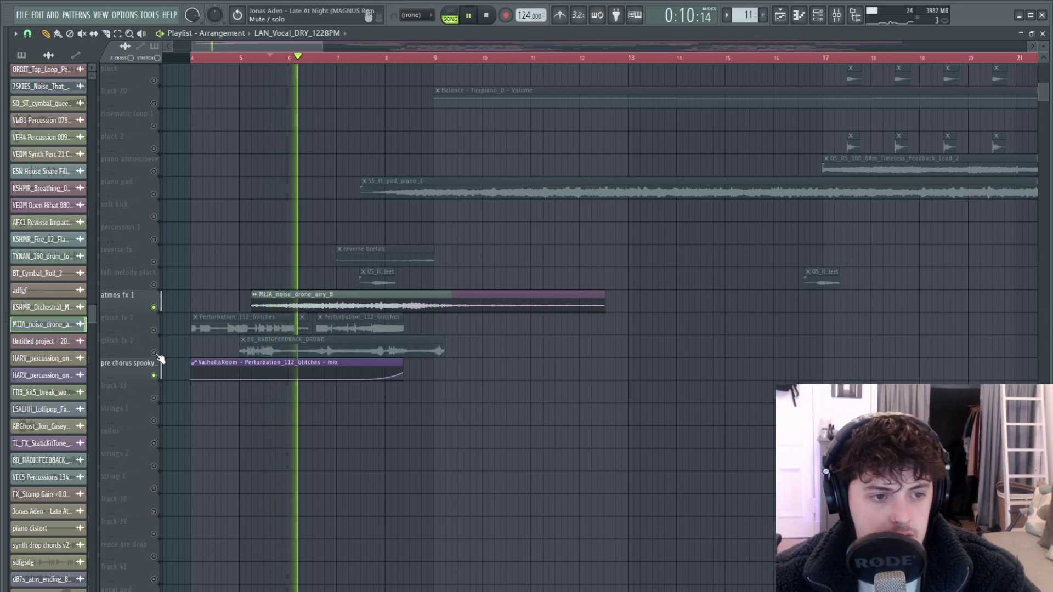
key("space")
Step: Enable the lofi melody pluck and reverse fx tracks and audition them from about bar 8.5
left_click(154, 285)
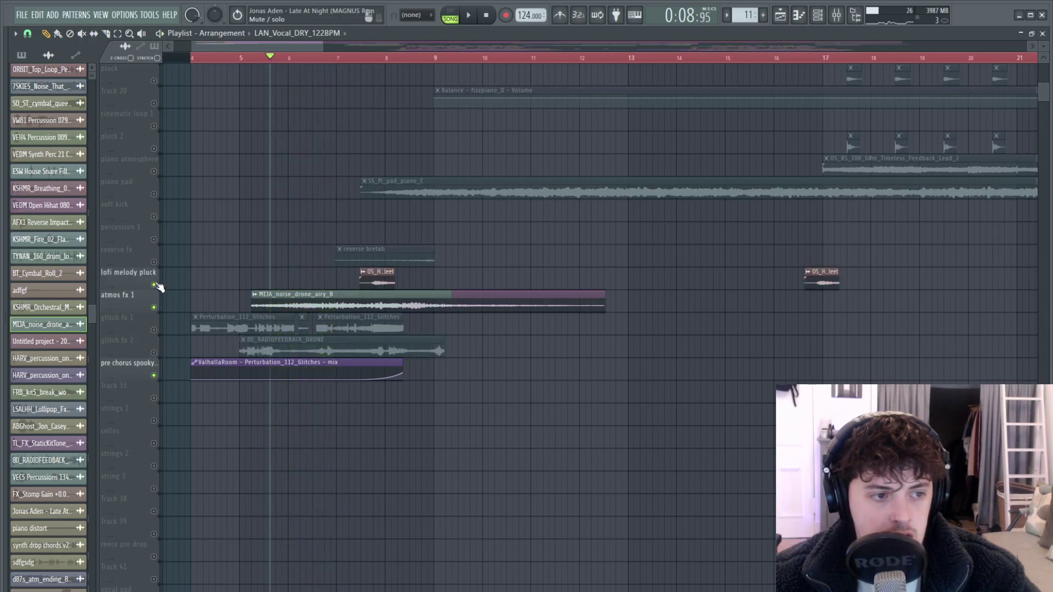
left_click(154, 262)
left_click(413, 57)
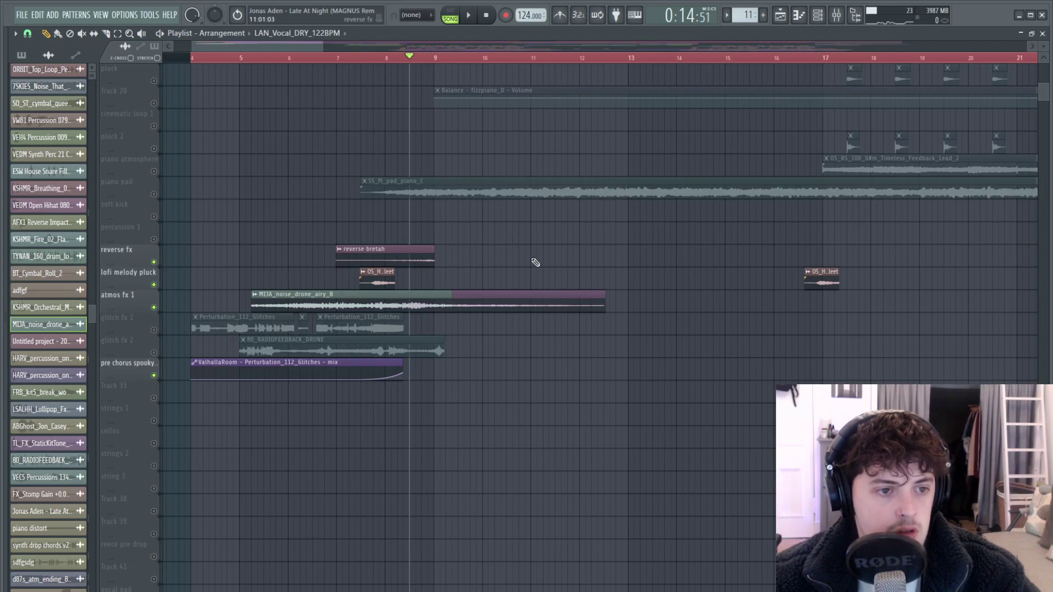
key("space")
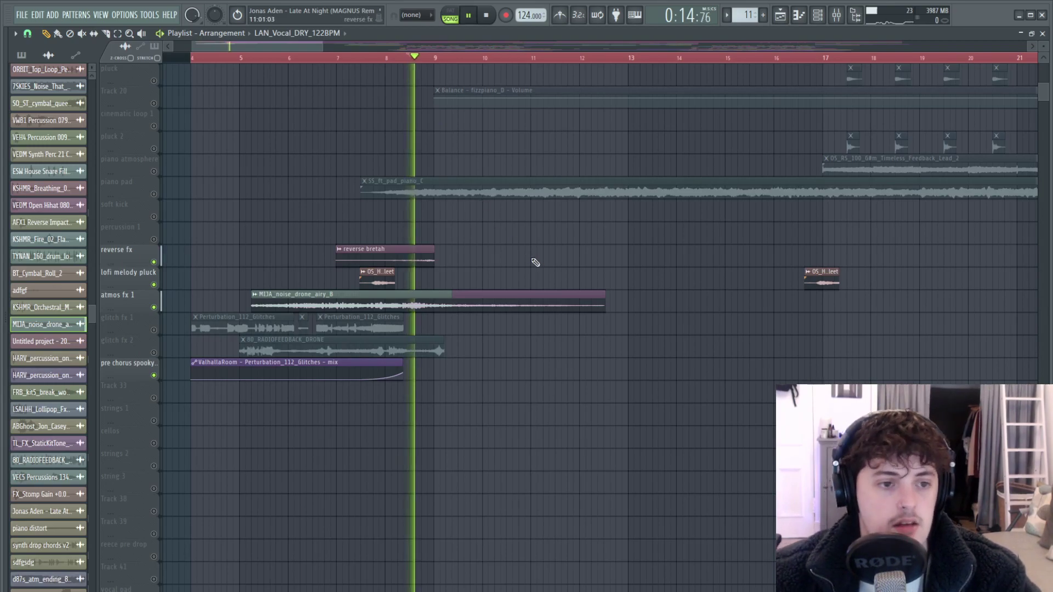
key("space")
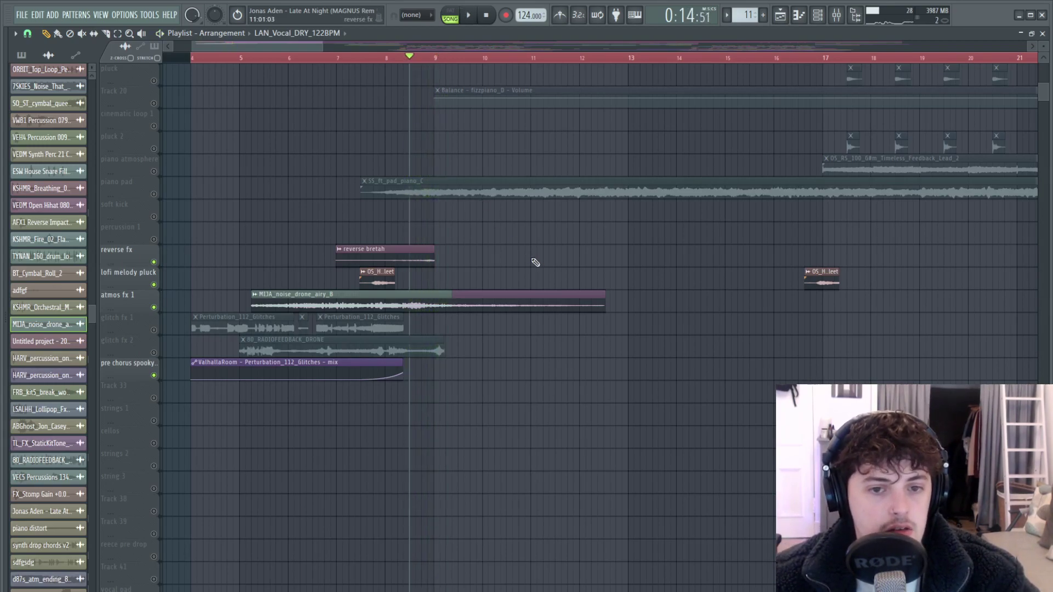
Step: Place the playhead at about bar 7.5 and inspect the sample settings of the OS_HHH_160_G#m_Imperial_Fleet clip there
scroll(578, 273, "down", 3)
scroll(490, 219, "up", 2)
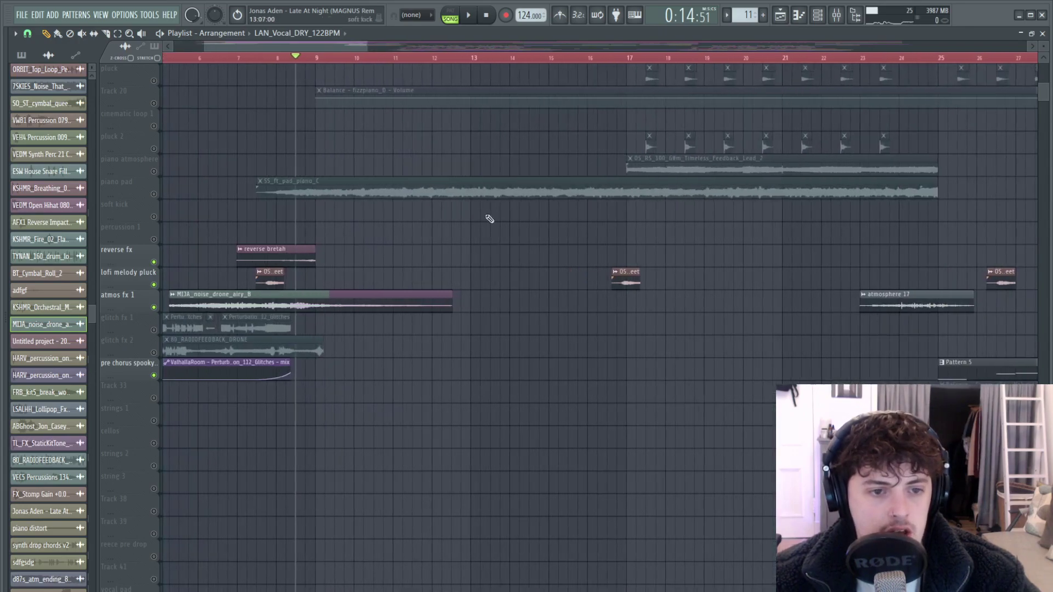
left_click(255, 58)
scroll(257, 201, "up", 3)
double_click(301, 279)
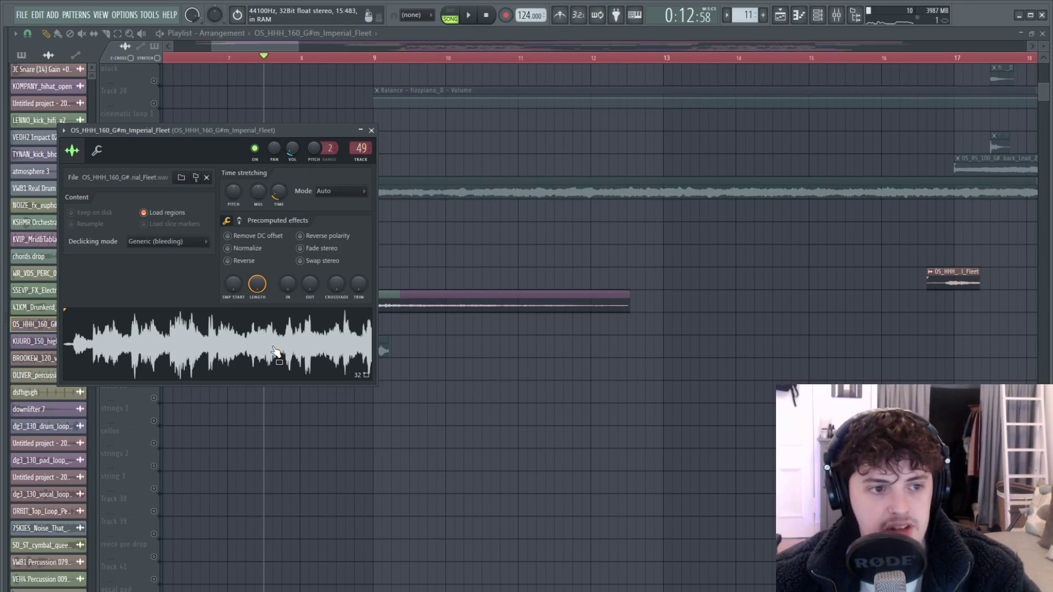
key("Escape")
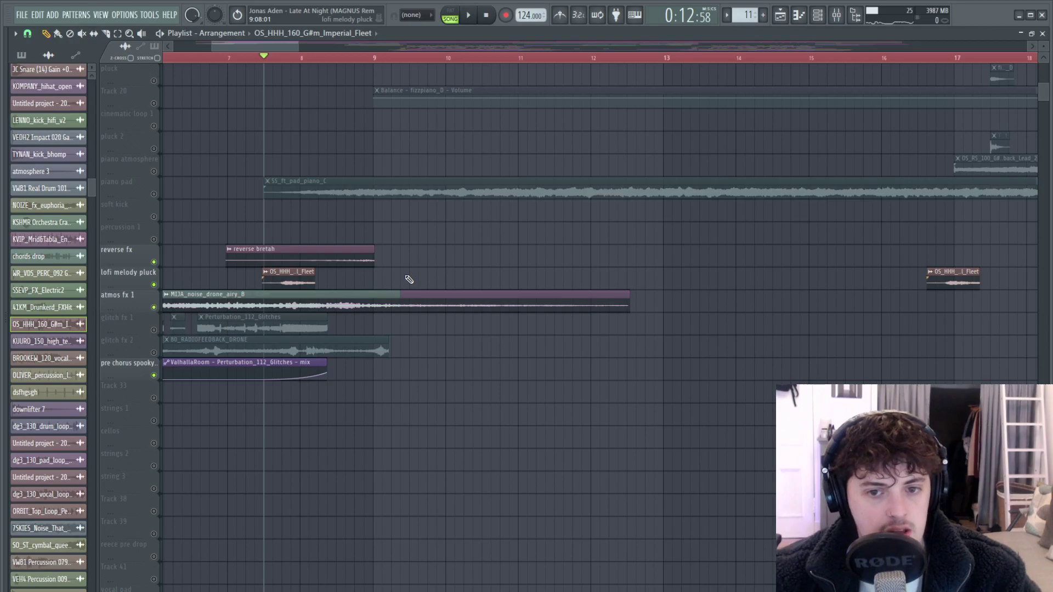
Step: Play the lofi melody pluck together with the reverse and atmosphere effects from about bar 7.5
key("space")
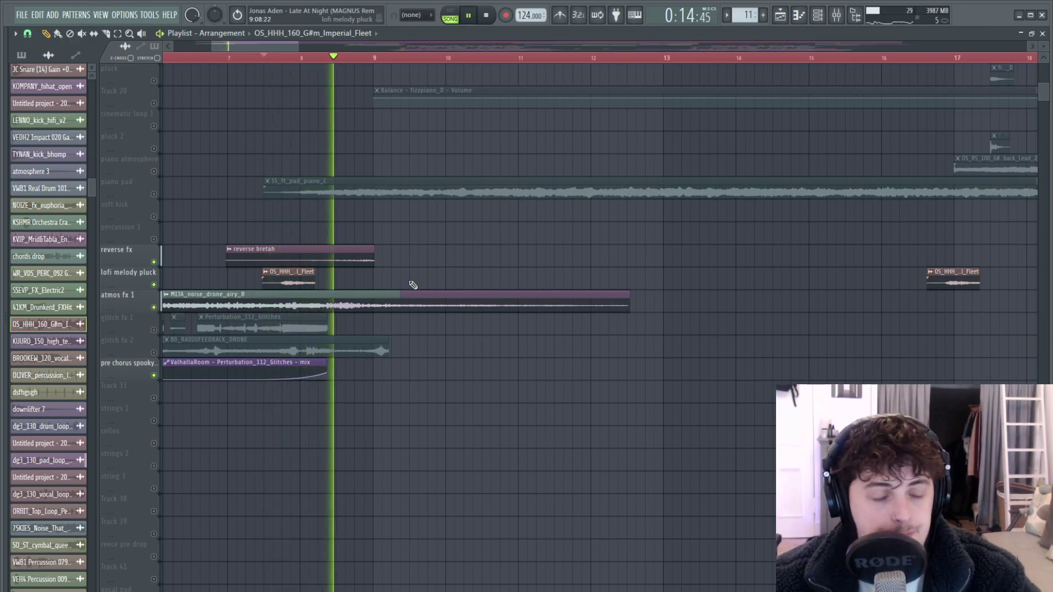
scroll(417, 286, "down", 3)
key("space")
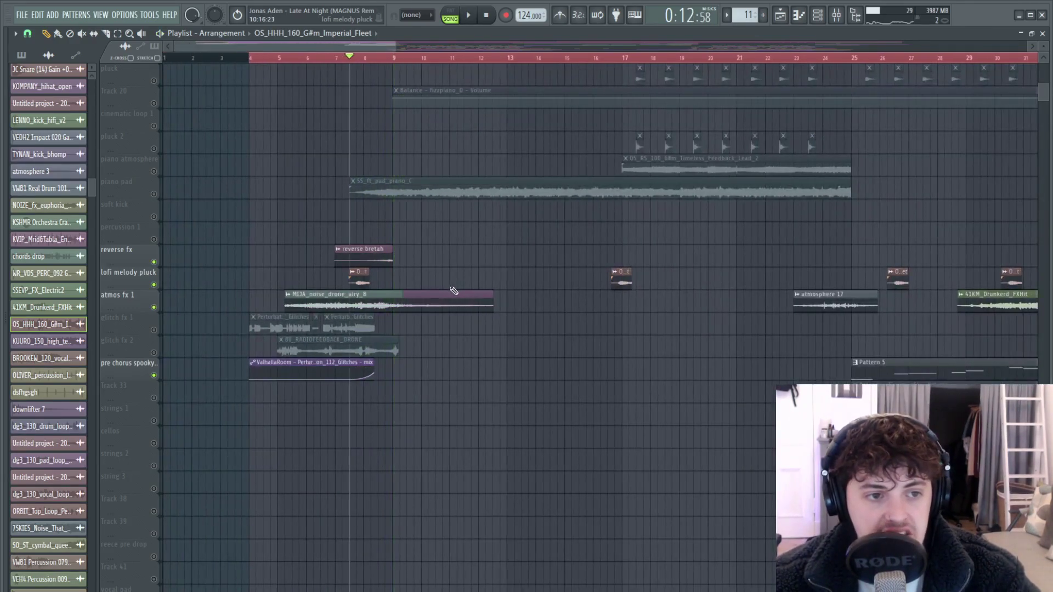
Step: Enable the instrumental parts 1 track, set the playhead to bar 9, and open the PIANO VERSE 1 notes for inspection
scroll(453, 290, "down", 2)
scroll(235, 227, "up", 3)
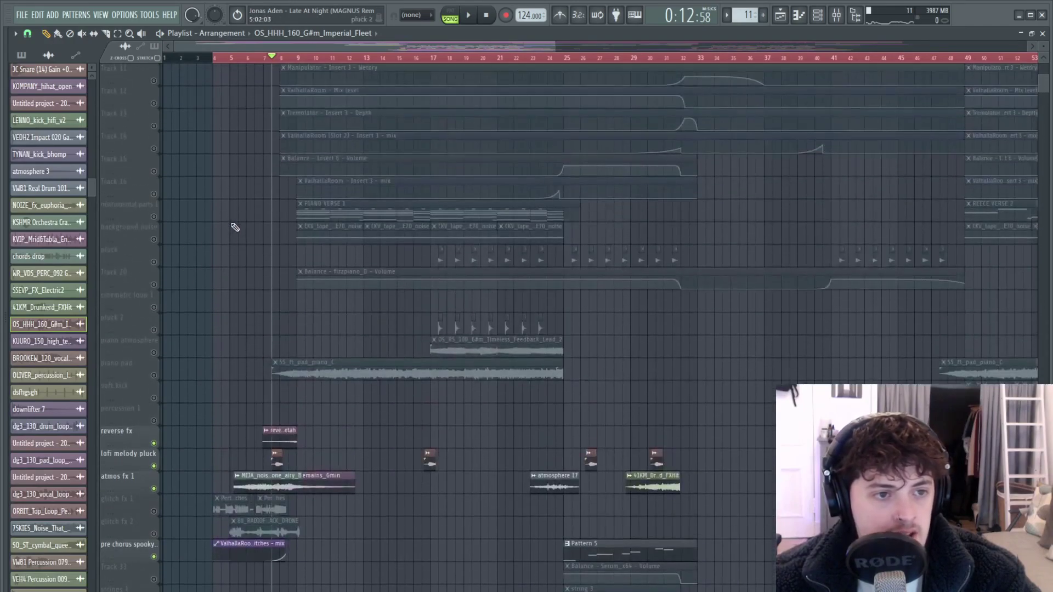
left_click(154, 217)
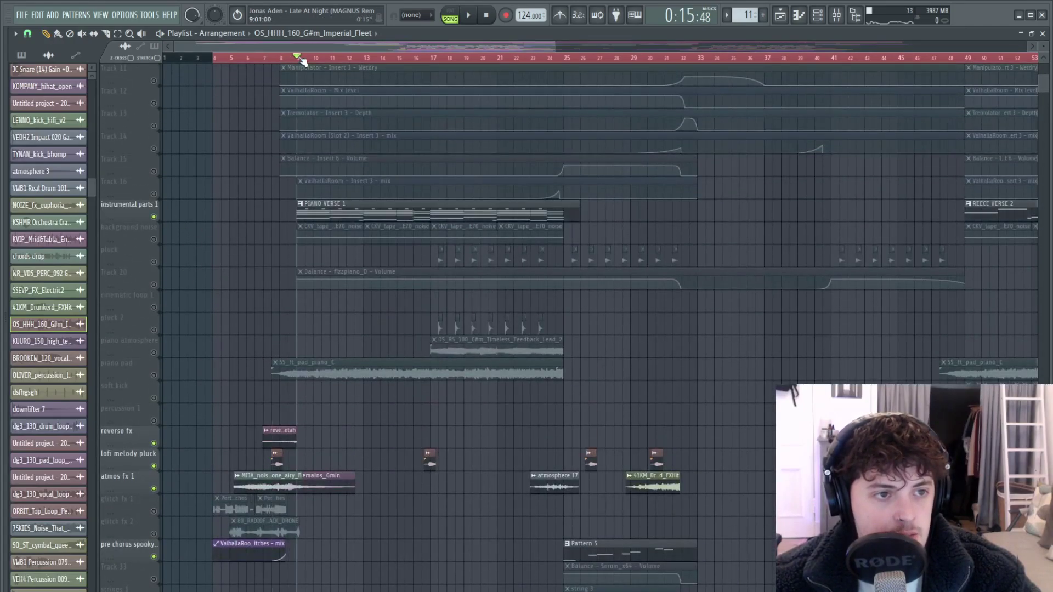
double_click(405, 212)
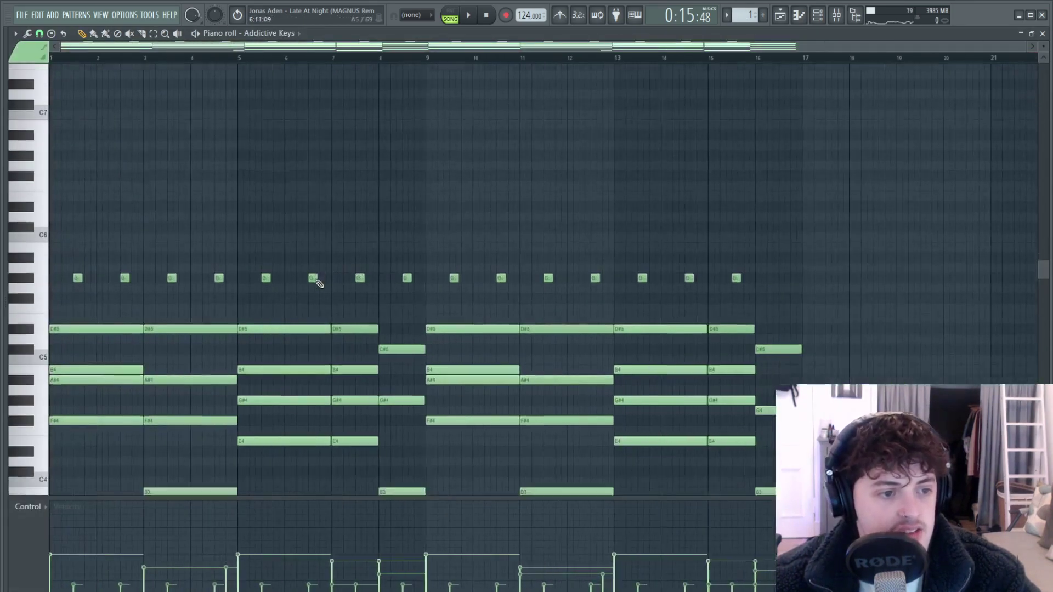
scroll(306, 277, "down", 4)
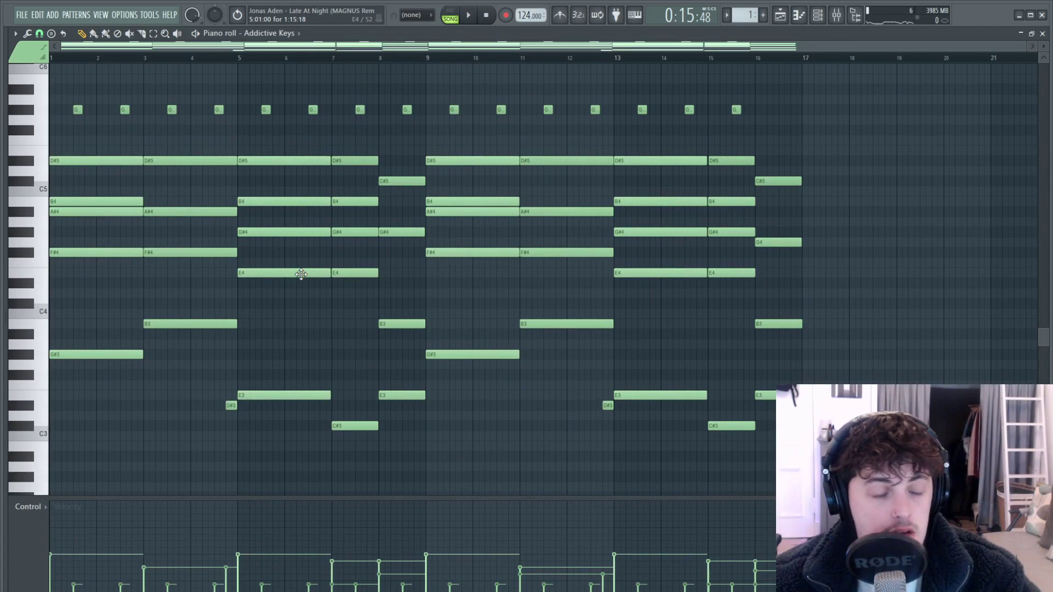
Step: Switch playback to pattern mode and play the PIANO VERSE 1 chords from the beginning to about bar 9
scroll(244, 271, "up", 1)
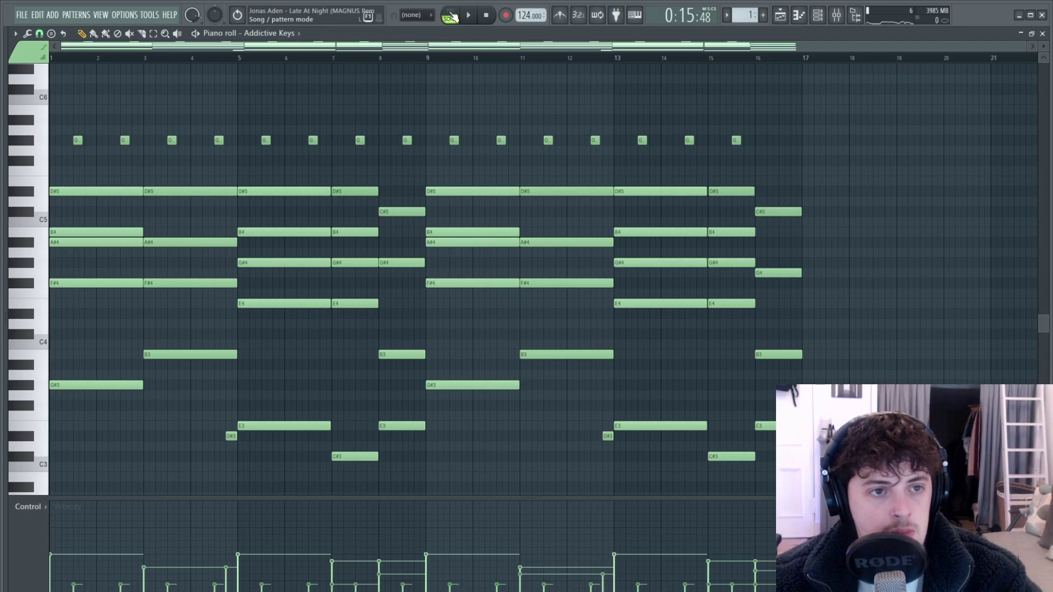
key("space")
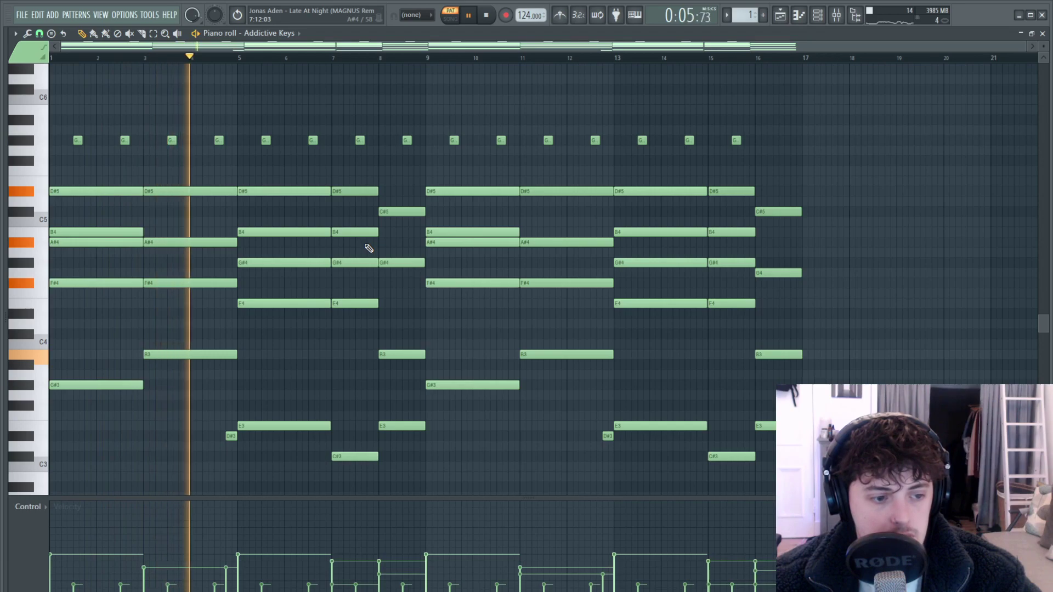
scroll(369, 248, "down", 1)
scroll(368, 248, "down", 1)
scroll(368, 248, "up", 2)
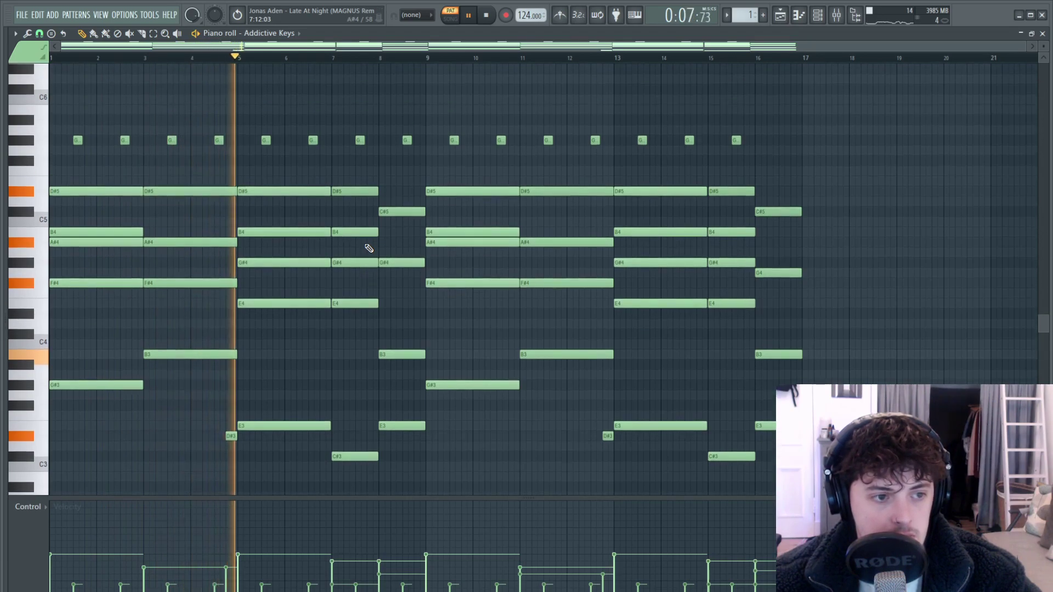
scroll(369, 248, "down", 2)
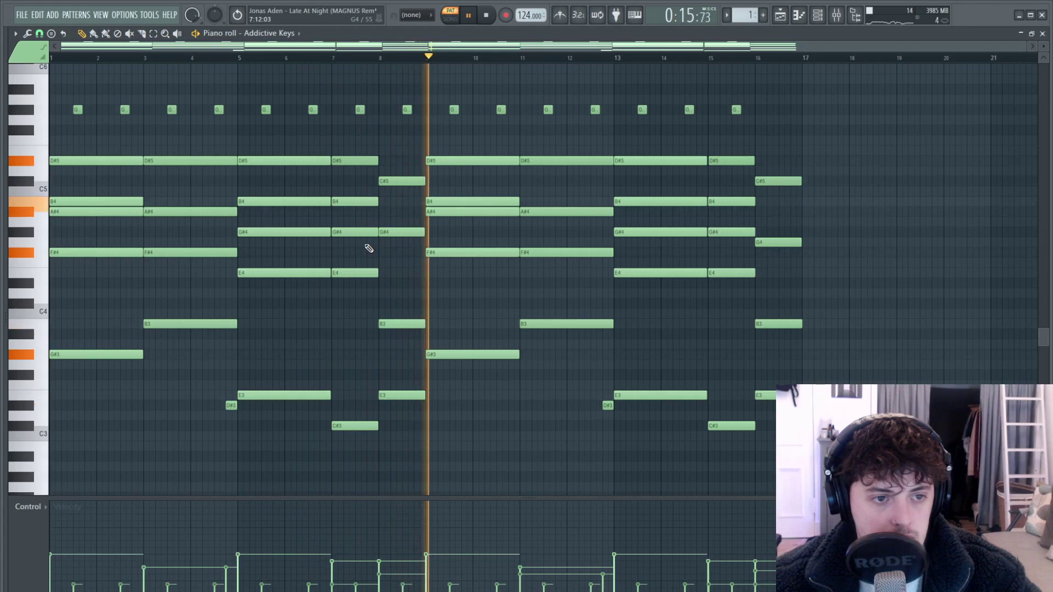
key("space")
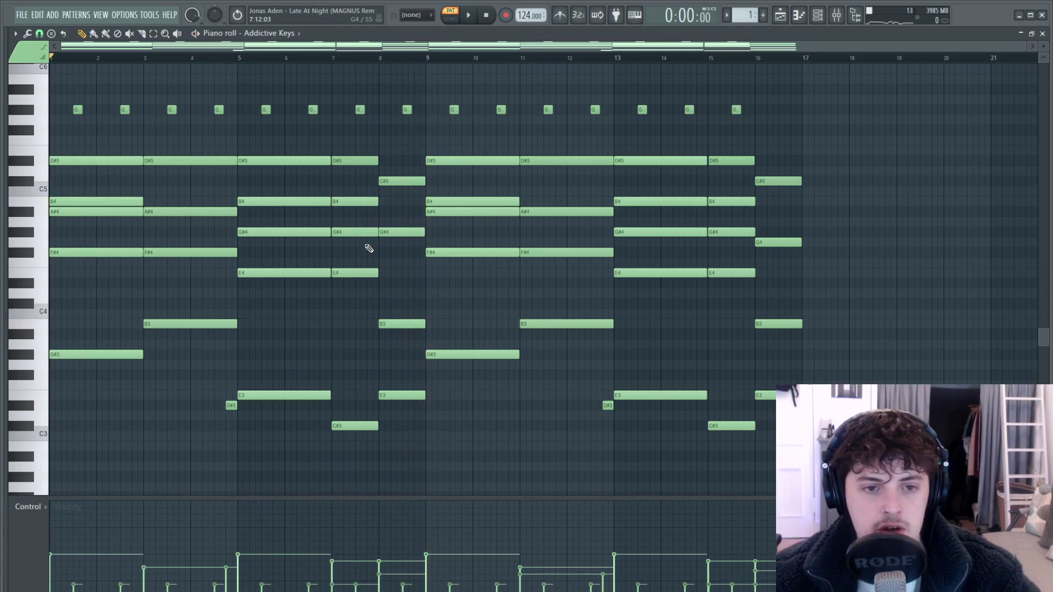
Step: Play the piano pattern's closing chords from bar 15 and highlight the notes of the last chord at bar 16
left_click(709, 57)
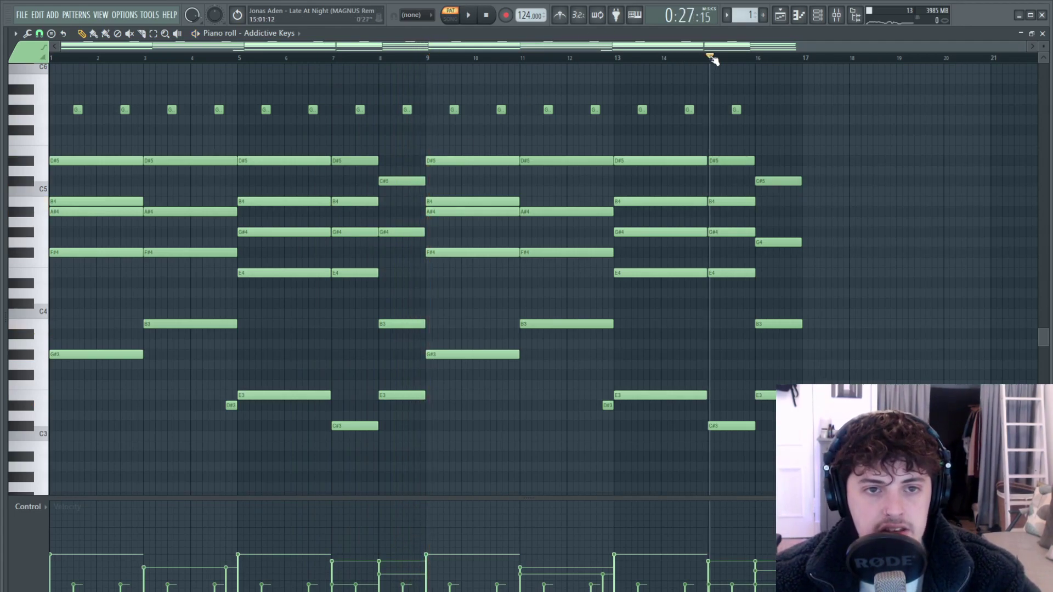
key("space")
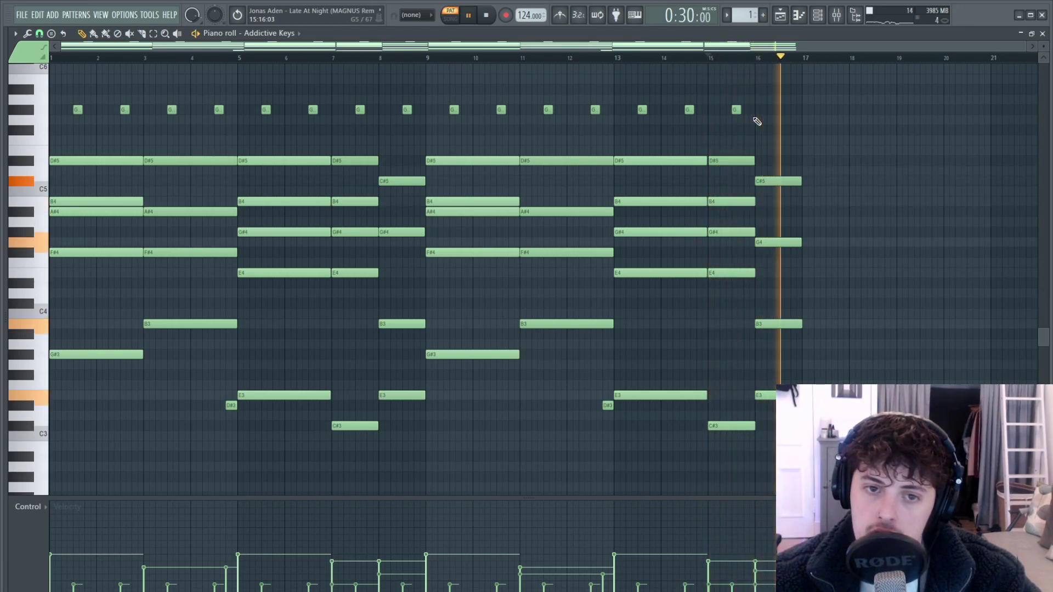
key("space")
left_click_drag(794, 126, 773, 359)
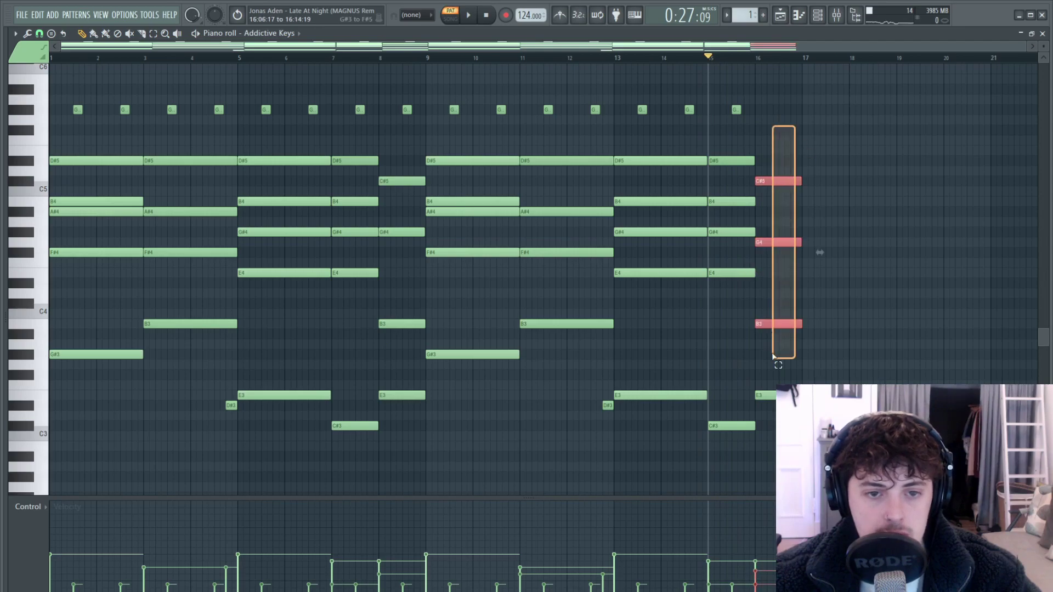
Step: Compare the two chord endings by playing the piano pattern from bar 7 and again from bar 15
left_click(334, 59)
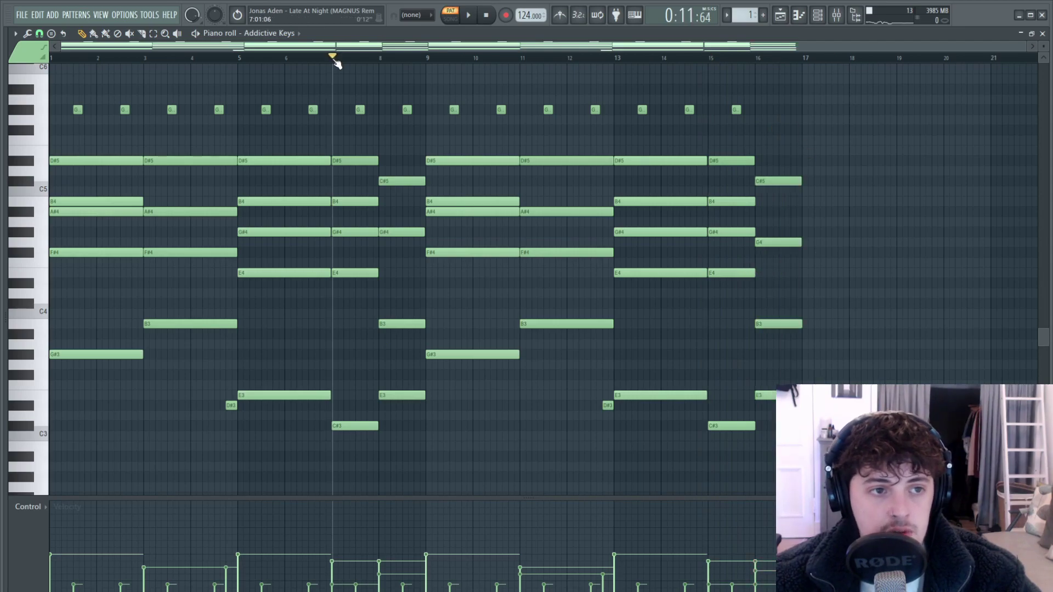
left_click_drag(333, 60, 335, 62)
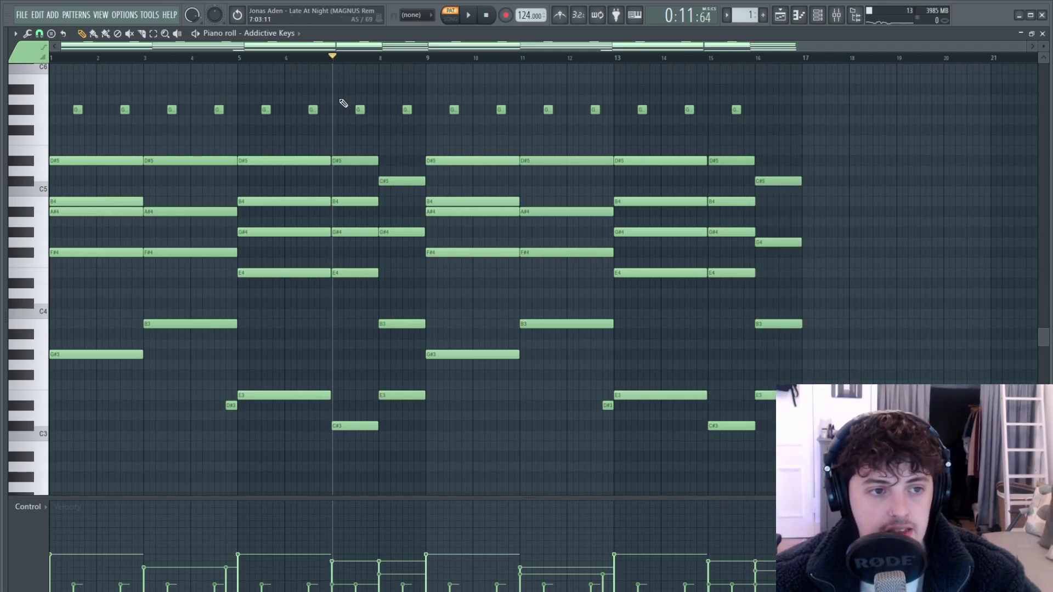
key("space")
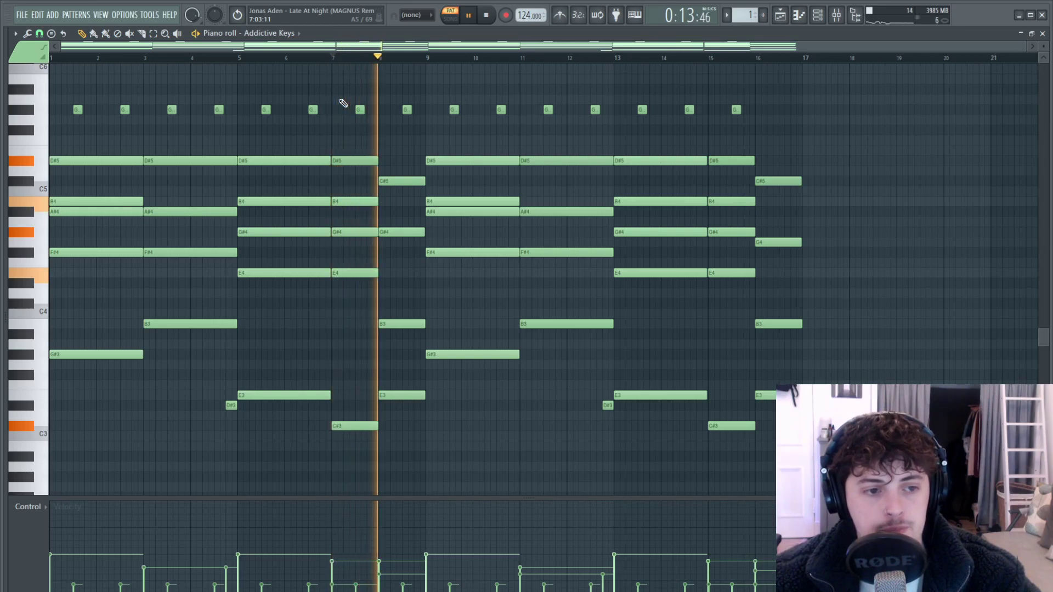
key("space")
left_click(709, 59)
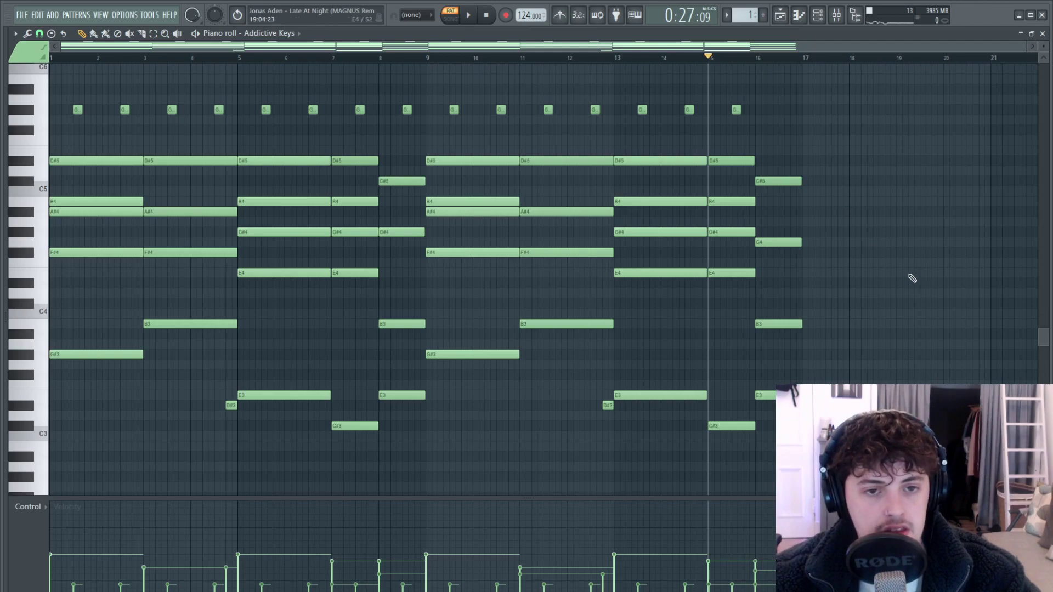
key("space")
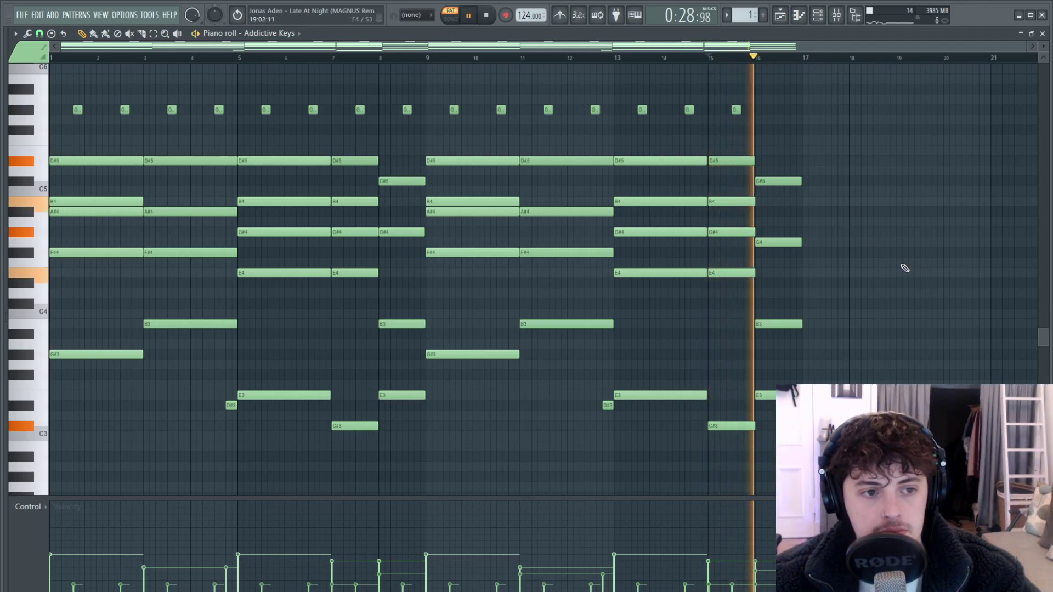
key("space")
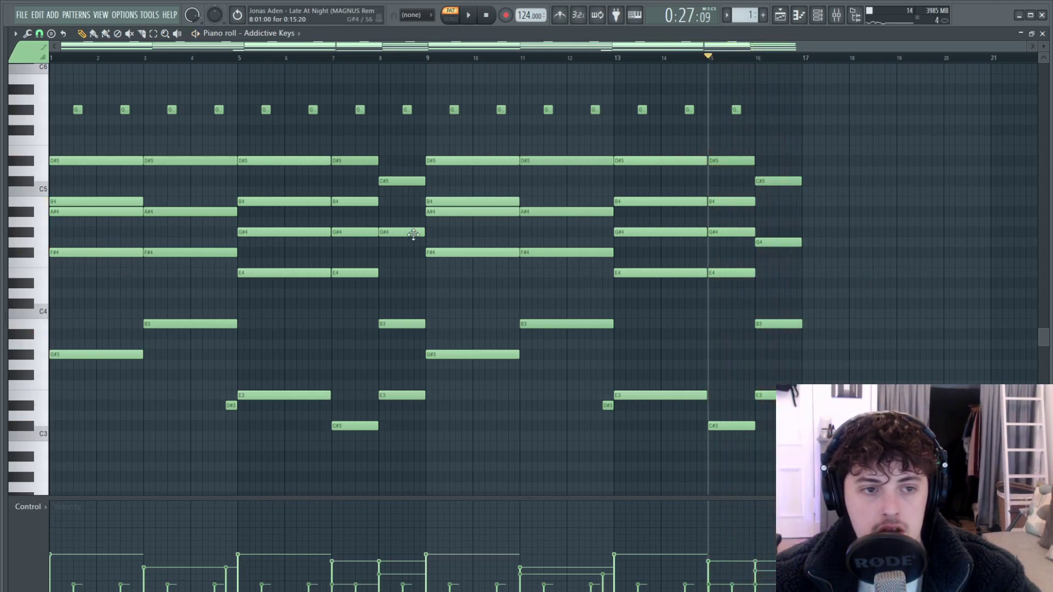
Step: Highlight the chord at bar 8 and its counterpart at bar 16, singling out the differing G#4 and G4 notes
left_click_drag(405, 160, 410, 470)
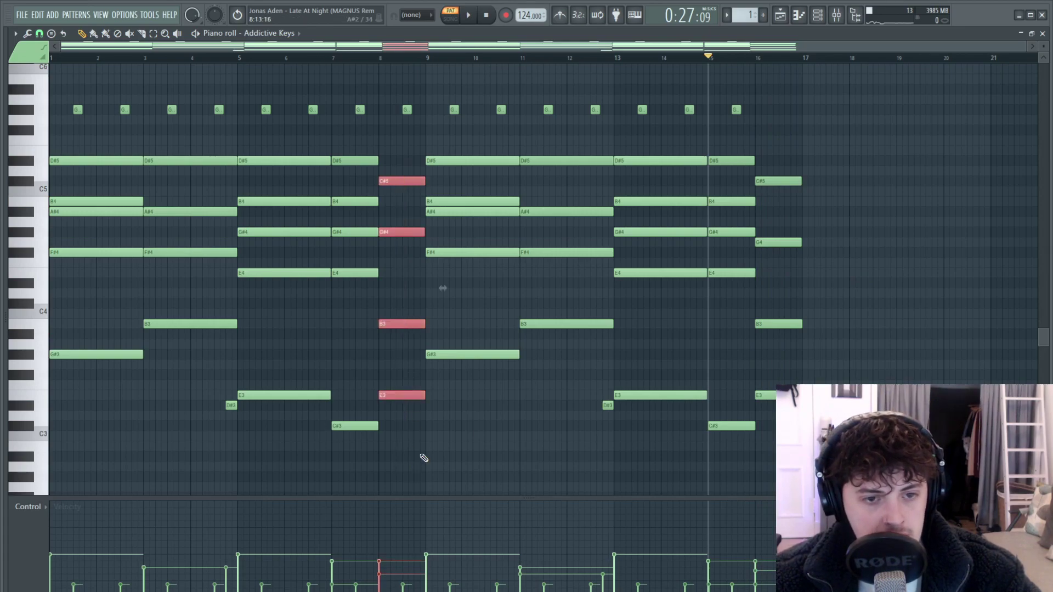
left_click_drag(784, 116, 785, 384)
left_click_drag(806, 228, 797, 237)
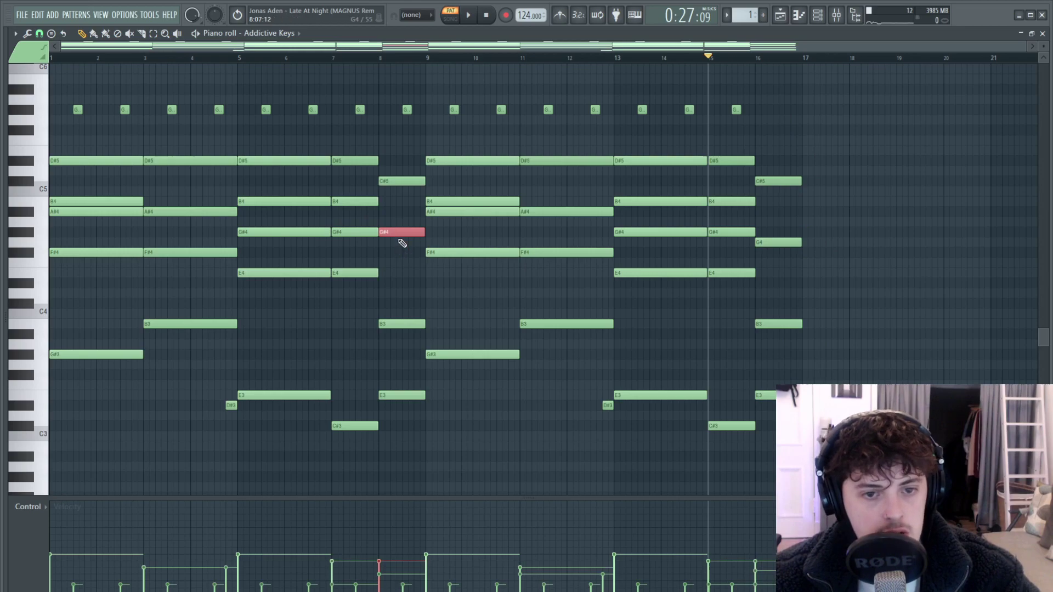
left_click(384, 58)
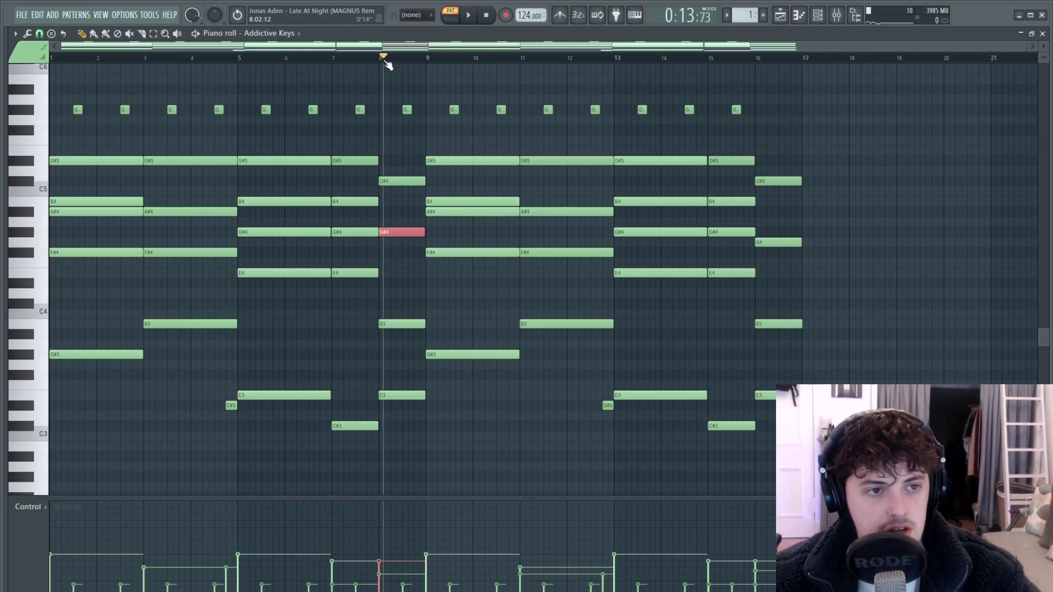
left_click_drag(785, 218, 779, 265)
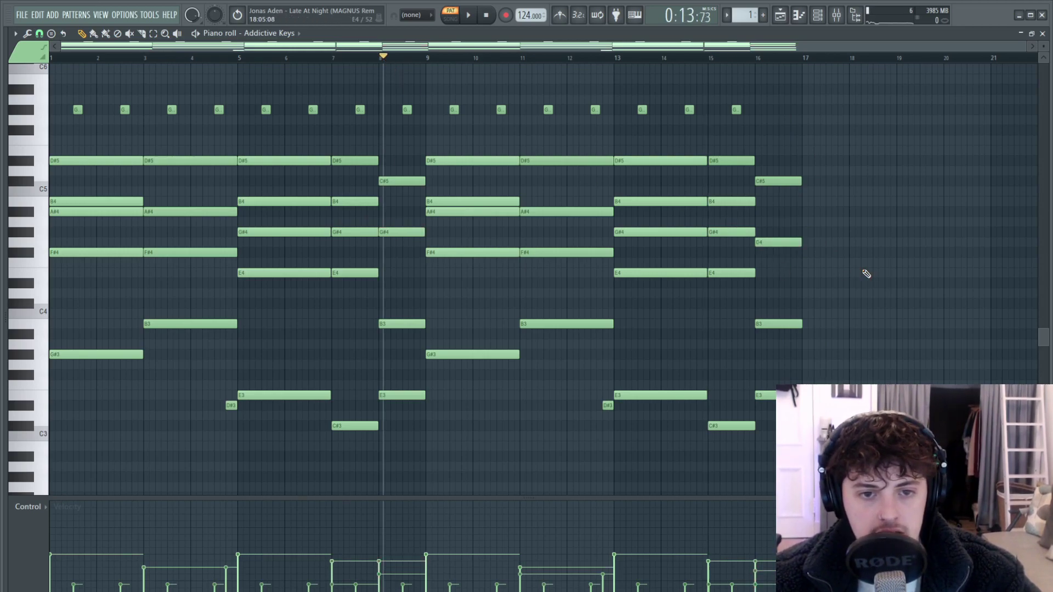
Step: Return to the playlist, enable the piano pad and piano atmosphere tracks, and mute instrumental parts 1
key("F5")
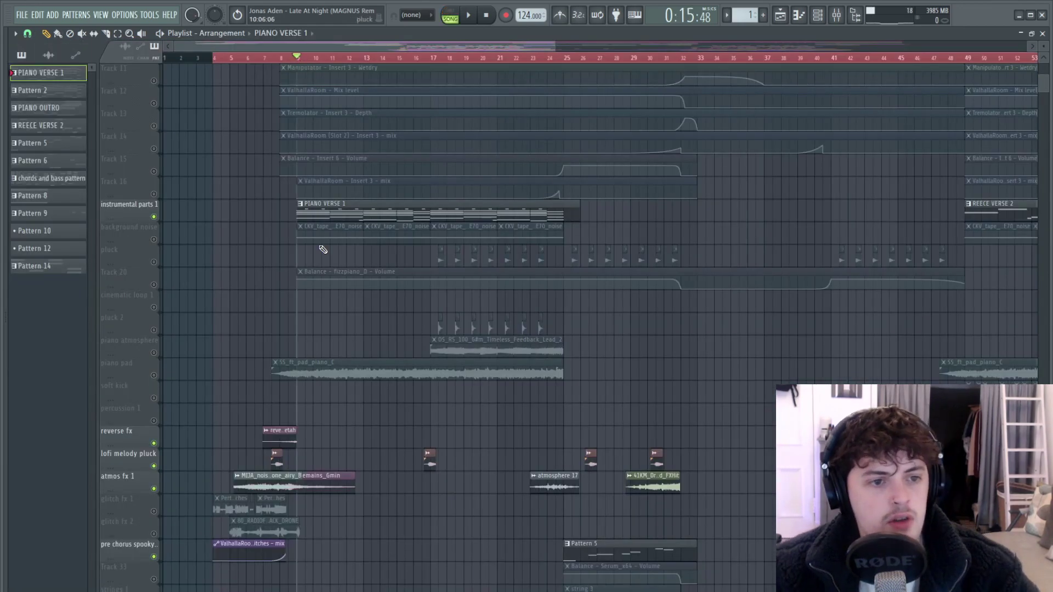
scroll(313, 239, "down", 1)
left_click(154, 353)
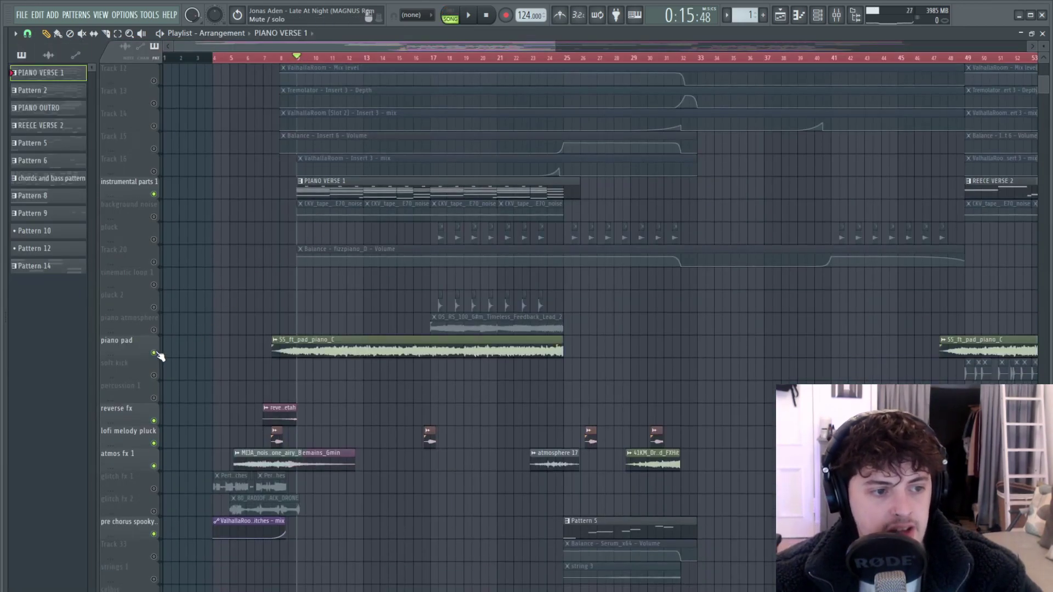
left_click(154, 330)
left_click(155, 194)
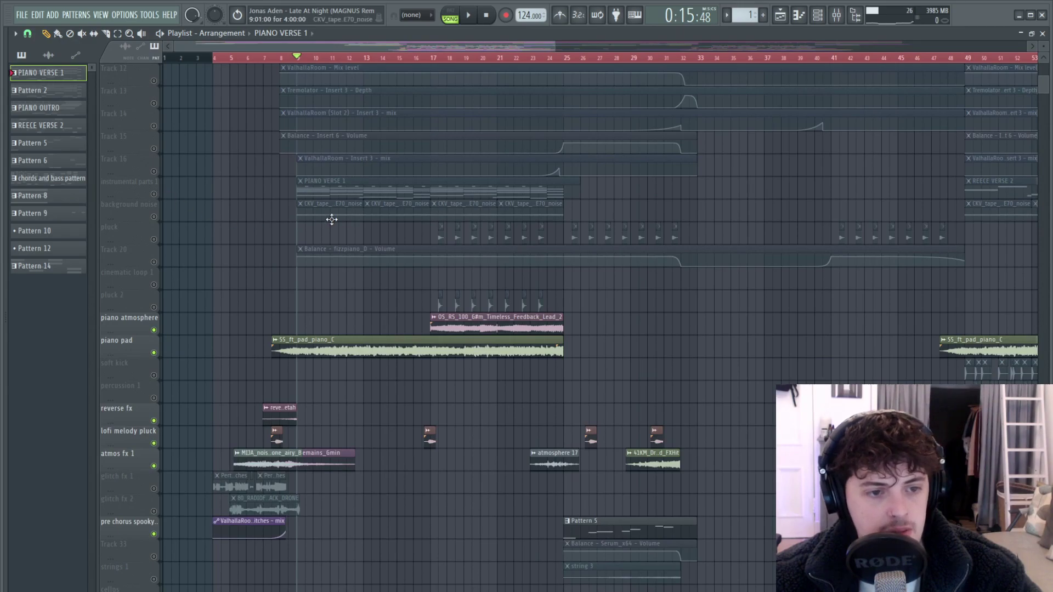
Step: Play the piano pad and piano atmosphere layers from bar 9 and again from about bar 17
key("space")
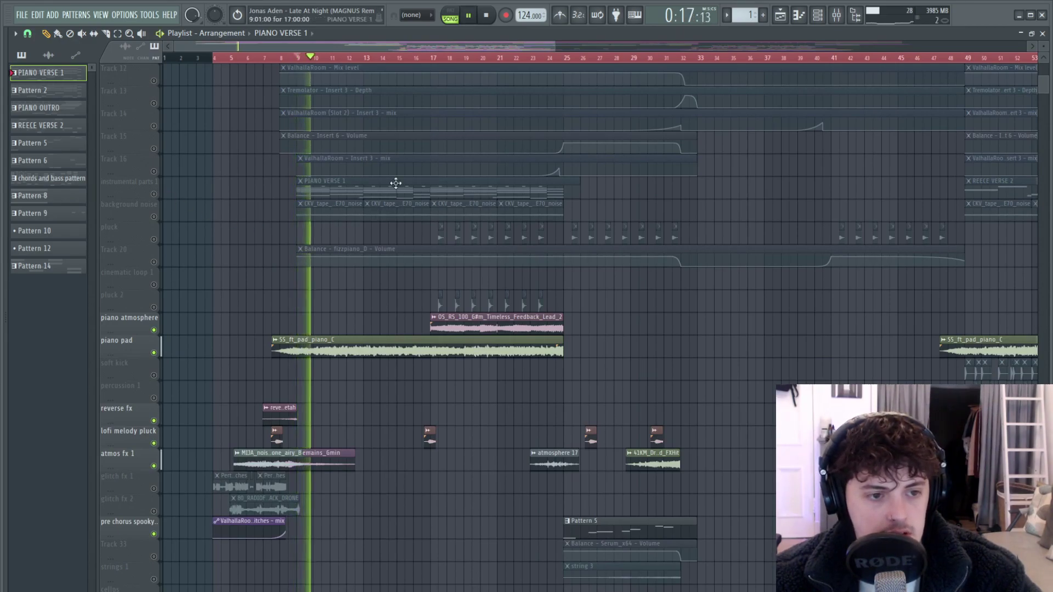
left_click(434, 58)
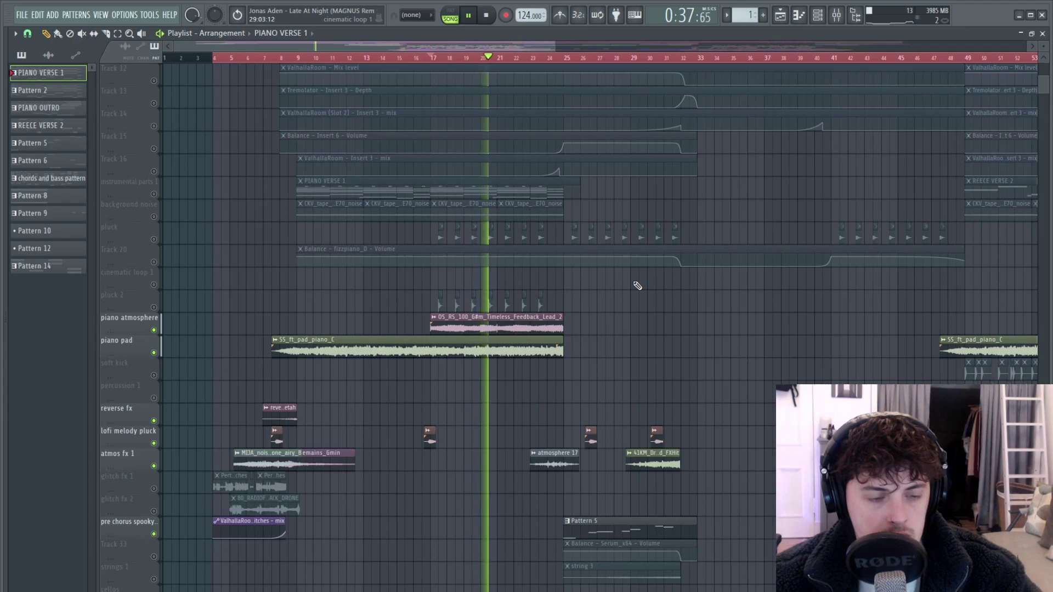
key("space")
Step: Enable instrumental parts 1 and background noise, and set the CKV_tape_texture_GE70_noise channel volume to 37%
left_click(153, 194)
left_click(154, 216)
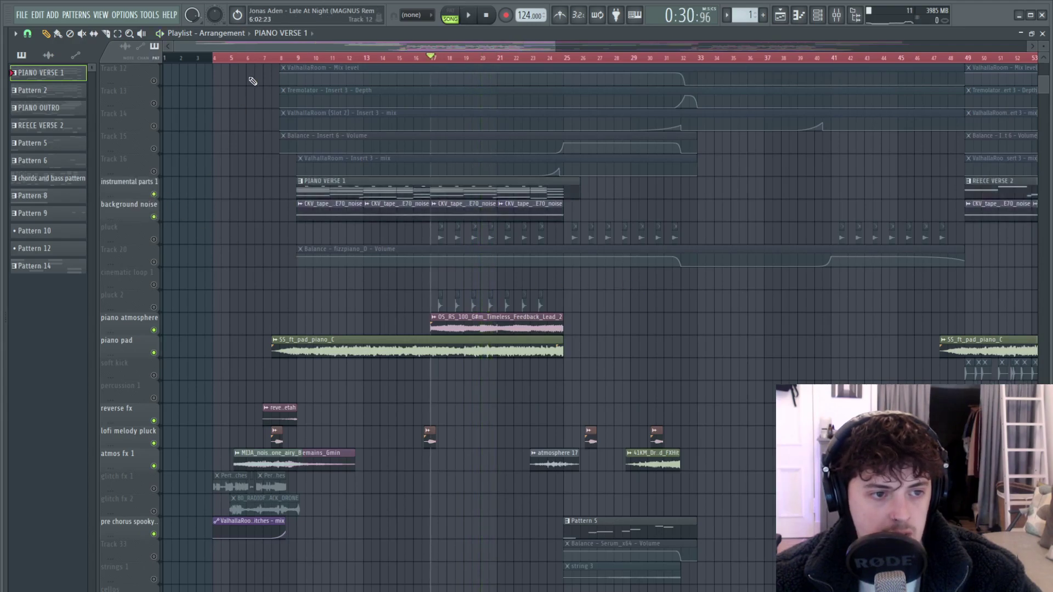
left_click(342, 203)
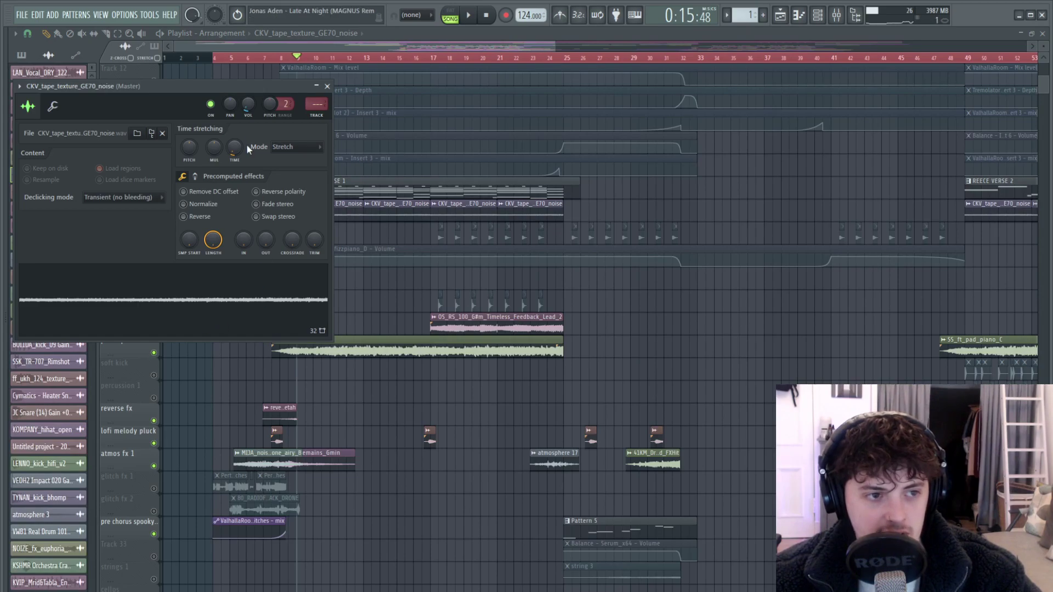
left_click_drag(247, 105, 246, 55)
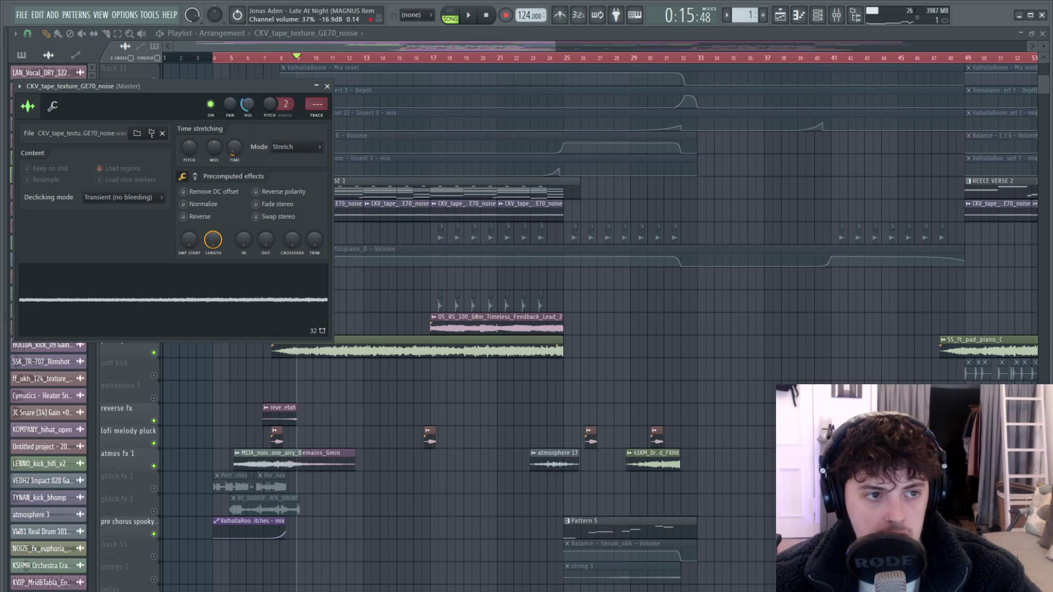
left_click(327, 86)
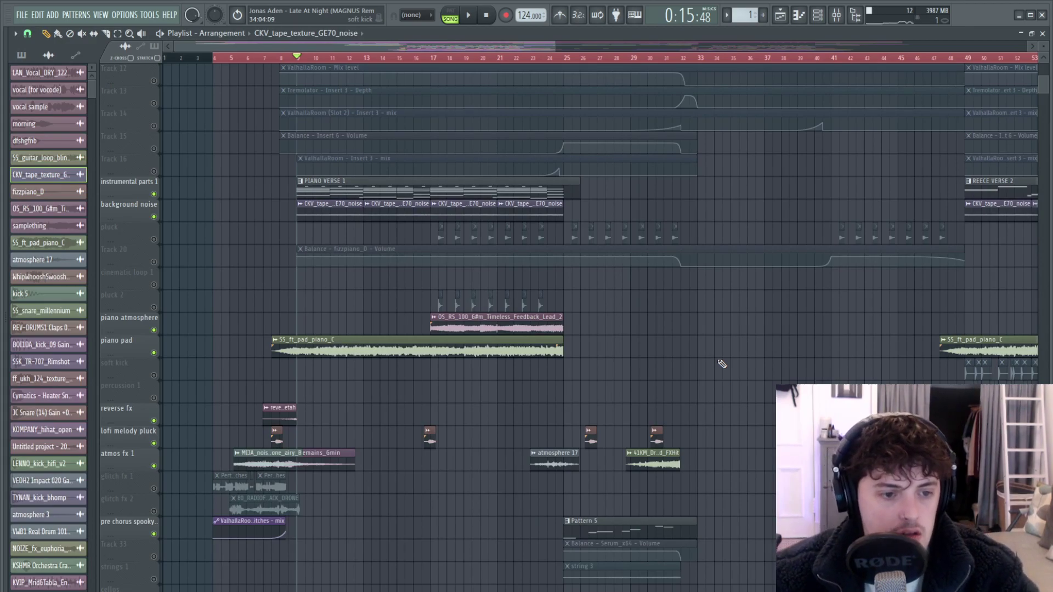
Step: Place the playhead just before bar 25 and enable the pluck track and the Track 20 fizzpiano volume automation
scroll(722, 364, "down", 15)
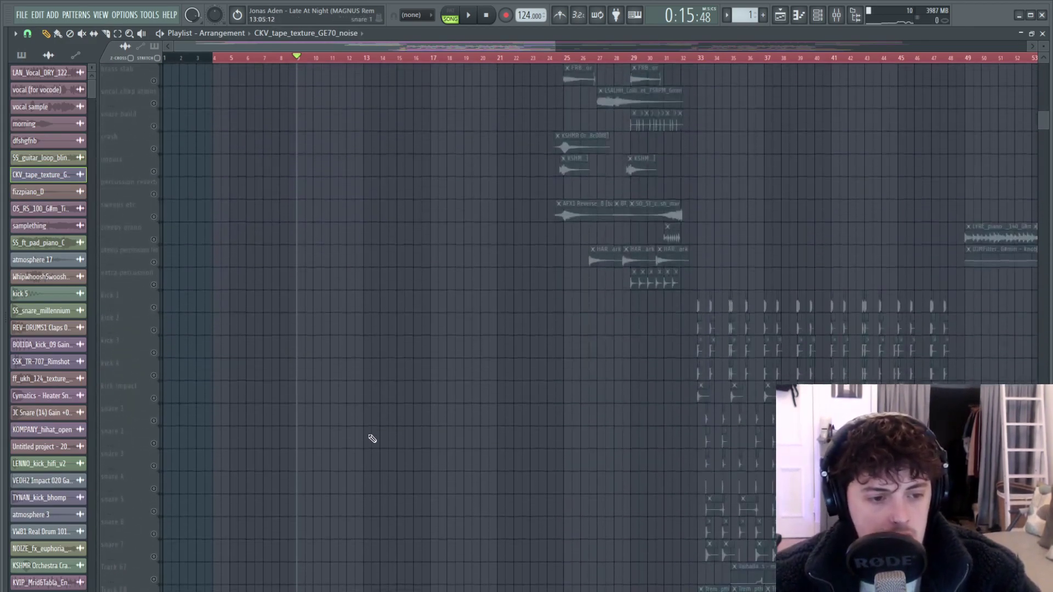
scroll(371, 442, "up", 15)
scroll(371, 445, "down", 2)
scroll(696, 395, "up", 2)
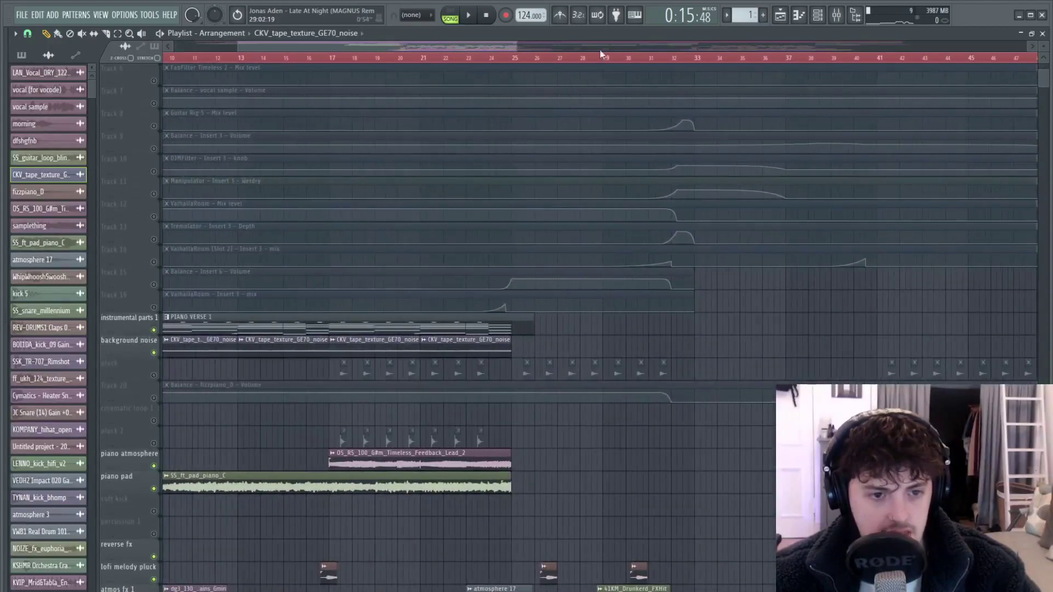
scroll(519, 388, "down", 6)
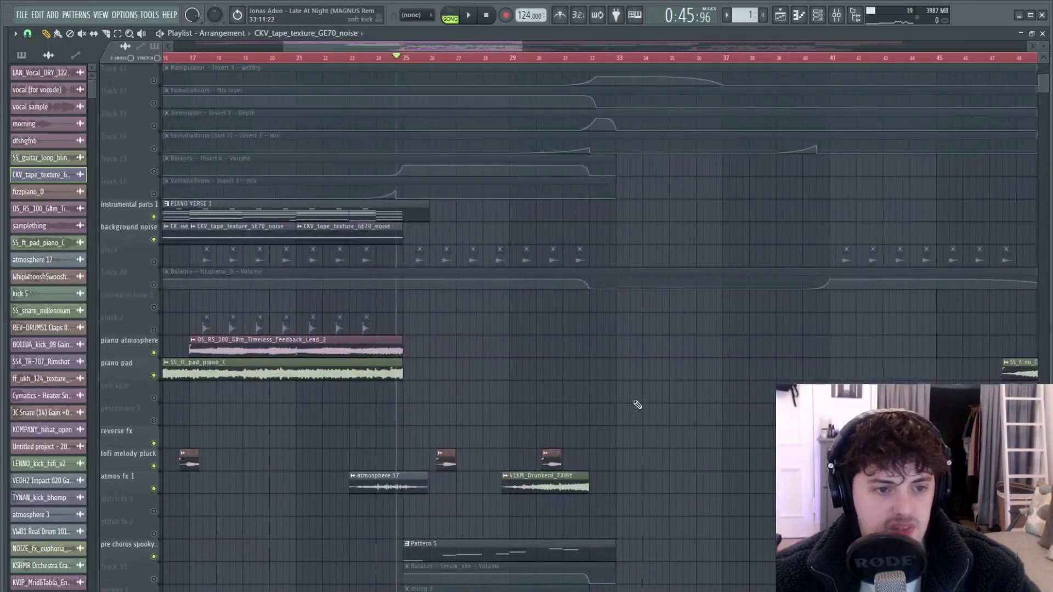
left_click(153, 148)
left_click(154, 126)
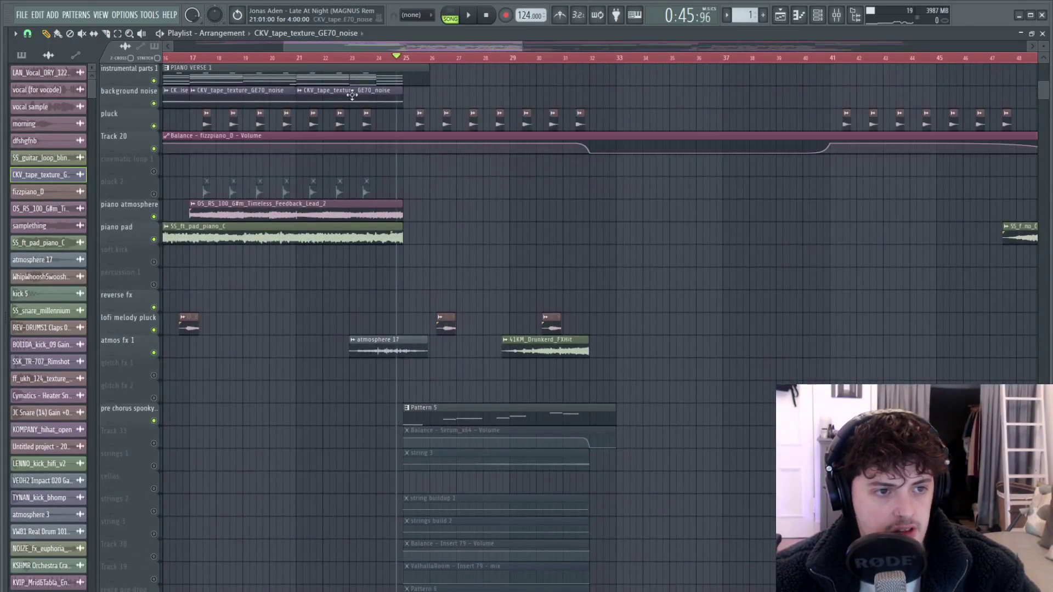
Step: Enable the reece pre drop, Track 41, Track 33 and strings 1 tracks, and play the pre-chorus from bar 25
scroll(603, 263, "down", 3)
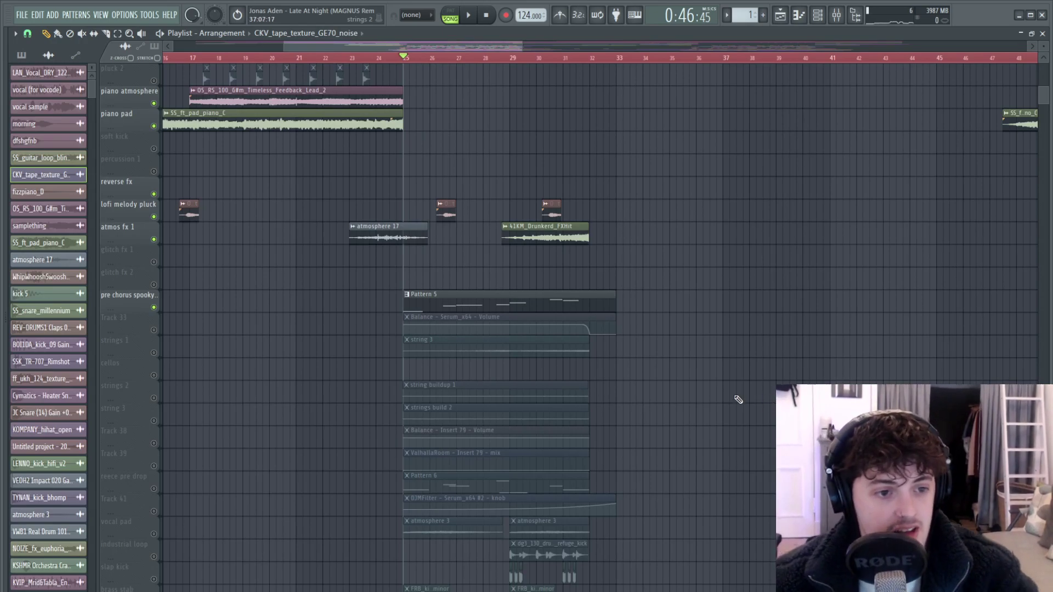
scroll(491, 328, "up", 1)
scroll(602, 317, "down", 4)
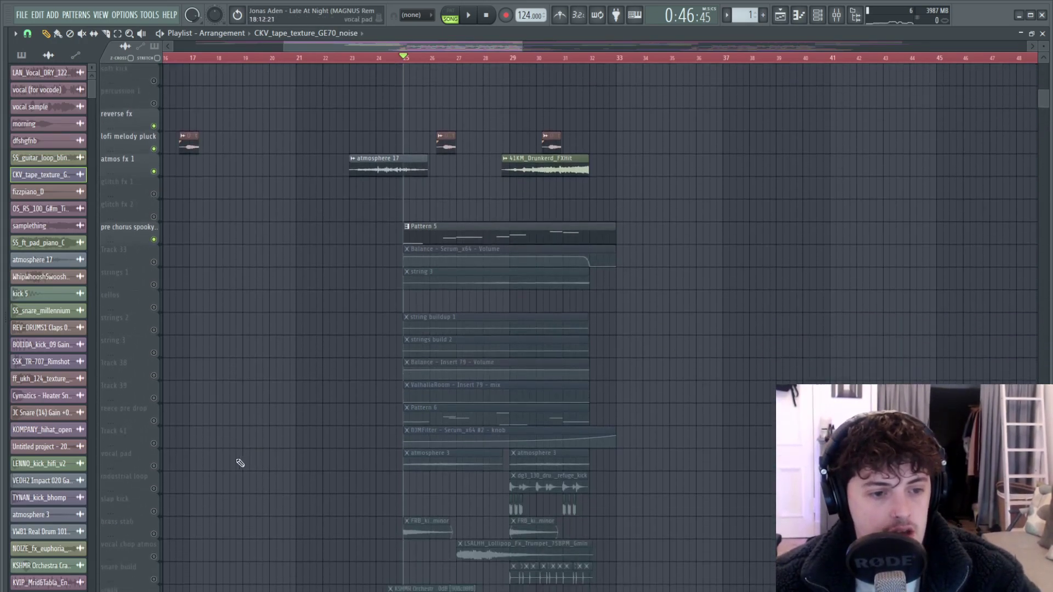
left_click(154, 421)
left_click(154, 443)
left_click_drag(611, 200, 487, 244)
left_click(154, 262)
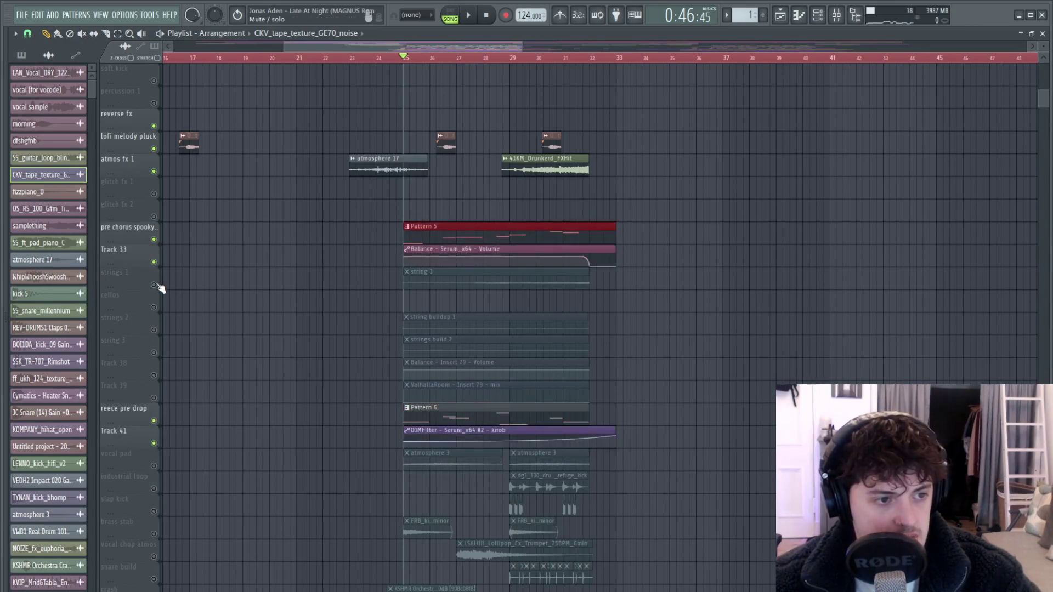
left_click(154, 284)
key("space")
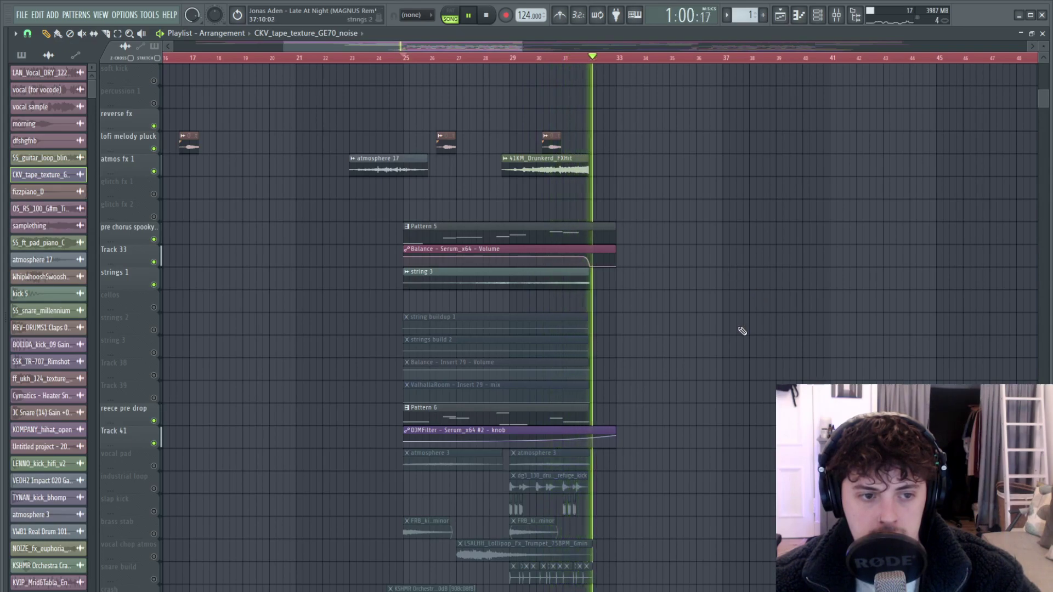
Step: Enable the strings 2, string 3, Track 38 and Track 39 tracks and play the pre-chorus from bar 25
key("space")
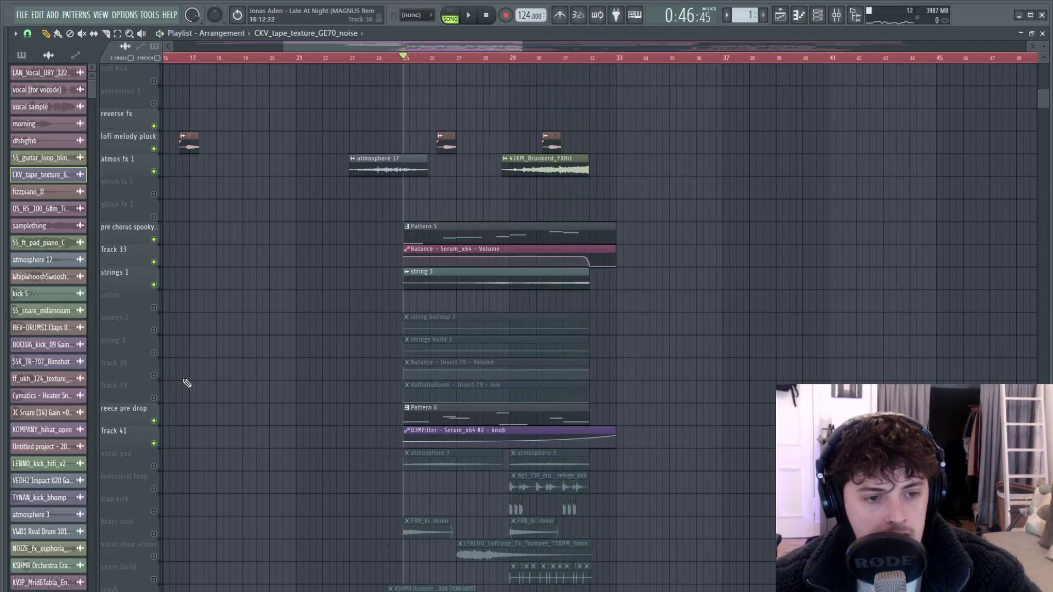
left_click(154, 353)
left_click(153, 330)
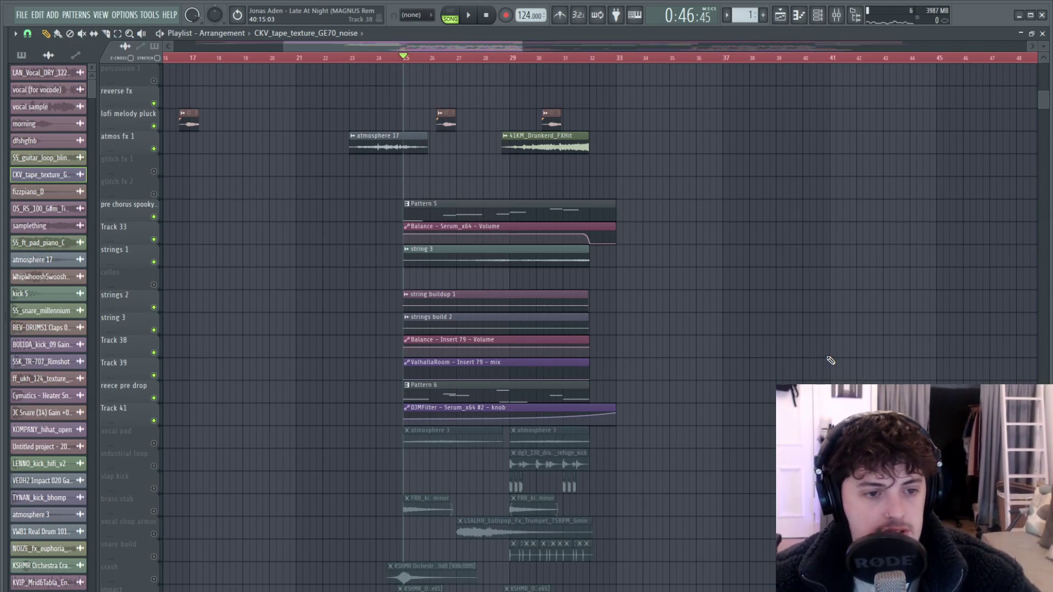
key("space")
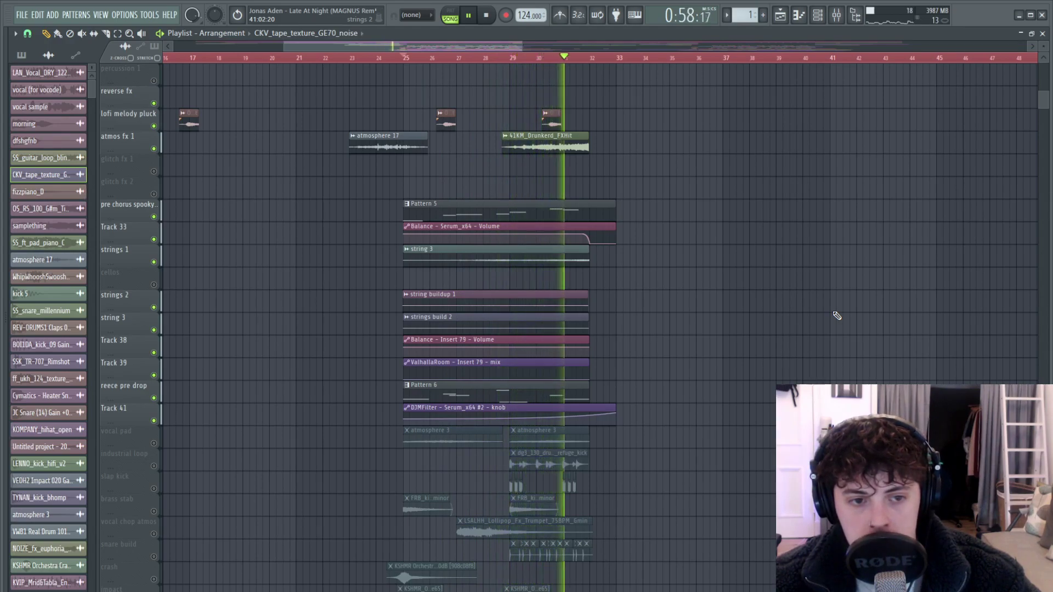
scroll(836, 316, "down", 3)
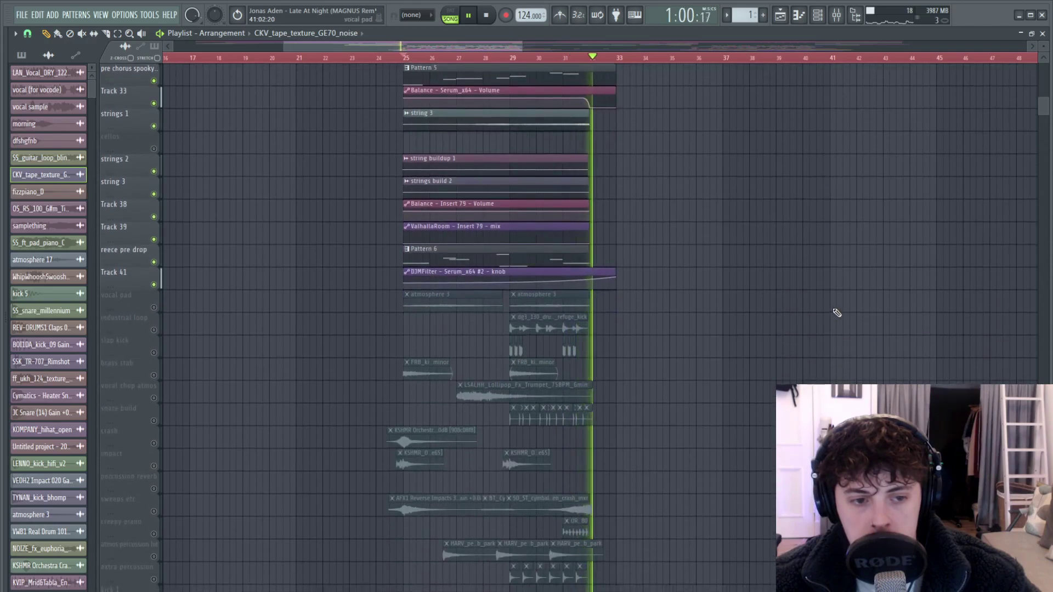
key("space")
Step: Mute the pre-chorus tracks from pre chorus spooky through reece pre drop, leaving Track 41 enabled
scroll(296, 365, "up", 1)
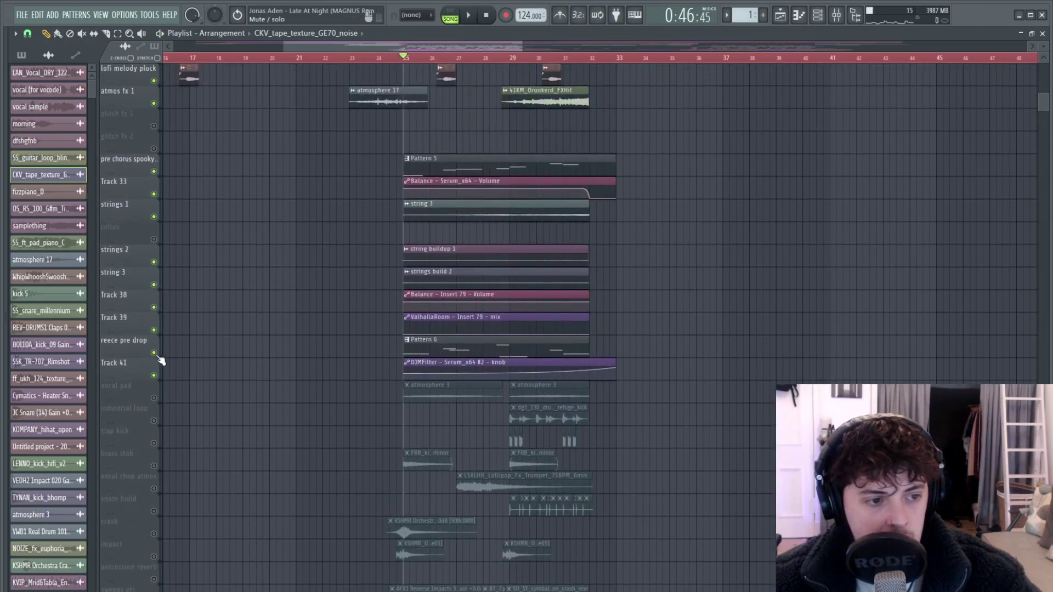
left_click_drag(158, 357, 159, 267)
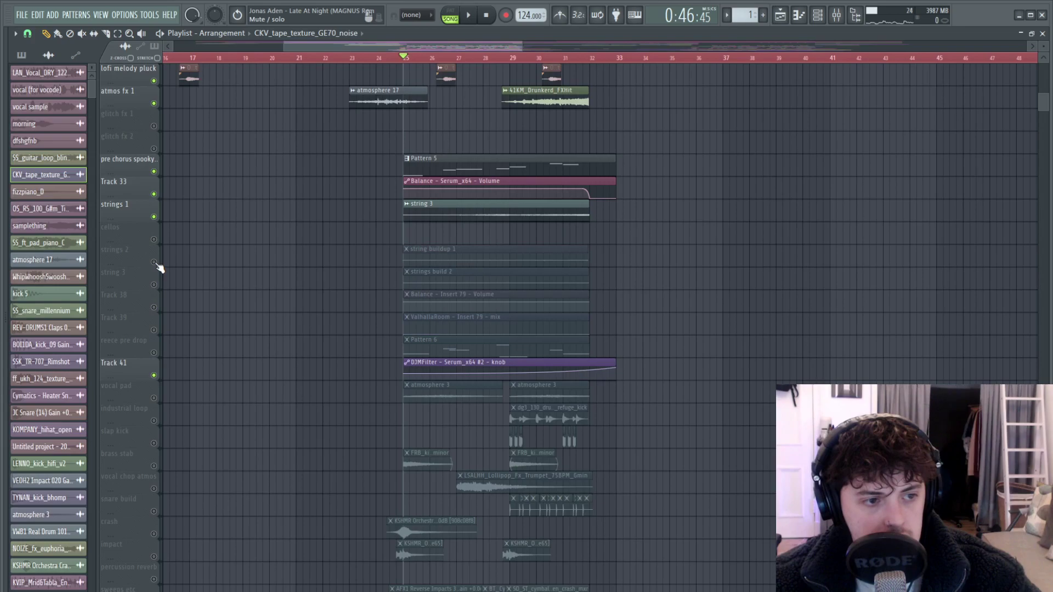
left_click_drag(160, 222, 158, 170)
scroll(707, 404, "down", 5)
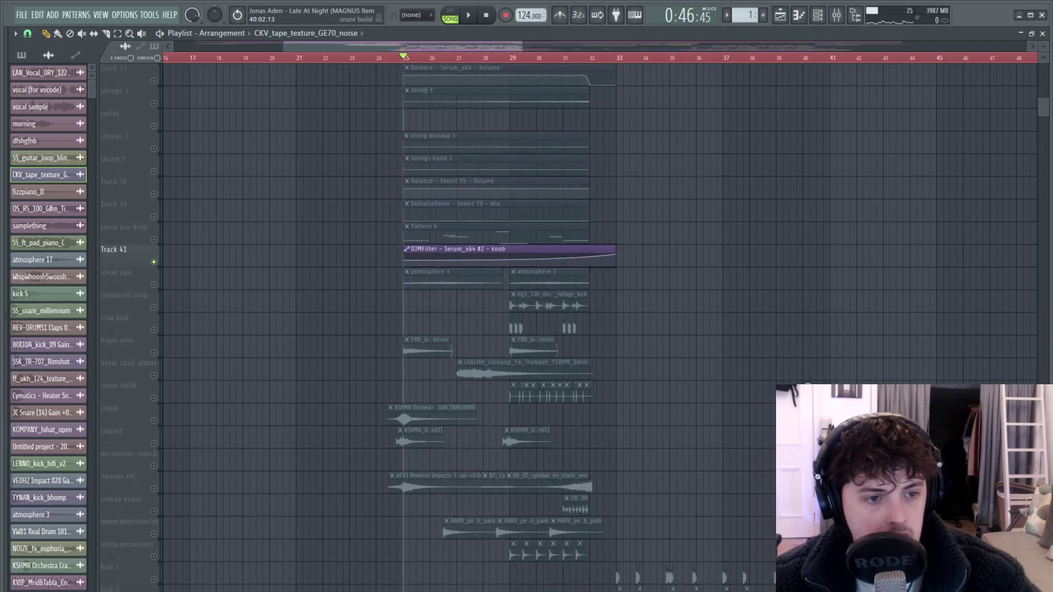
Step: Enable all tracks from vocal pad through extra percussion and play the pre-chorus from bar 25 without the string layers
scroll(805, 406, "up", 1)
left_click(154, 285)
left_click_drag(157, 311, 154, 557)
scroll(155, 549, "down", 3)
key("space")
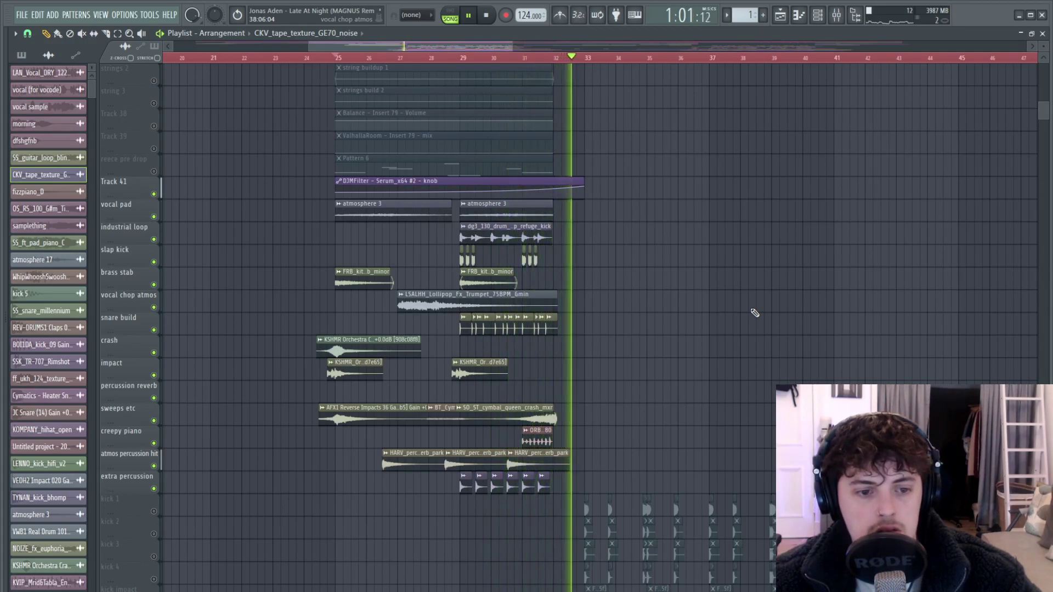
key("space")
Step: Enable the reece pre drop, strings, cellos and pre chorus spooky tracks with their automation, and play the full pre-chorus from bar 25
scroll(429, 327, "up", 4)
left_click(153, 259)
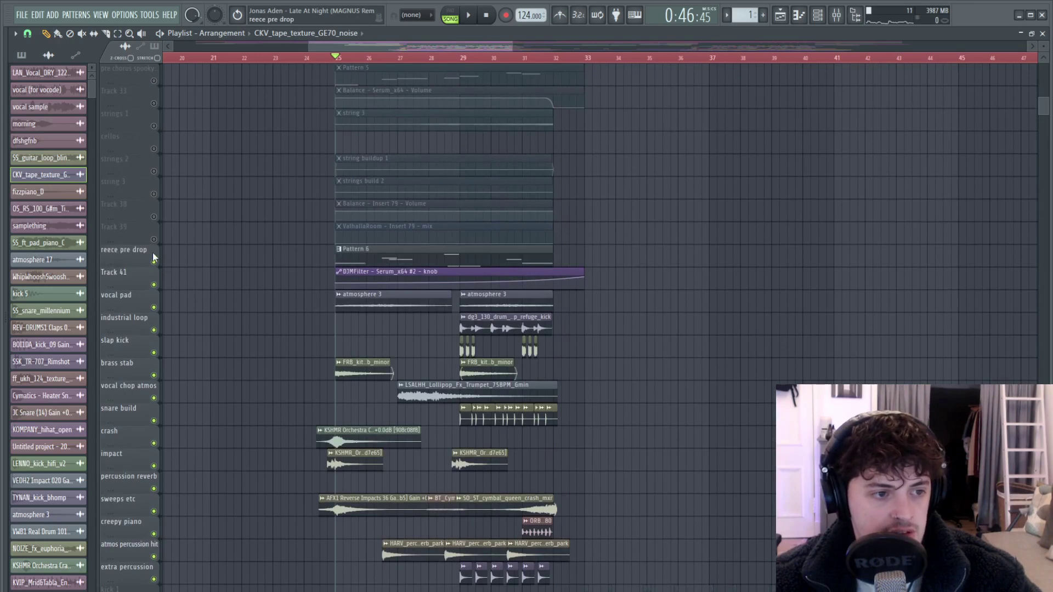
key("space")
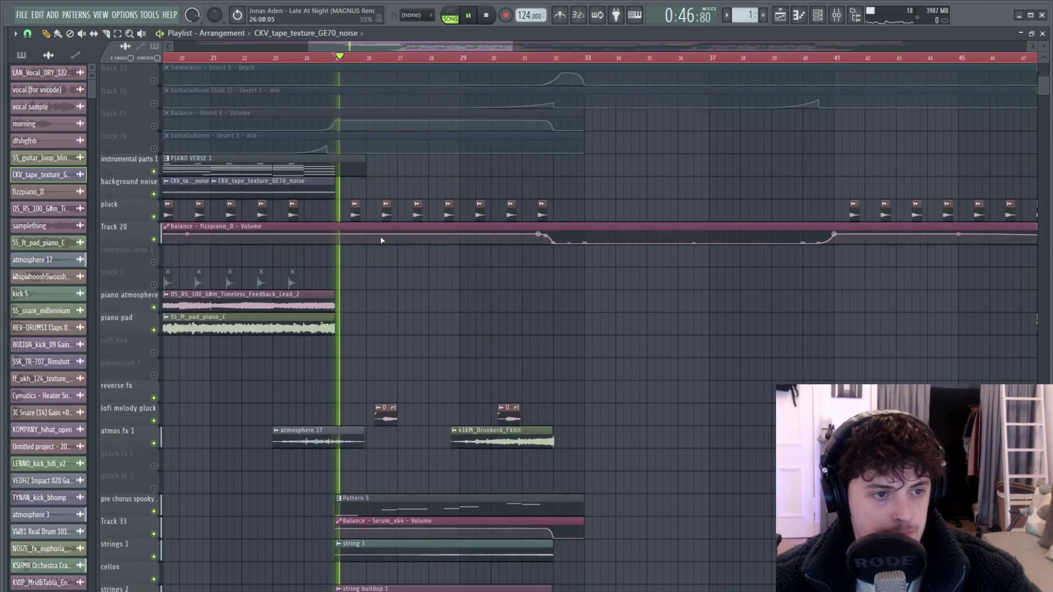
scroll(380, 236, "down", 4)
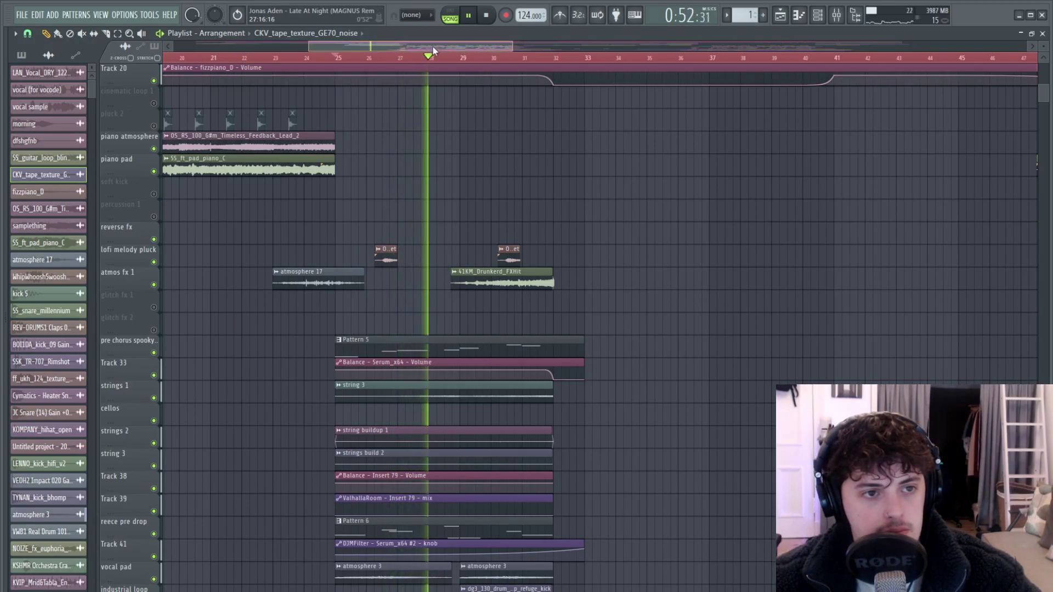
left_click_drag(433, 51, 445, 51)
scroll(577, 301, "down", 8)
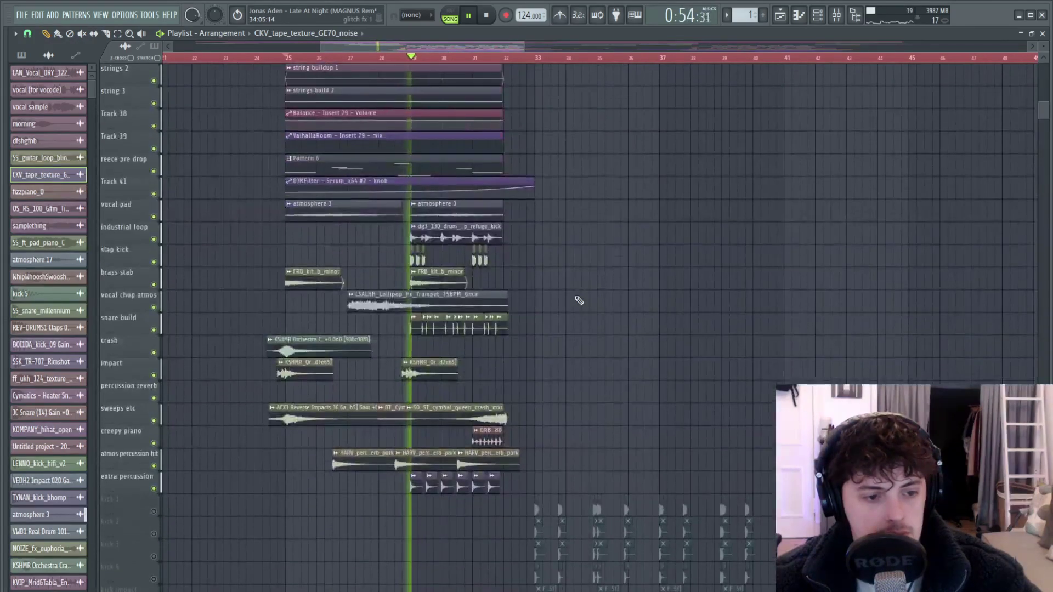
scroll(579, 300, "down", 4)
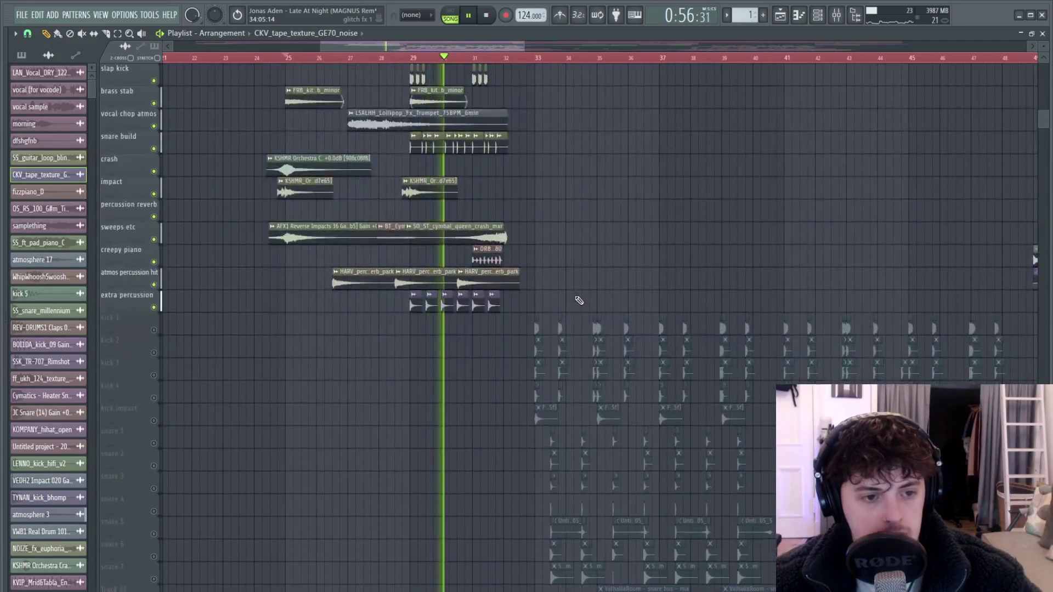
left_click_drag(450, 47, 485, 49)
scroll(370, 344, "down", 10)
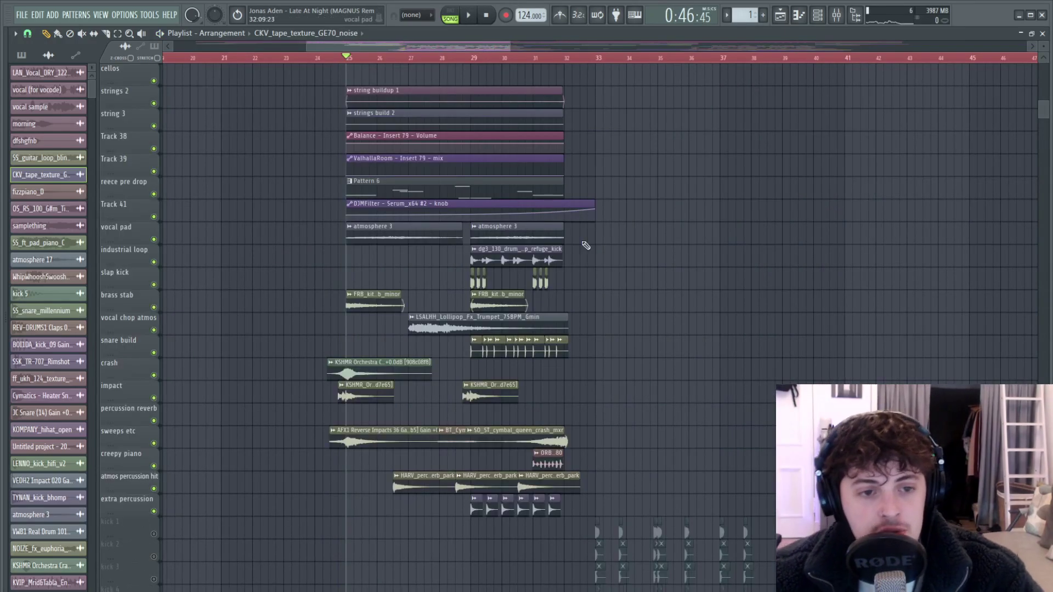
Step: Examine where the pre-chorus layers end around bar 32, just ahead of the drop
left_click_drag(618, 211, 575, 289)
left_click_drag(598, 231, 566, 309)
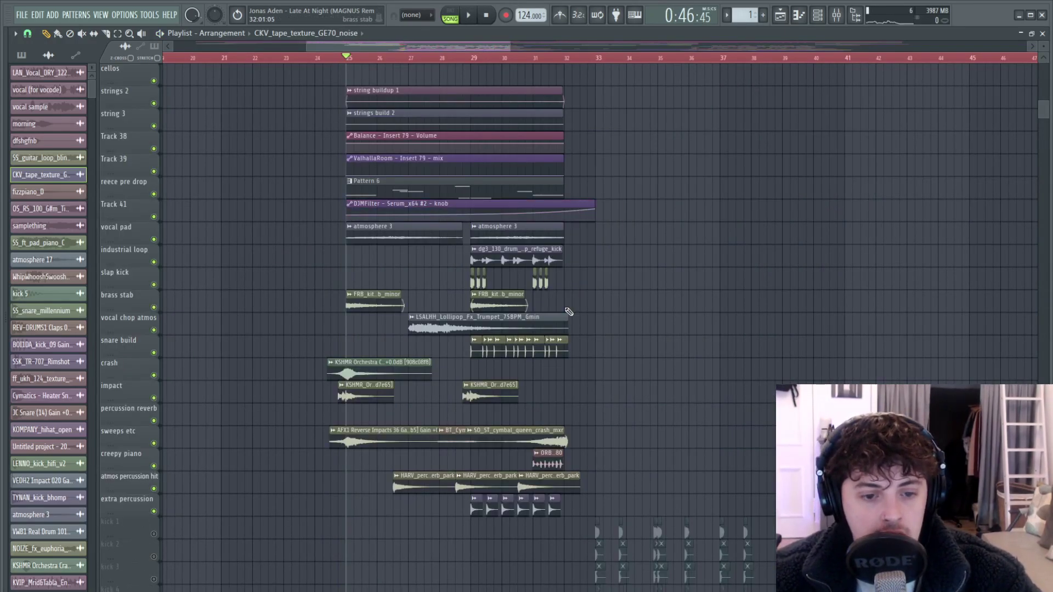
scroll(569, 311, "down", 5)
scroll(595, 329, "up", 4)
left_click_drag(601, 200, 570, 283)
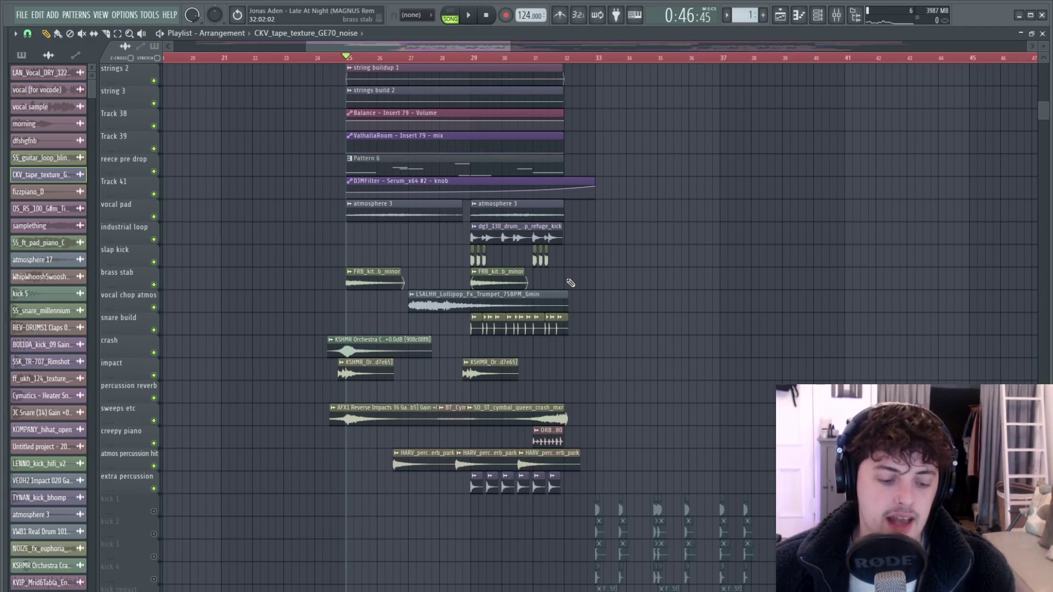
left_click_drag(592, 201, 568, 276)
scroll(571, 276, "up", 7)
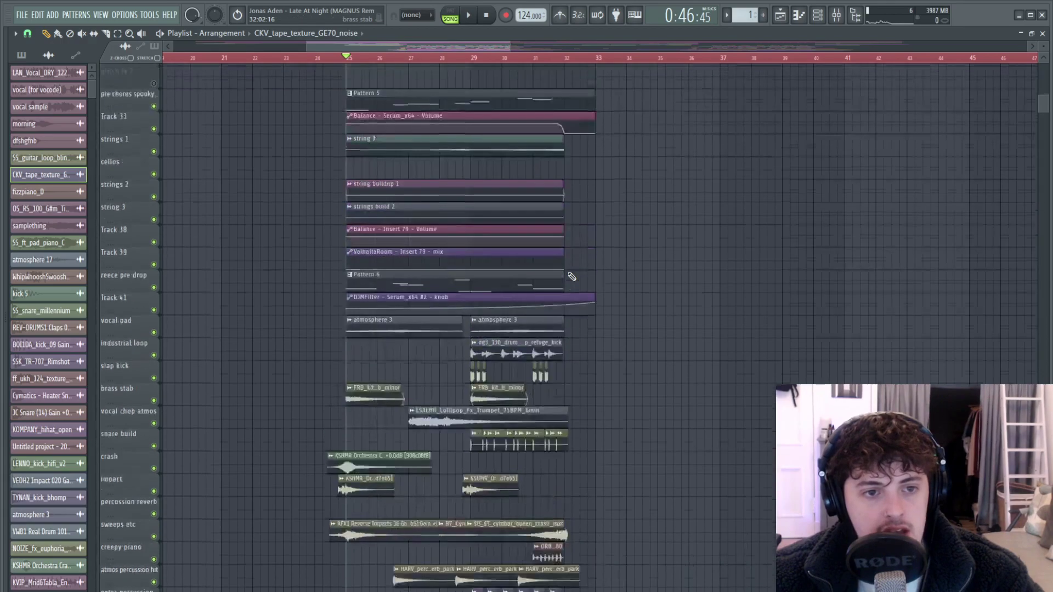
left_click_drag(601, 188, 573, 305)
scroll(595, 311, "up", 5)
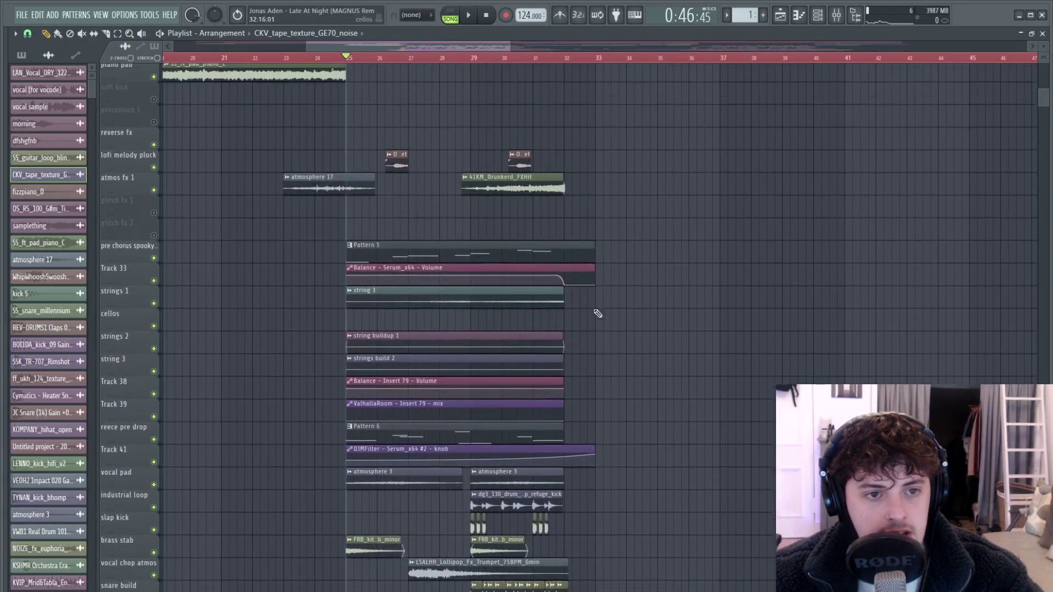
Step: Place the playhead at bar 33 and enable the kick 1, kick 2, kick 3 and kick 4 tracks
left_click(557, 57)
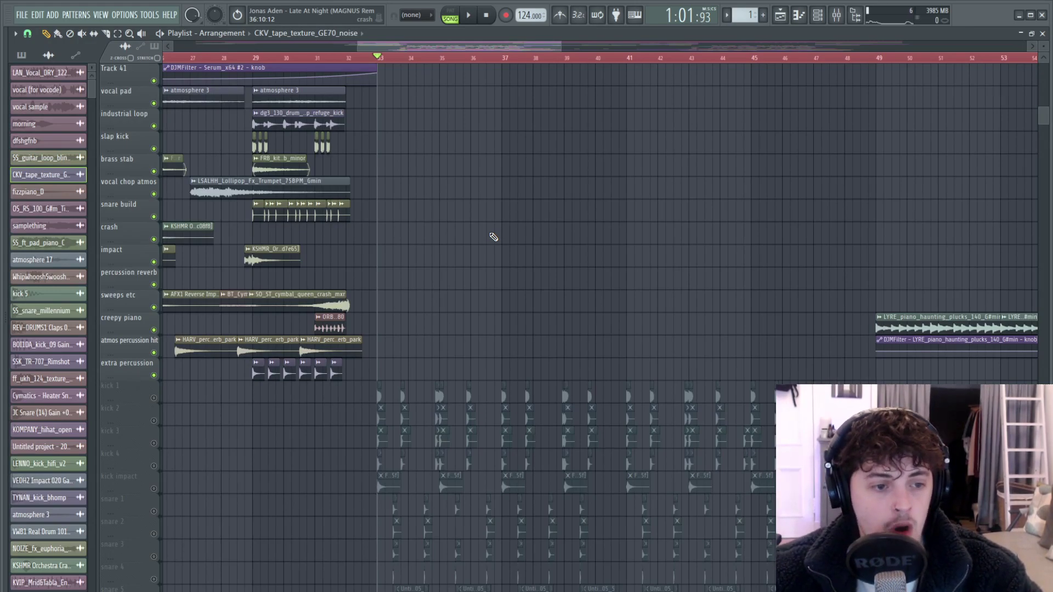
scroll(493, 237, "down", 15)
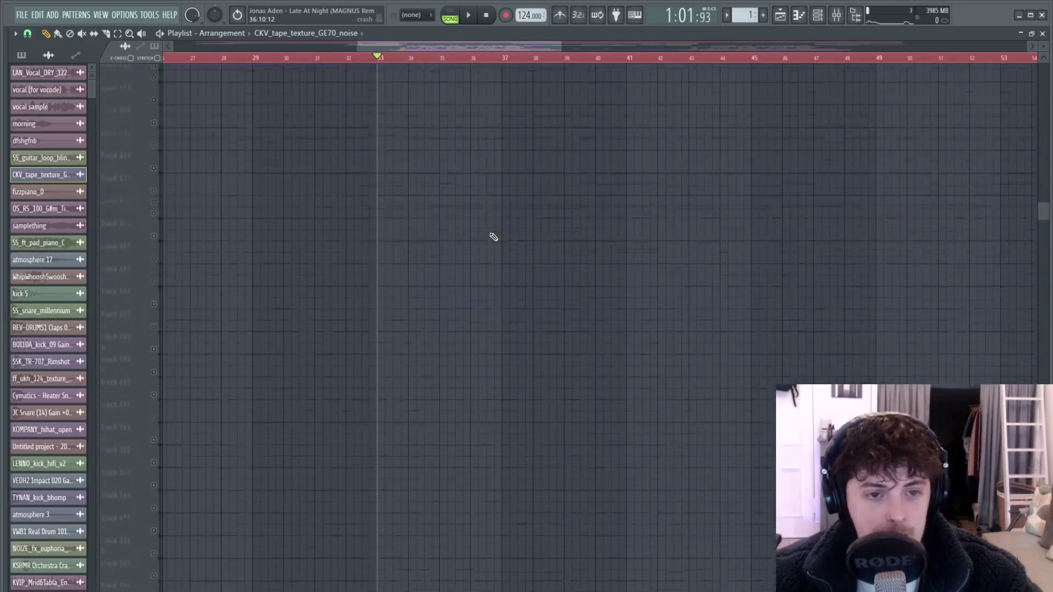
scroll(493, 237, "up", 15)
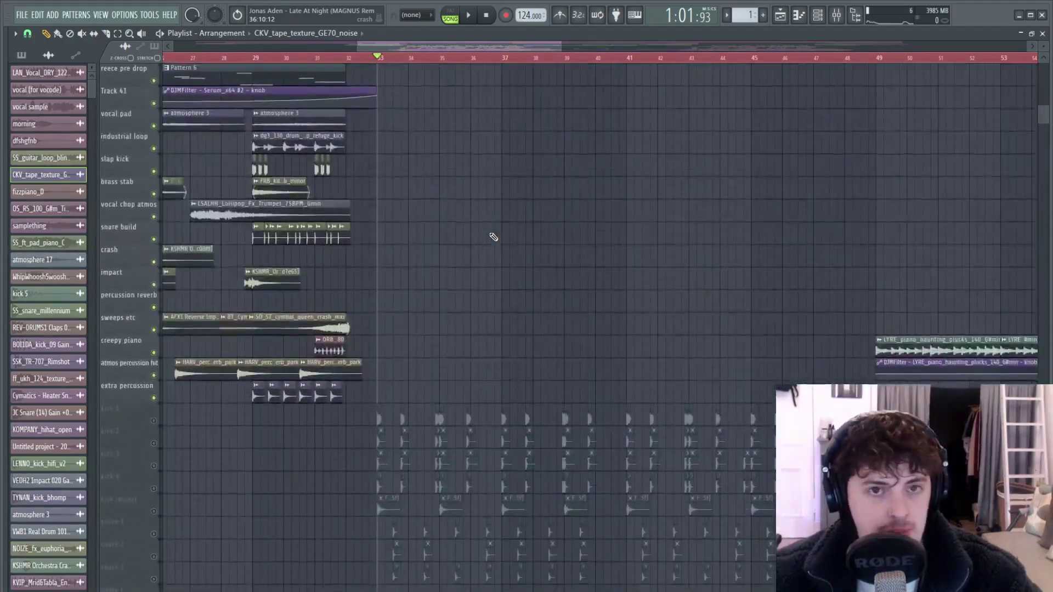
scroll(493, 237, "down", 5)
left_click(153, 307)
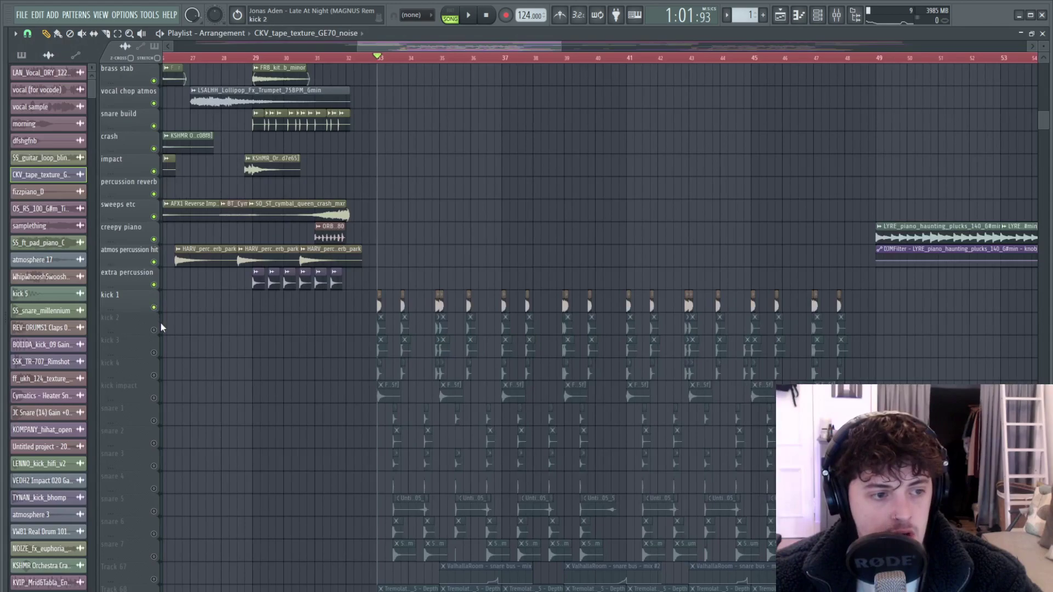
left_click(154, 330)
left_click(154, 353)
left_click(154, 375)
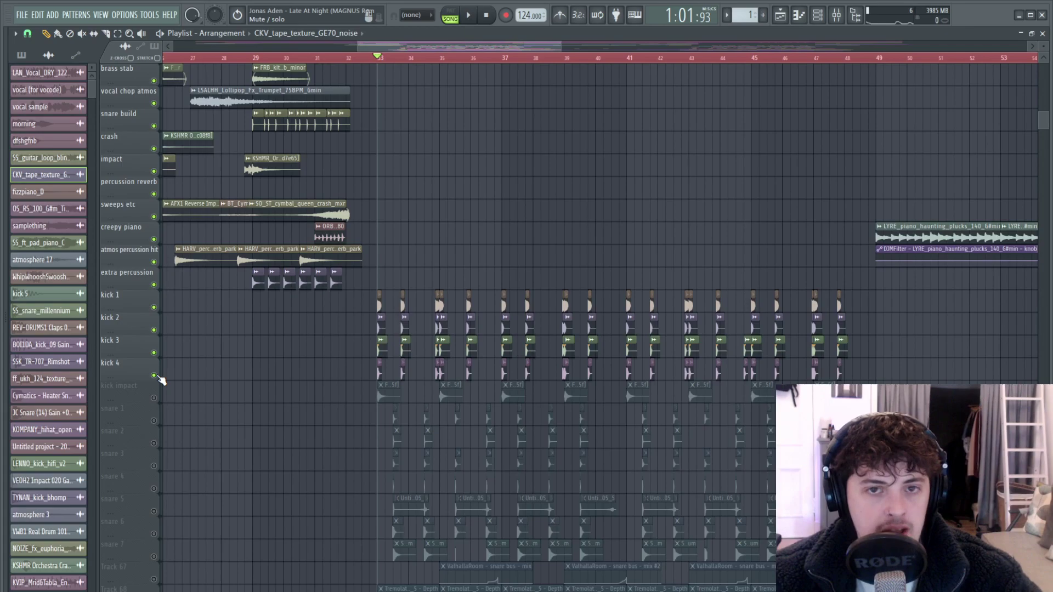
Step: Audition kick 1 alone and kick 2 alone from bar 33, with the other kick tracks muted
left_click_drag(159, 377, 157, 333)
key("space")
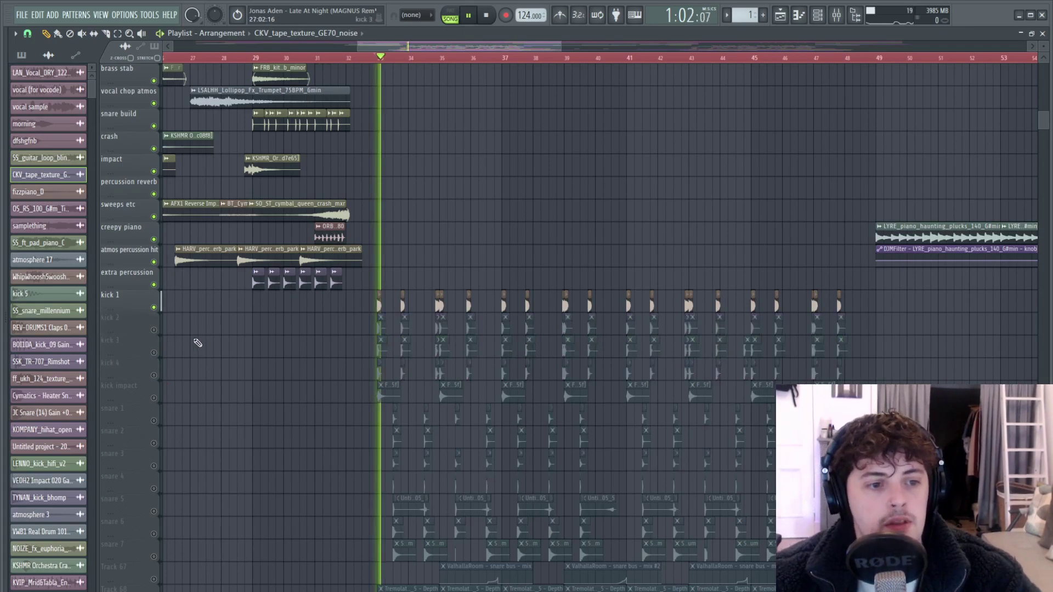
key("space")
left_click(153, 330)
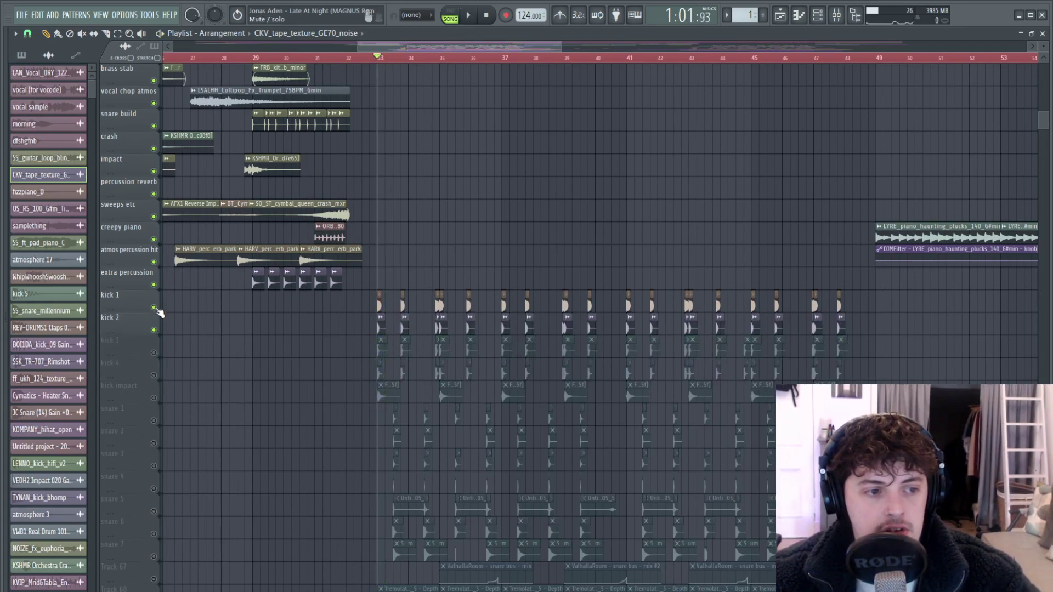
left_click(153, 307)
key("space")
key("space")
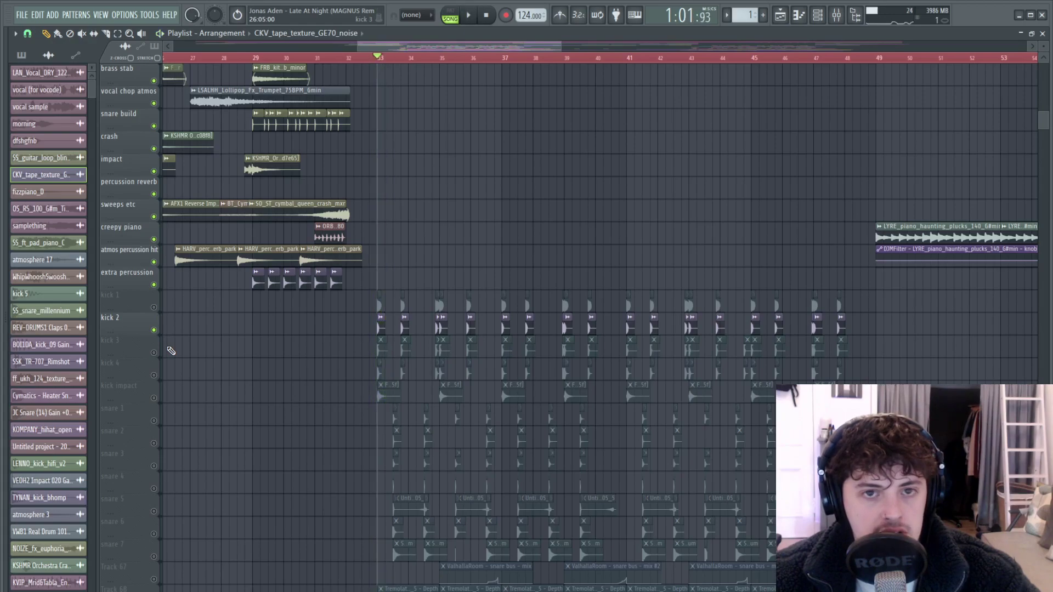
Step: Audition kick 3 alone and kick 4 alone from bar 33, with the other kick tracks muted
left_click(154, 352)
left_click(154, 330)
key("space")
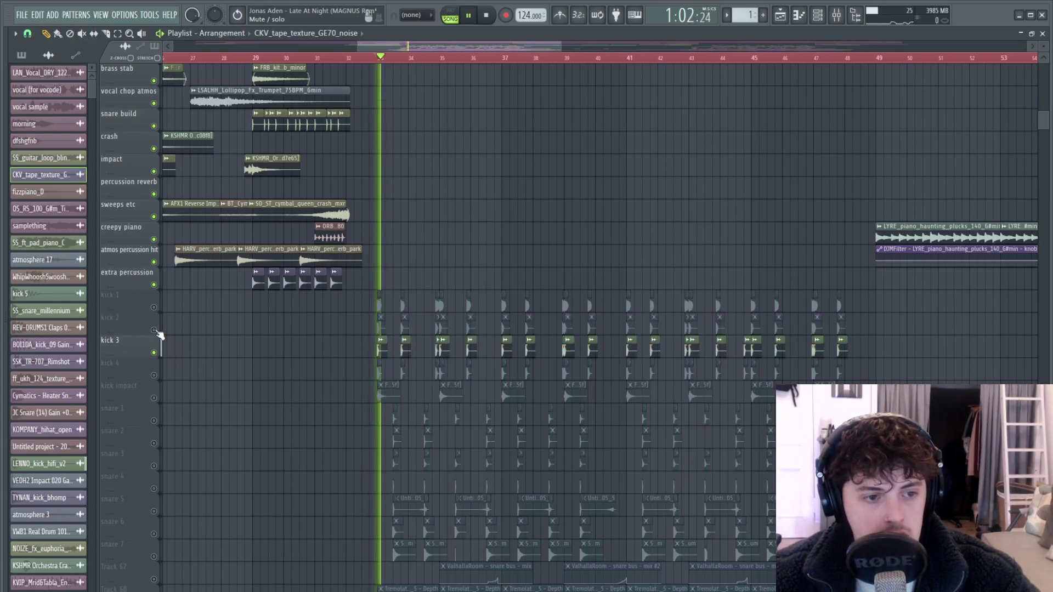
key("space")
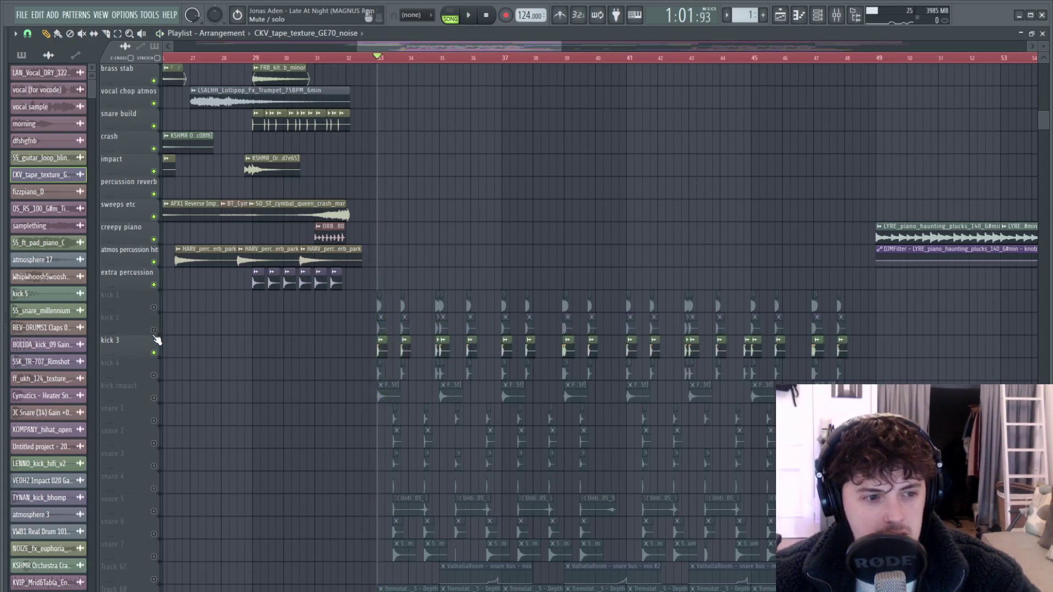
left_click(154, 375)
left_click(154, 353)
key("space")
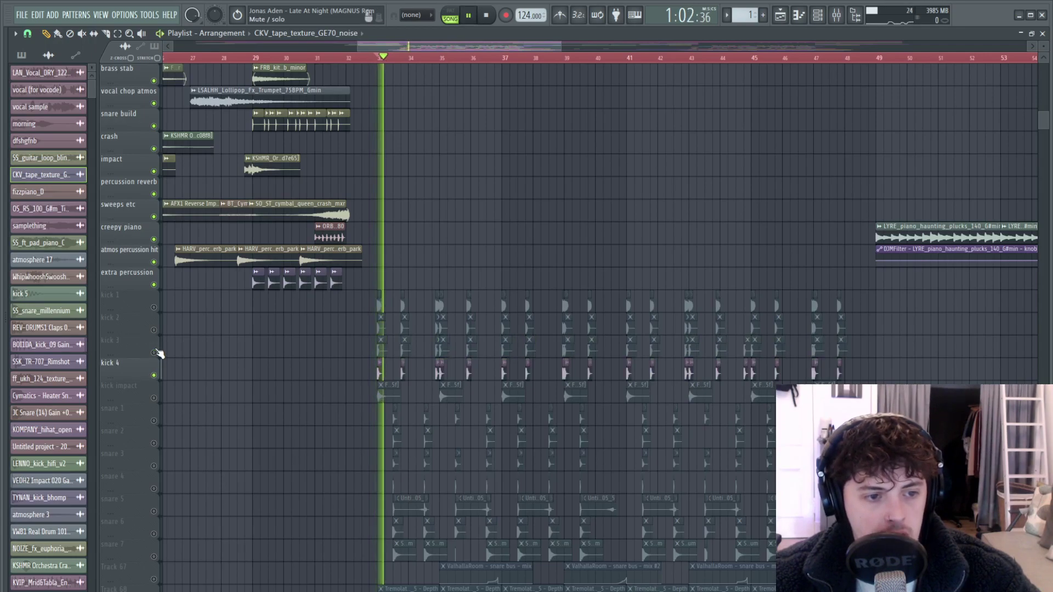
key("space")
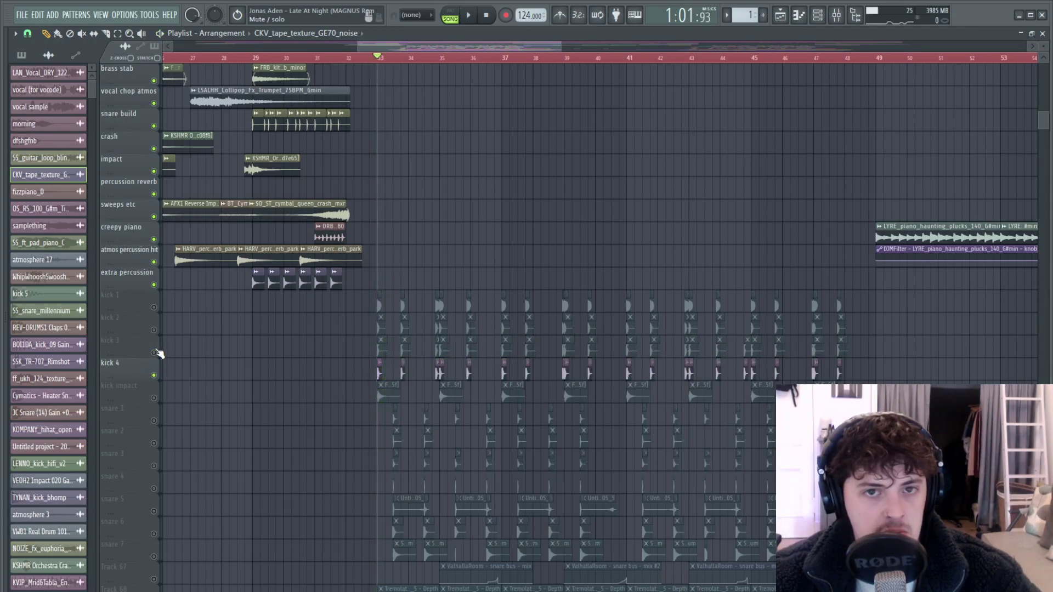
key("space")
key("space")
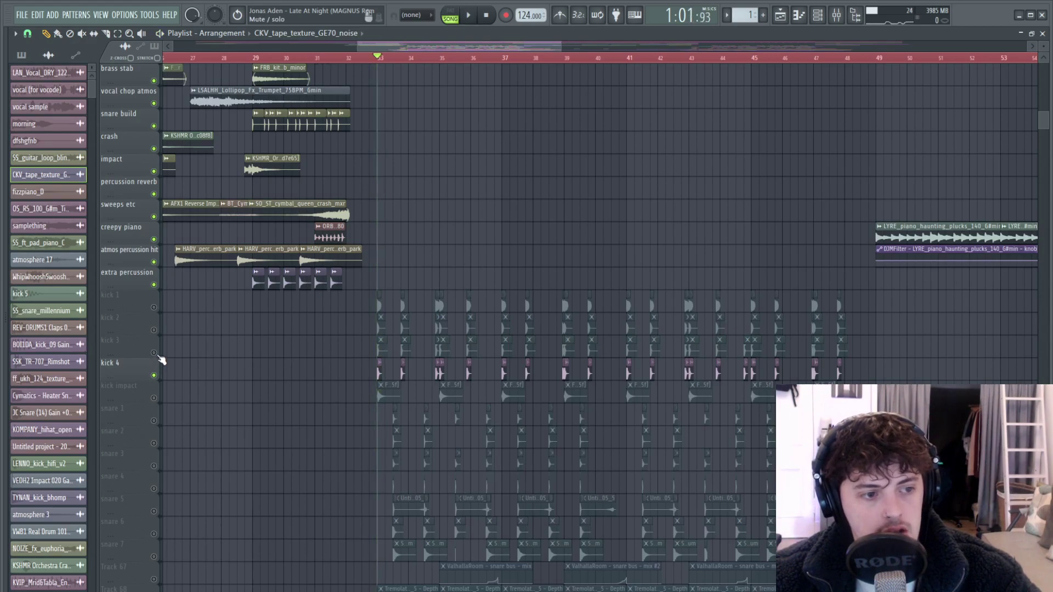
Step: Enable kick 1, kick 2 and kick 3 alongside kick 4 and play the layered kicks from bar 33
left_click(154, 353)
left_click(154, 329)
left_click(154, 307)
key("space")
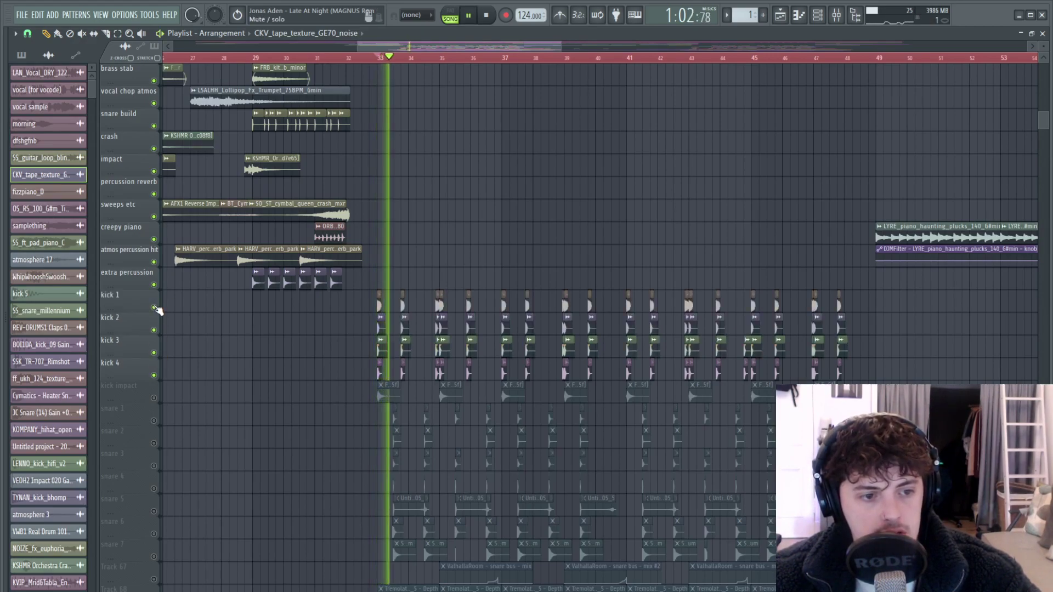
key("space")
key("space")
key("space")
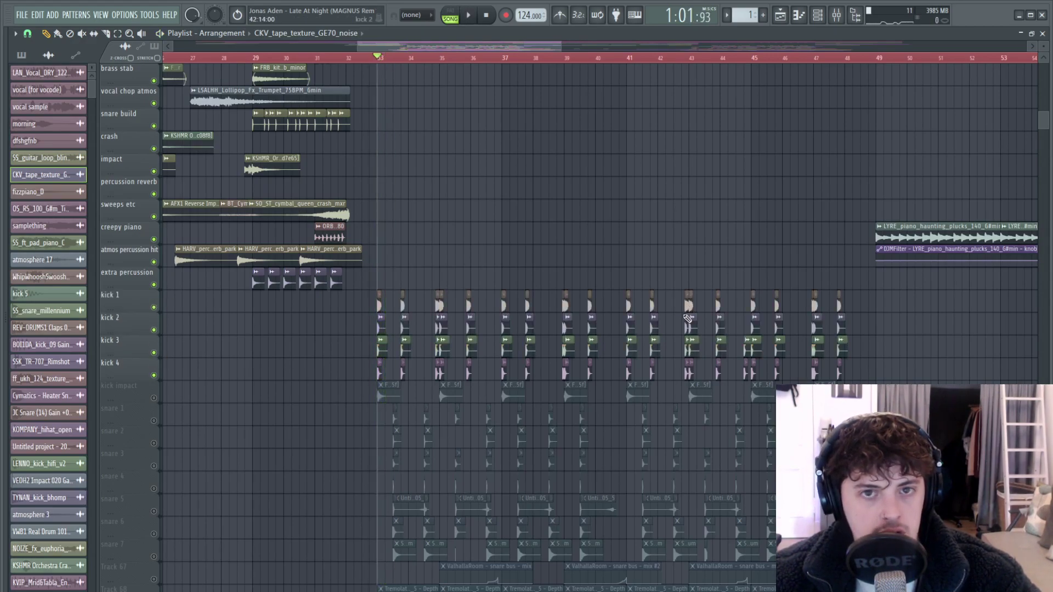
Step: Enable the kick impact track and open the channel settings of its FX_Stomp sample at bar 33
left_click_drag(498, 46, 502, 46)
left_click(154, 398)
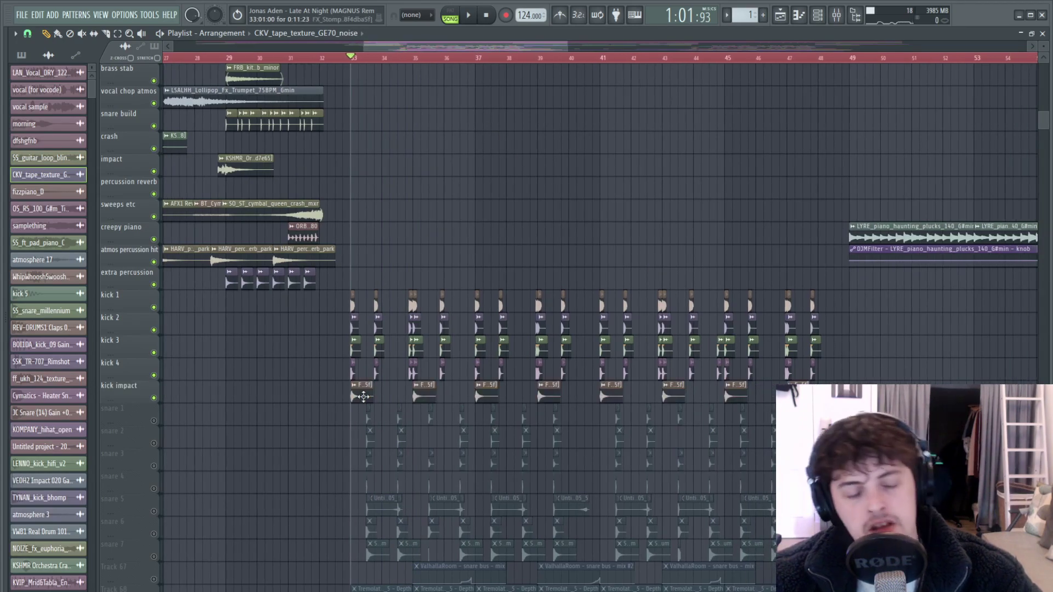
double_click(363, 396)
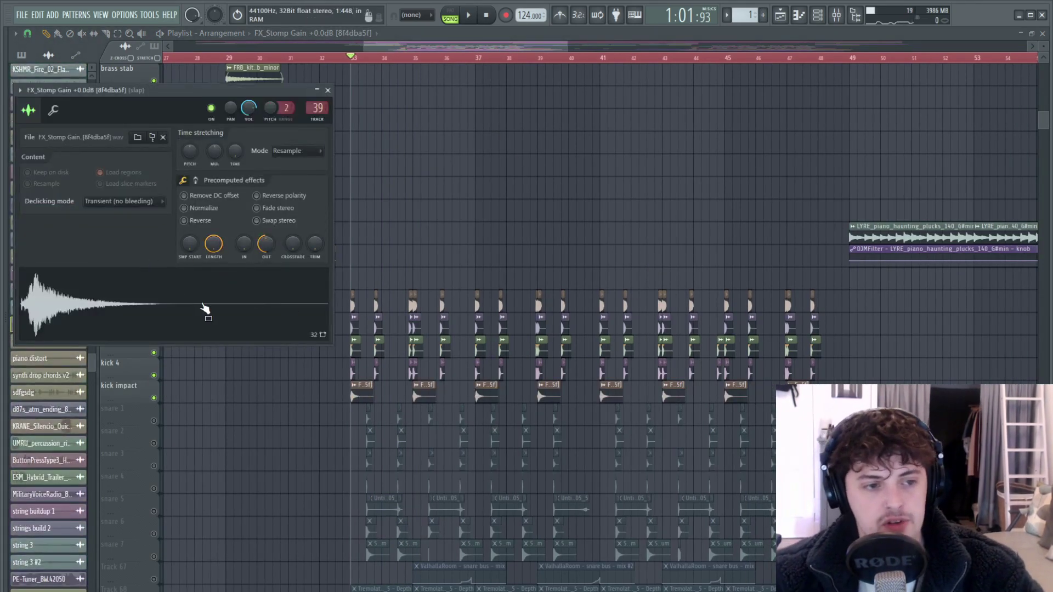
Step: Close the FX_Stomp sample settings and play the layered kicks together with the kick impact from bar 33
key("Escape")
key("space")
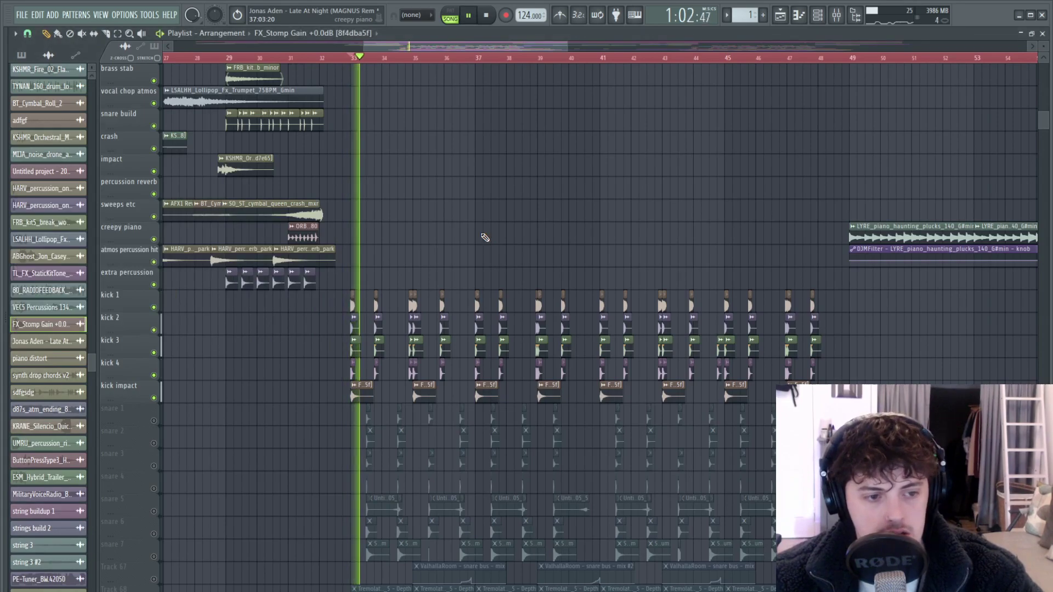
scroll(483, 236, "down", 1)
key("space")
Step: Mute all the kick and kick impact tracks and enable snare 1 alone for auditioning from bar 33
scroll(493, 241, "down", 5)
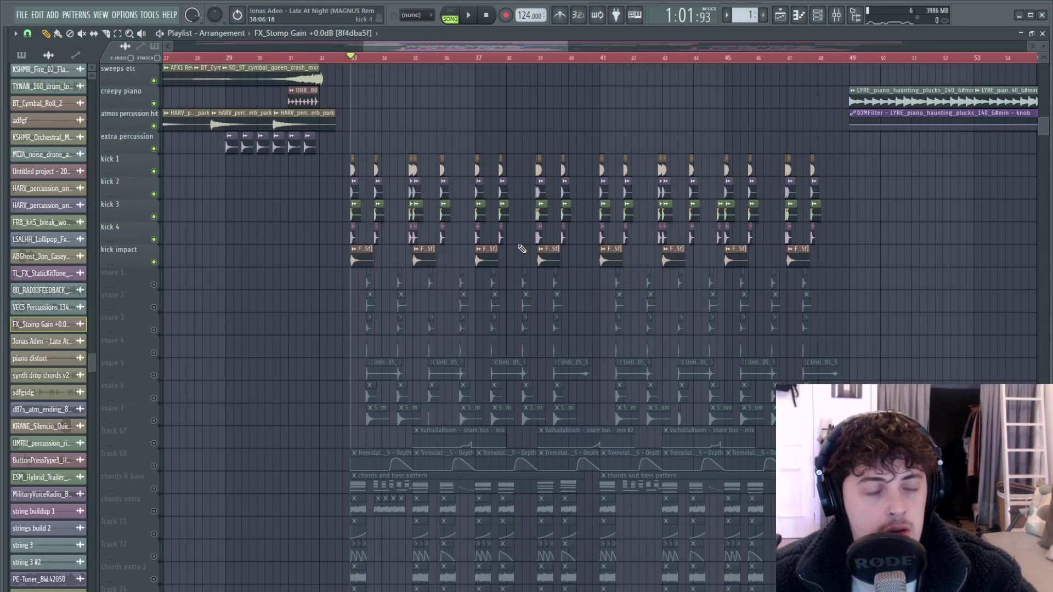
left_click(154, 285)
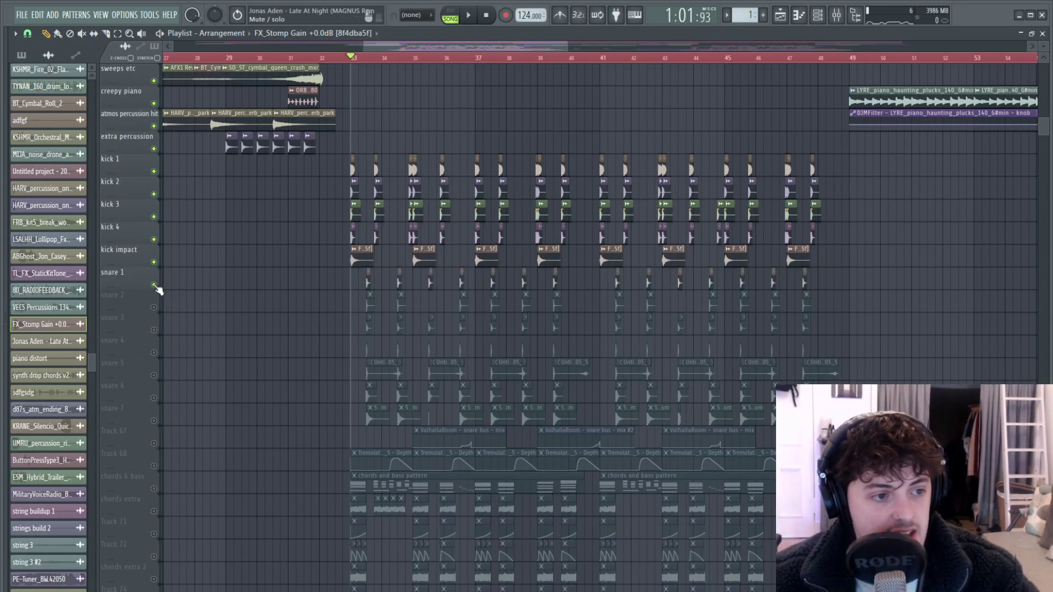
left_click(154, 307)
left_click_drag(154, 262, 157, 172)
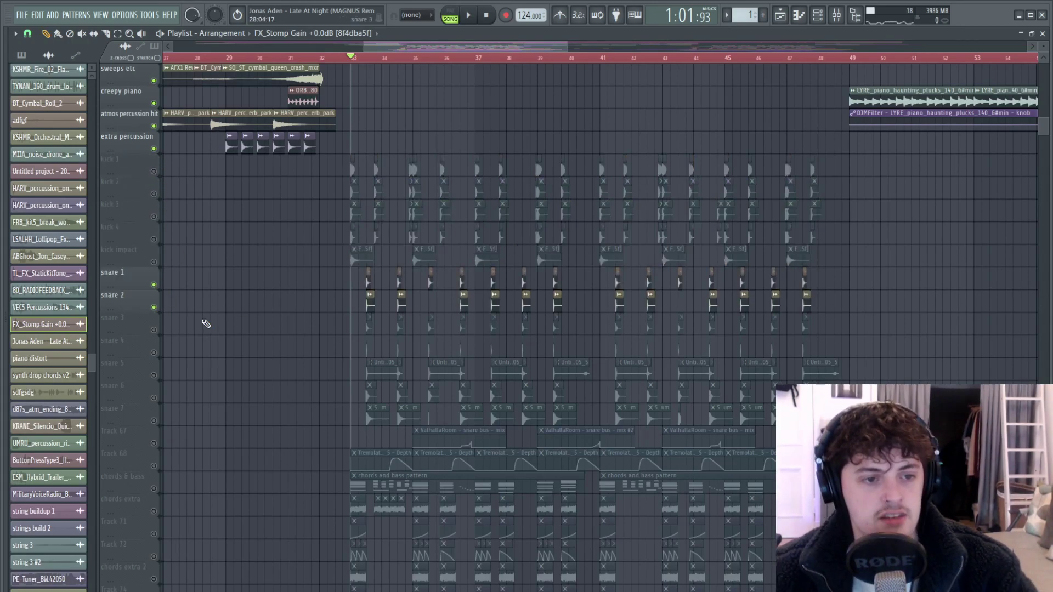
left_click(154, 308)
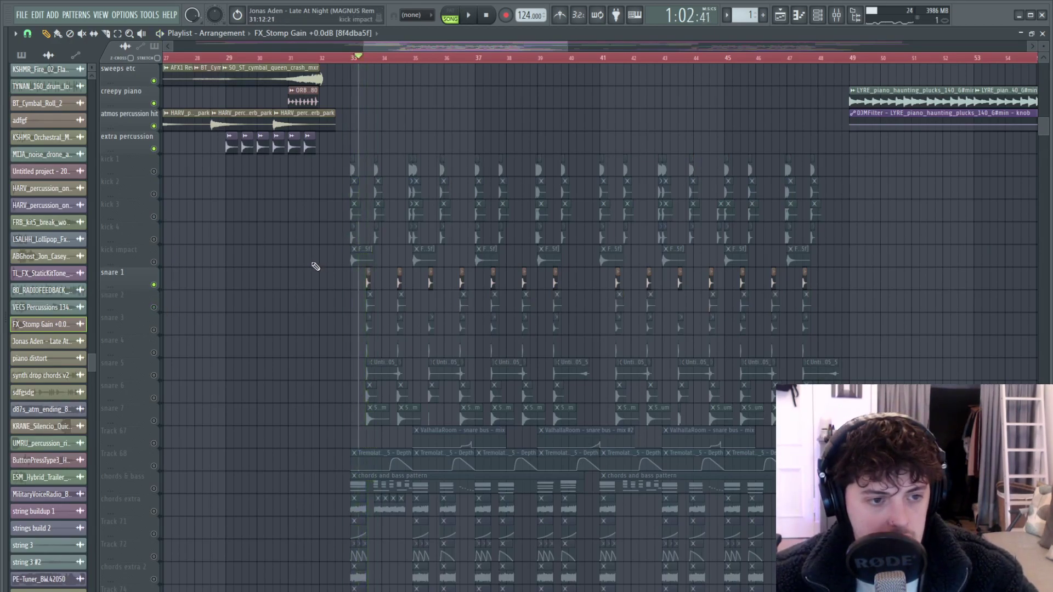
Step: Audition snare 2 alone and snare 3 alone from bar 33, with the other snare tracks muted
left_click(155, 307)
left_click(154, 284)
key("space")
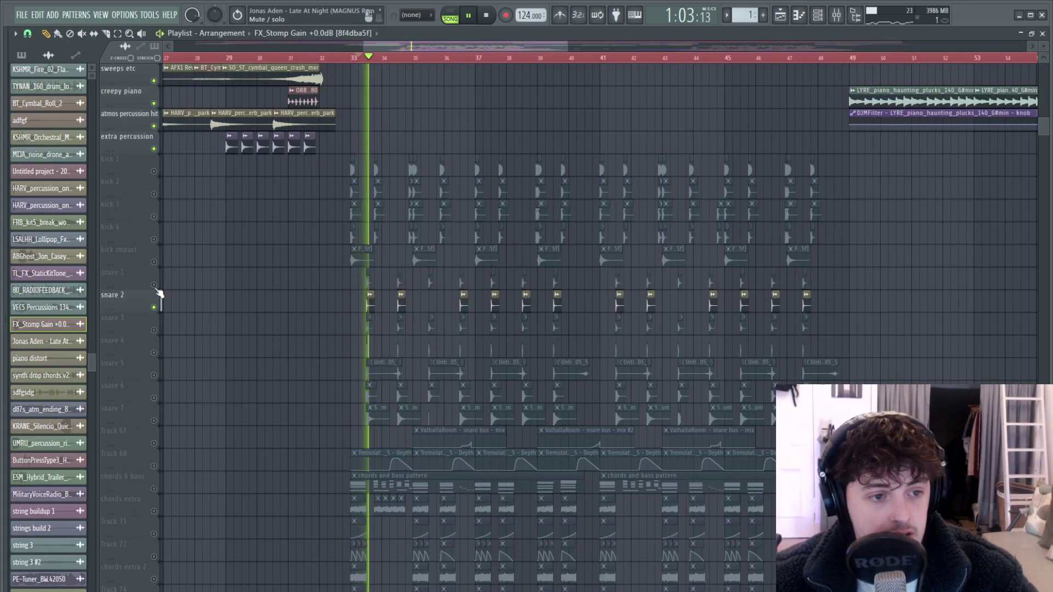
key("space")
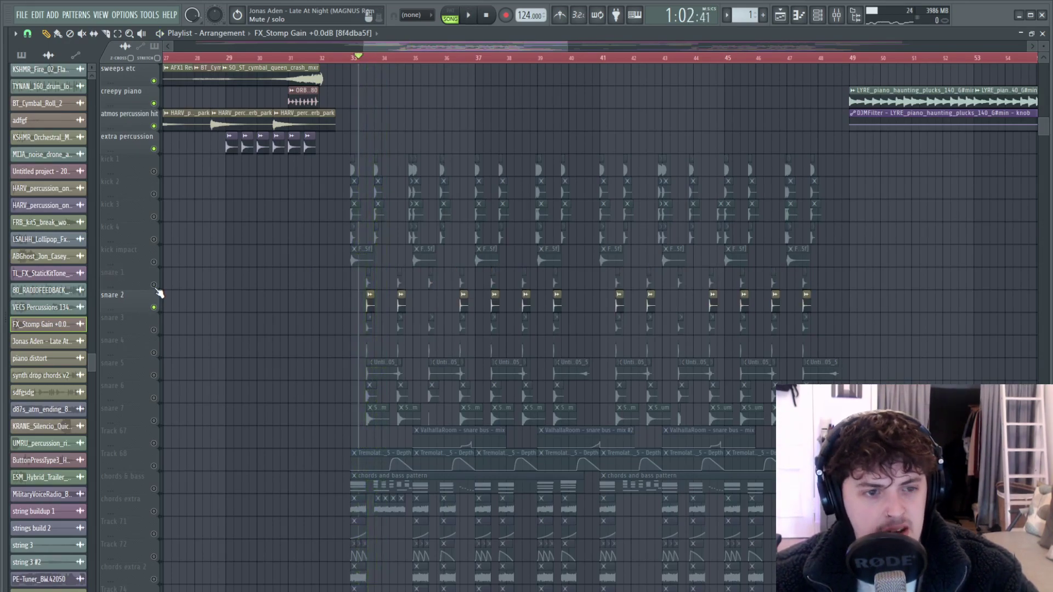
left_click(154, 329)
left_click(154, 307)
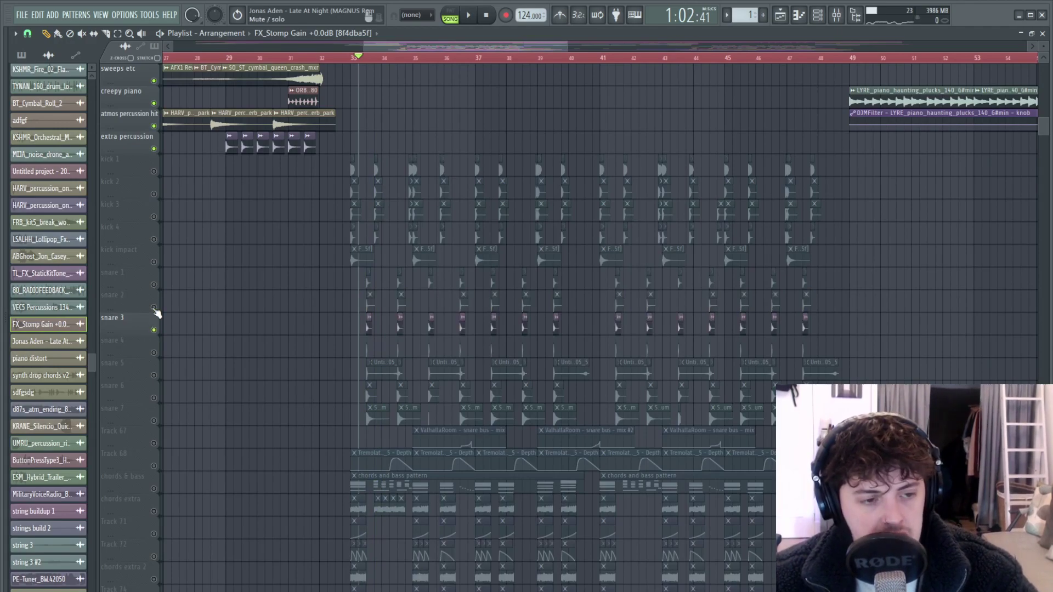
key("space")
key("space")
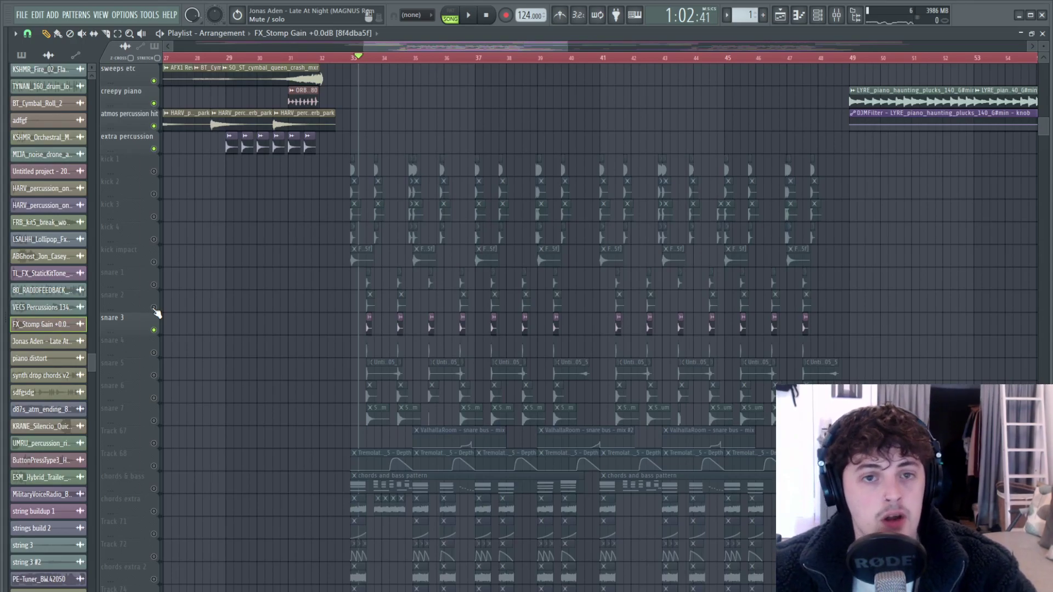
Step: Audition snare 4, snare 5 and snare 6 one at a time from bar 33, with the other snare tracks muted
left_click(153, 328)
left_click(154, 352)
key("space")
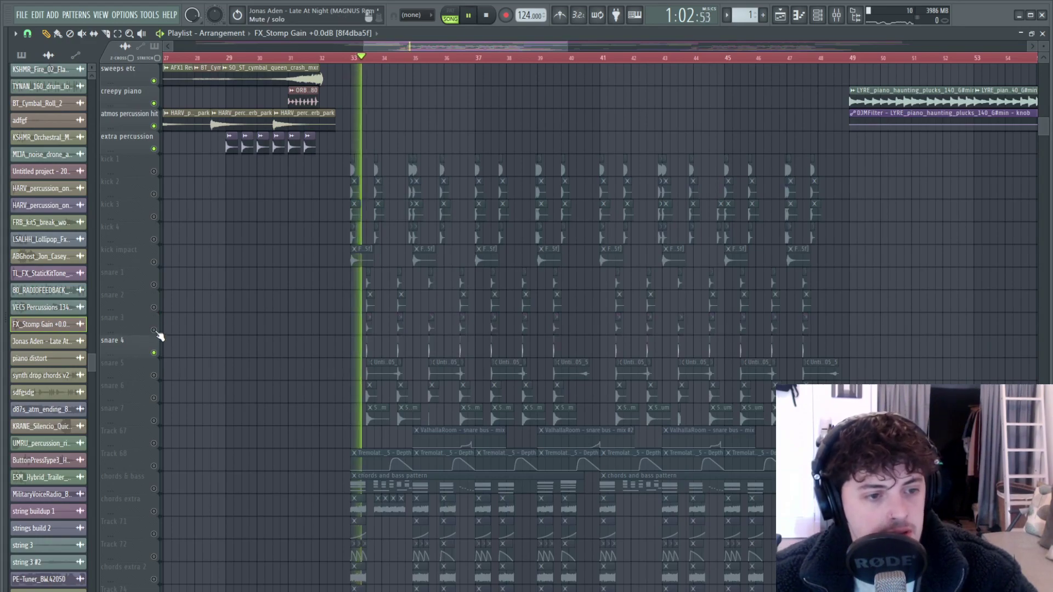
key("space")
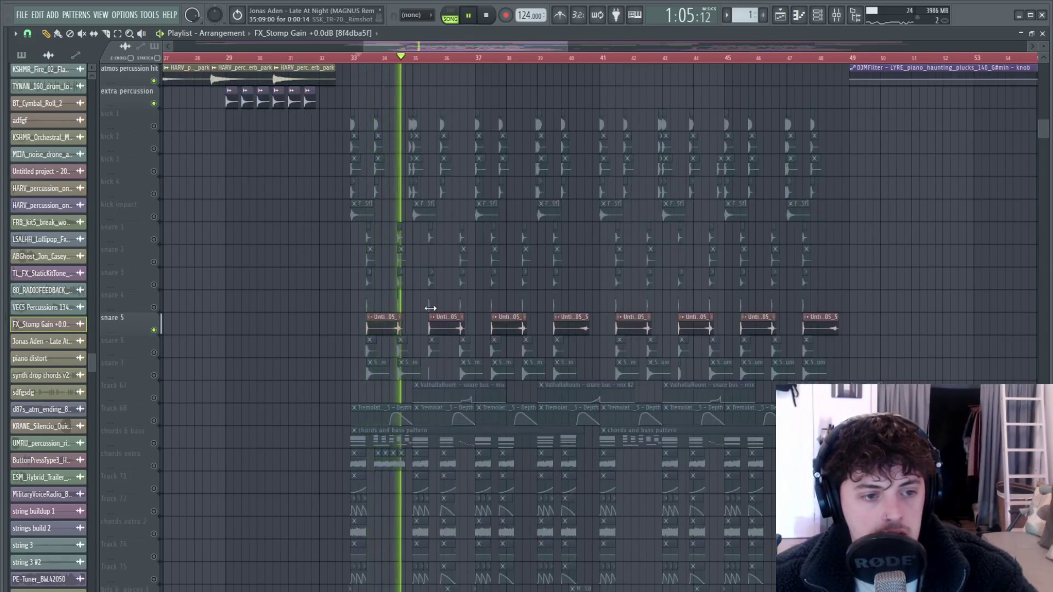
key("space")
left_click(384, 328)
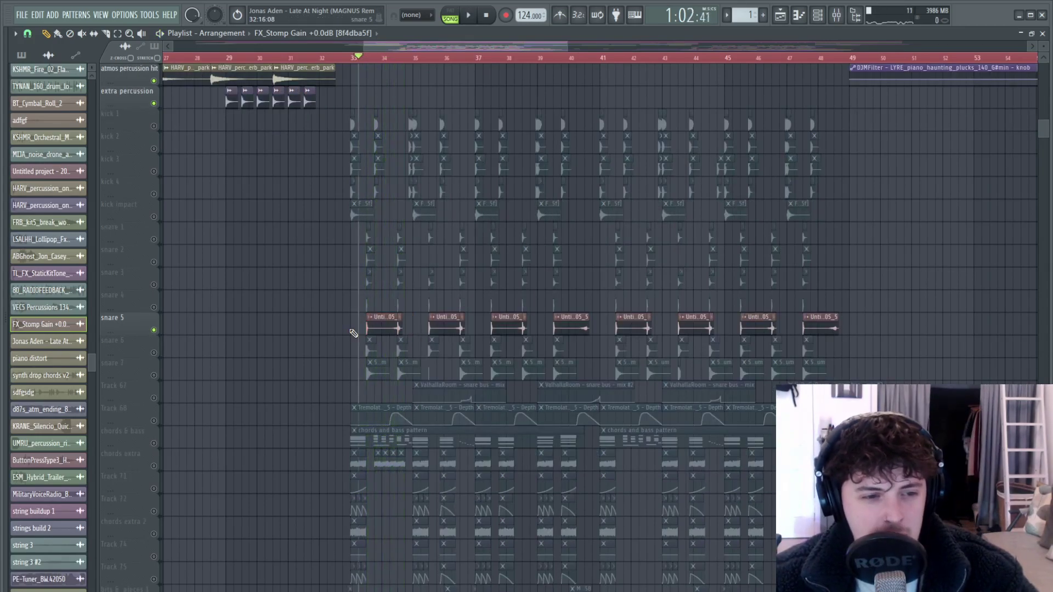
double_click(386, 328)
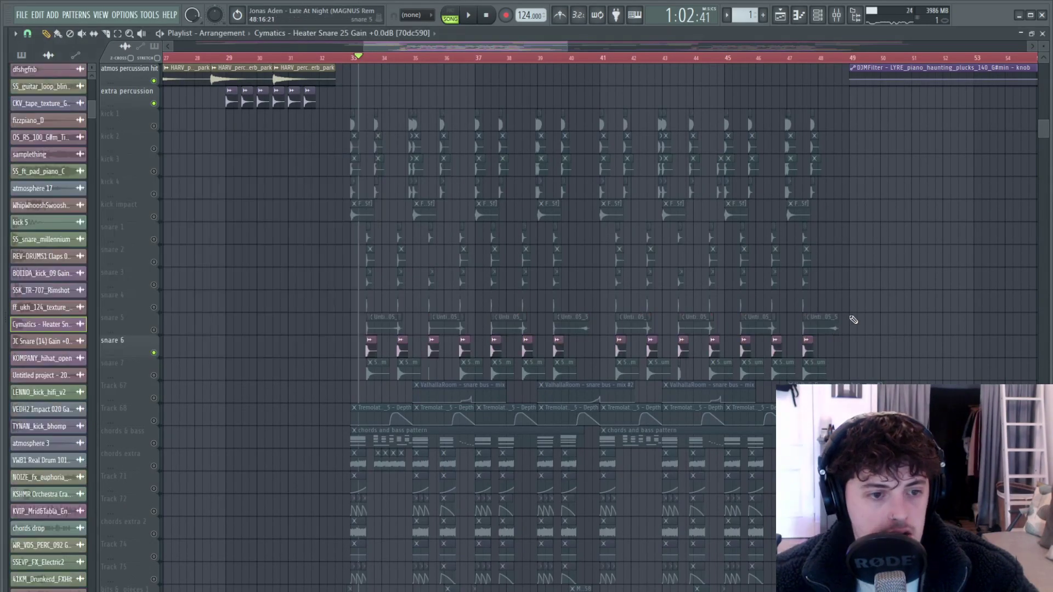
key("space")
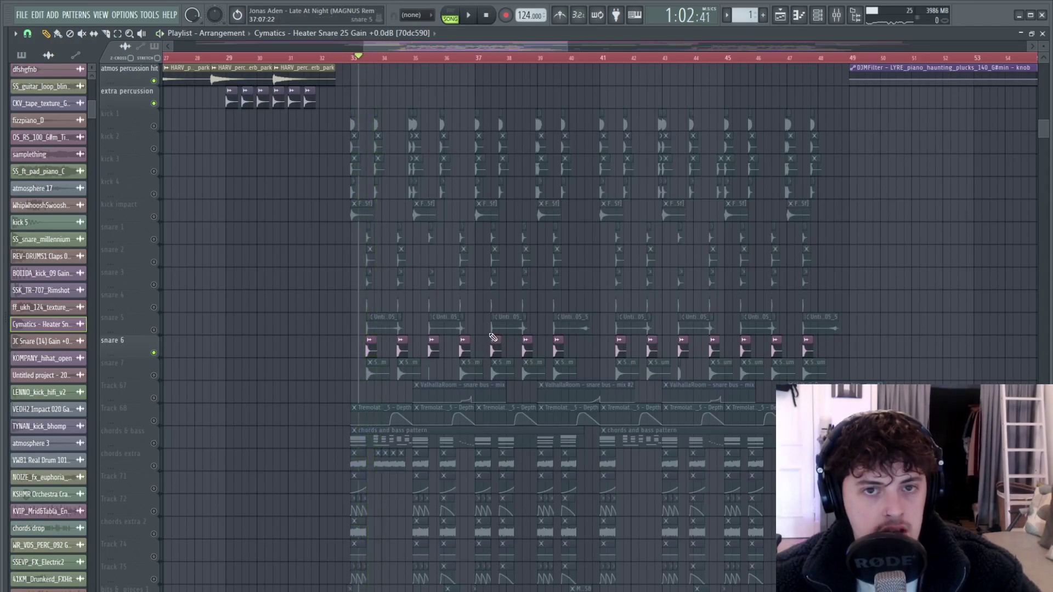
Step: Audition snare 7 alone from bar 33 and inspect the channel settings of its SS_snare_millennium sample
left_click(154, 375)
left_click(154, 353)
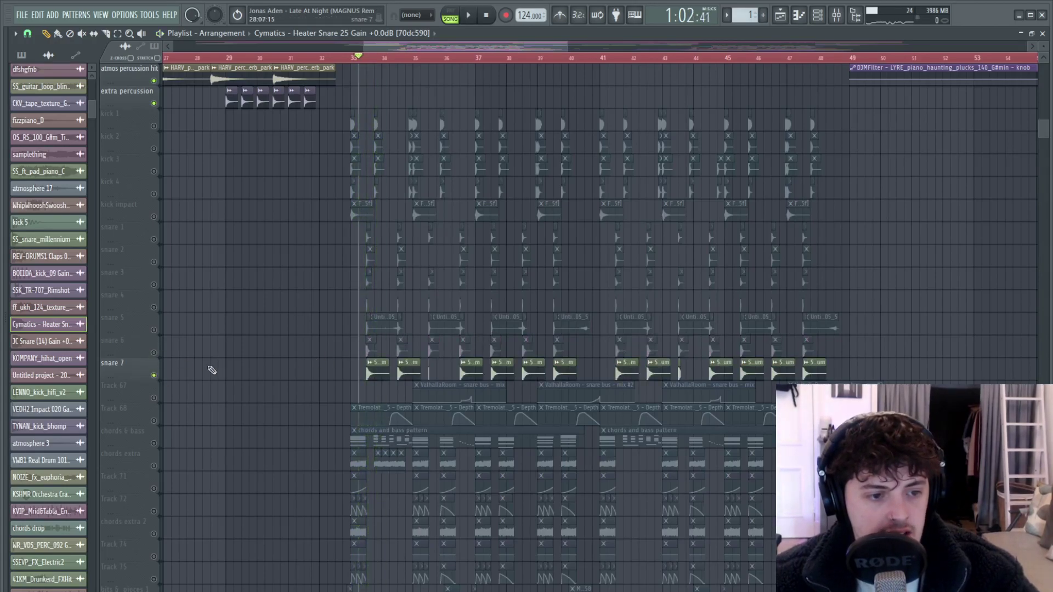
key("space")
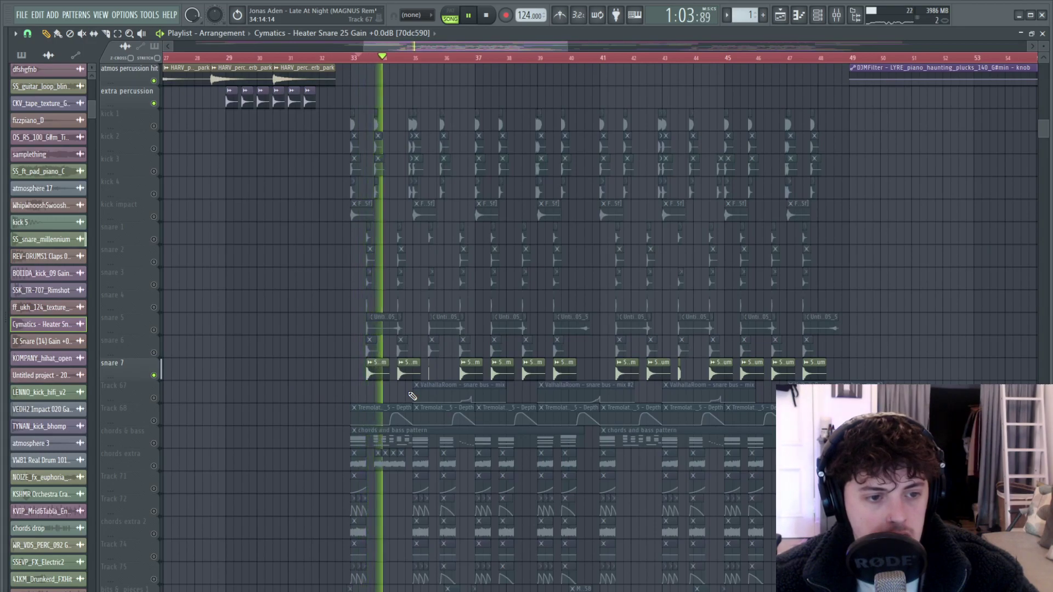
key("space")
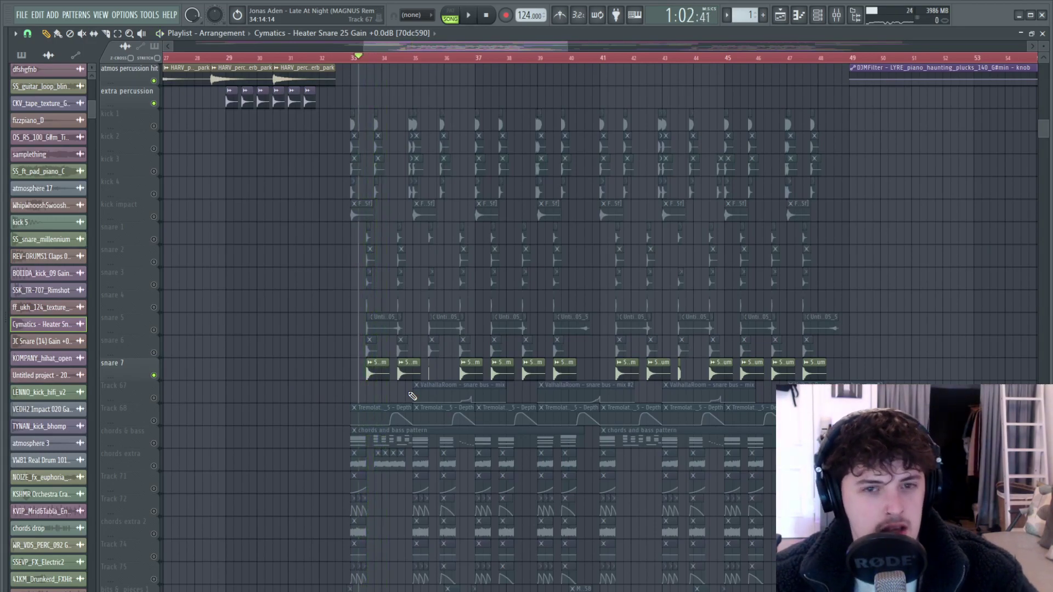
double_click(379, 377)
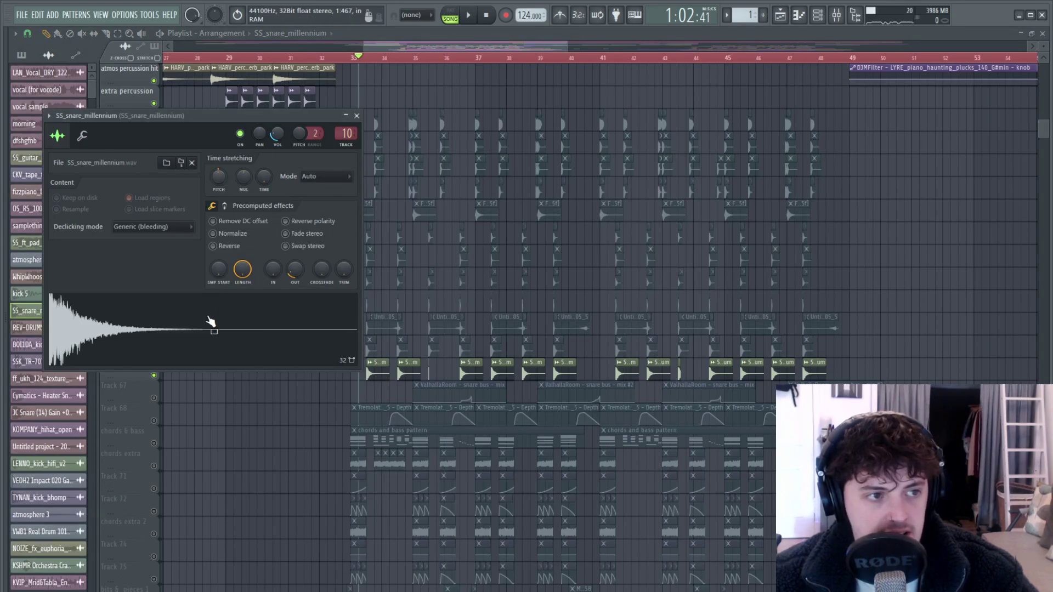
key("Escape")
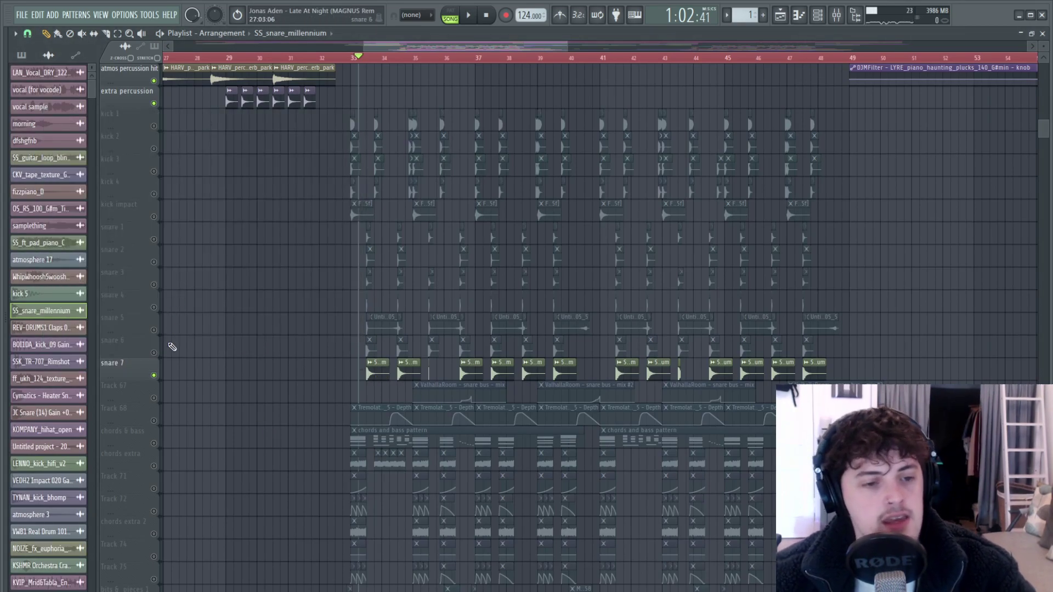
Step: Enable snare 1 through snare 6 alongside snare 7 and play the full snare stack from bar 33
scroll(172, 346, "down", 1)
left_click_drag(154, 329, 162, 225)
key("space")
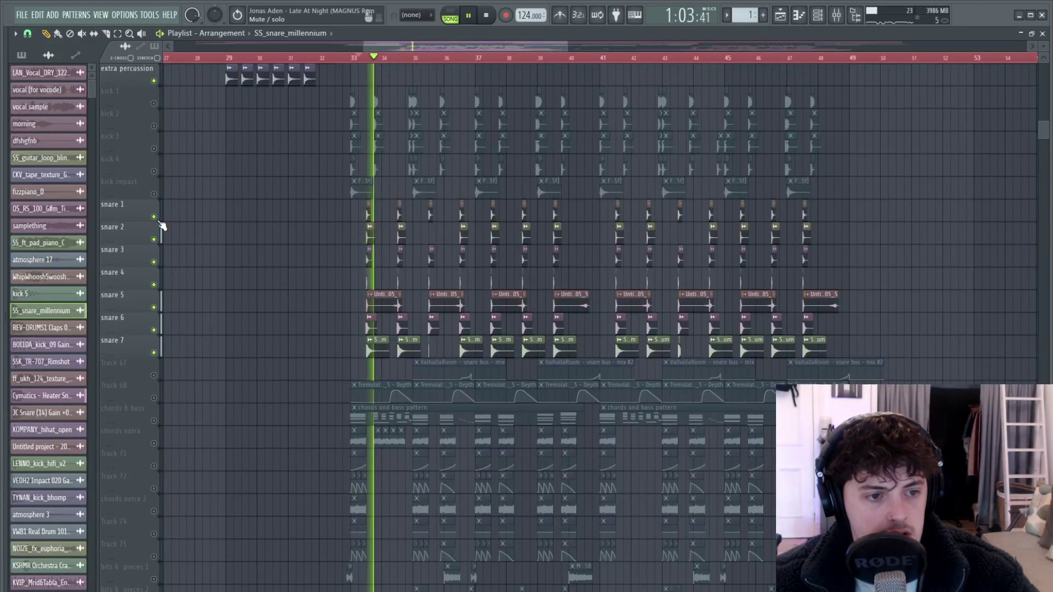
key("space")
Step: Examine how the start points of the seven layered snare clips line up at the first hit after bar 33
scroll(368, 286, "up", 5)
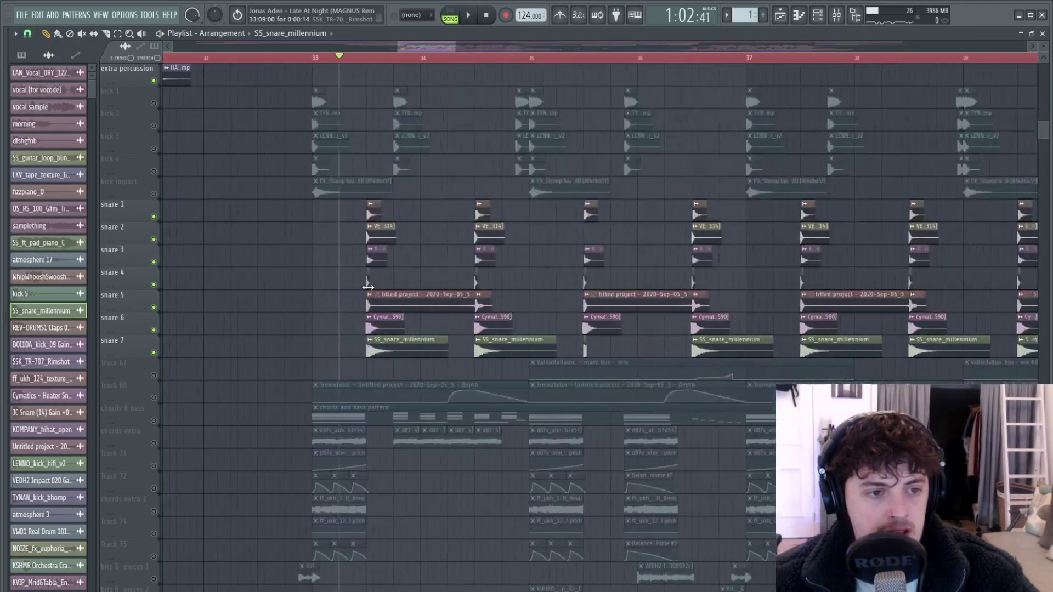
scroll(364, 286, "up", 6)
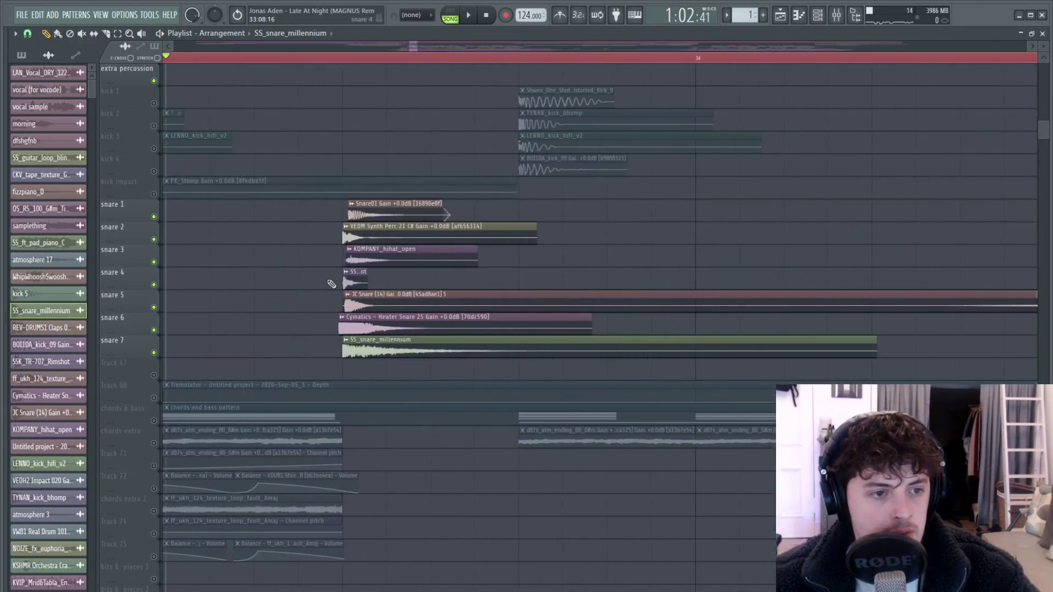
scroll(332, 284, "up", 3)
left_click(406, 216, "ctrl+shift")
left_click(359, 238, "ctrl+shift")
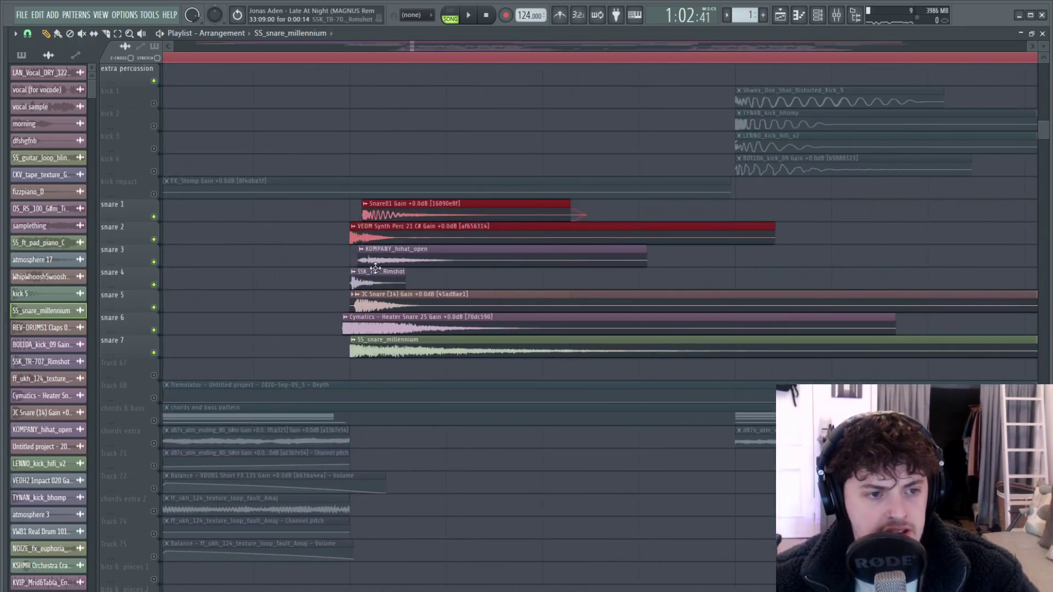
left_click(374, 309, "ctrl+shift")
left_click(362, 316, "ctrl+shift")
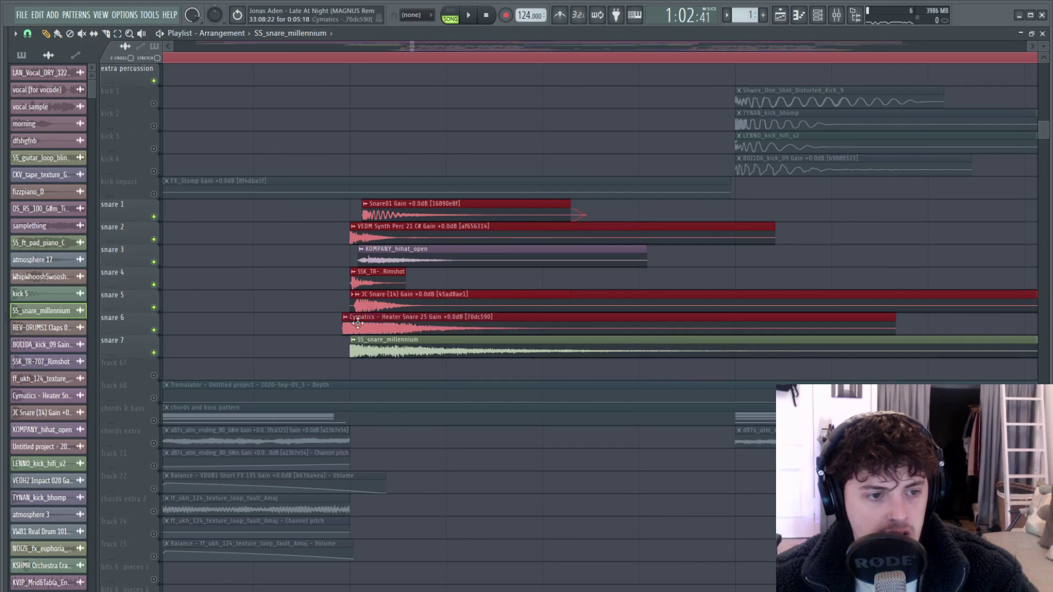
left_click(340, 305, "ctrl")
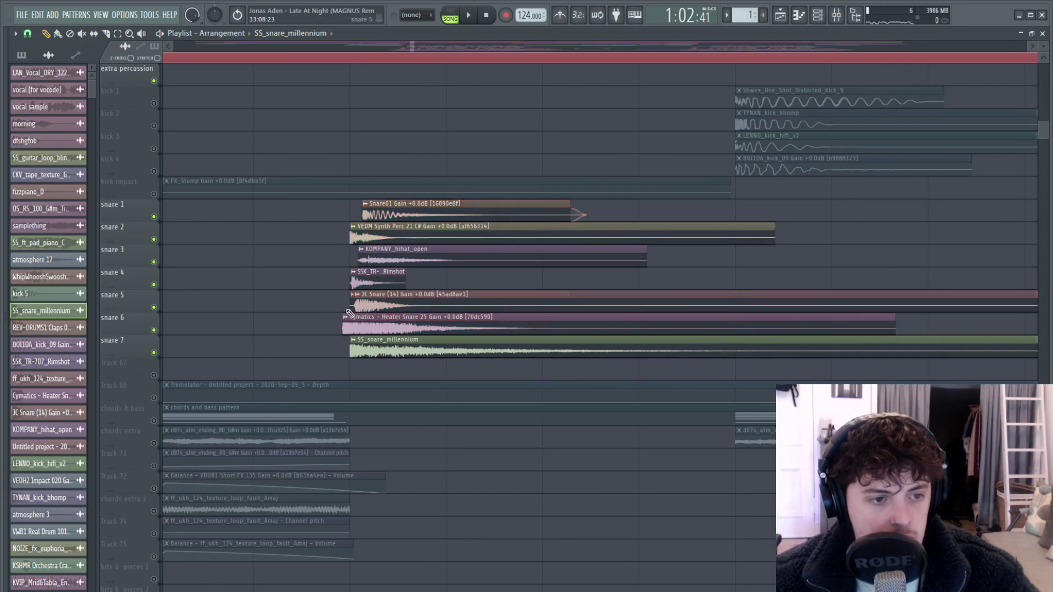
Step: Align the Cymatics Heater Snare and Snare01 clips with the first hit's other layers, and move the KOMPANY_hihat_open clip slightly earlier
scroll(350, 371, "up", 1)
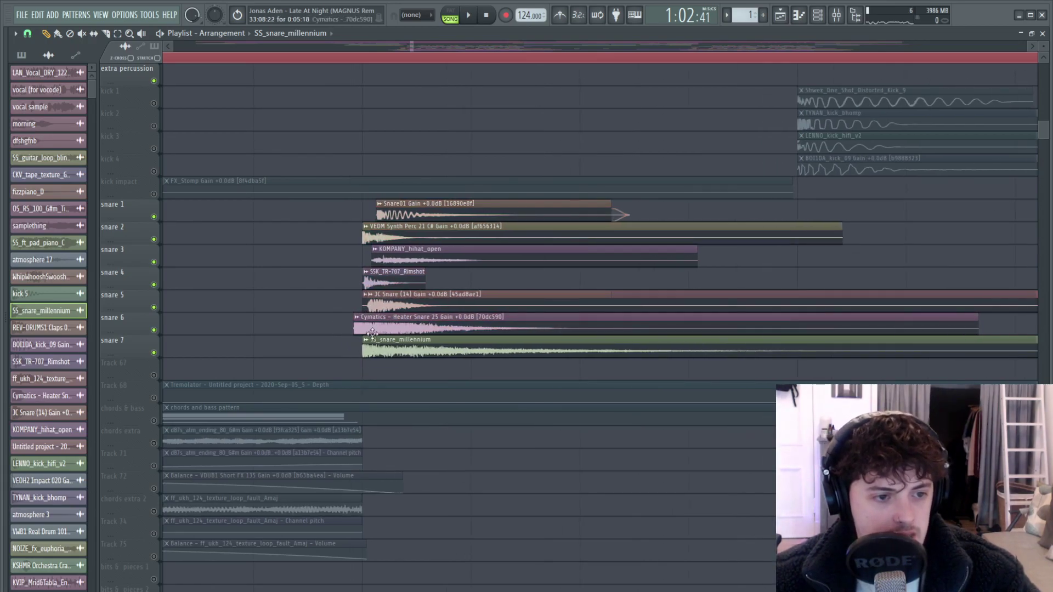
left_click_drag(378, 327, 393, 306)
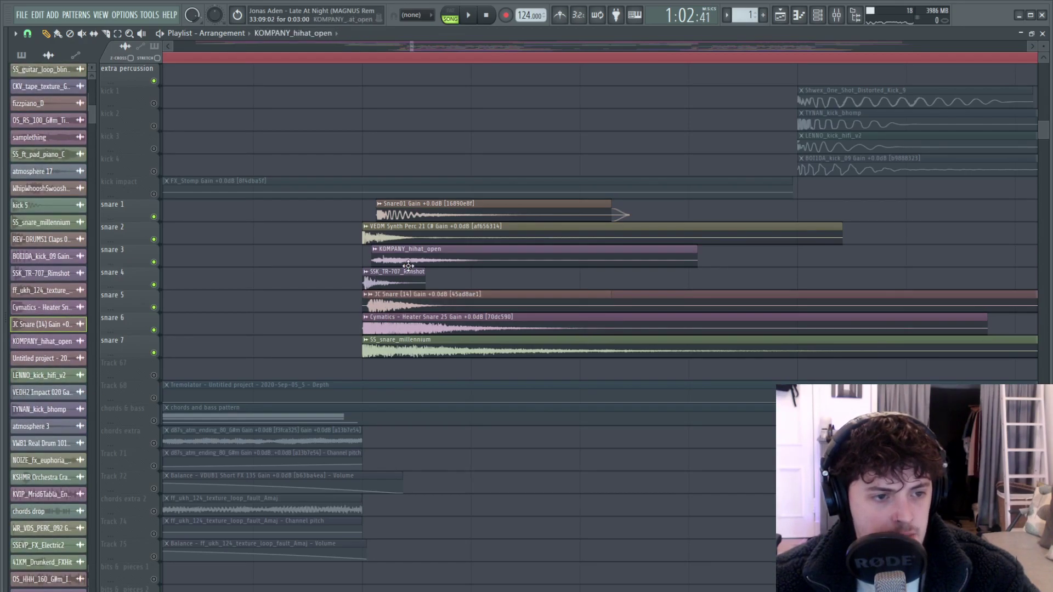
left_click_drag(395, 265, 391, 265)
left_click_drag(405, 214, 395, 215)
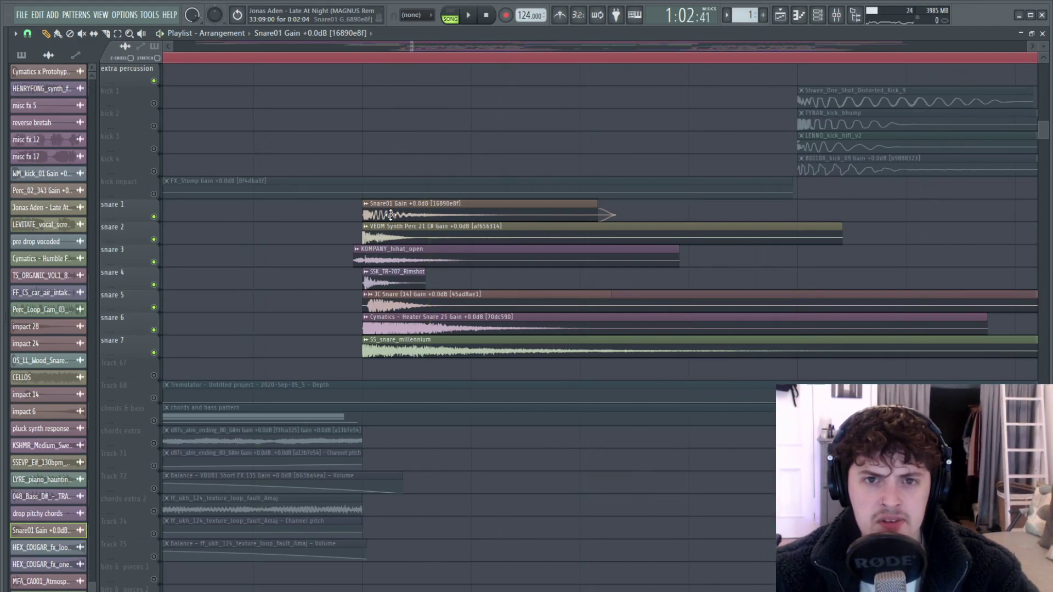
Step: Play the realigned snare hit after bar 33 and the untouched snare hit after bar 34 to compare them
left_click(339, 56)
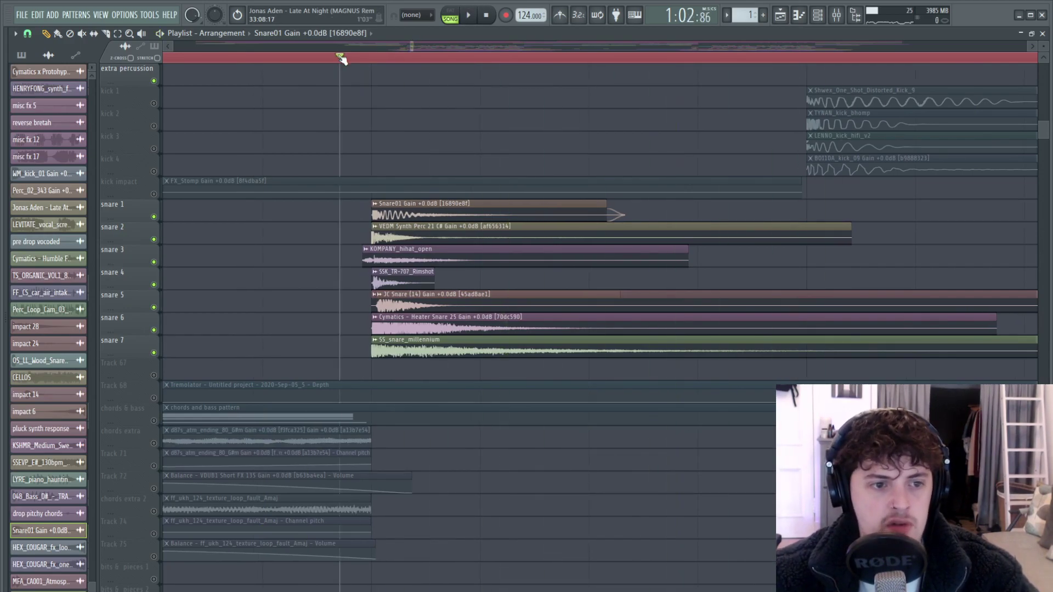
scroll(768, 296, "down", 8)
scroll(968, 307, "up", 4)
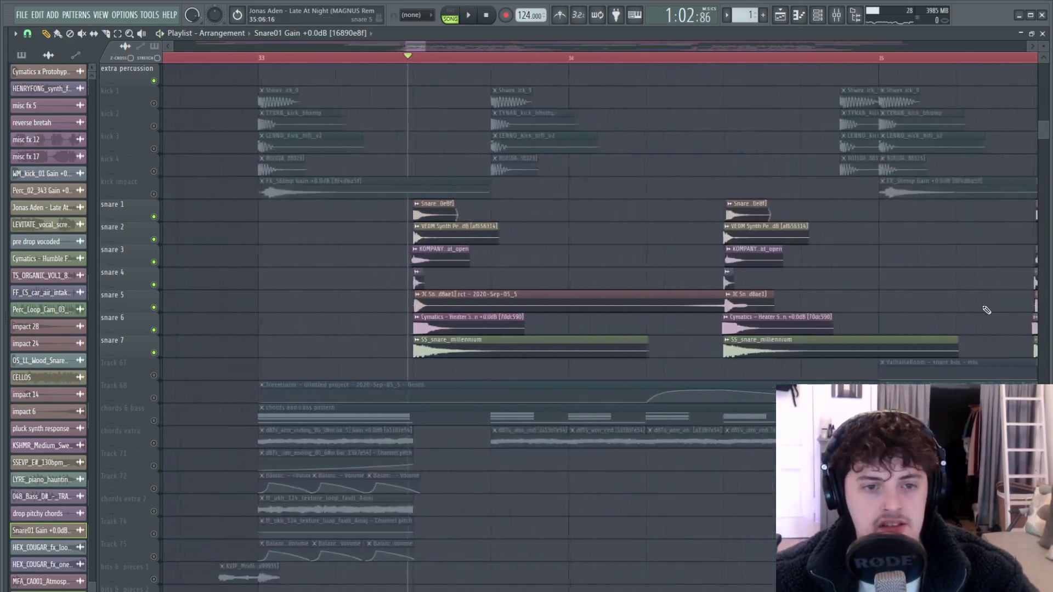
left_click_drag(481, 211, 442, 349, "ctrl")
left_click(595, 245, "ctrl")
key("space")
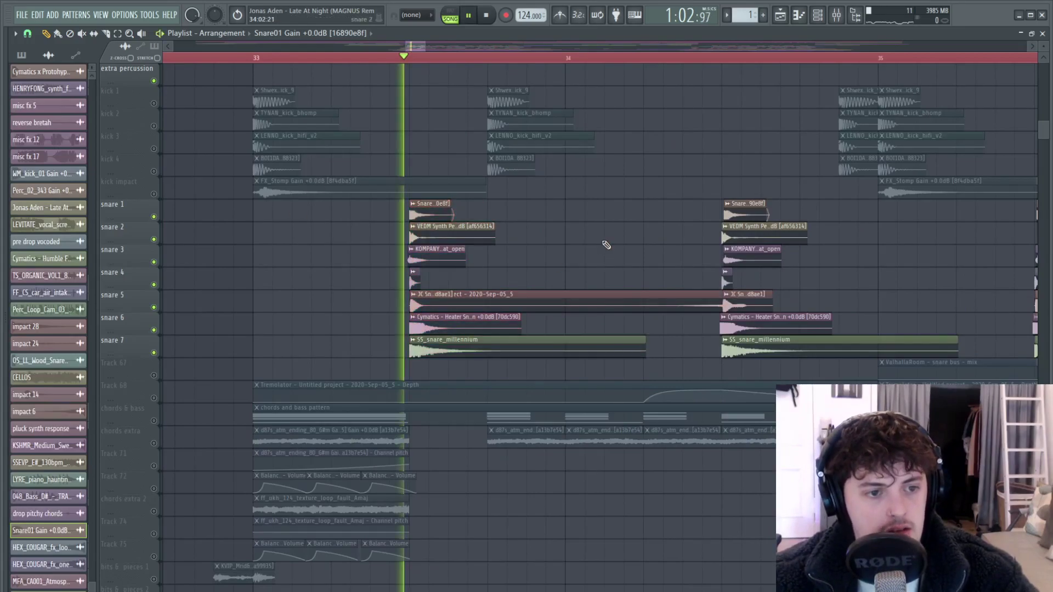
key("space")
left_click(702, 60)
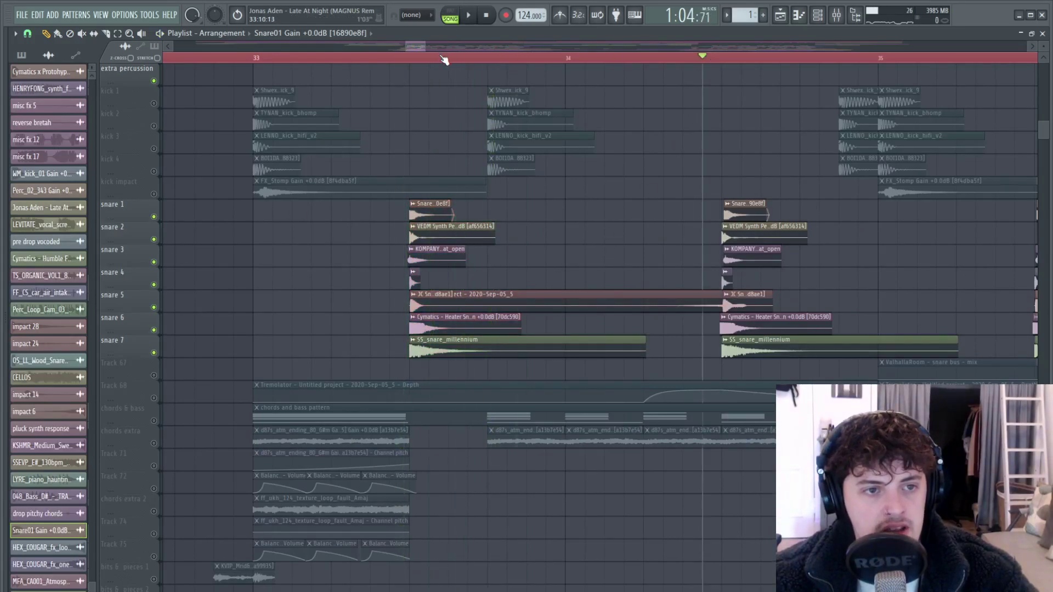
key("space")
key("space")
Step: Replay the realigned snare hit after bar 33 and move the playback position just ahead of the snare hit after bar 34
left_click(390, 58)
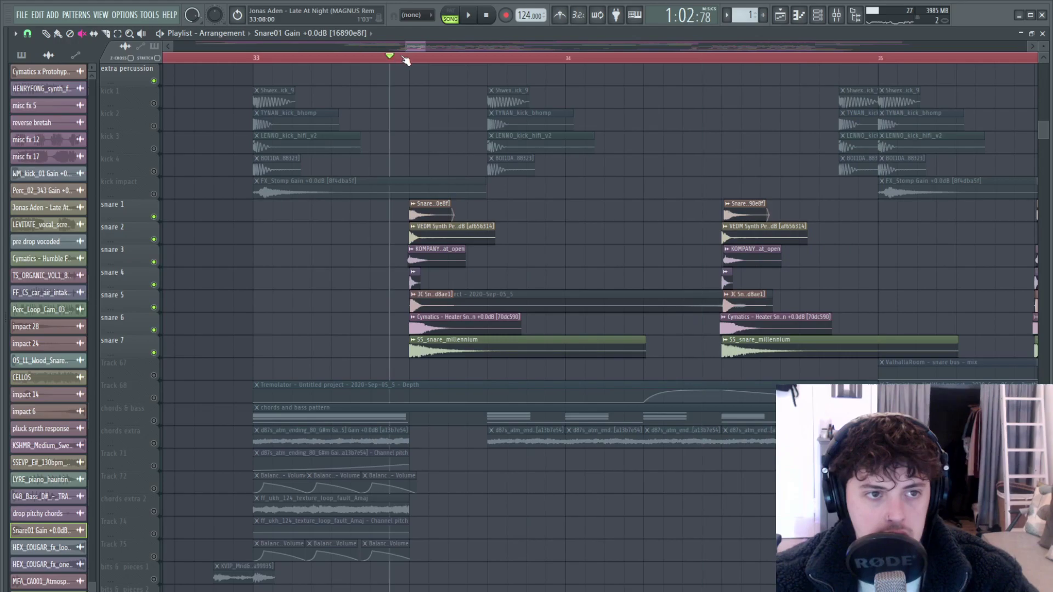
key("space")
key("space")
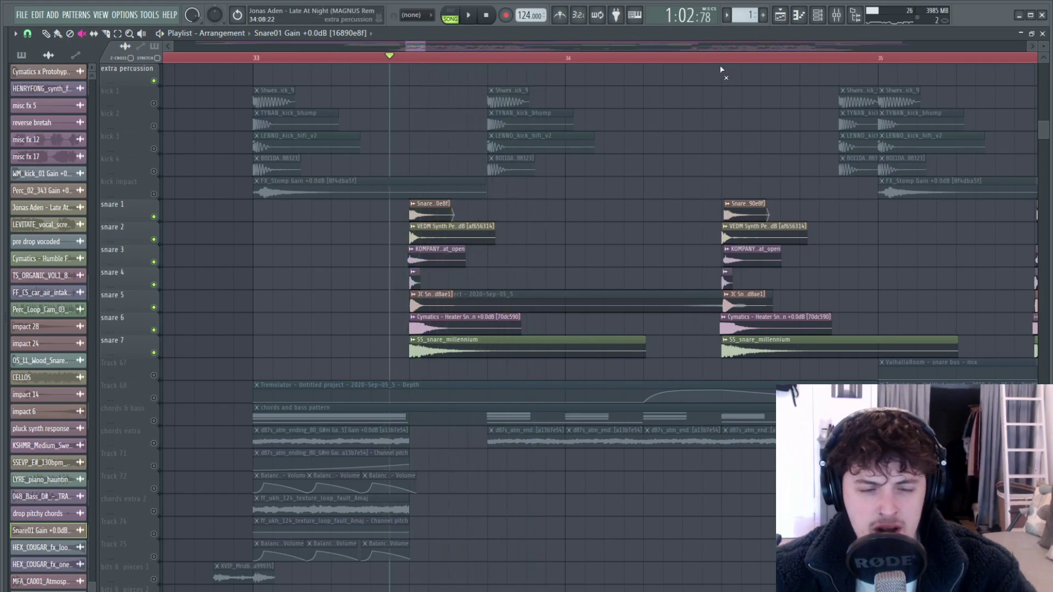
left_click(701, 58)
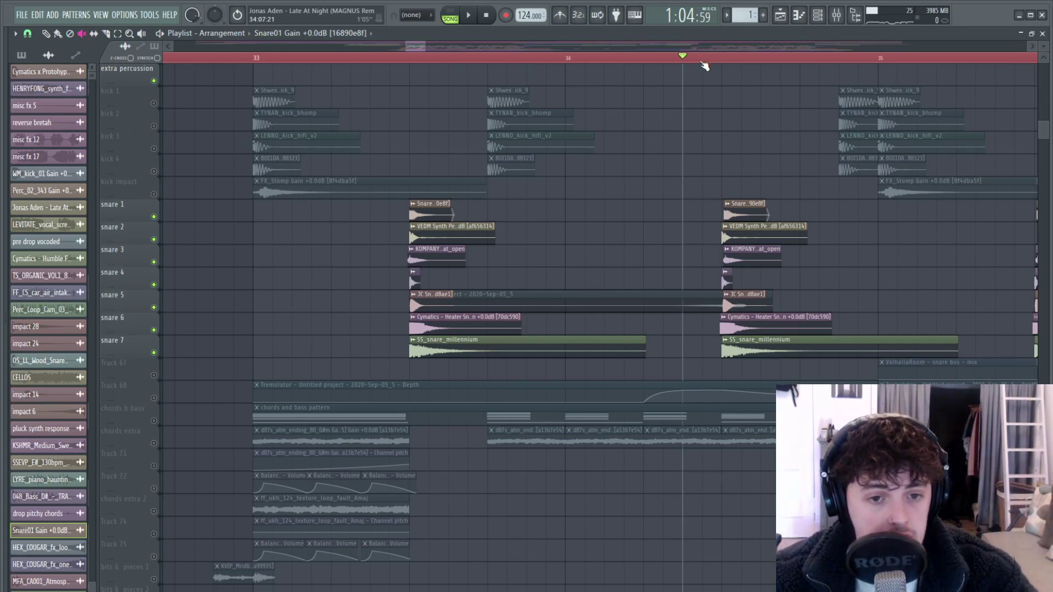
Step: Examine the start points of the VEDM Synth Perc, KOMPANY_hihat_open, SSK and Cymatics Heater Snare clips at the hit after bar 34
left_click_drag(873, 207, 369, 325)
left_click(662, 247, "ctrl")
left_click_drag(796, 189, 717, 215)
scroll(781, 271, "up", 4)
left_click(701, 231, "ctrl")
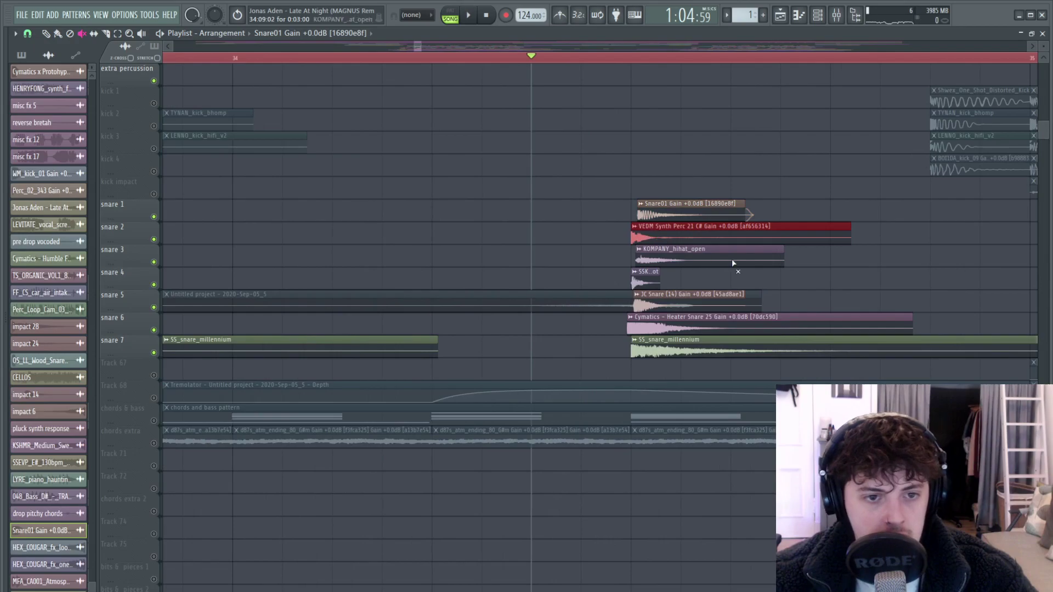
left_click(726, 259, "ctrl")
left_click(649, 278, "ctrl")
left_click(689, 326, "ctrl")
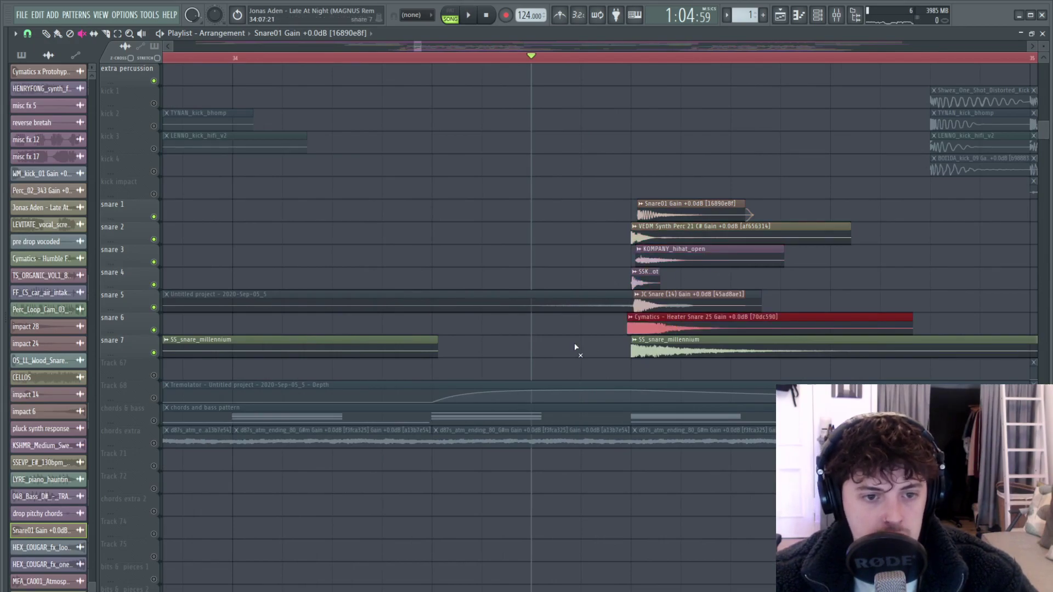
left_click(574, 345, "ctrl")
Step: Play the snare stack and inspect the effect chains of the snare layers, snare bus and VEDM Synth Perc 21 in the mixer
key("space")
left_click(838, 16)
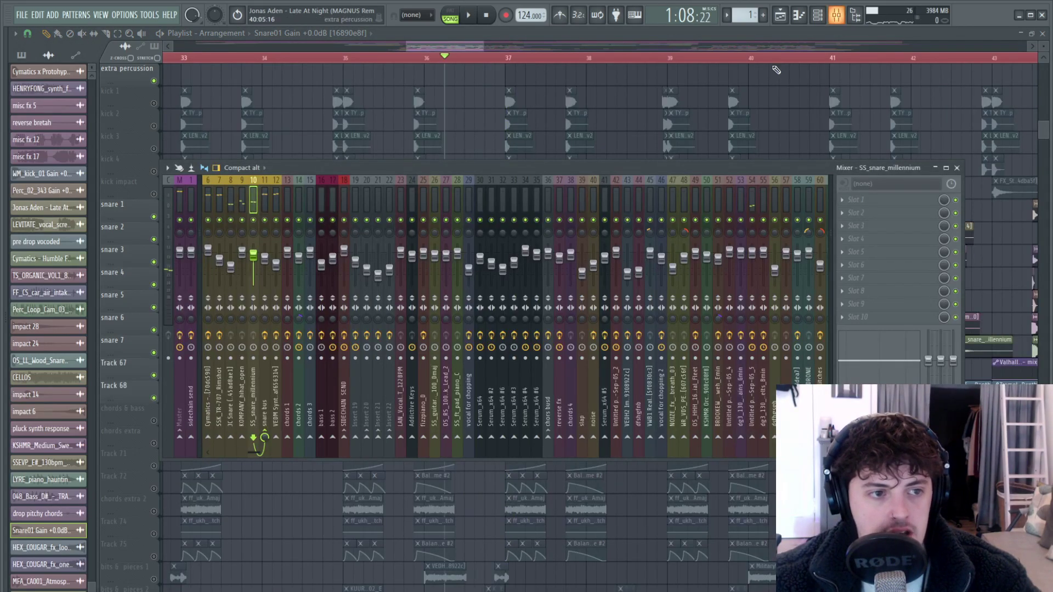
left_click(242, 200)
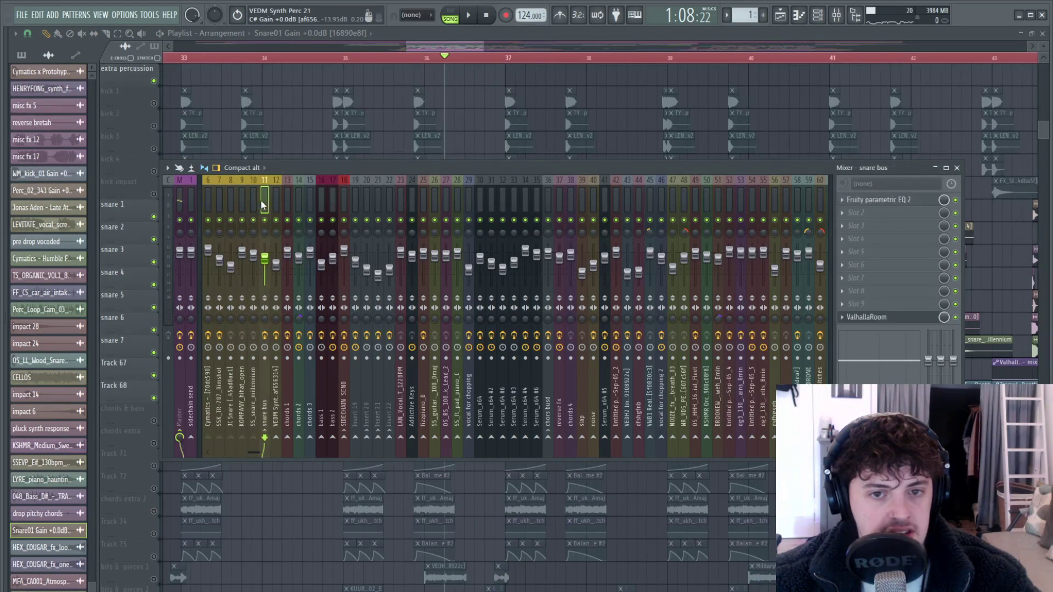
scroll(272, 448, "left", 1)
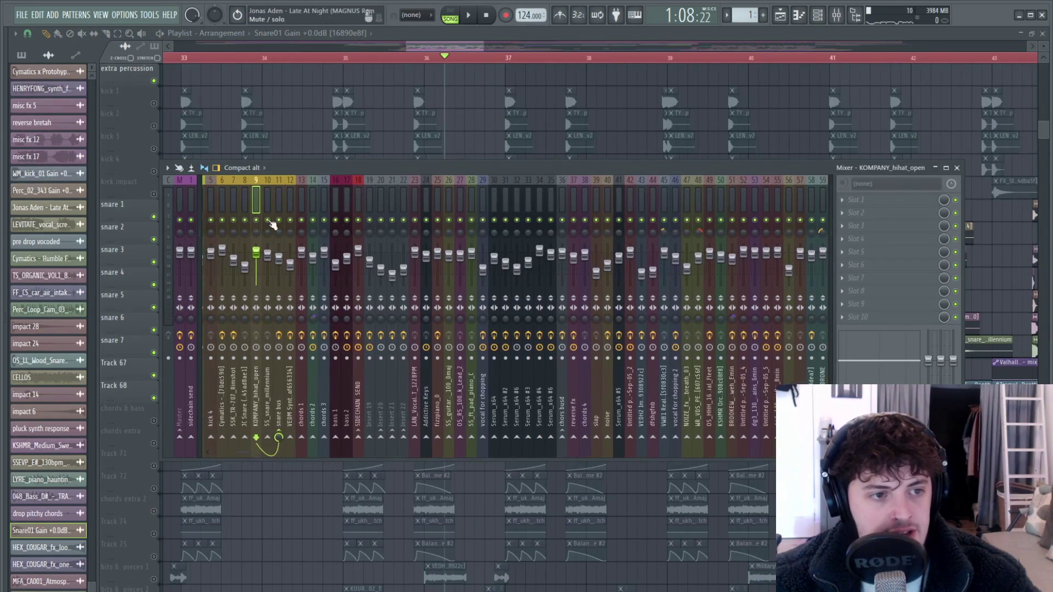
left_click(276, 202)
left_click(289, 202)
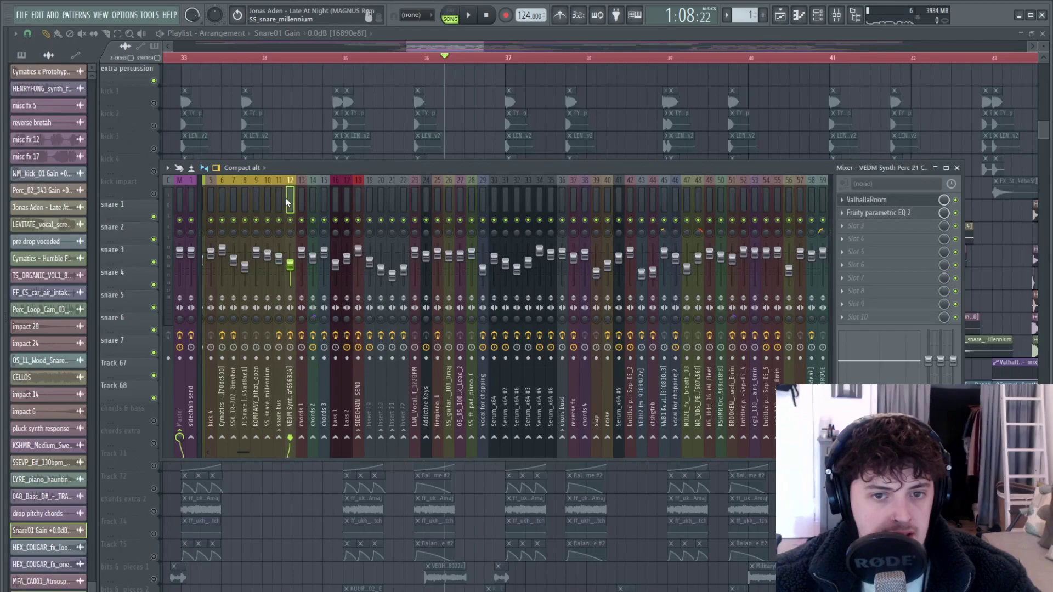
left_click(279, 202)
left_click(290, 202)
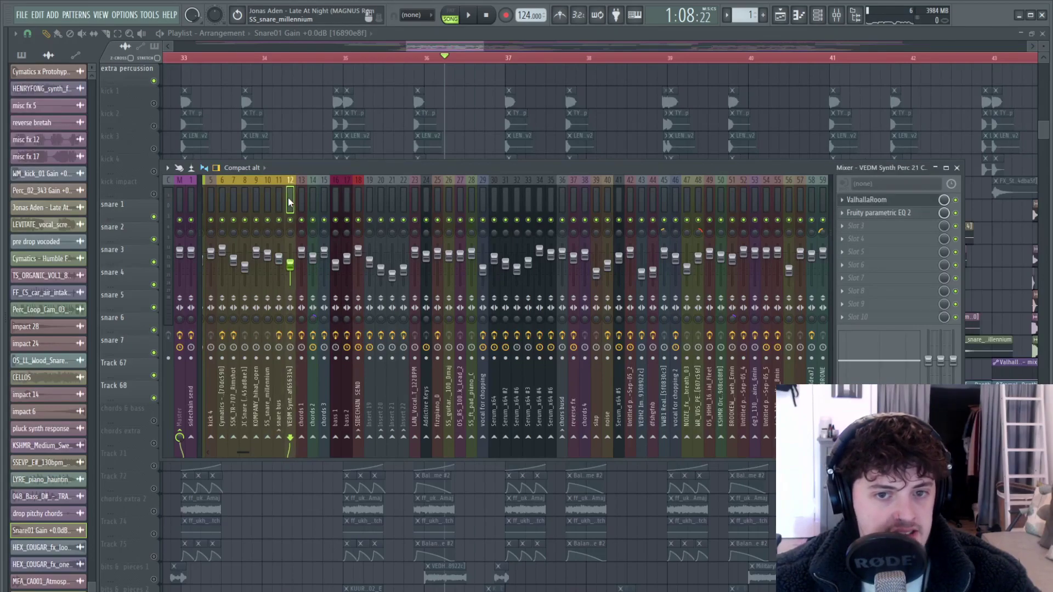
Step: Examine the Fruity parametric EQ 2 curve on the VEDM Synth Perc 21 mixer track, then play the snares with the mixer visible
left_click(898, 217)
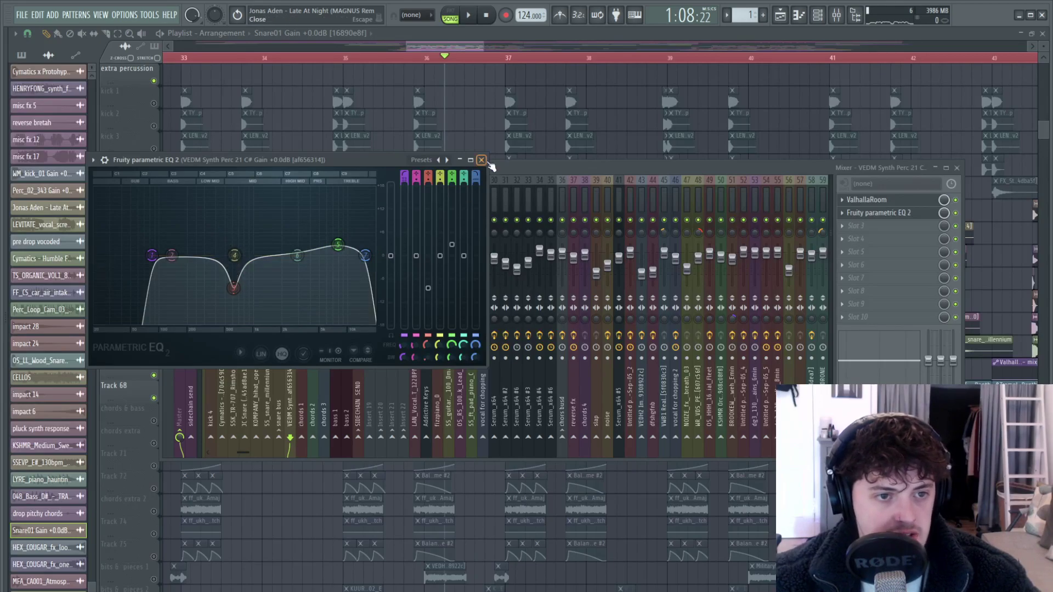
left_click(483, 160)
key("space")
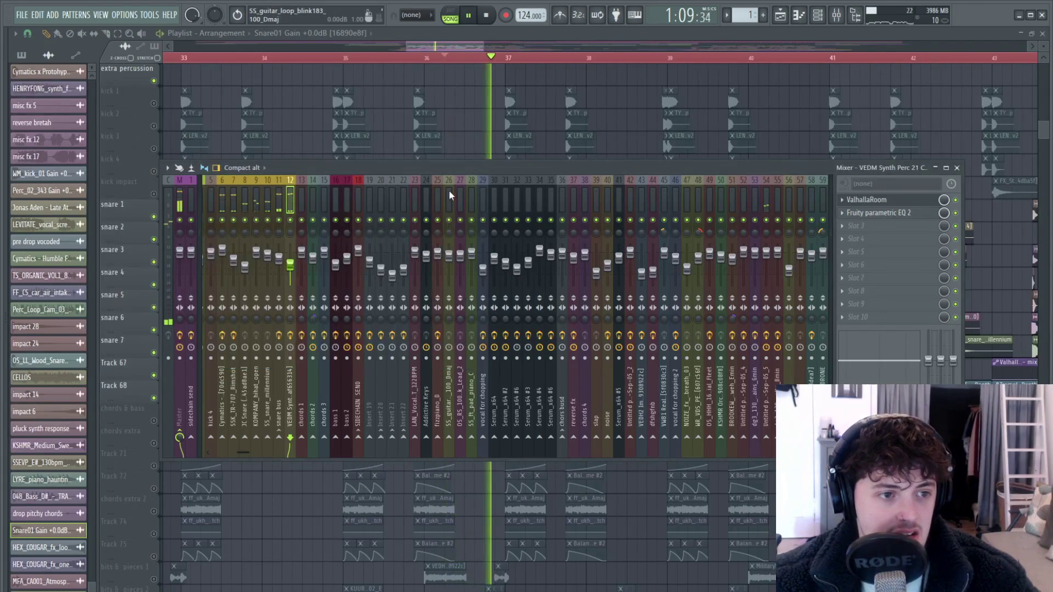
key("space")
key("F9")
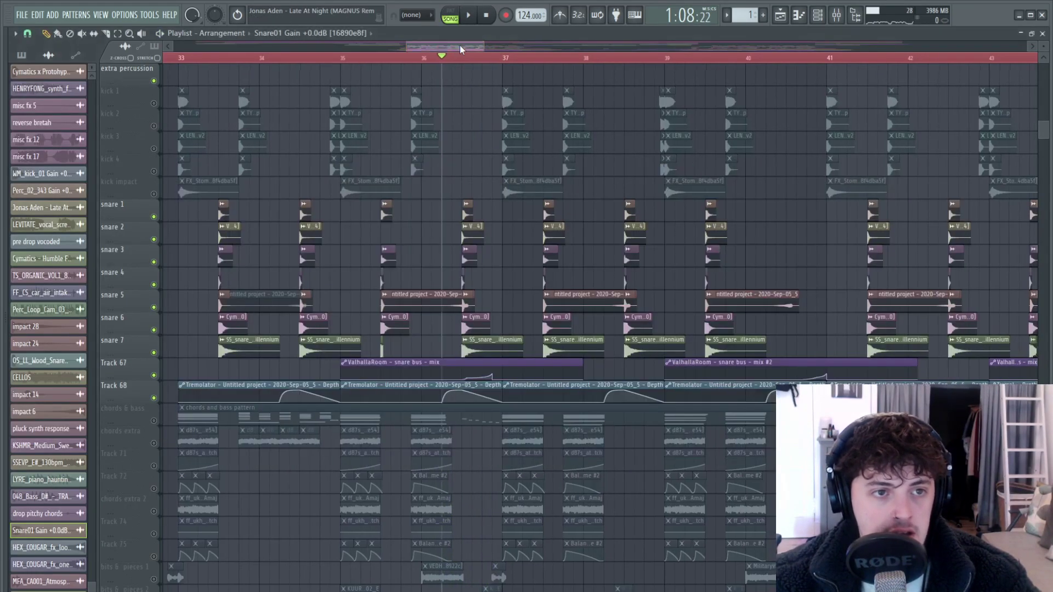
Step: Enable the chords & bass track and view the chords and bass pattern's instrument channels in the channel rack
scroll(459, 45, "down", 3)
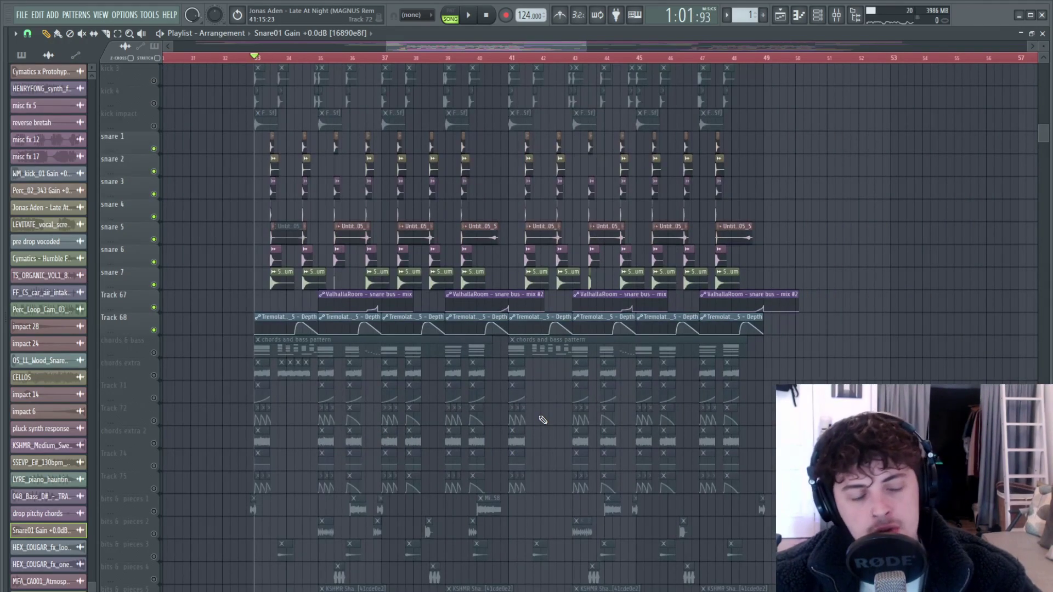
left_click(154, 353)
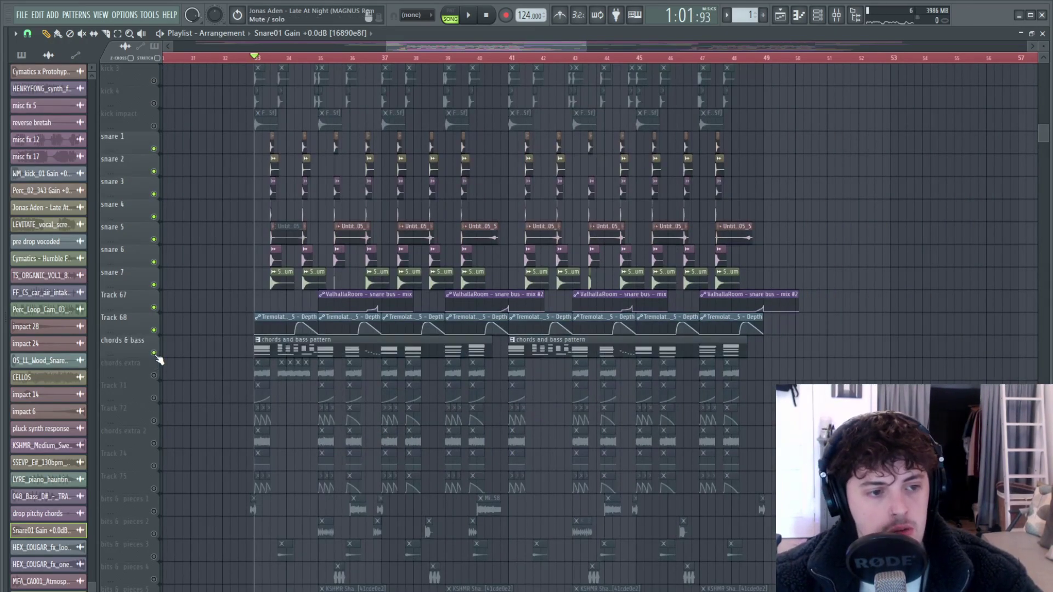
scroll(368, 348, "up", 4)
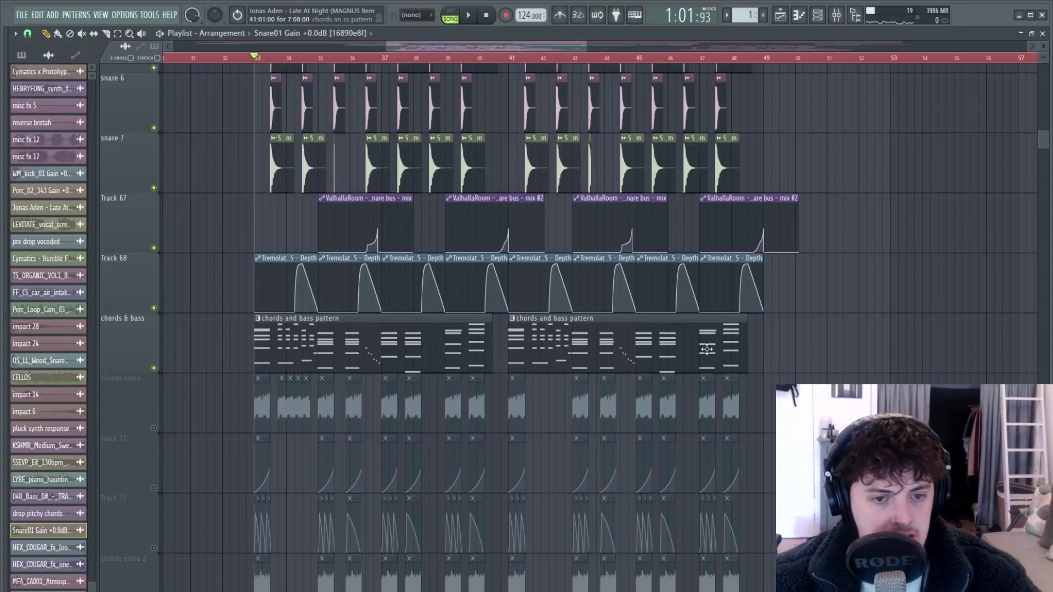
left_click(818, 17)
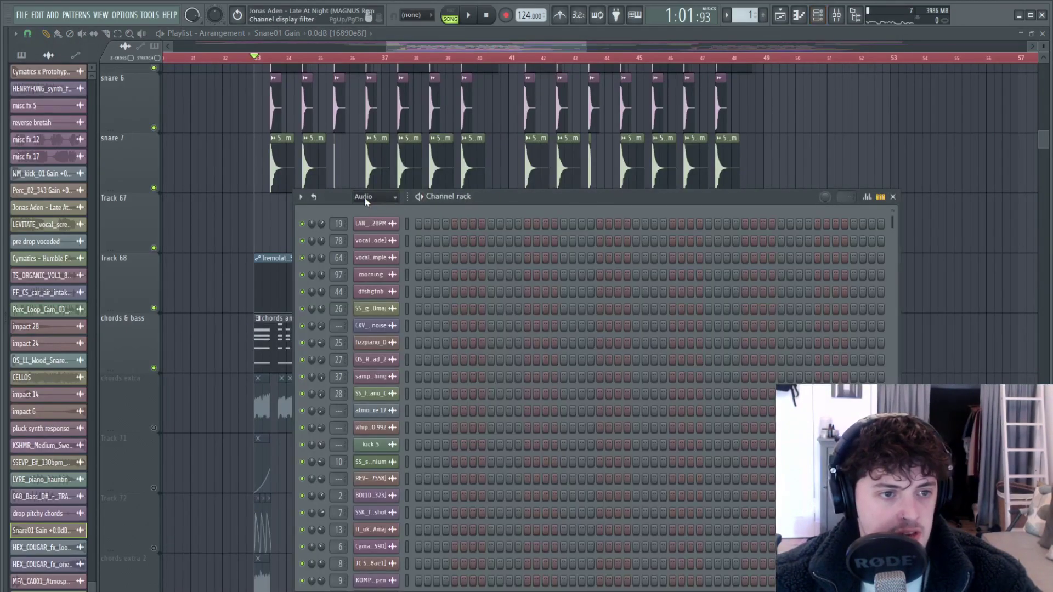
scroll(364, 196, "up", 1)
left_click(277, 335)
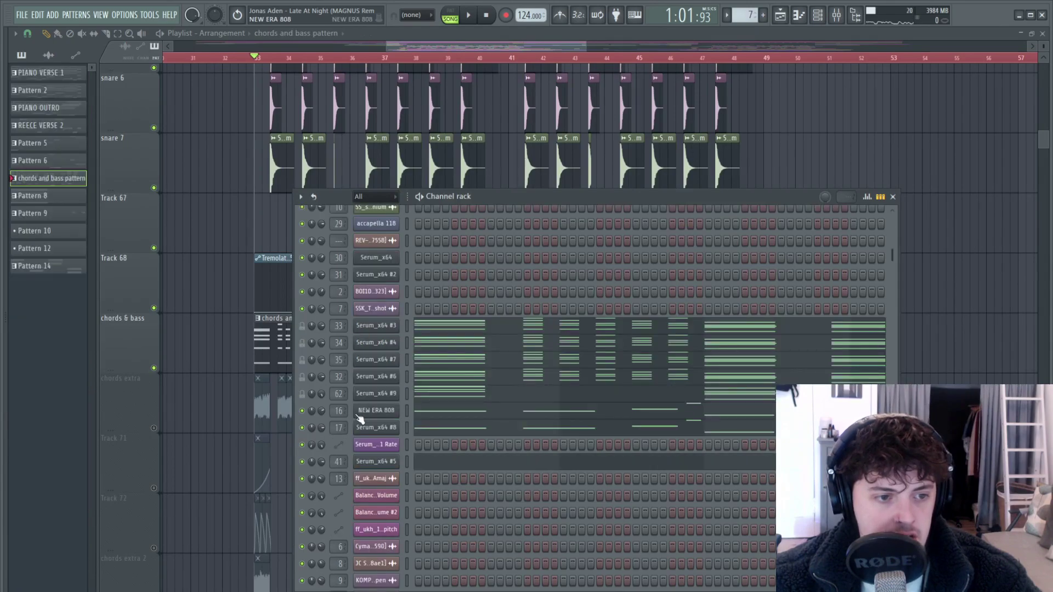
key("F6")
Step: Look over the drop's remaining tracks down to synth drop chords v2 and drop pitchy chords, and return to the chords & bass track
scroll(603, 437, "down", 15)
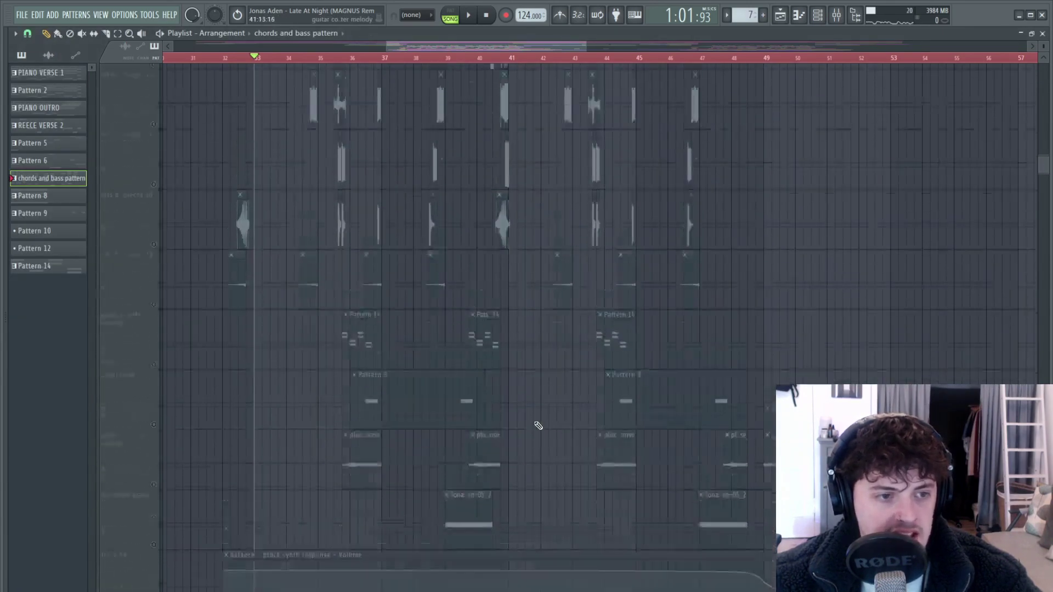
scroll(509, 409, "down", 9)
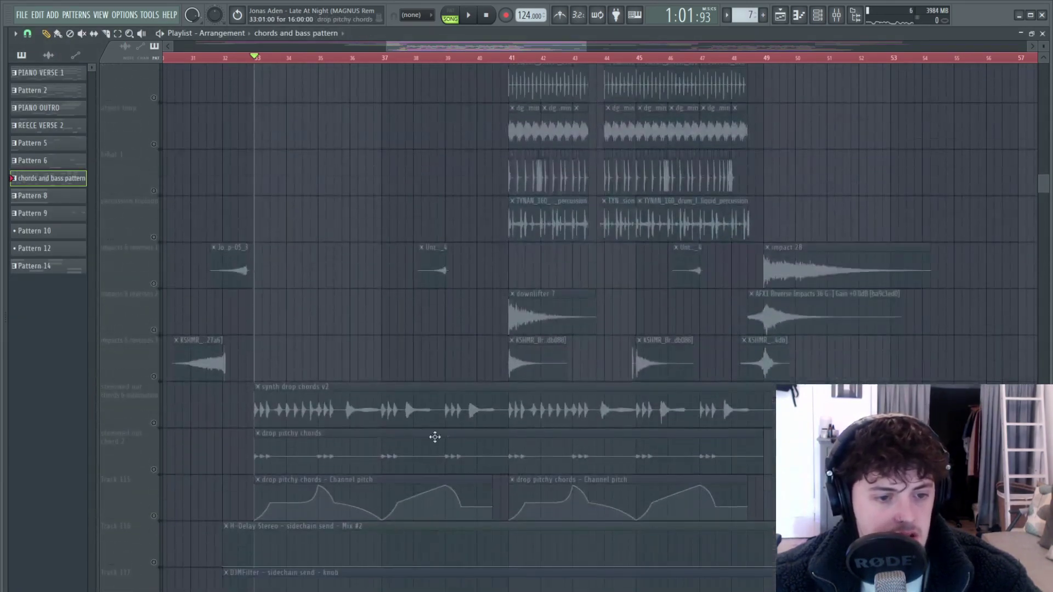
left_click_drag(677, 407, 285, 460)
left_click(319, 356, "ctrl")
scroll(320, 363, "up", 15)
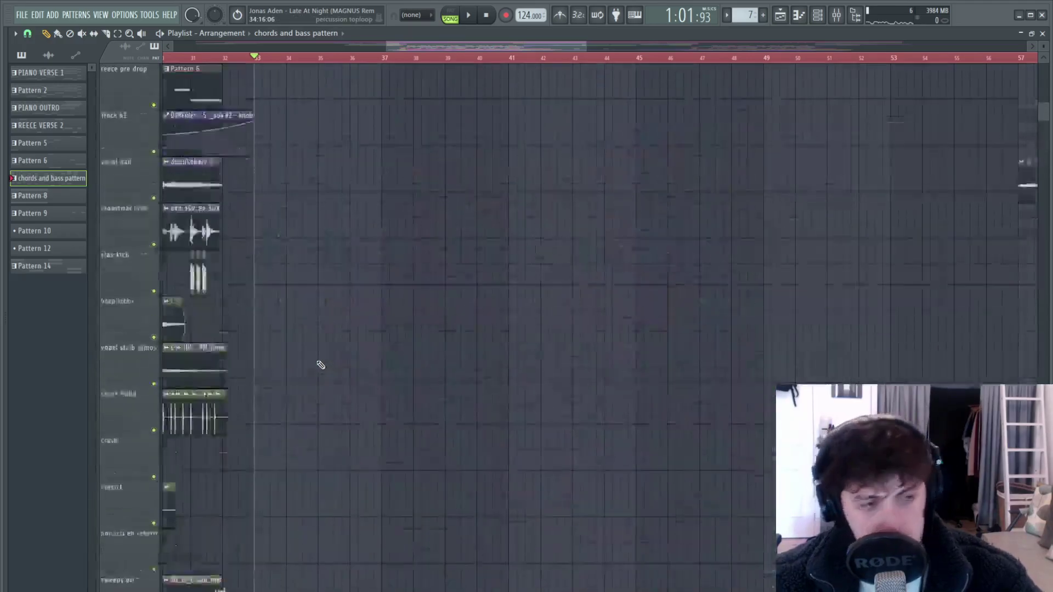
scroll(323, 371, "down", 6)
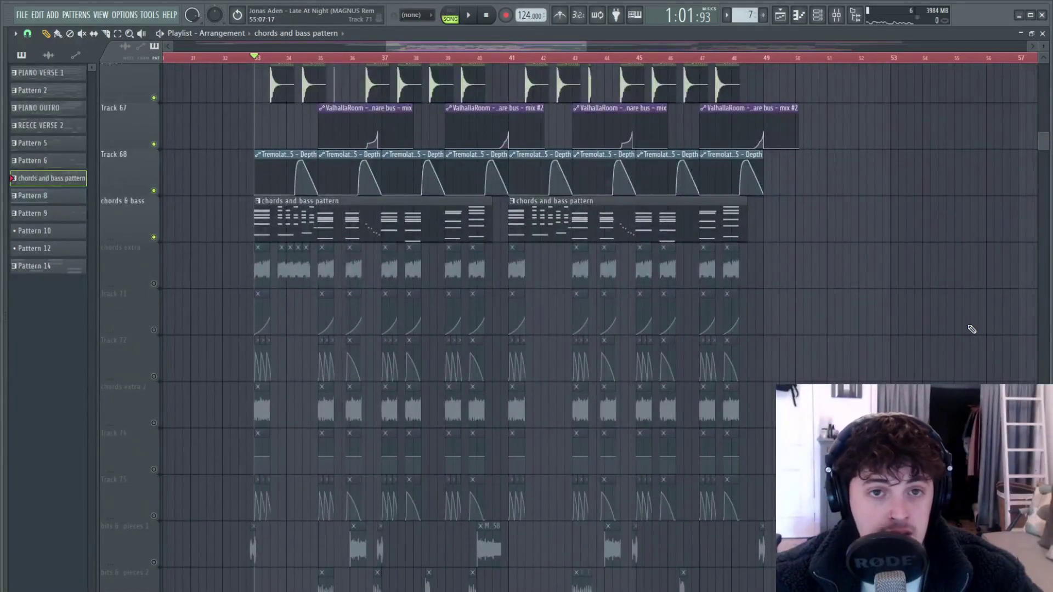
Step: Play the chords and bass pattern through the drop with the snare tracks muted
left_click(817, 15)
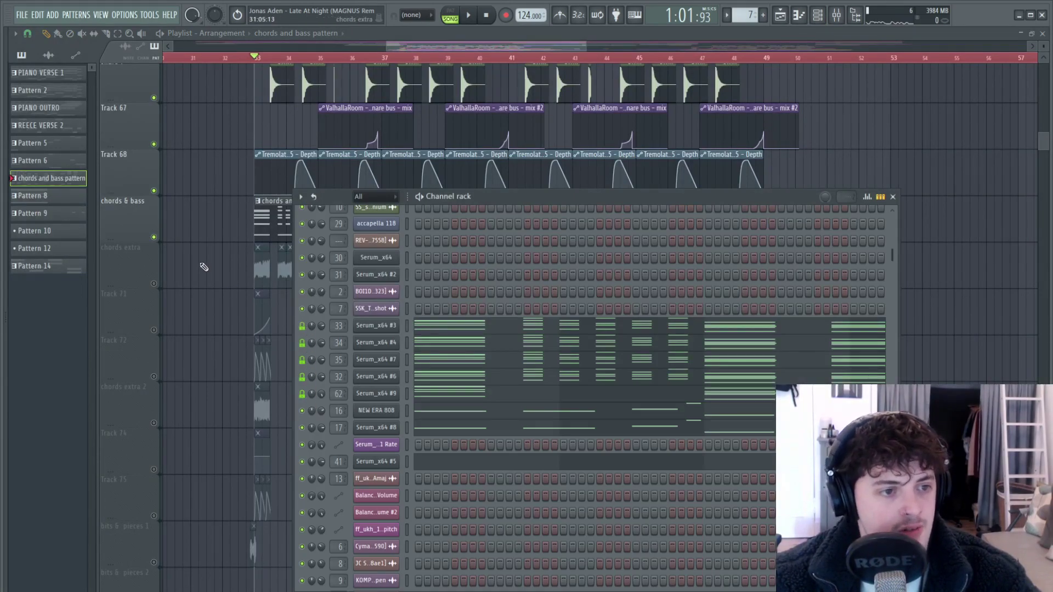
key("F6")
left_click(451, 14)
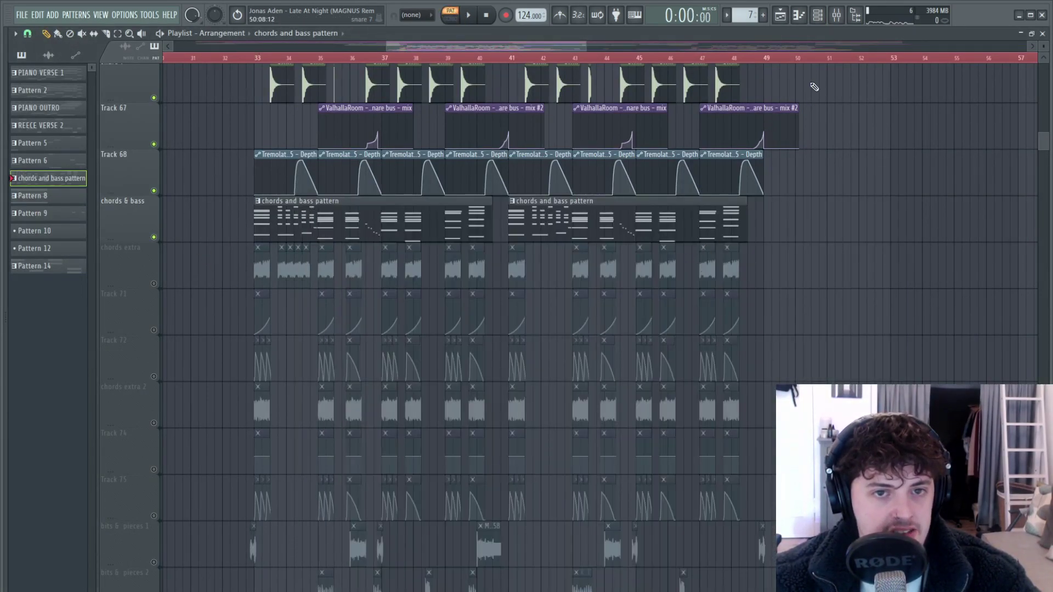
left_click(818, 19)
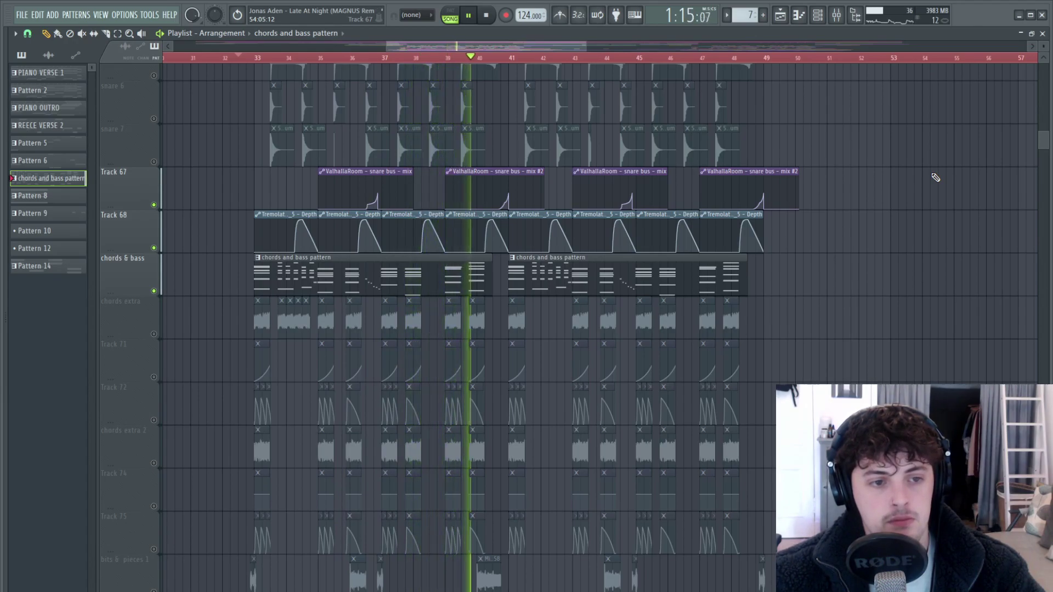
key("space")
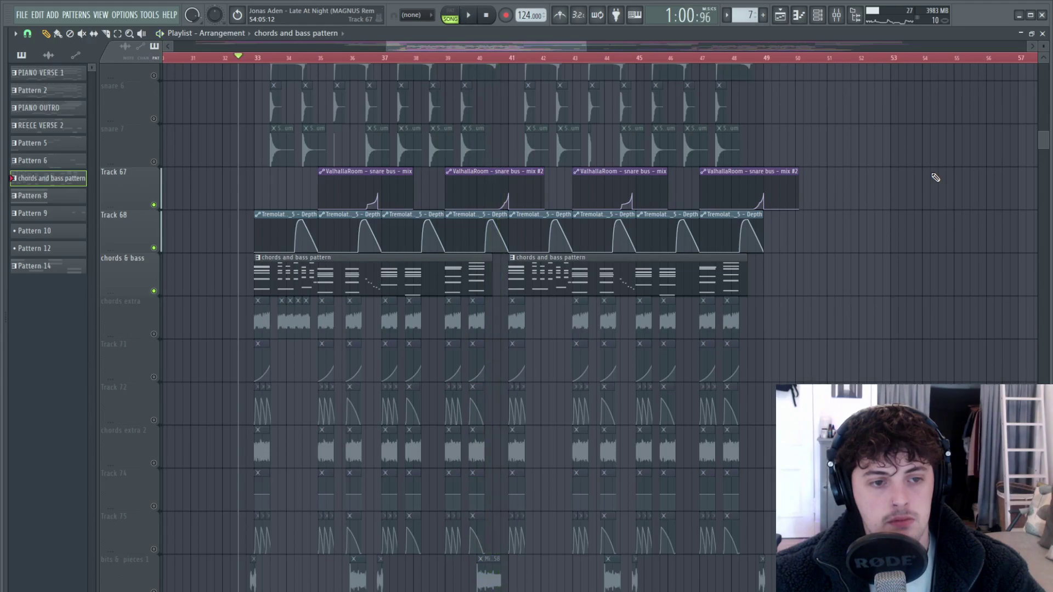
Step: Mute the Serum_x64 #3, #4, #7, #6 and #9 chord channels of the chords and bass pattern in the channel rack
left_click(829, 18)
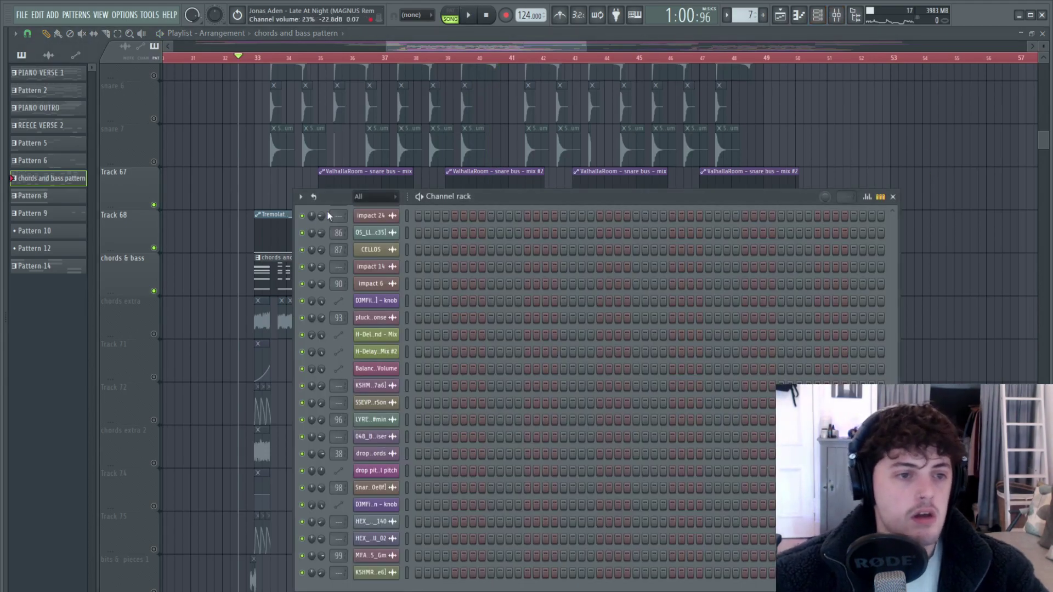
scroll(463, 356, "up", 15)
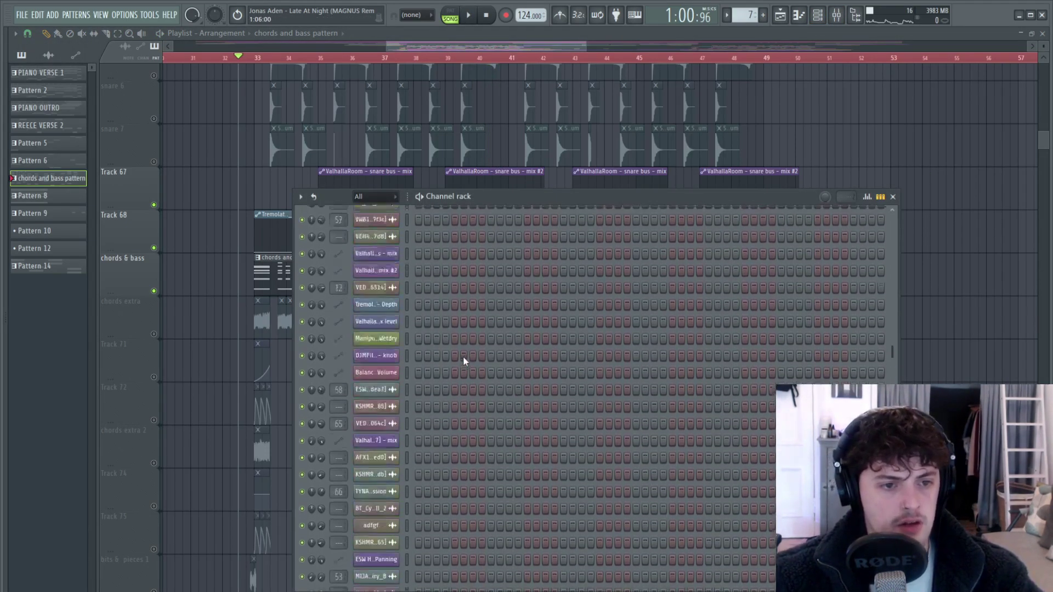
left_click(893, 196)
left_click(805, 17)
left_click(803, 19)
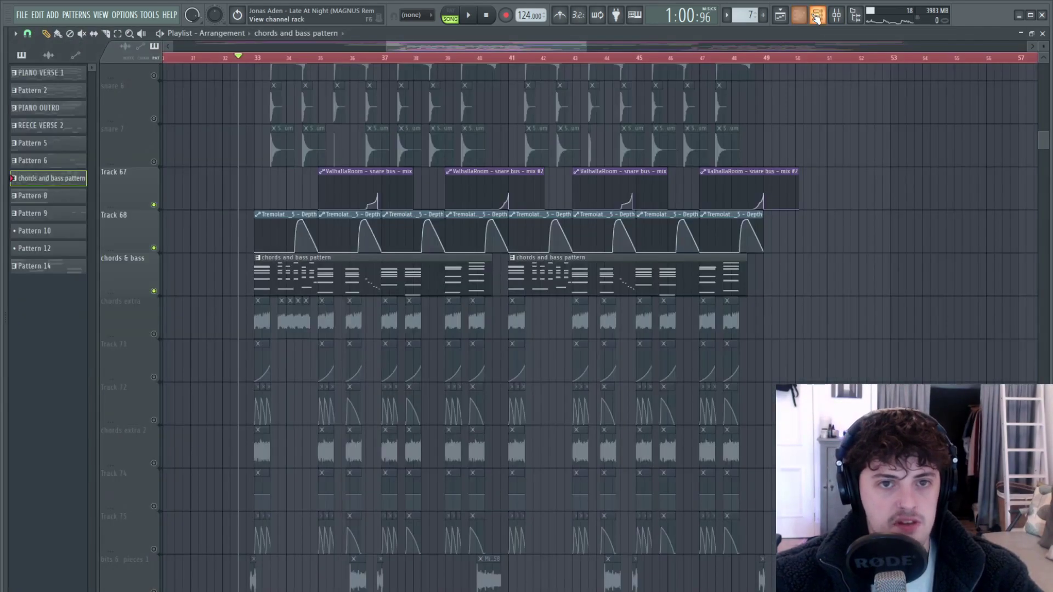
left_click(819, 18)
scroll(538, 287, "up", 12)
scroll(537, 286, "down", 10)
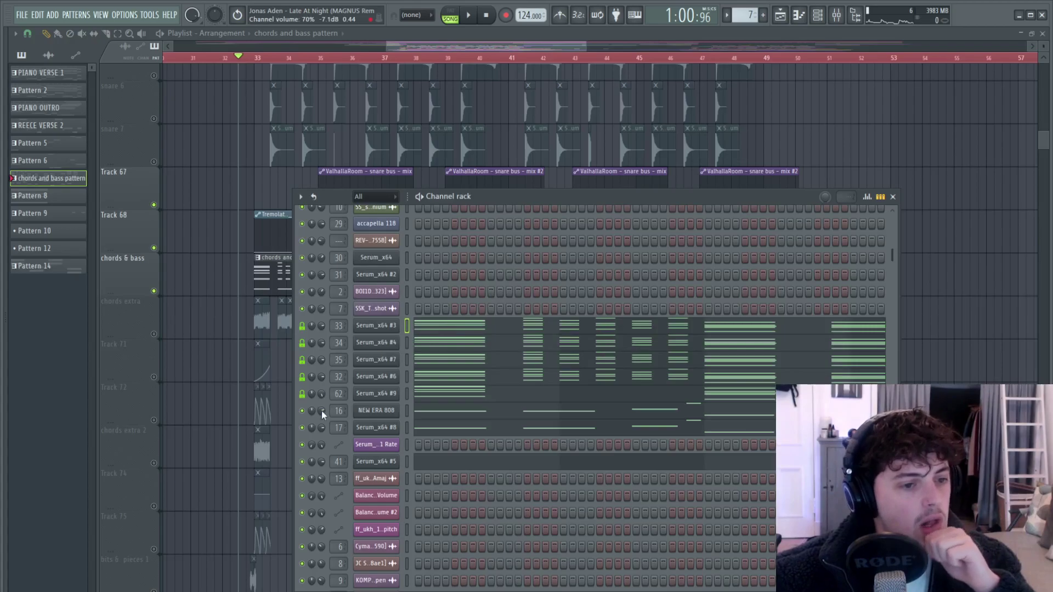
left_click_drag(302, 394, 303, 362)
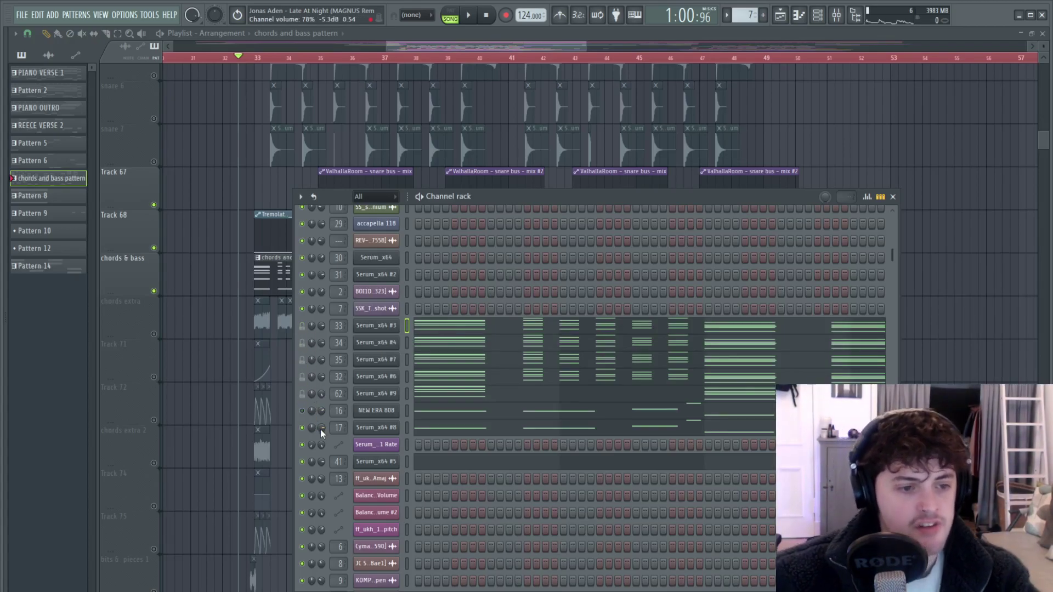
Step: Play the Serum_x64 #8 bass channel by itself, then the NEW ERA 808 channel by itself
key("space")
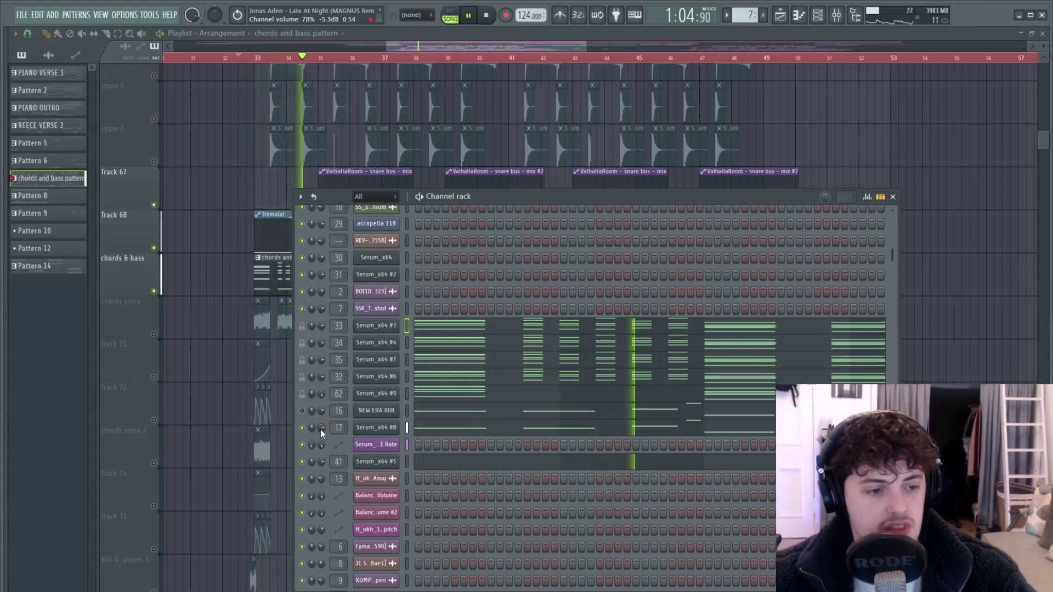
key("space")
key("space")
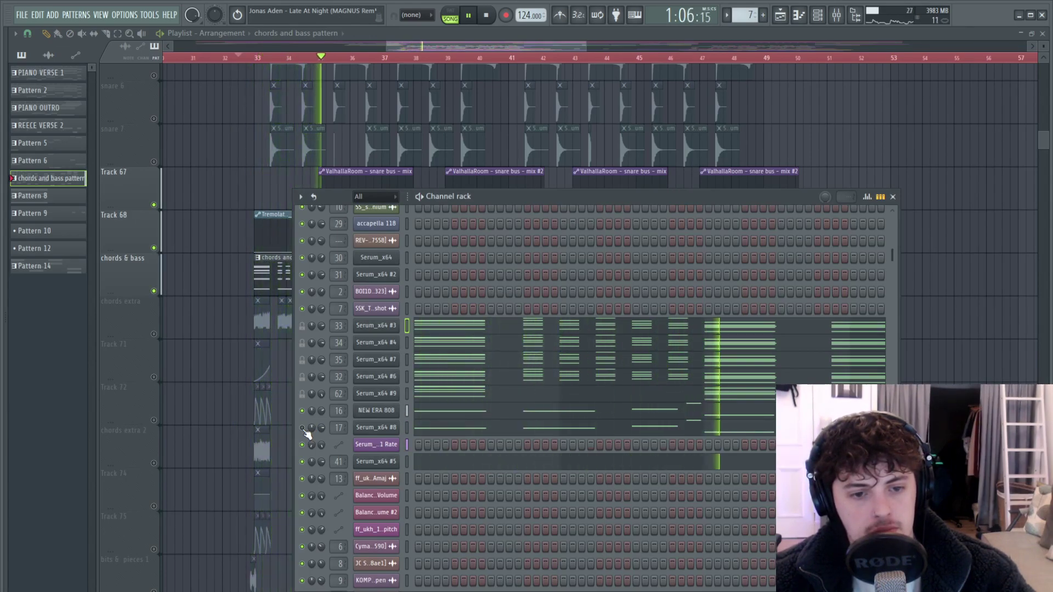
left_click(302, 427)
key("space")
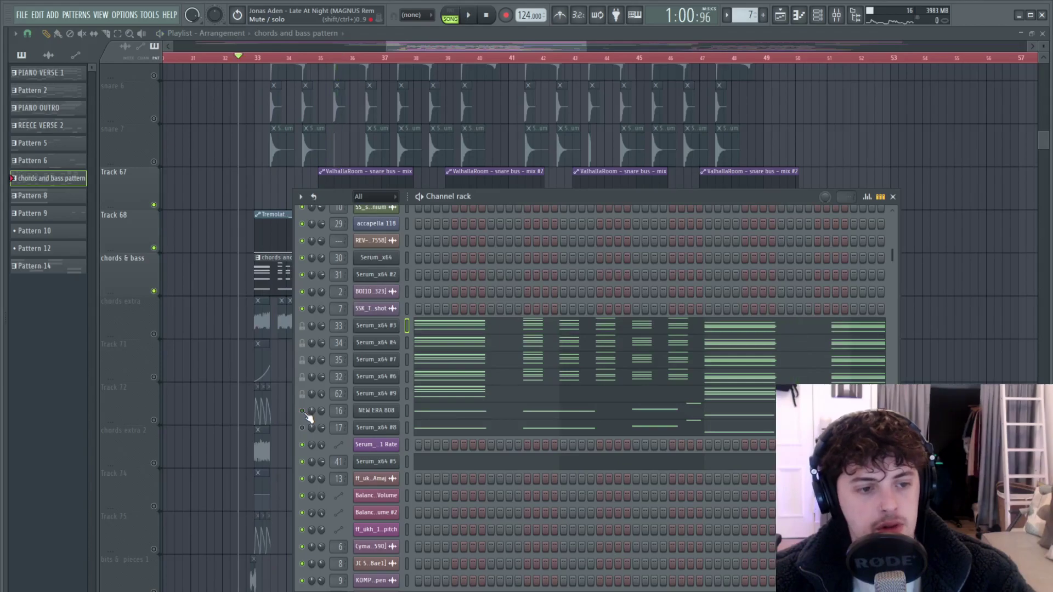
Step: Bring up the mixer over the channel rack and show the bass 1 track's effects, CamelCrusher and DJMFilter
key("F9")
left_click_drag(658, 173, 466, 133)
left_click(410, 160)
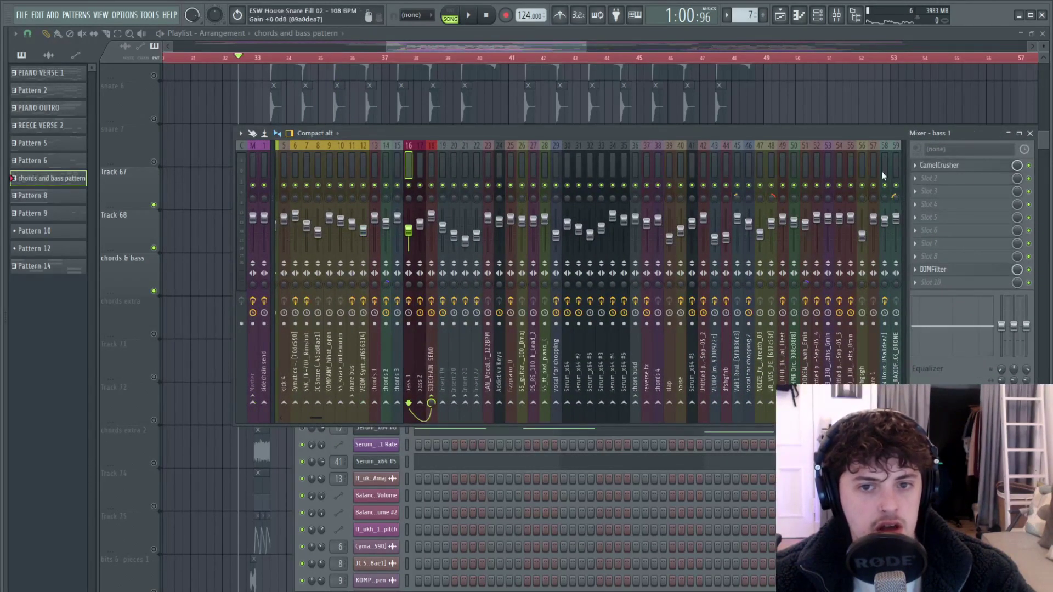
Step: Open the CamelCrusher effect on the bass 1 track and play the bass through it
left_click(975, 167)
left_click_drag(83, 83, 468, 163)
key("space")
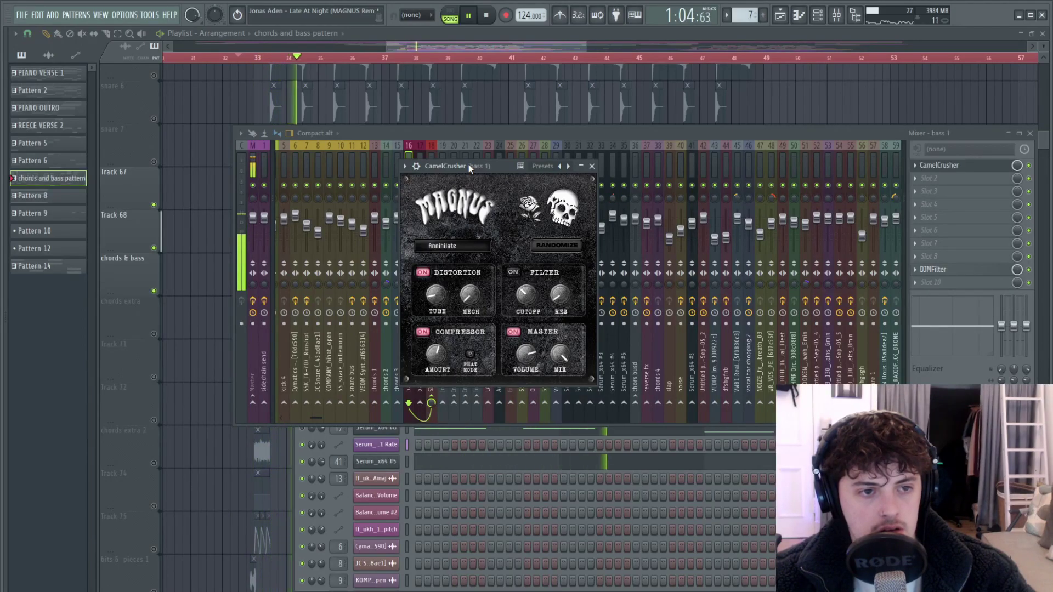
key("space")
Step: Open the bass 2 track's Fruity parametric EQ 2 and play the bass while auditioning a level change on band 6
left_click_drag(616, 133, 599, 395)
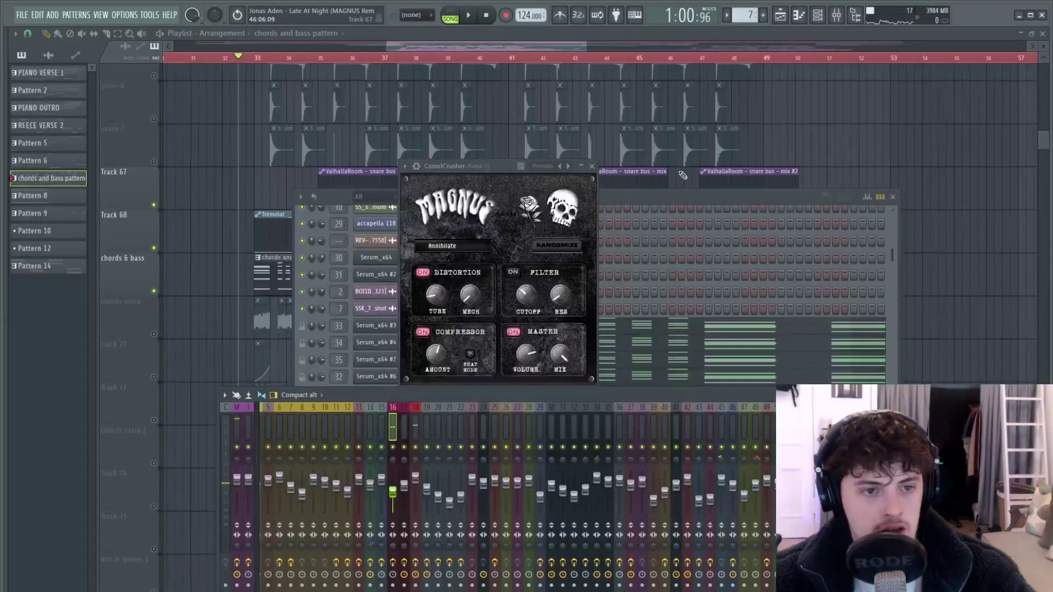
left_click(667, 203)
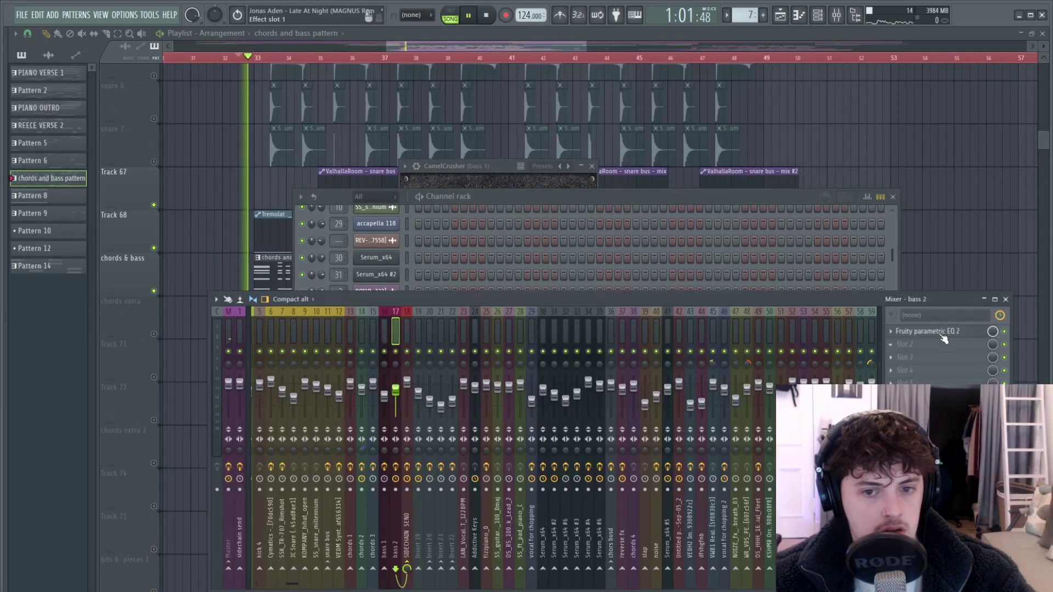
left_click(943, 333)
key("space")
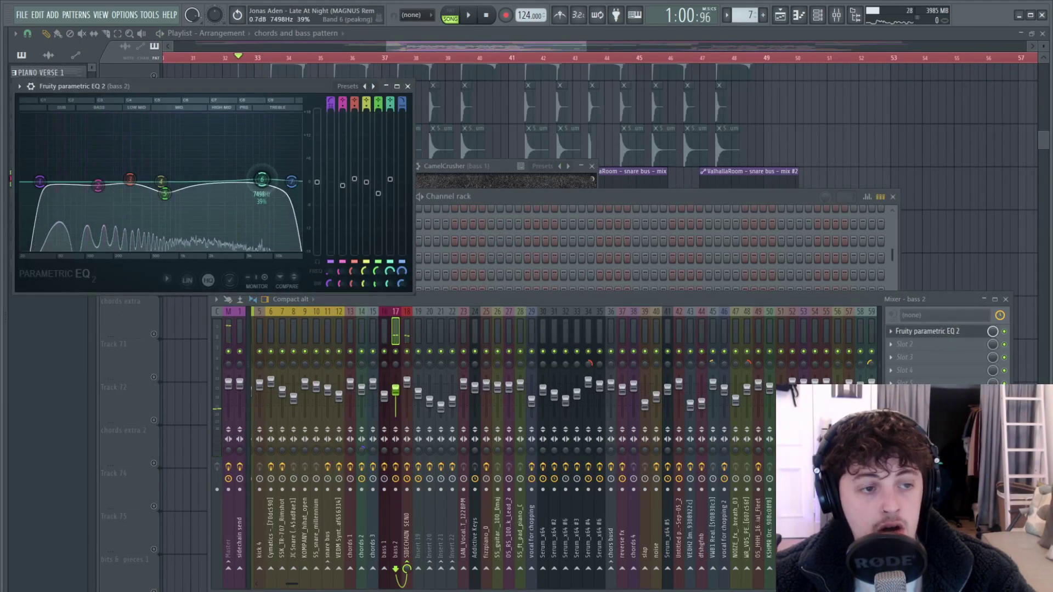
left_click_drag(256, 197, 255, 200)
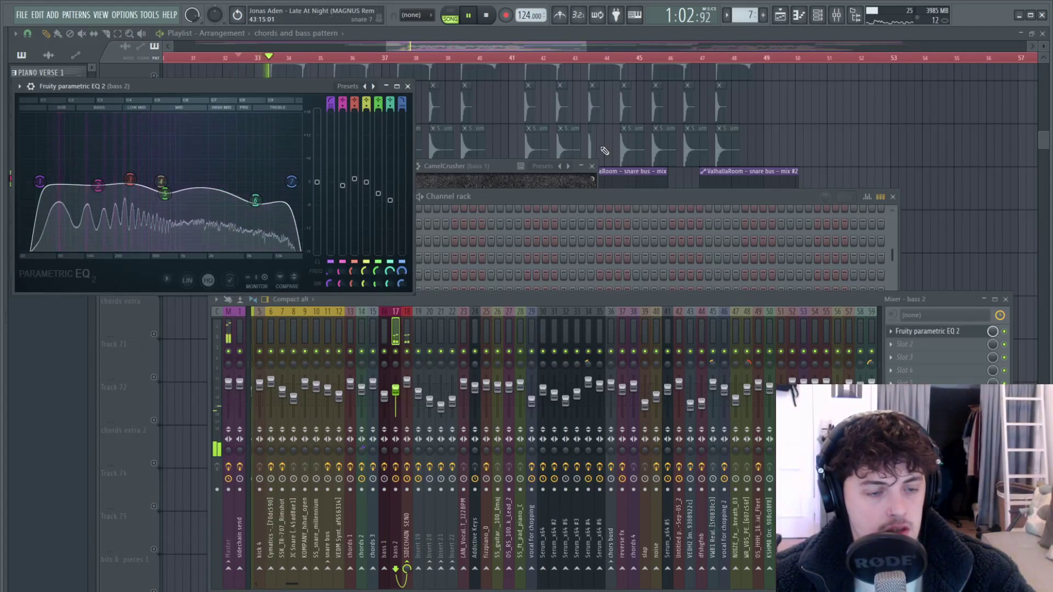
key("space")
Step: Clear the mixer and effect windows, bring up the channel rack and play the Serum_x64 #9 chord channel by itself
left_click(404, 328)
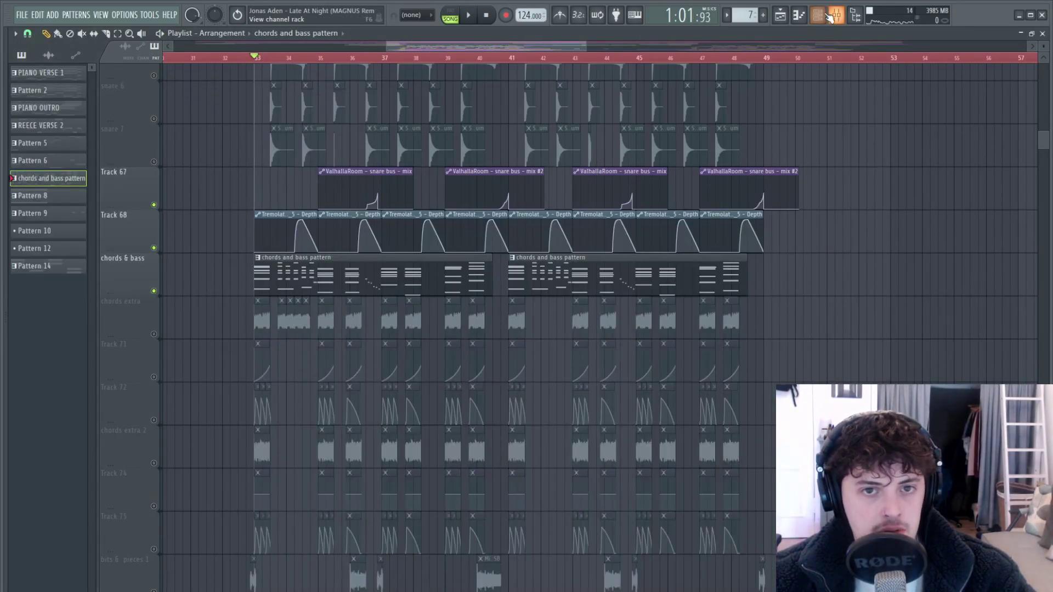
left_click(831, 16)
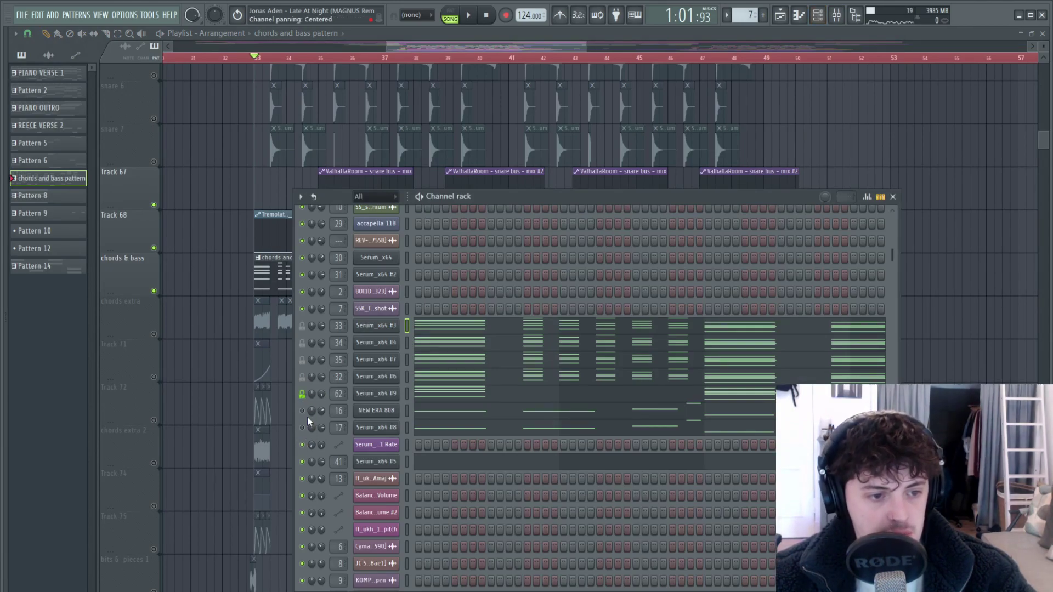
key("space")
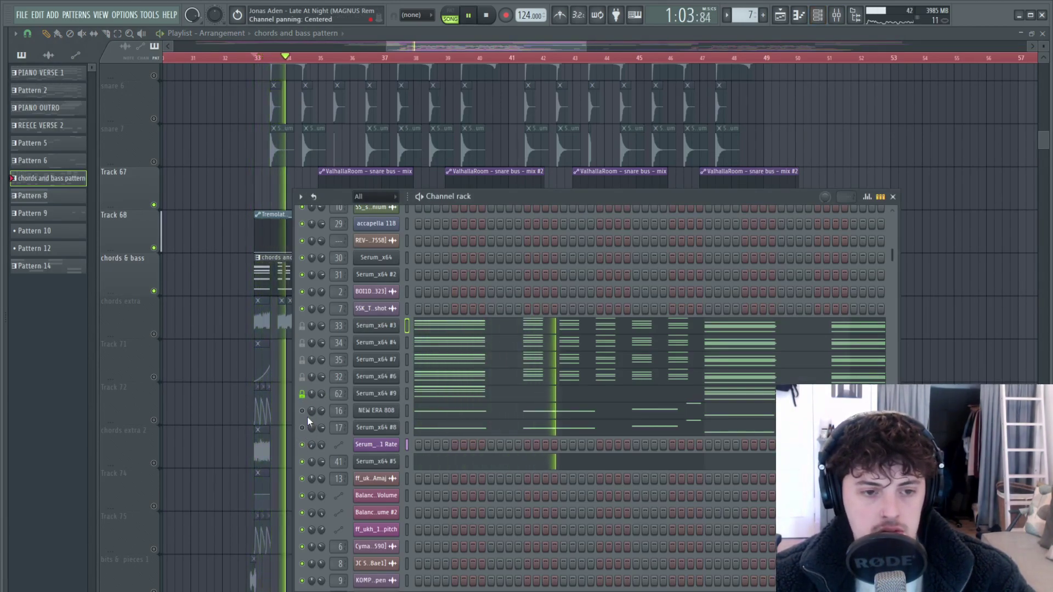
key("space")
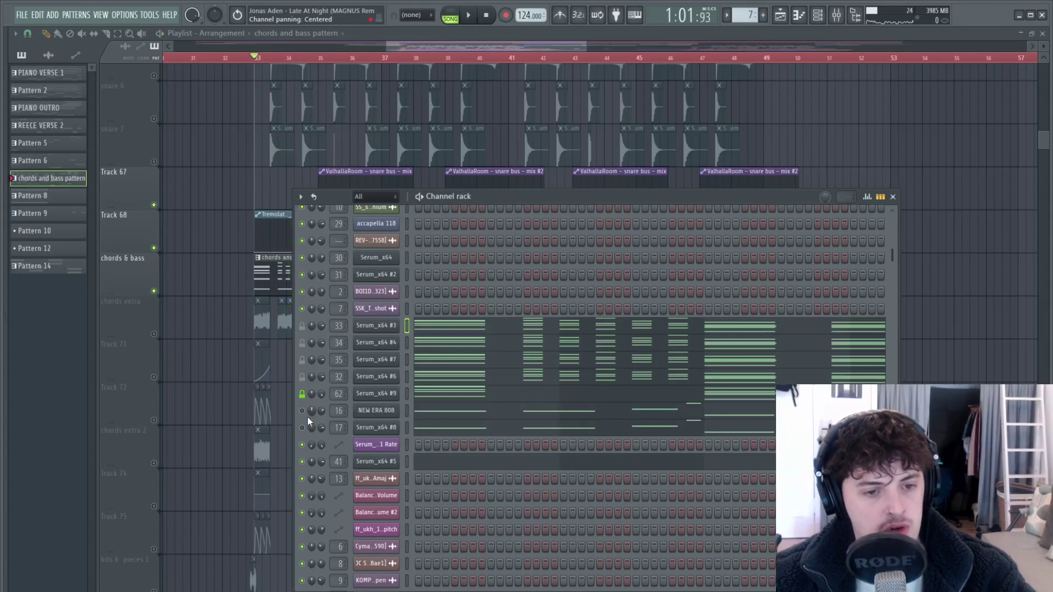
key("space")
key("space")
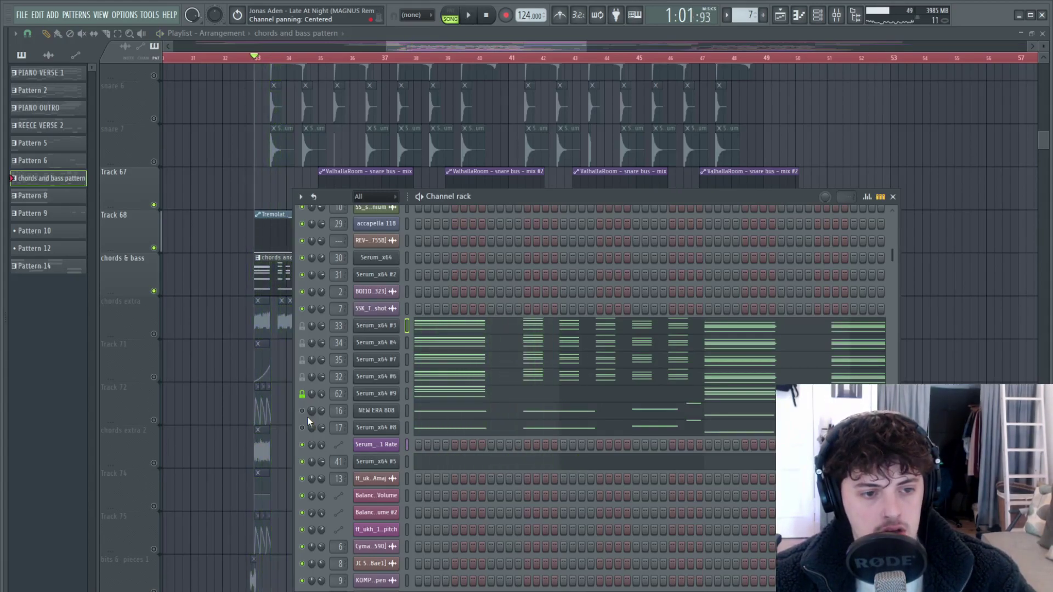
key("space")
key("space")
Step: Open the Serum_x64 #9 synth to show its AM CHG 18_B oscillator patch and play it
left_click(376, 393)
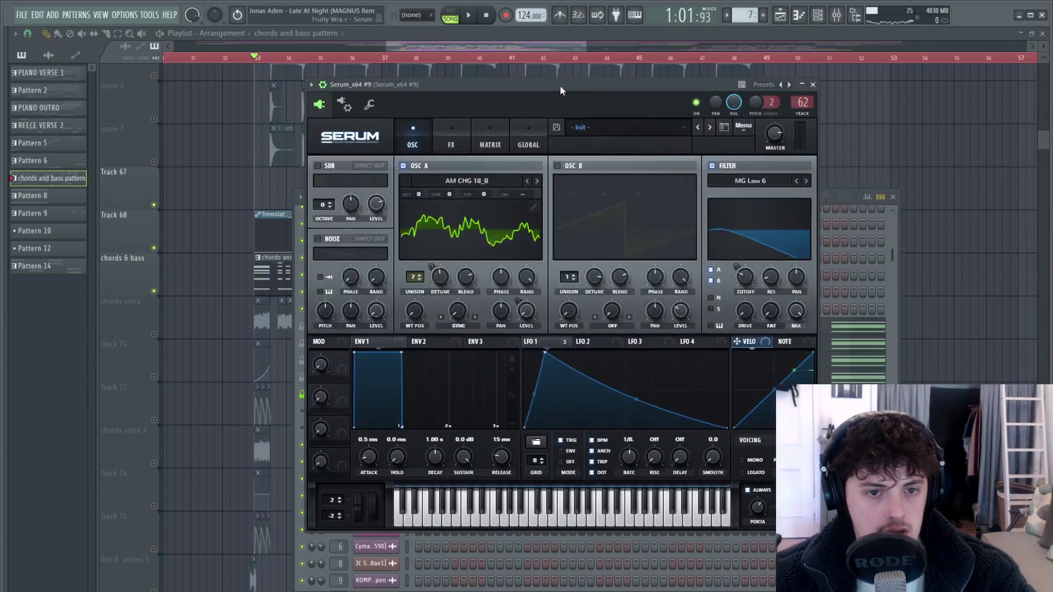
left_click_drag(561, 87, 603, 94)
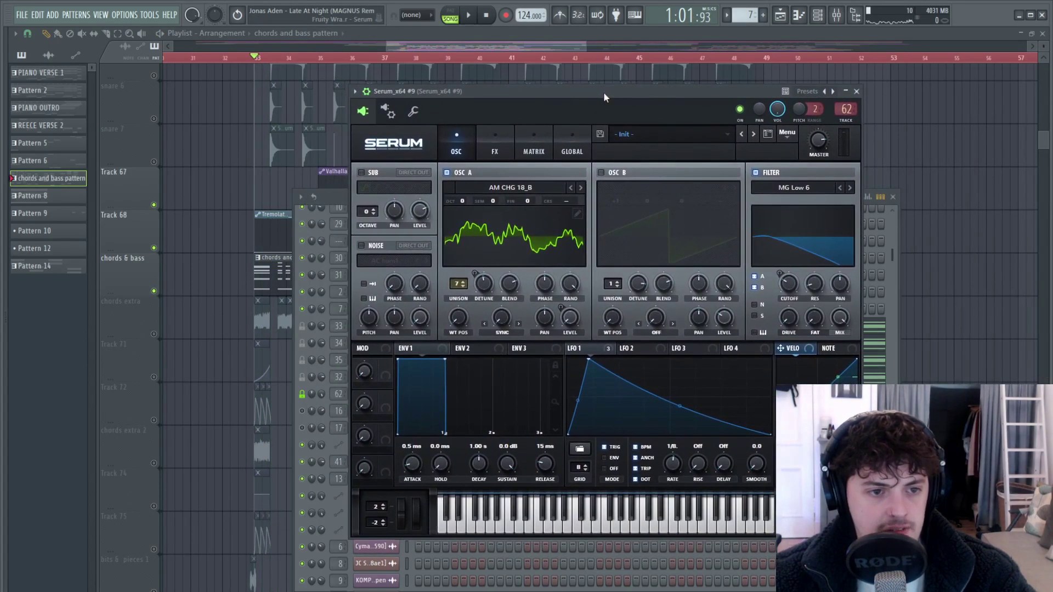
key("space")
key("space")
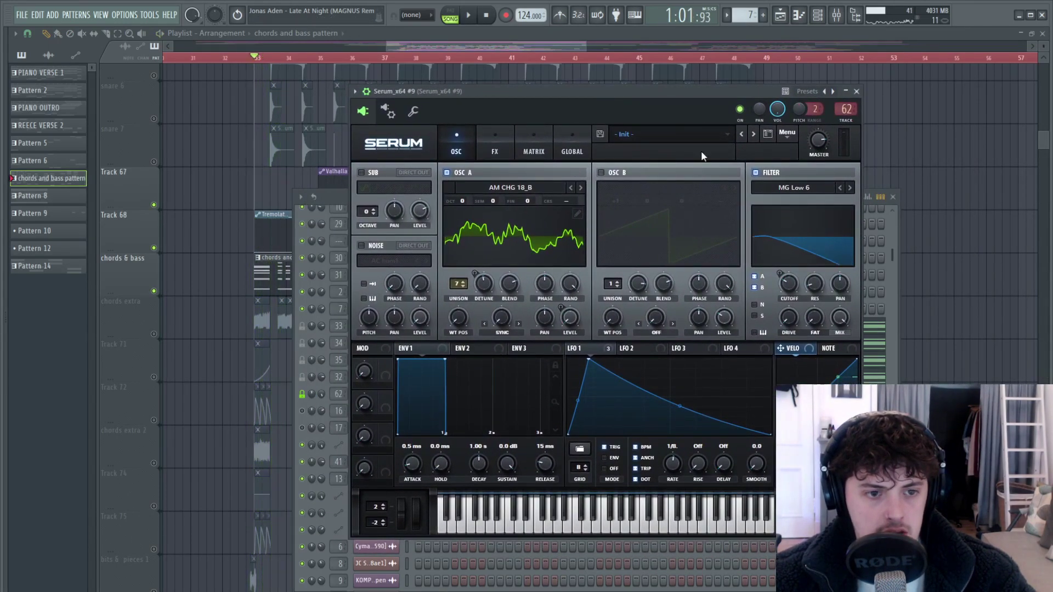
Step: Open Fruity parametric EQ 2 on the Serum_x64 #9 mixer track and play the chords through it
key("F9")
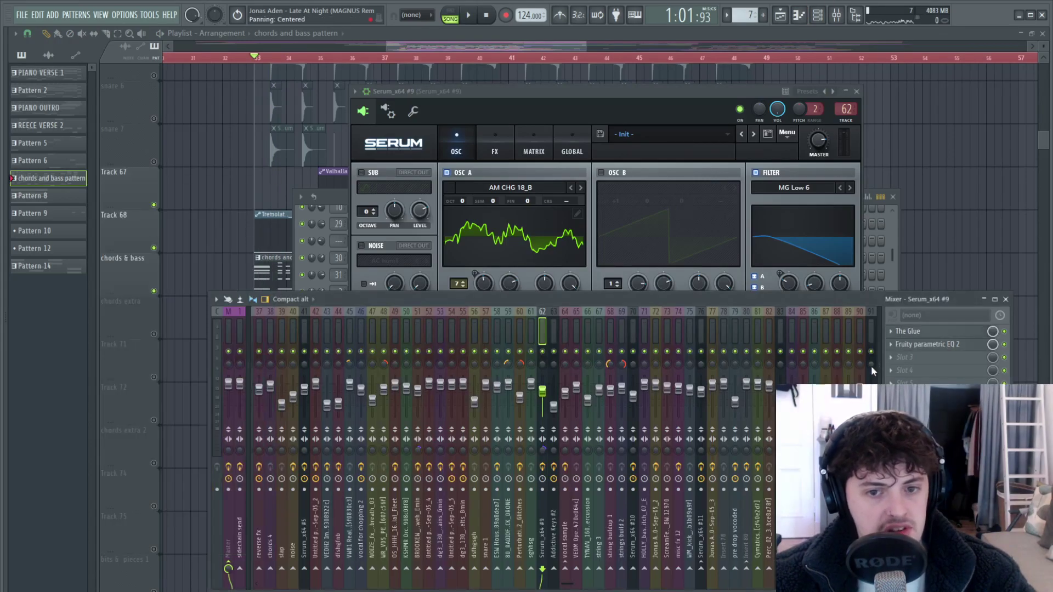
left_click(930, 348)
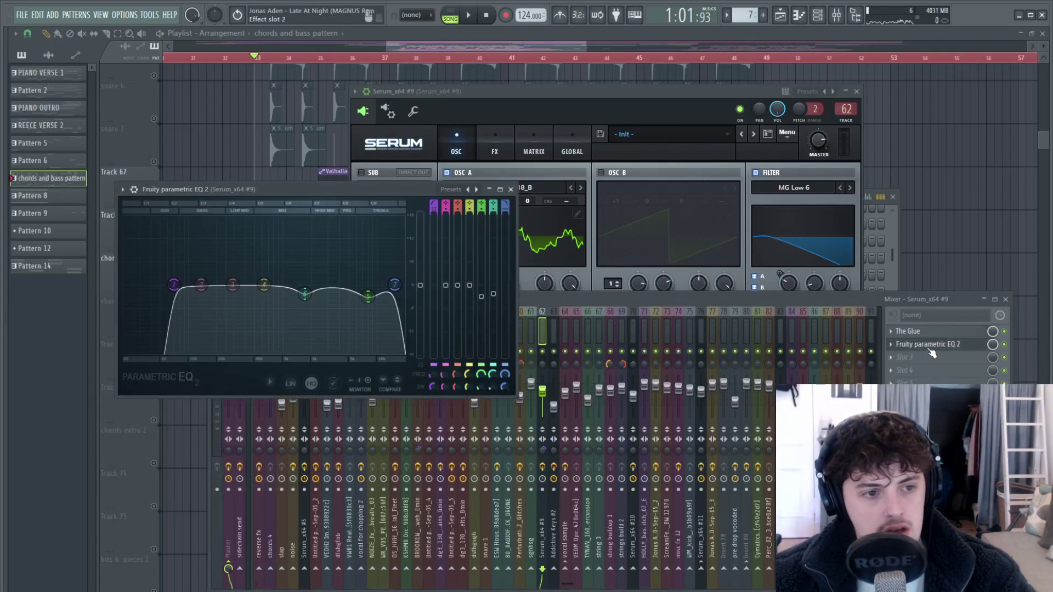
key("space")
key("space")
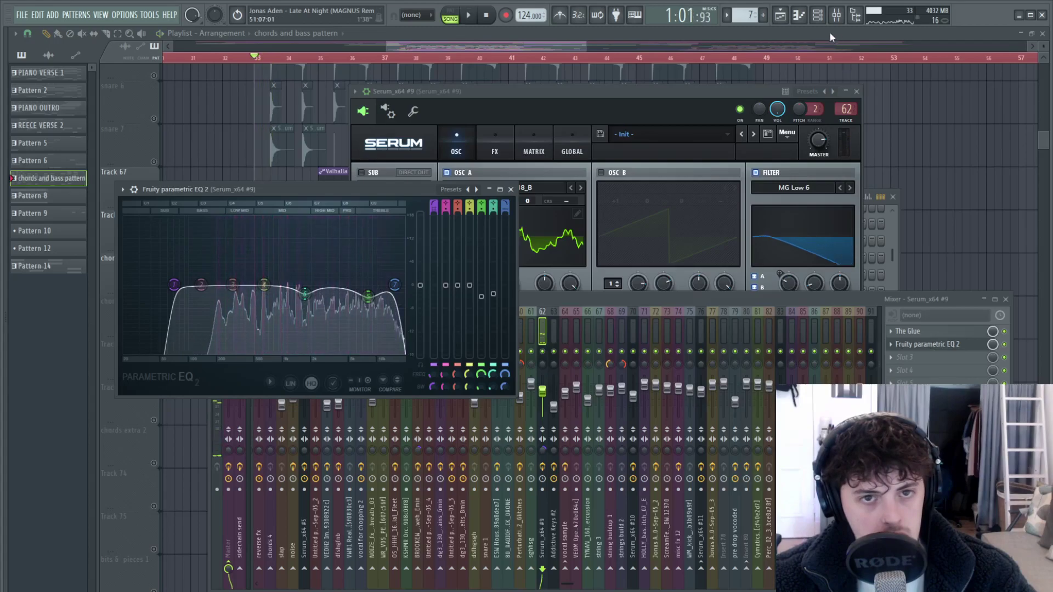
Step: Play the Serum_x64 #6 chord channel by itself and show its mixer track
key("F6")
key("F9")
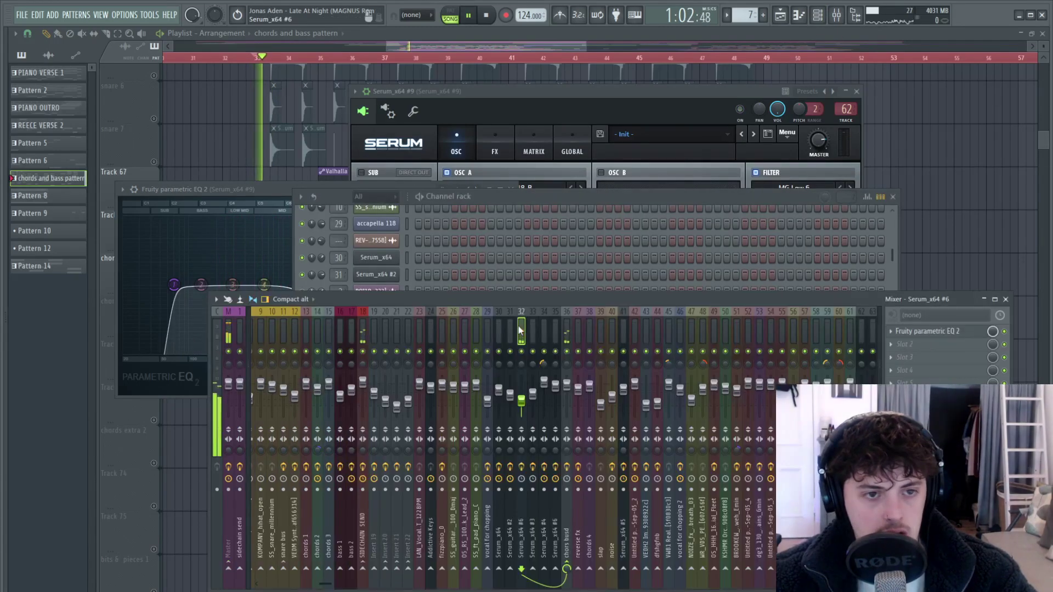
left_click(520, 329)
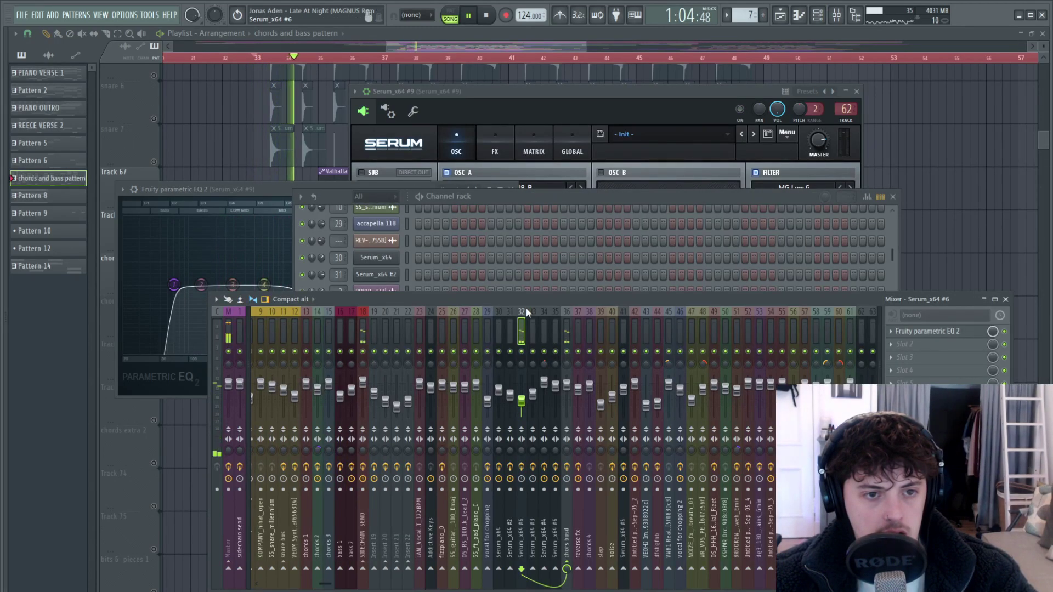
key("space")
key("F6")
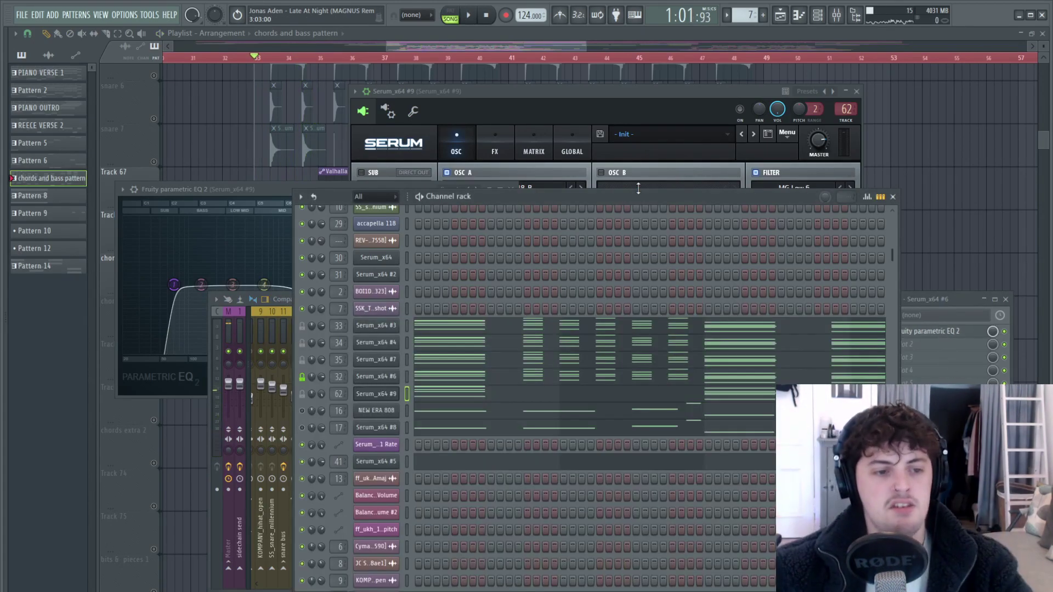
Step: Open the Serum_x64 #6 synth, show its LFO 1 modulation and play the AM CHG 04 patch
left_click(383, 376)
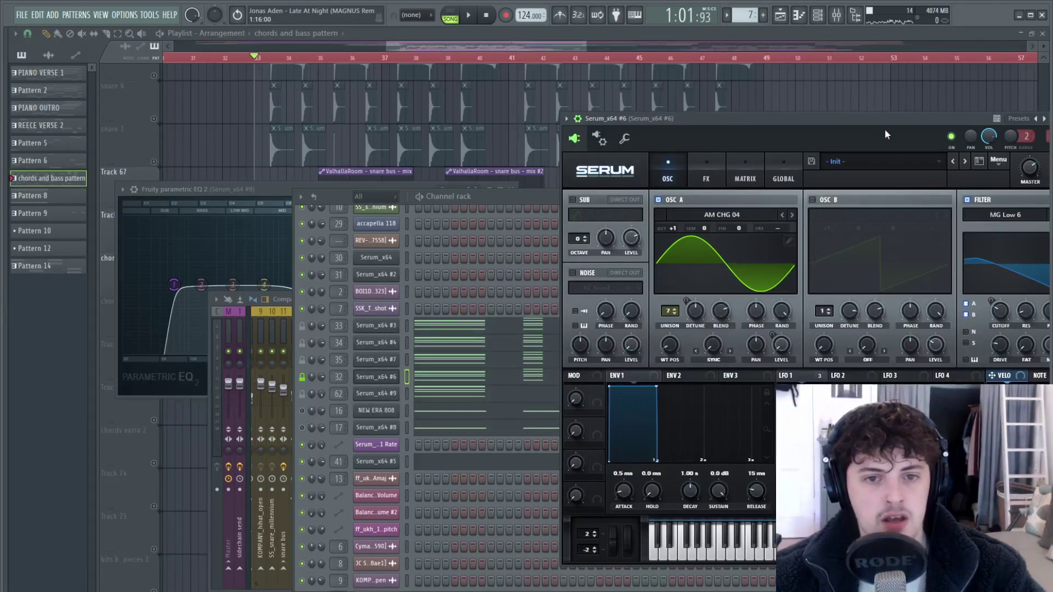
left_click_drag(879, 118, 722, 98)
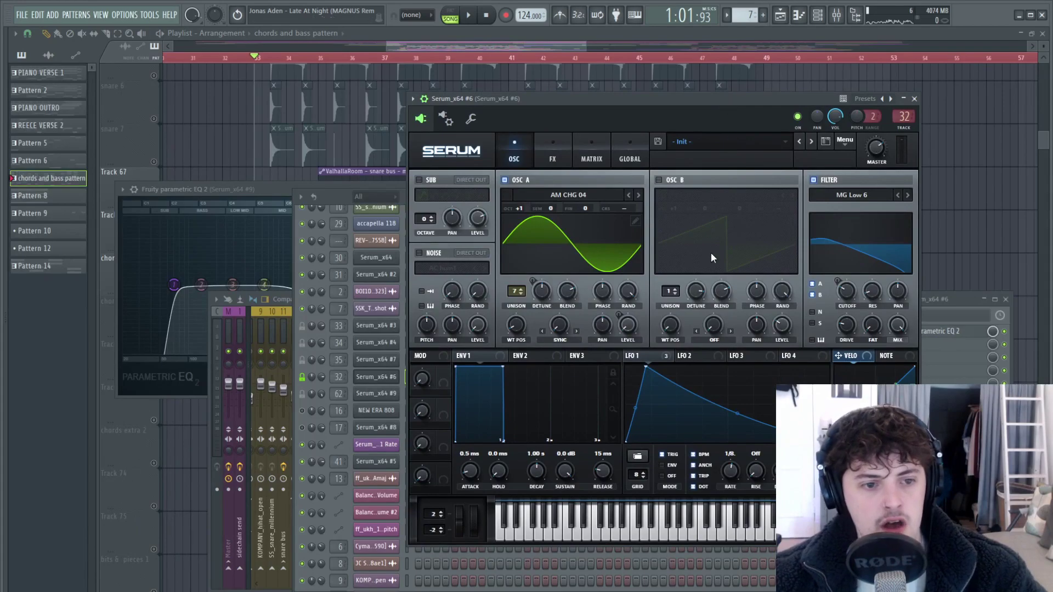
left_click(636, 361)
key("space")
key("space")
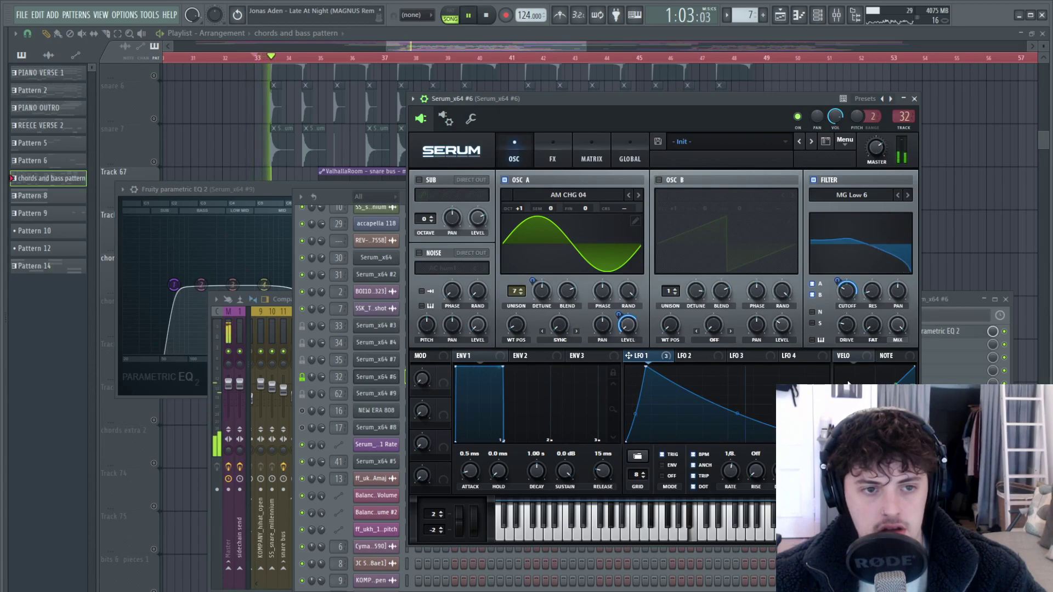
key("space")
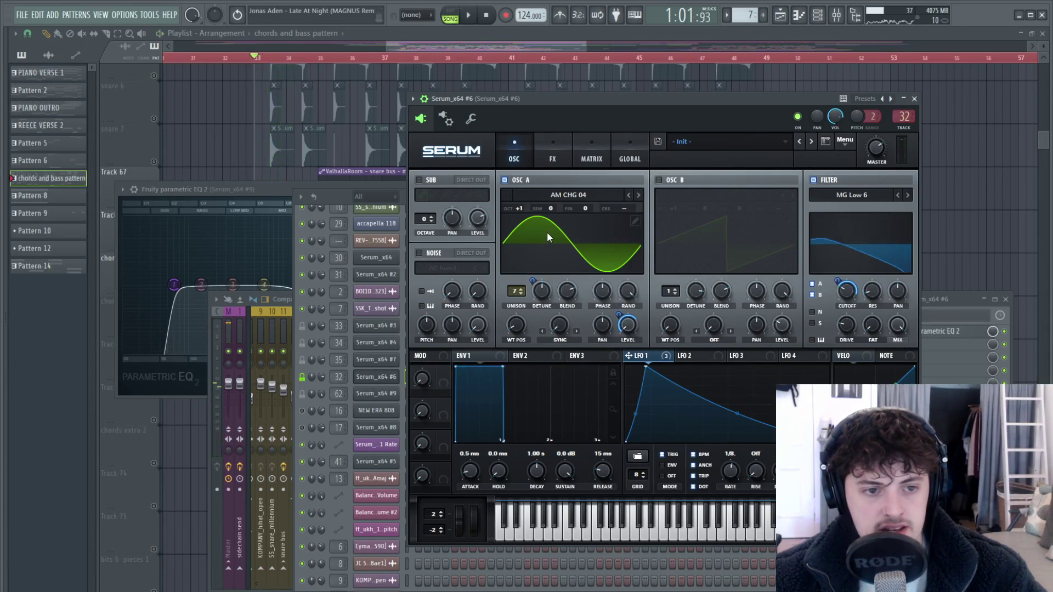
Step: Open the Serum_x64 #7 synth with its 8BIT SCREAM WAVETABLE patch and play that channel by itself
left_click(326, 202)
left_click(376, 360)
key("space")
left_click_drag(907, 111, 775, 110)
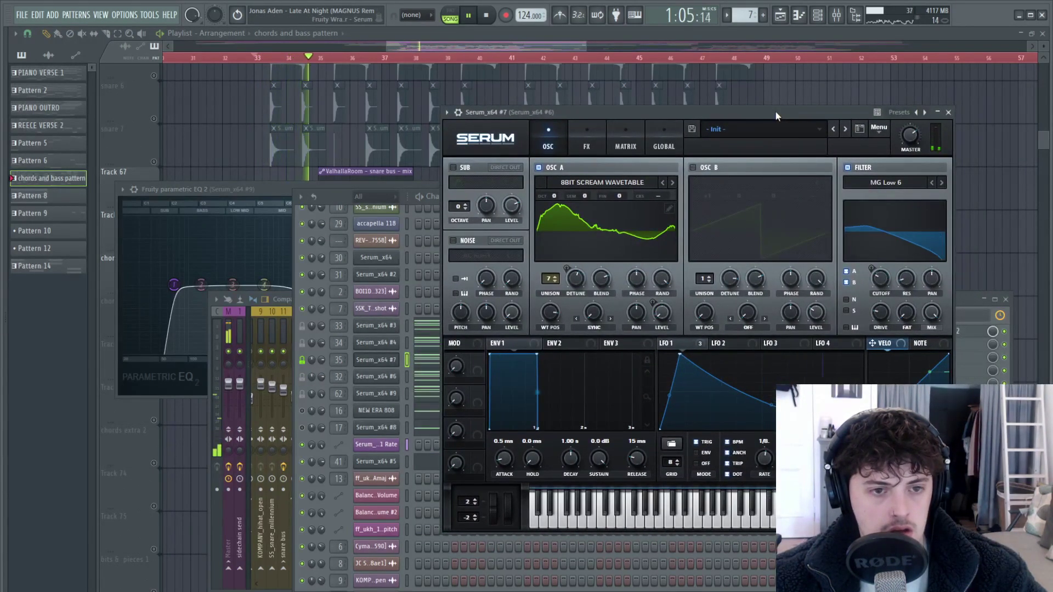
key("space")
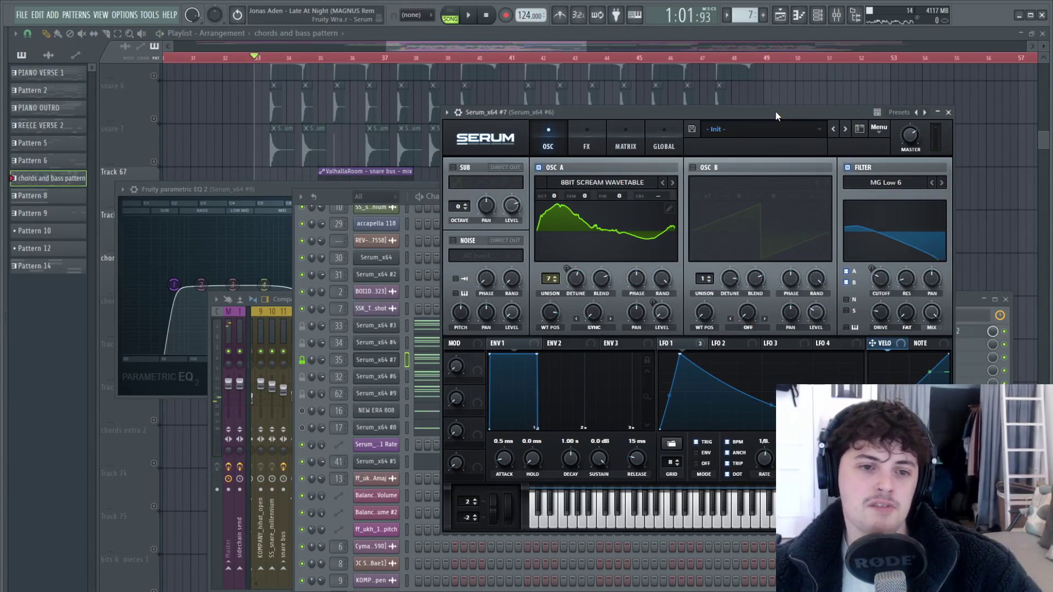
Step: Show the Serum_x64 #7 synth's FX chain, then open Fruity parametric EQ 2 on its mixer track
left_click(586, 132)
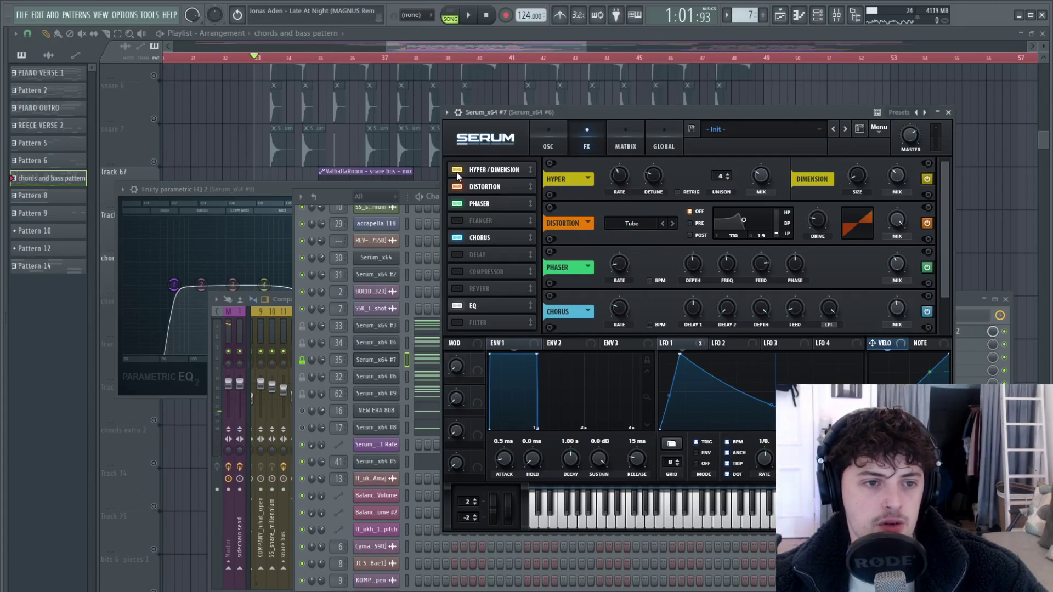
left_click(948, 113)
key("space")
key("space")
left_click(966, 302)
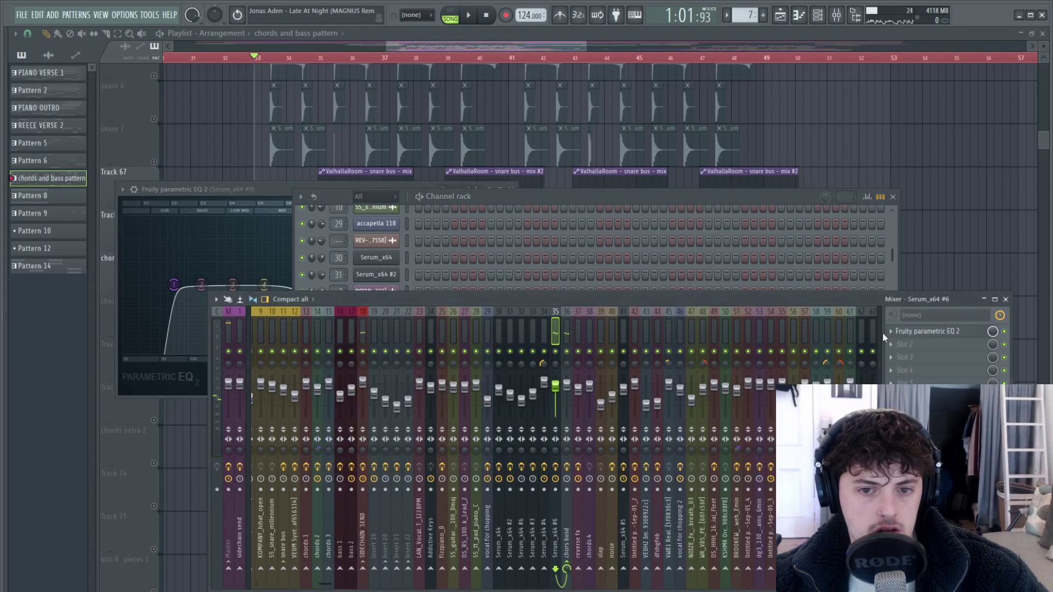
left_click(908, 333)
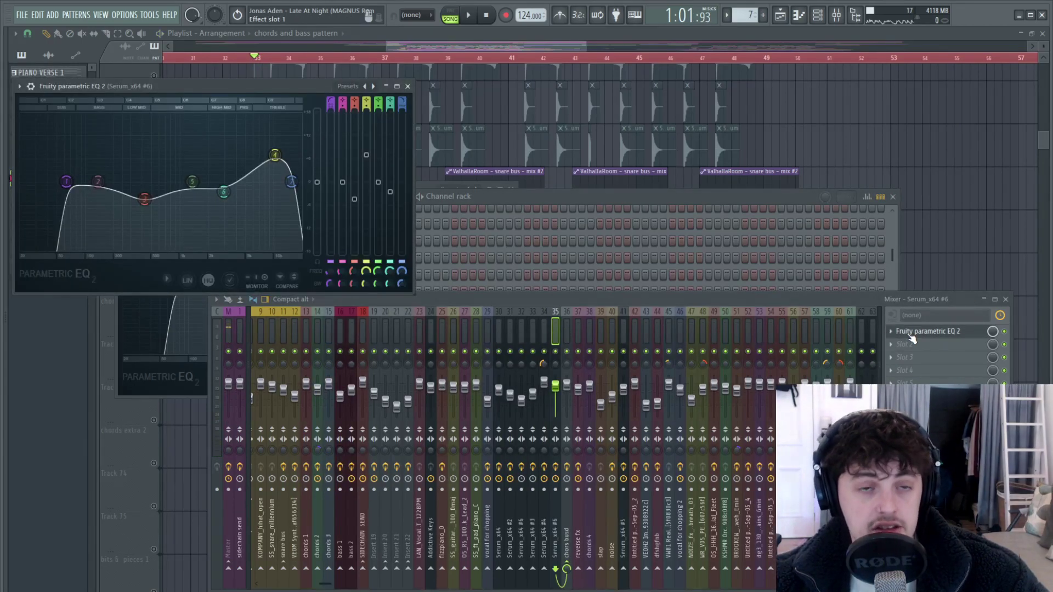
Step: Return to the channel rack and play the Serum_x64 #4 chord channel by itself
left_click(549, 272)
key("space")
key("space")
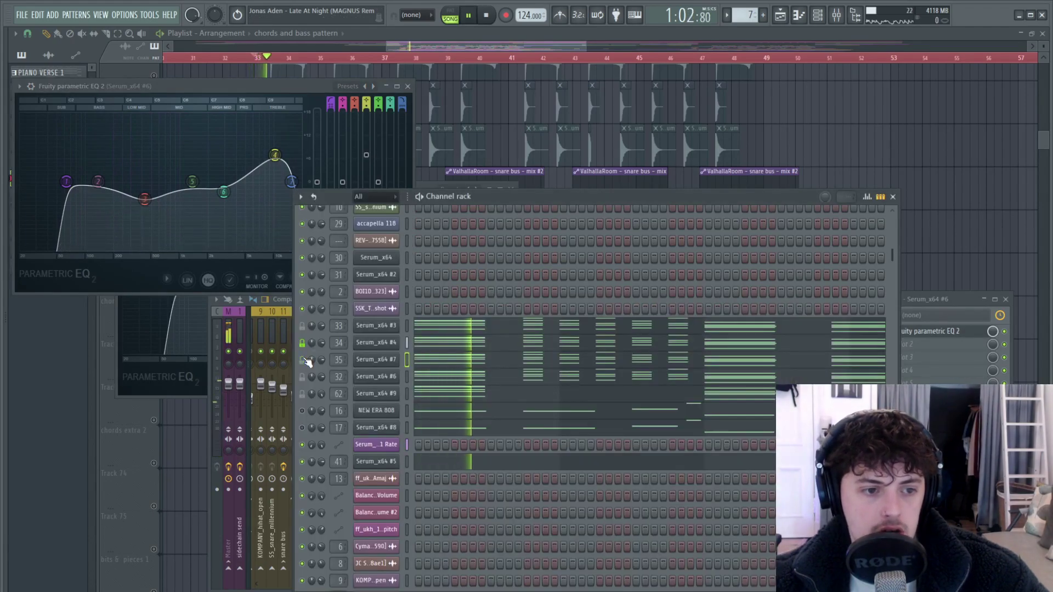
key("space")
key("space")
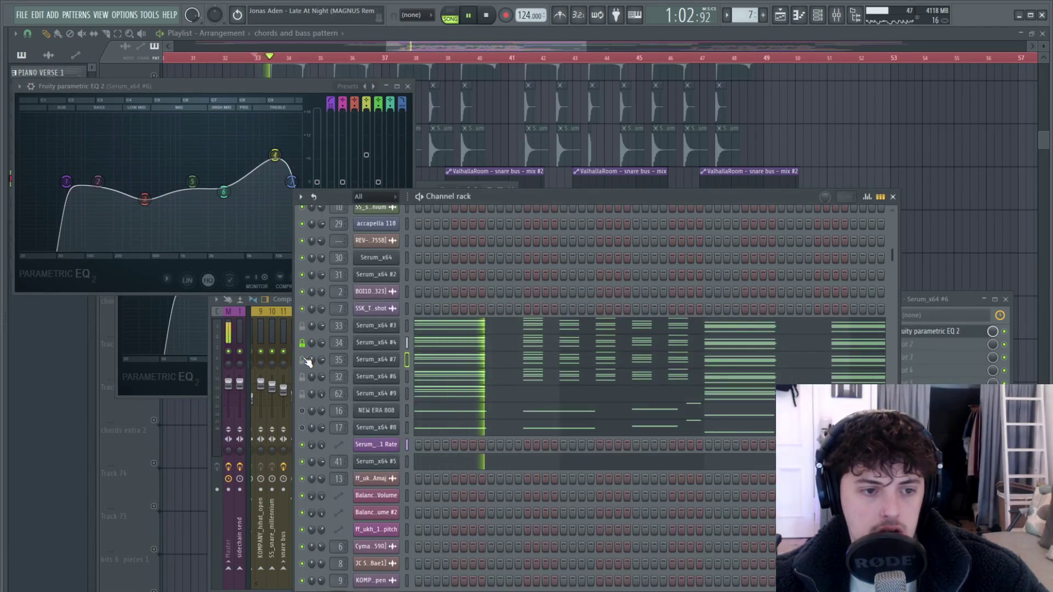
key("space")
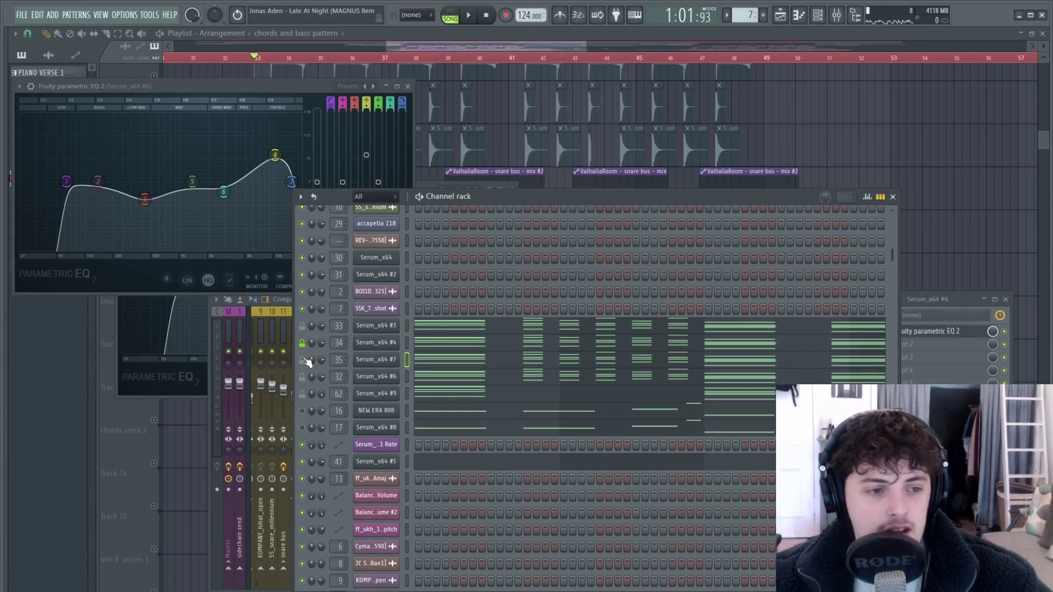
Step: Open the Serum_x64 #4 synth and switch its BVKER - Bell oscillator A off and back on
left_click(377, 342)
left_click_drag(435, 99, 504, 110)
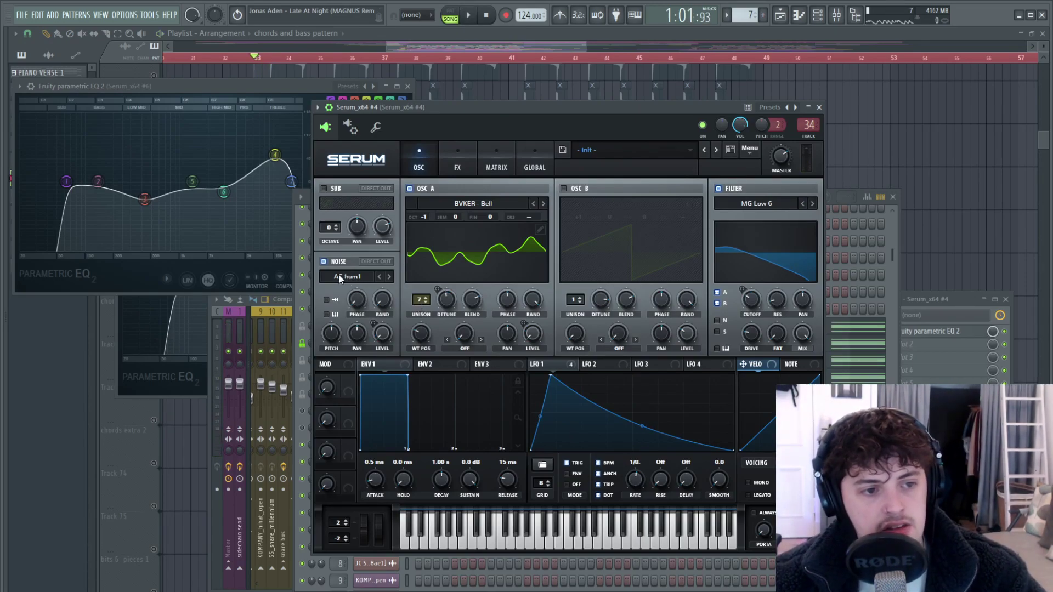
left_click(411, 188)
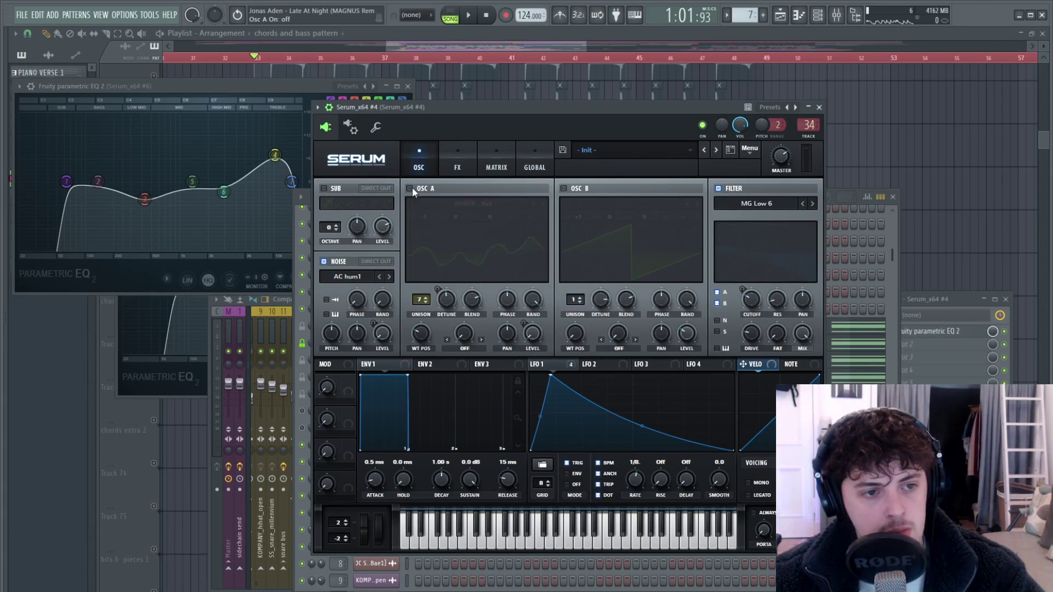
left_click(410, 188)
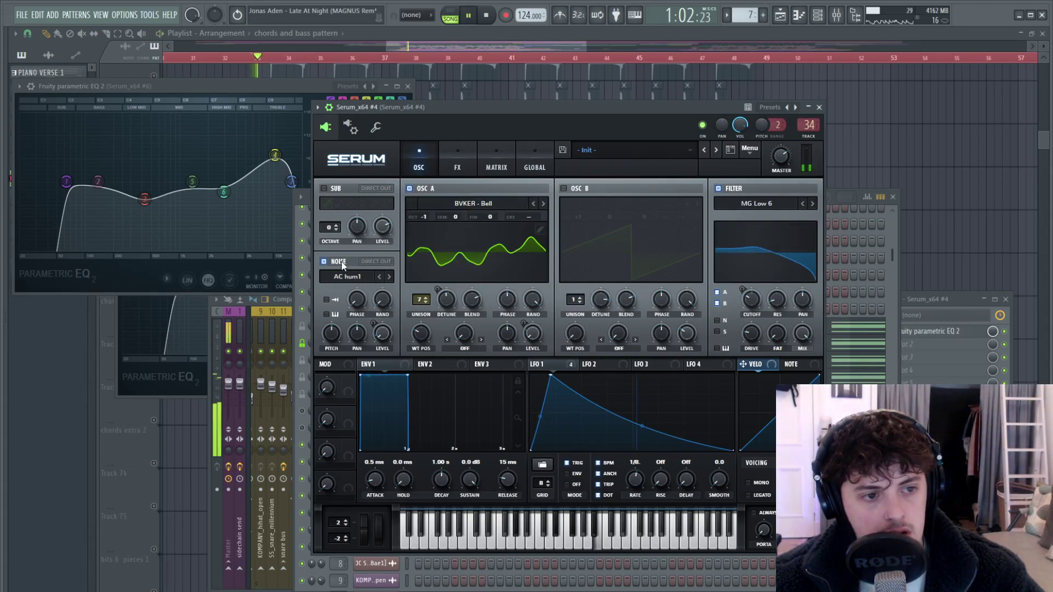
Step: Compare the Serum_x64 #4 patch with and without its AC hum1 noise layer during playback, leaving the noise enabled
left_click(324, 262)
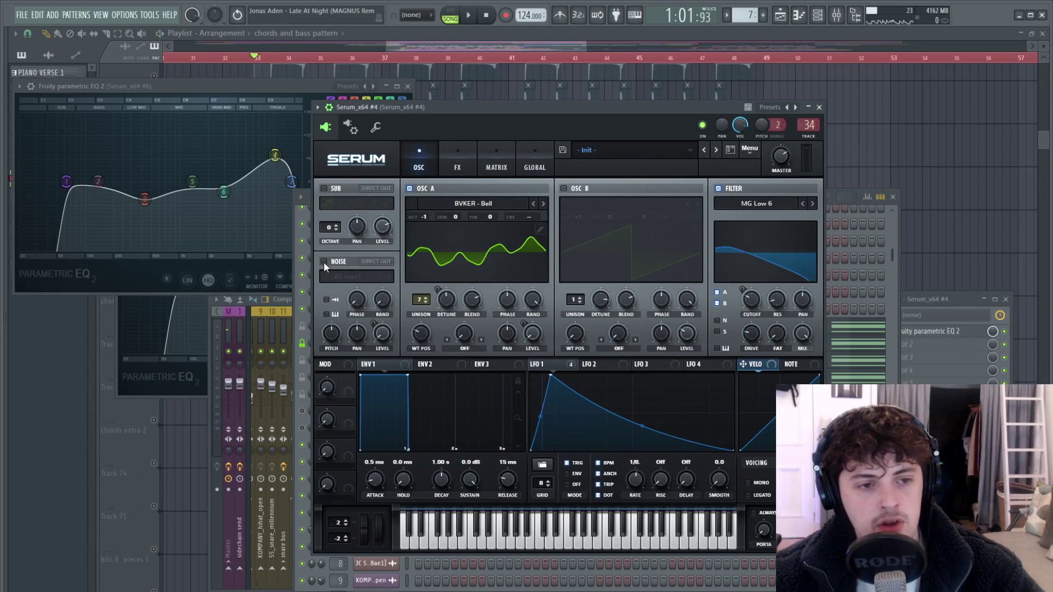
left_click(324, 262)
key("space")
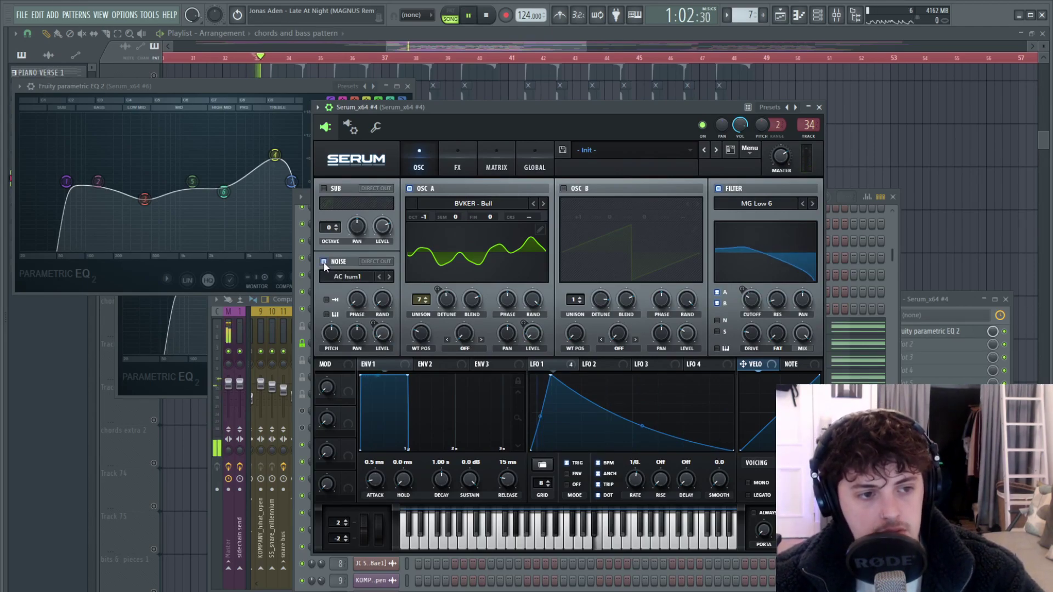
left_click(324, 262)
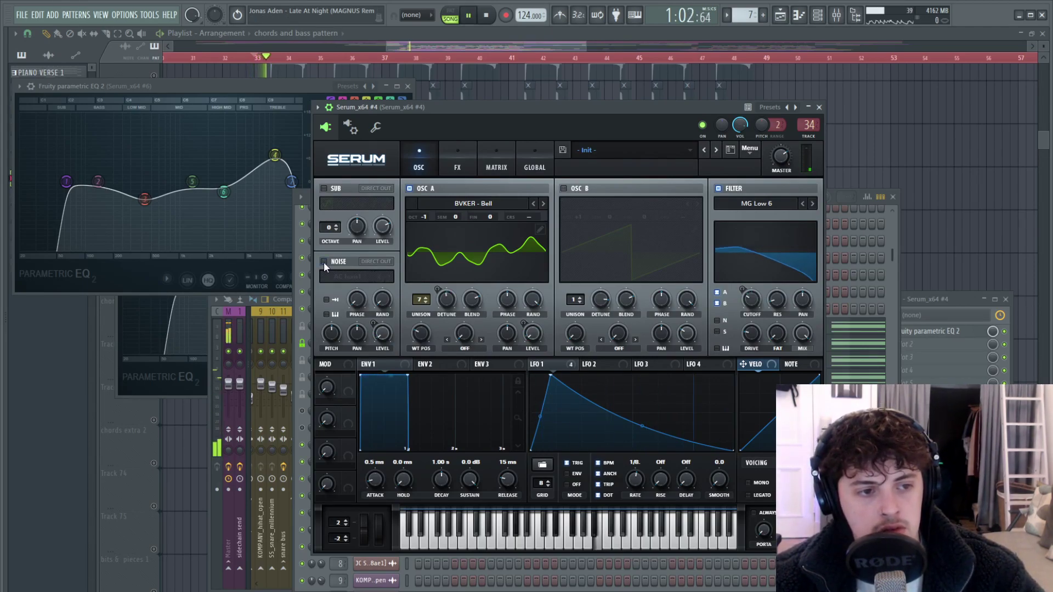
left_click(324, 261)
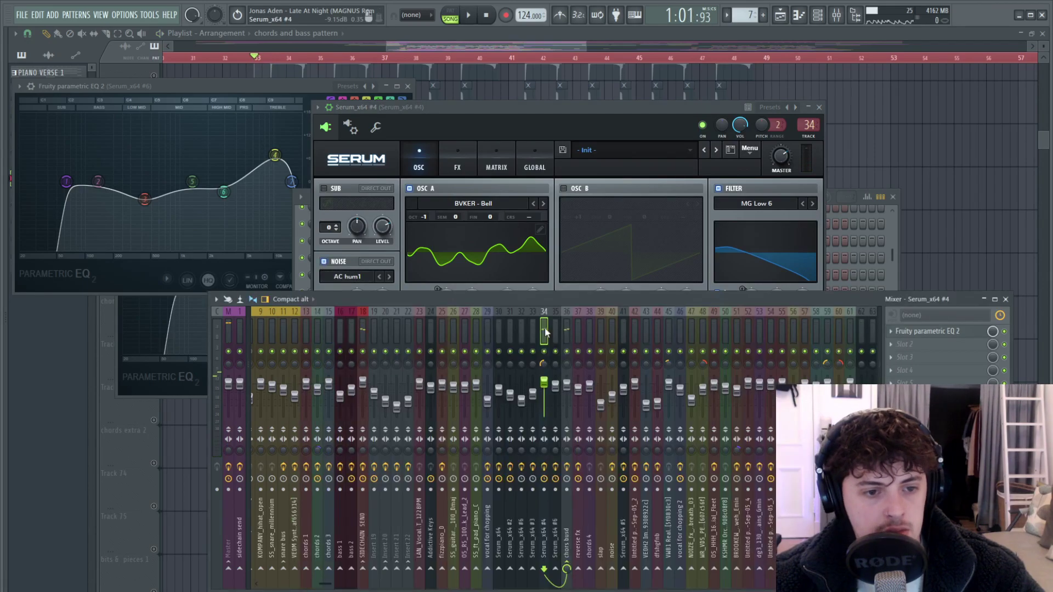
Step: Open Fruity parametric EQ 2 on the Serum_x64 #4 mixer track and play the chords briefly through it
left_click(927, 332)
left_click(570, 301)
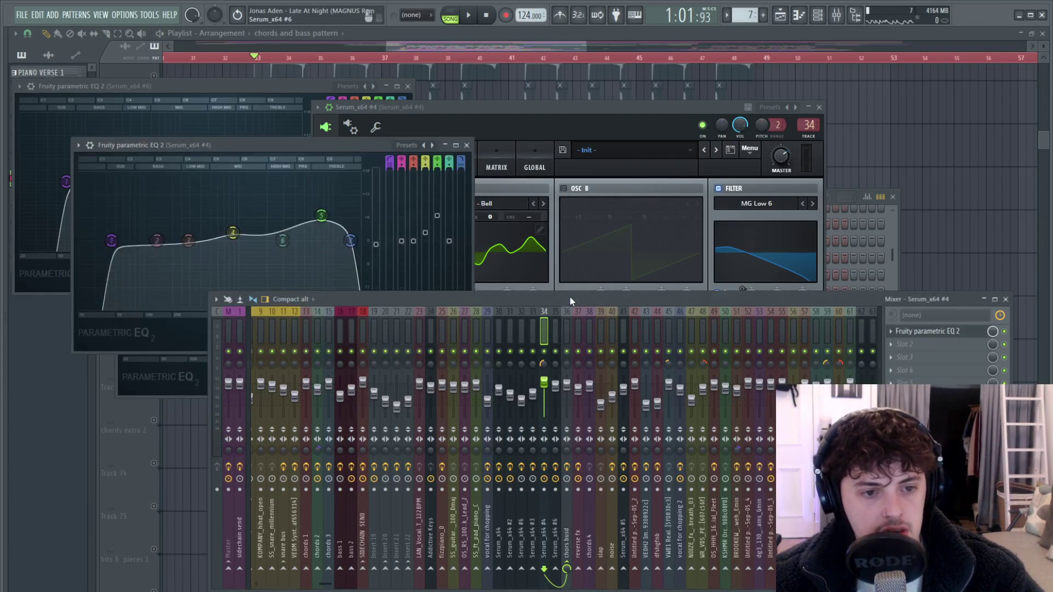
key("space")
key("space")
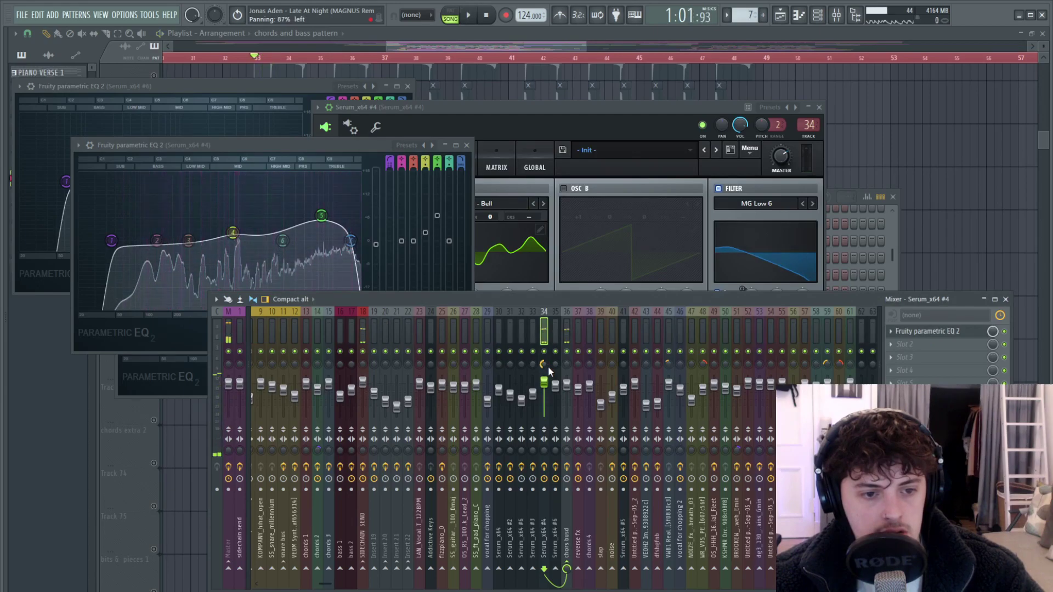
Step: Return to the channel rack's Serum layers and solo the Serum_x64 #3 channel
left_click(893, 231)
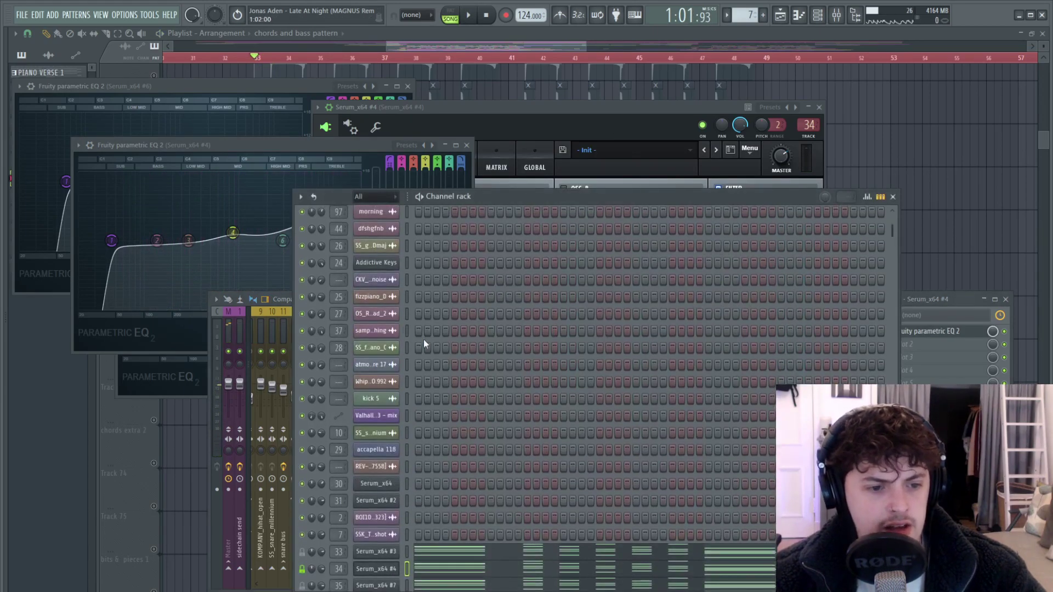
scroll(406, 364, "down", 3)
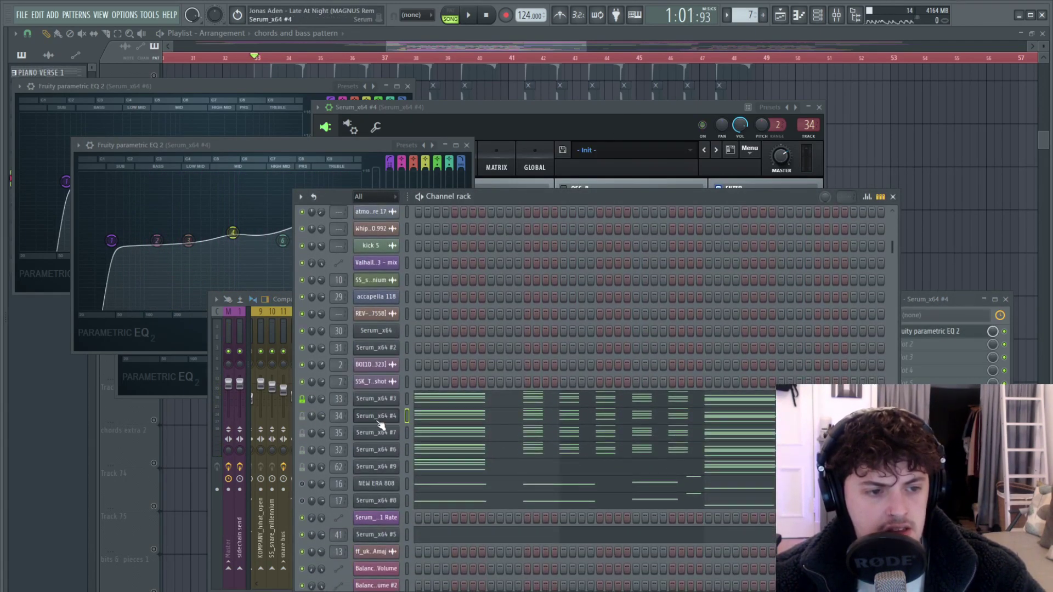
Step: Play the chords from bar 33 briefly, then open the Serum_x64 #3 synth and position its window for viewing
key("space")
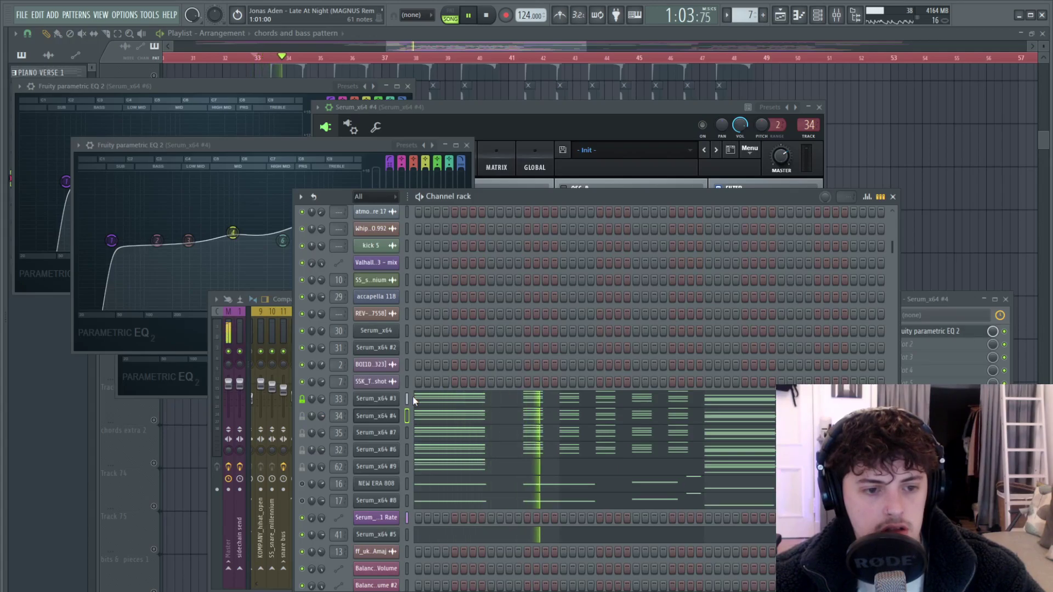
key("space")
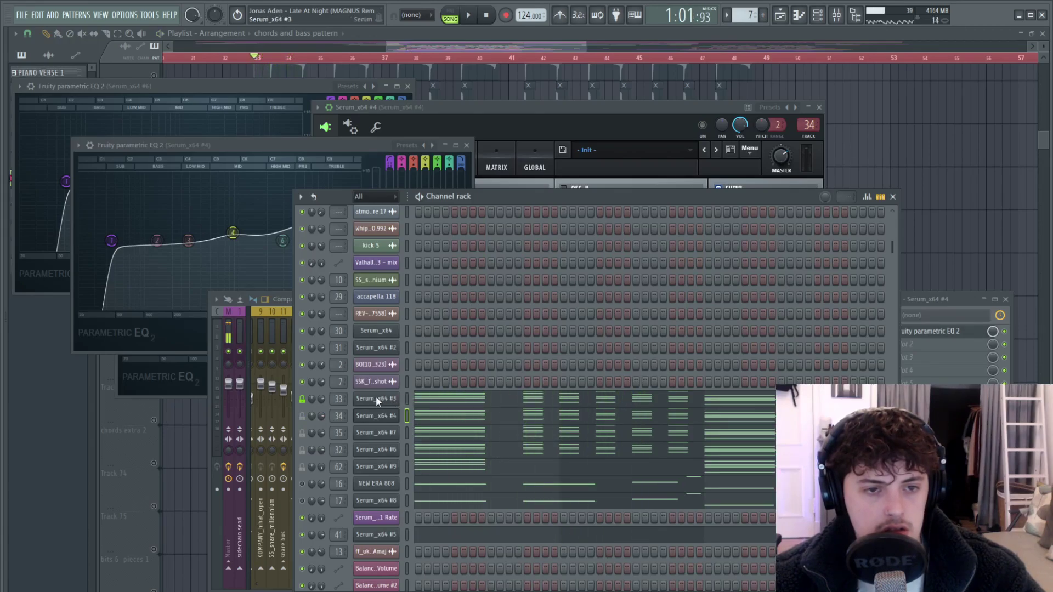
left_click(377, 398)
left_click_drag(839, 110, 531, 107)
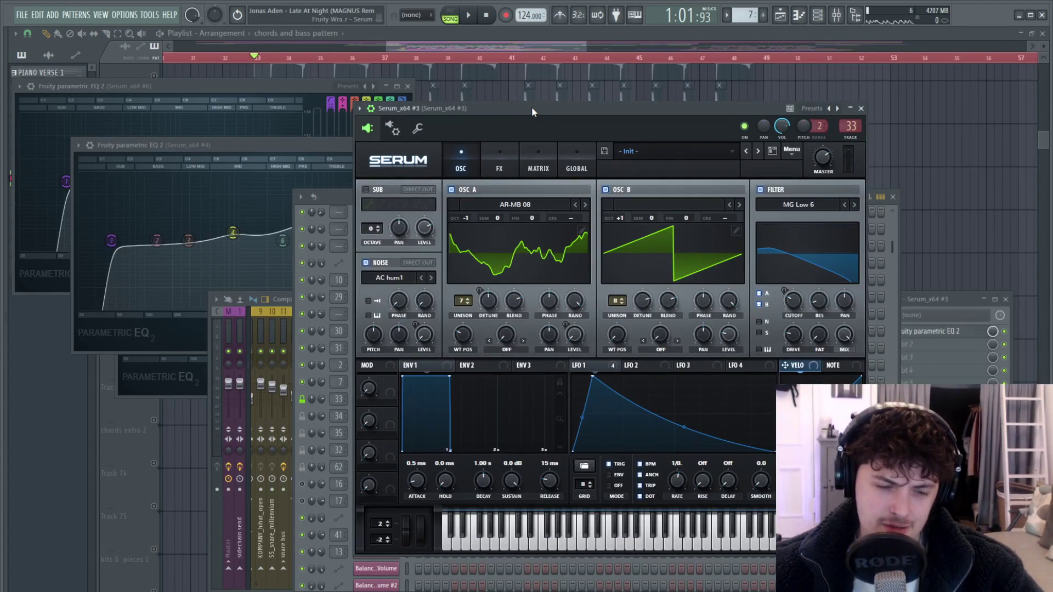
Step: Examine the Fruity parametric EQ 2 curve on the Serum_x64 #3 mixer track and close it
left_click(929, 299)
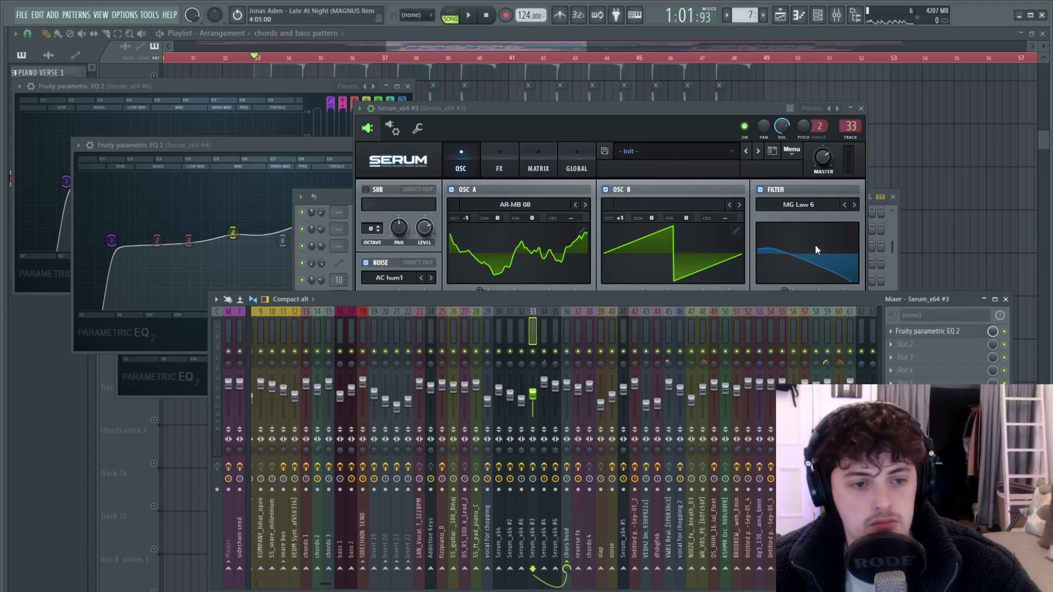
key("space")
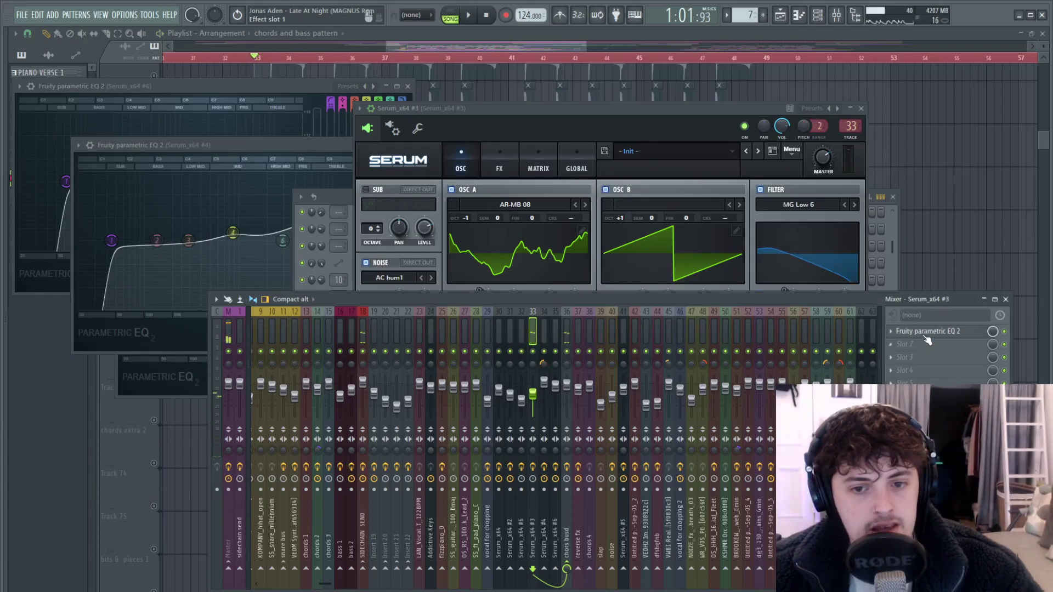
left_click(924, 335)
left_click(924, 335)
left_click(924, 335)
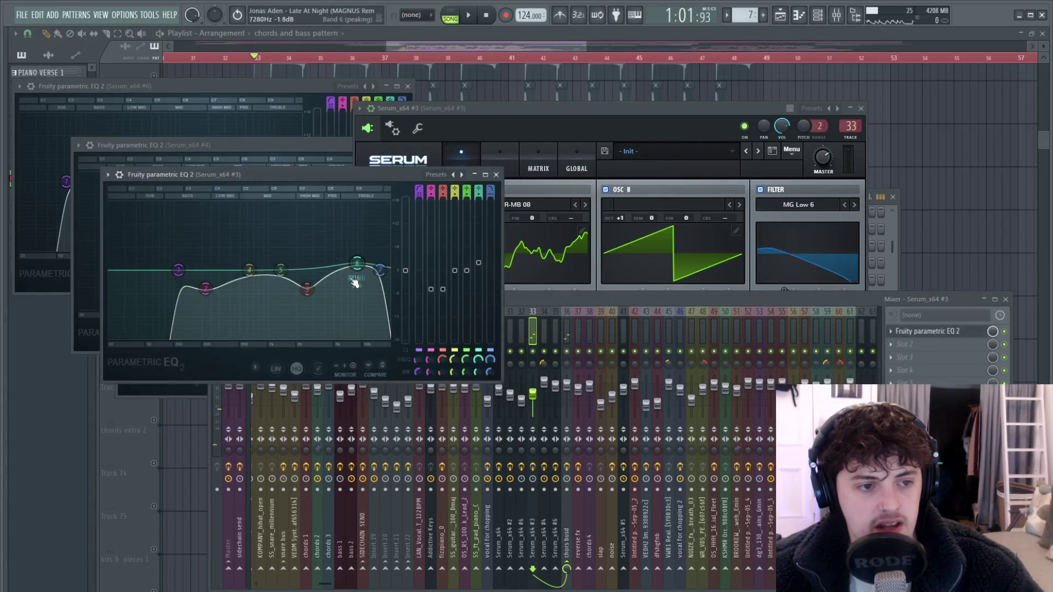
left_click(495, 174)
Step: Clear the open windows off the playlist and listen to the chords and bass pattern from bar 33 and from bar 36
key("space")
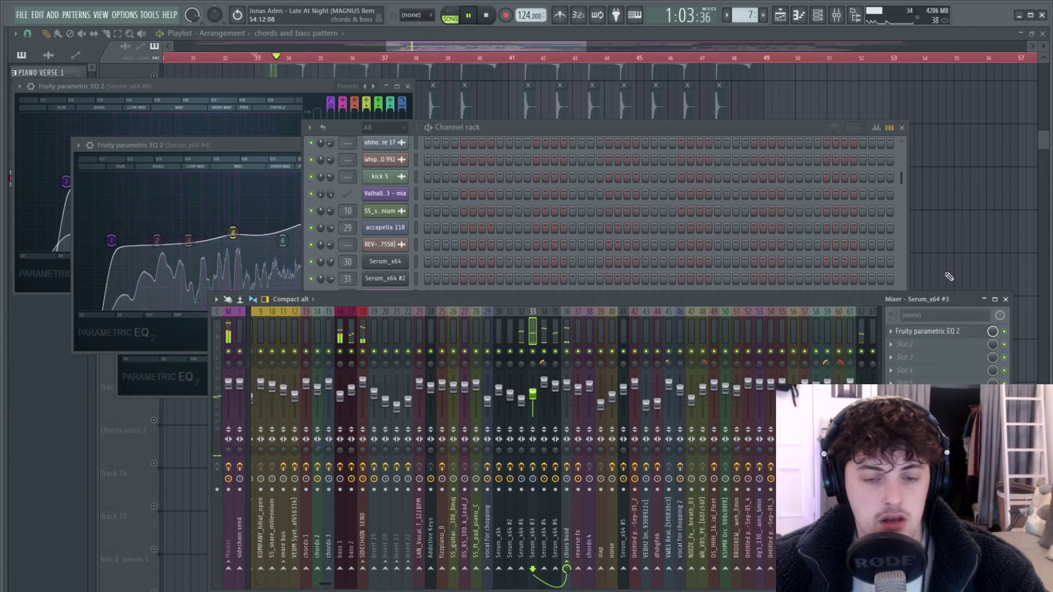
key("F12")
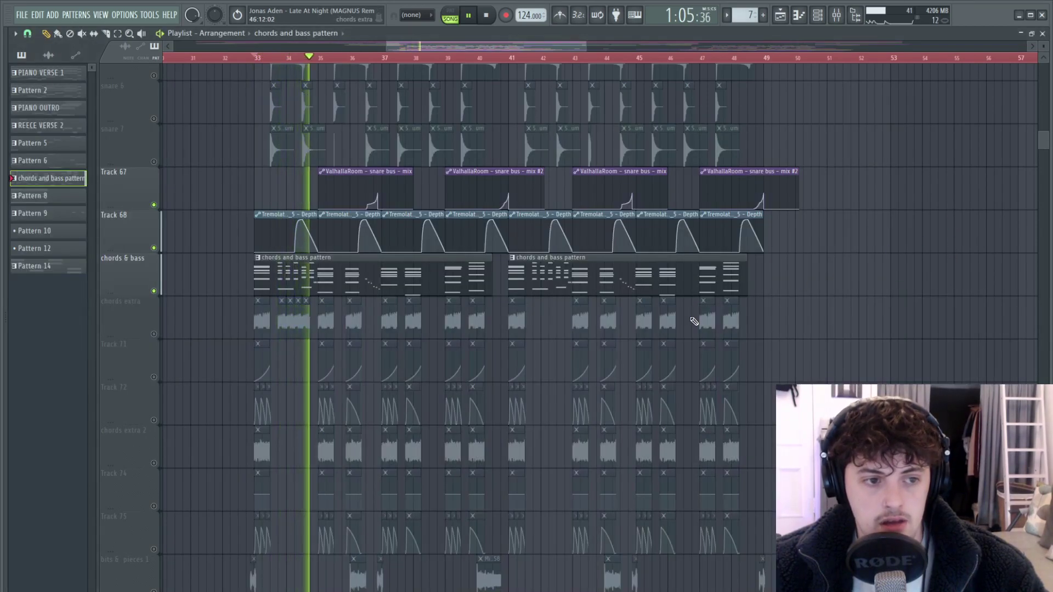
key("space")
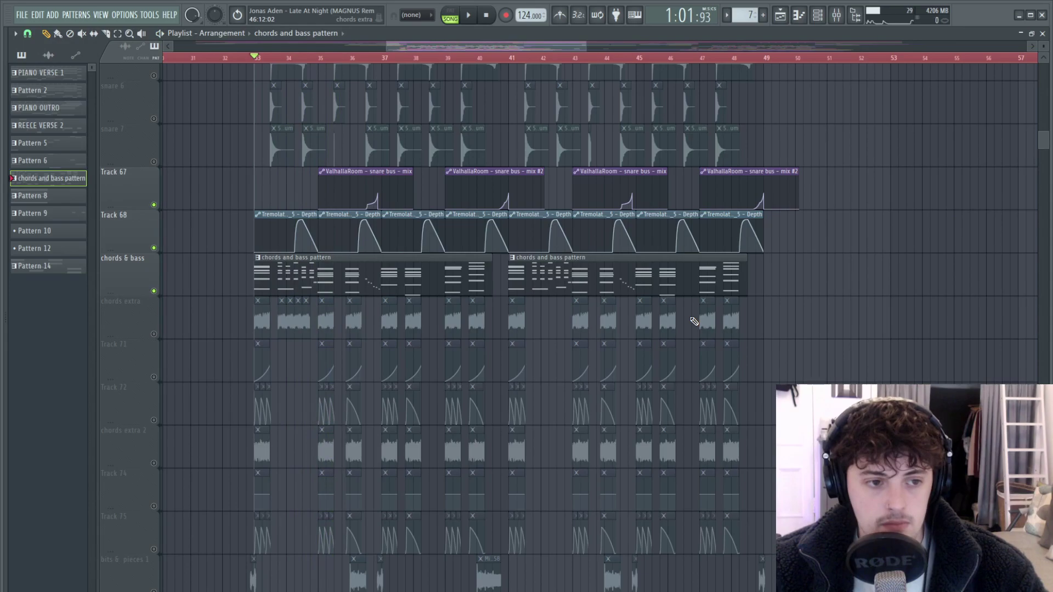
left_click(366, 58)
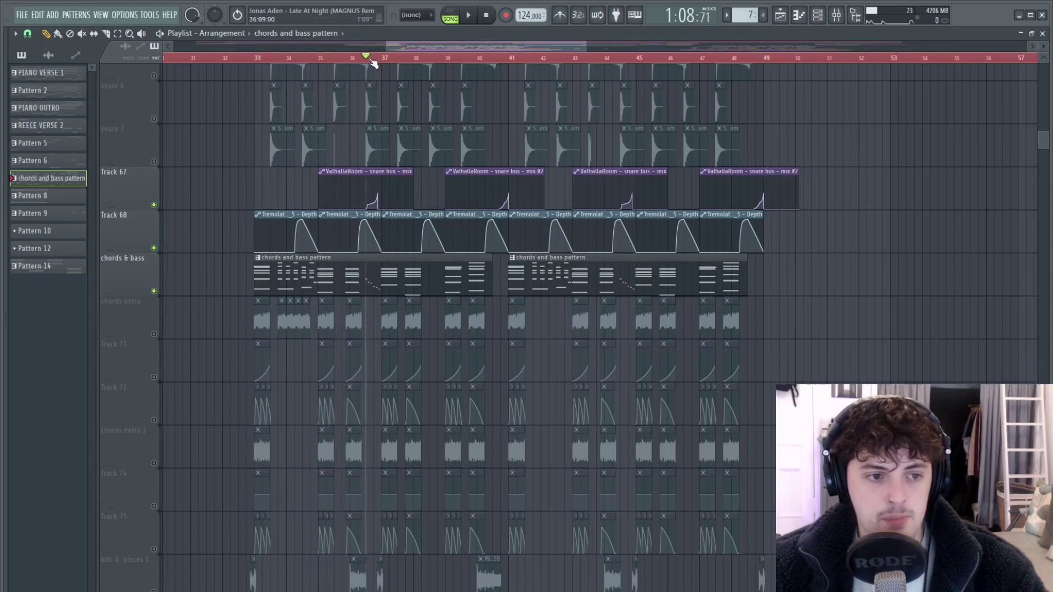
key("space")
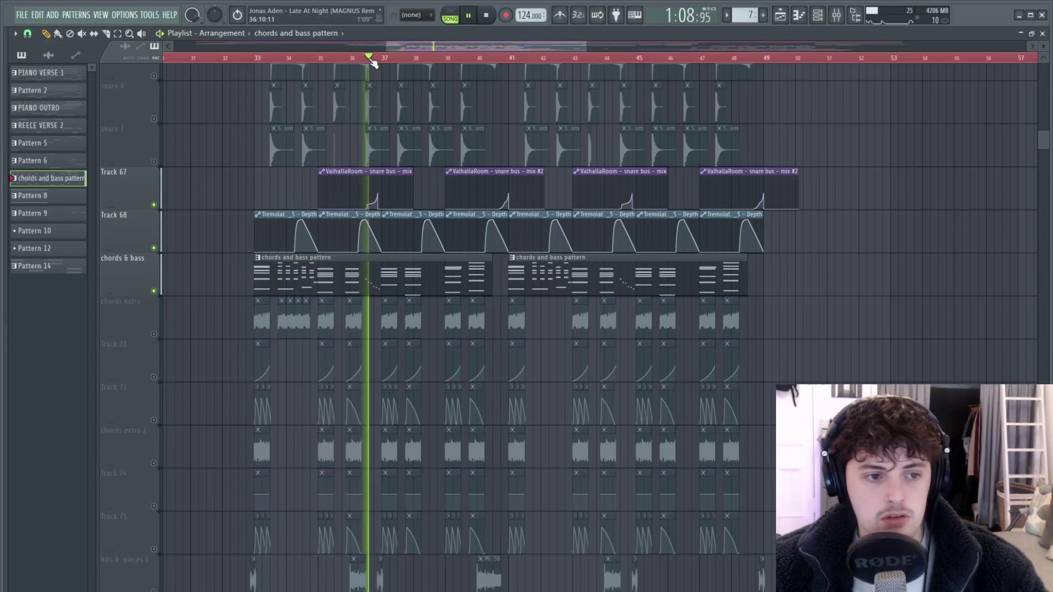
key("space")
Step: Open the Serum_x64 #5 synth and examine the Fruity parametric EQ 2 curve on its mixer track
left_click(818, 15)
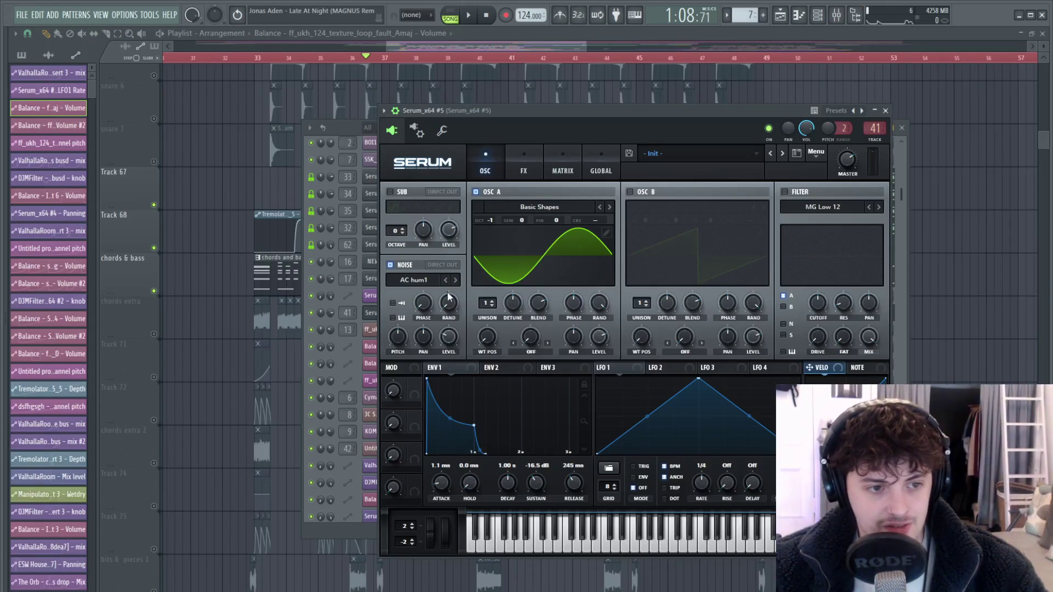
left_click_drag(509, 114, 504, 113)
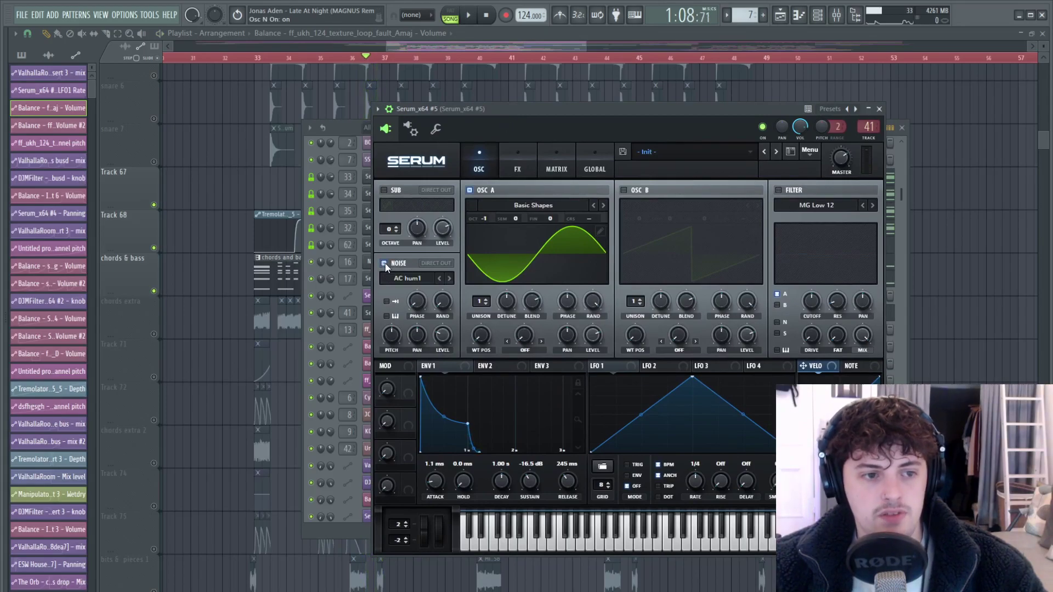
left_click(836, 15)
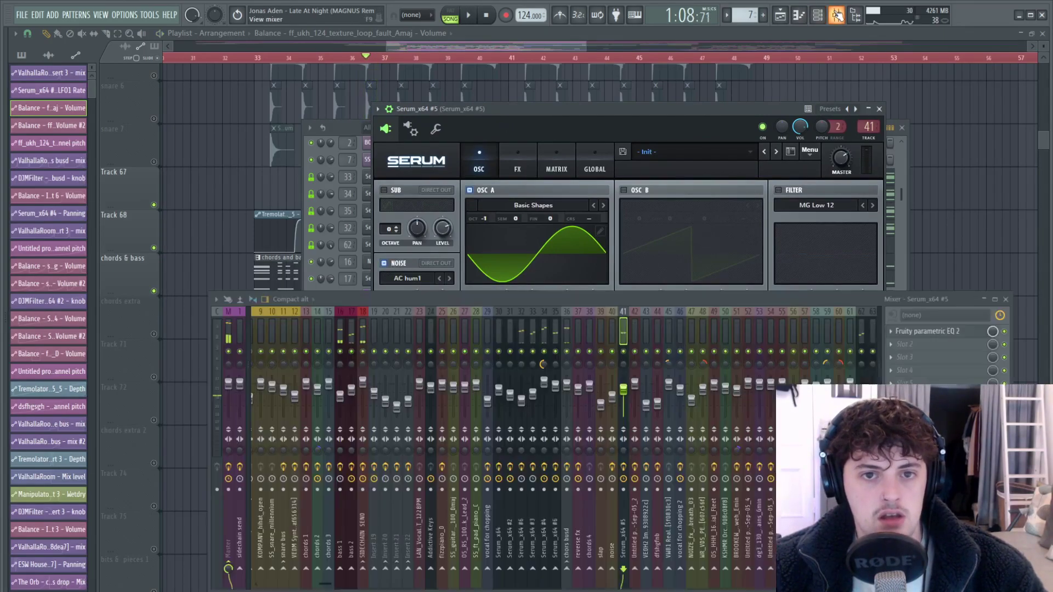
left_click(932, 332)
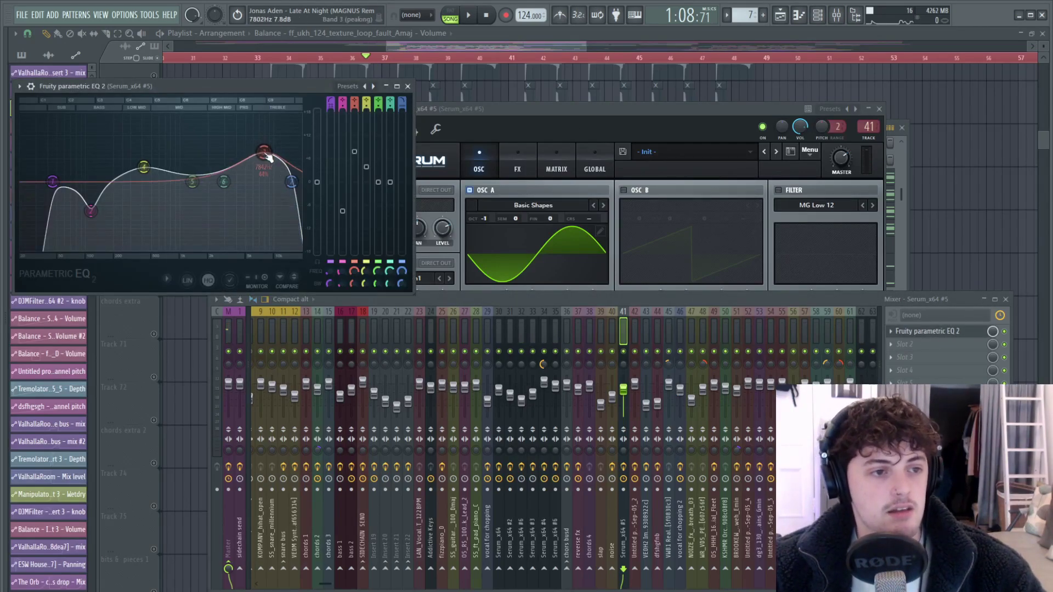
left_click(407, 86)
Step: Play the passage from bar 36 to hear Serum_x64 #5, moving its window off the channel rack
key("space")
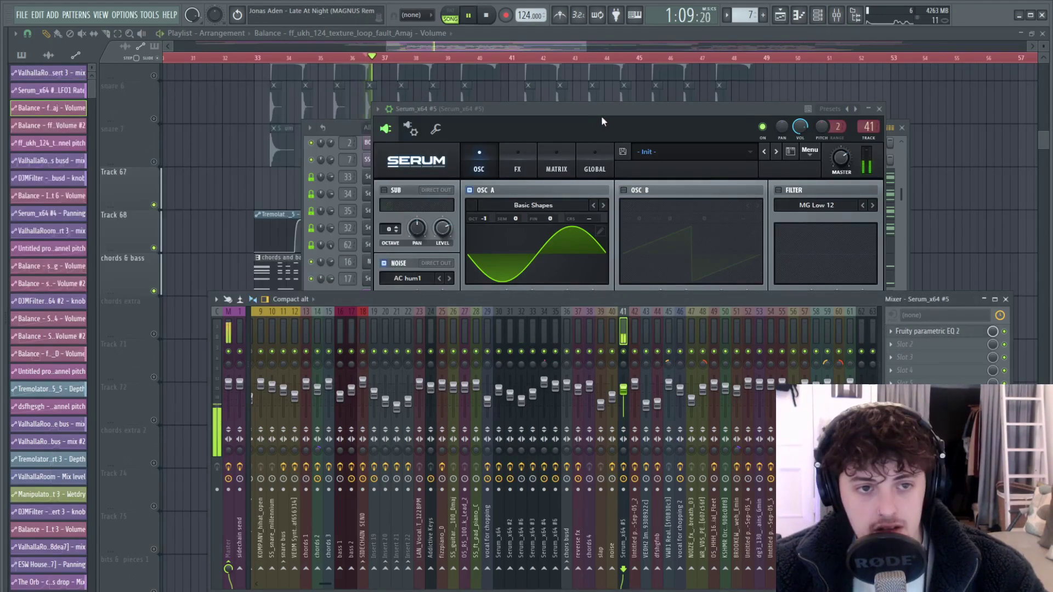
left_click_drag(601, 116, 531, 248)
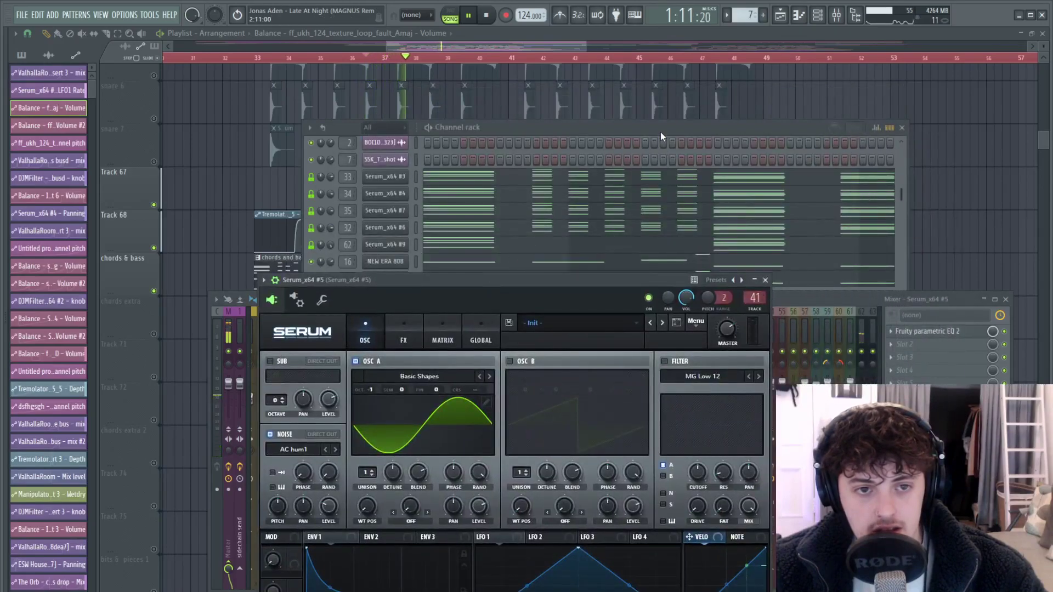
key("space")
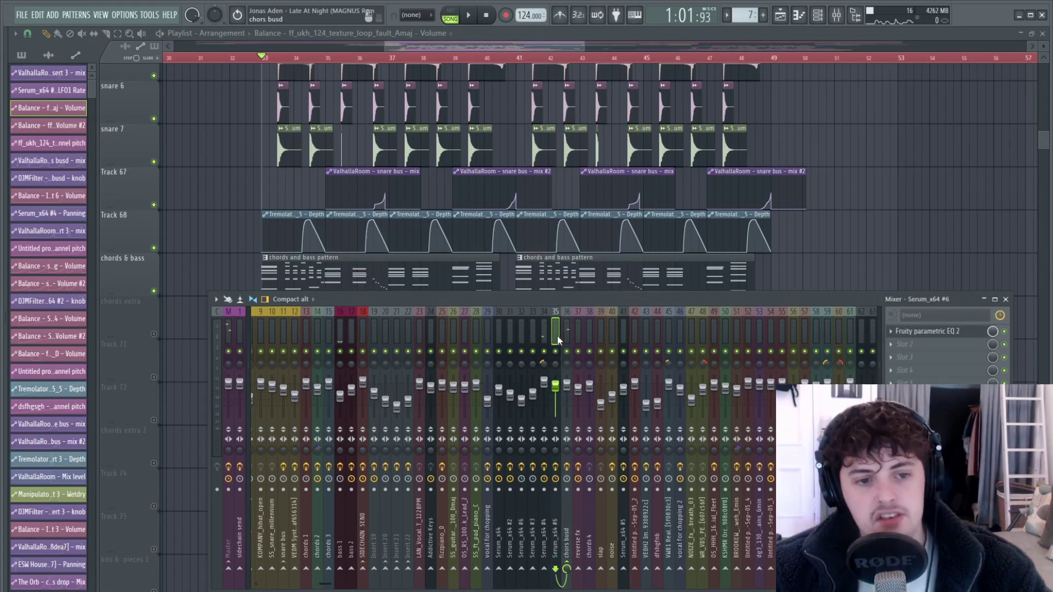
Step: Play the section from bar 33 with the drums while watching the chors busd mixer track routed to SIDECHAIN SEND
key("space")
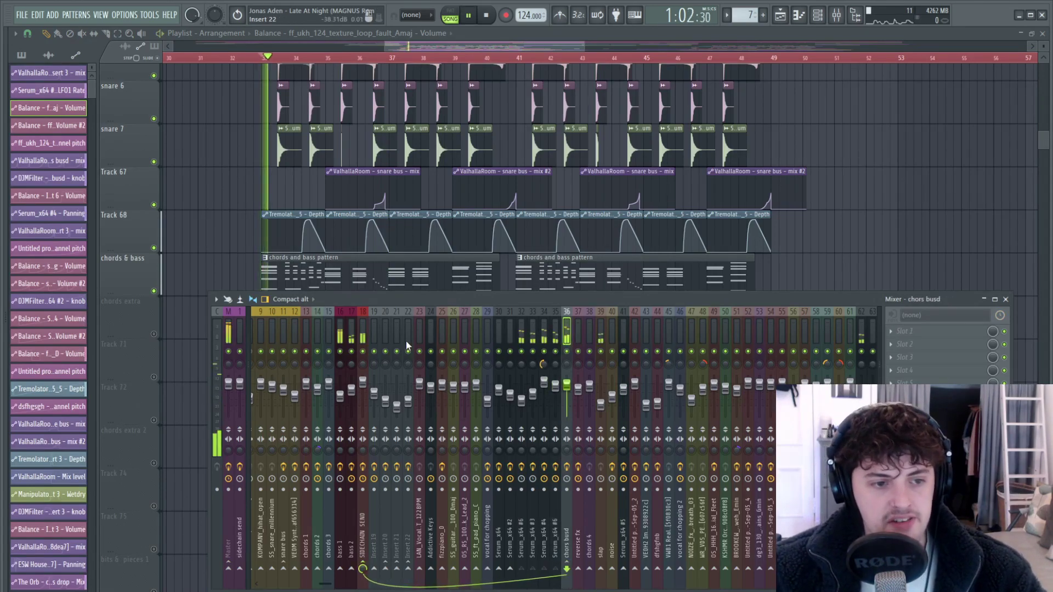
key("space")
key("space")
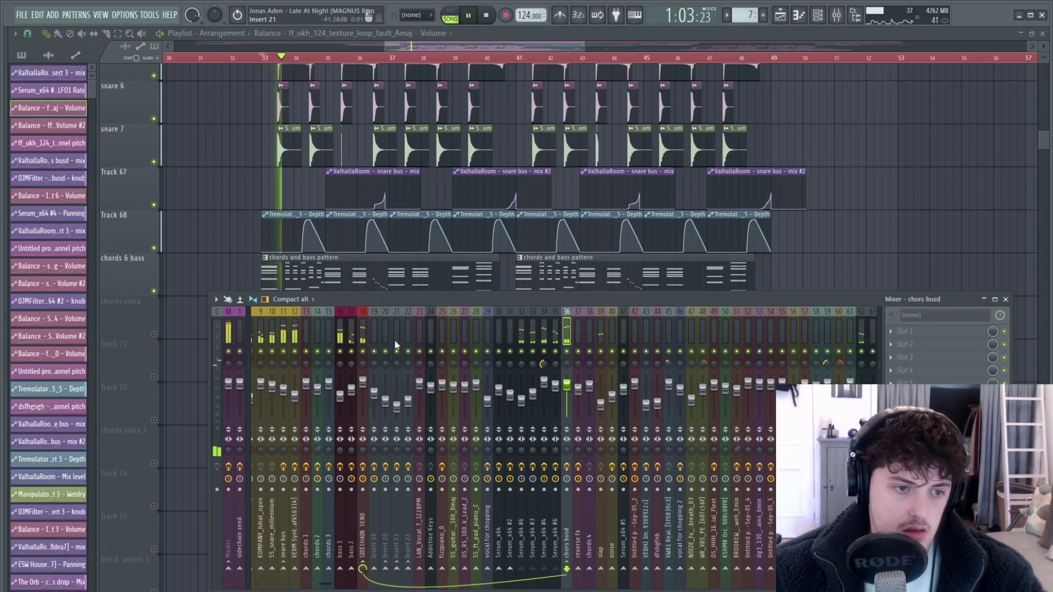
key("space")
Step: Open the DJMFilter on the SIDECHAIN SEND mixer track and play the section while nudging its filter knob
left_click(362, 333)
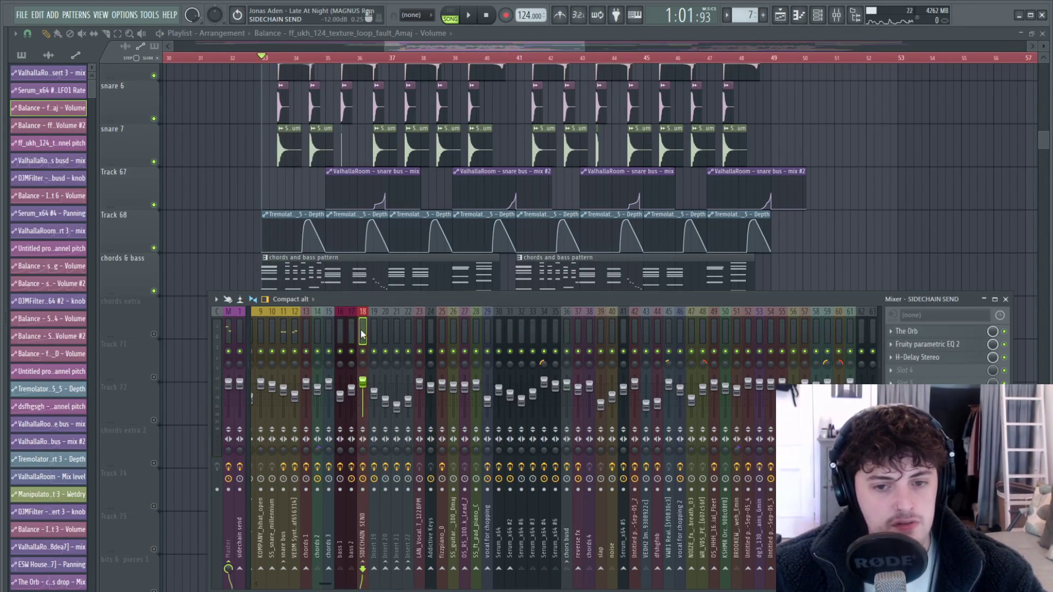
scroll(362, 335, "down", 3)
left_click(926, 423)
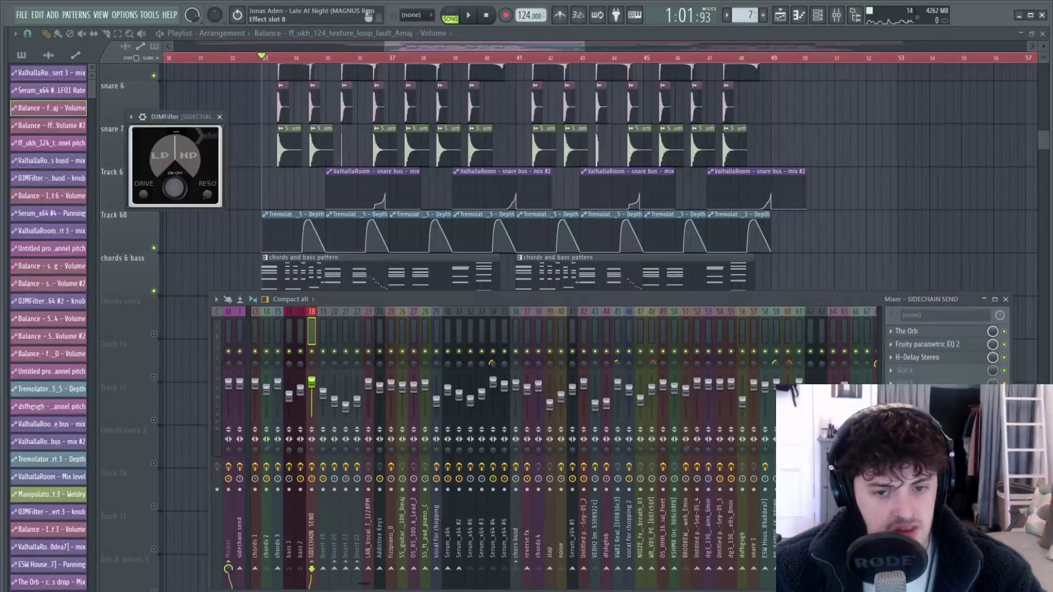
key("space")
mouse_move(173, 157)
left_mouse_down()
mouse_move(169, 174)
mouse_move(182, 117)
mouse_move(178, 156)
left_mouse_up()
left_click_drag(179, 117, 335, 125)
key("space")
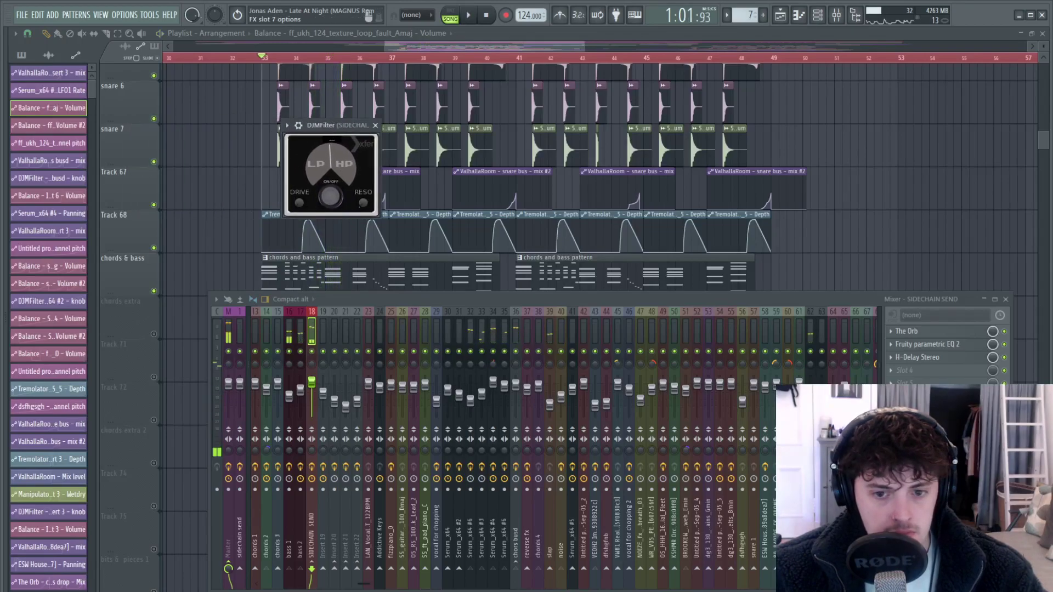
Step: Open the Fruity Balance and Fruity Limiter on SIDECHAIN SEND and play the section with both in view
left_click(926, 435)
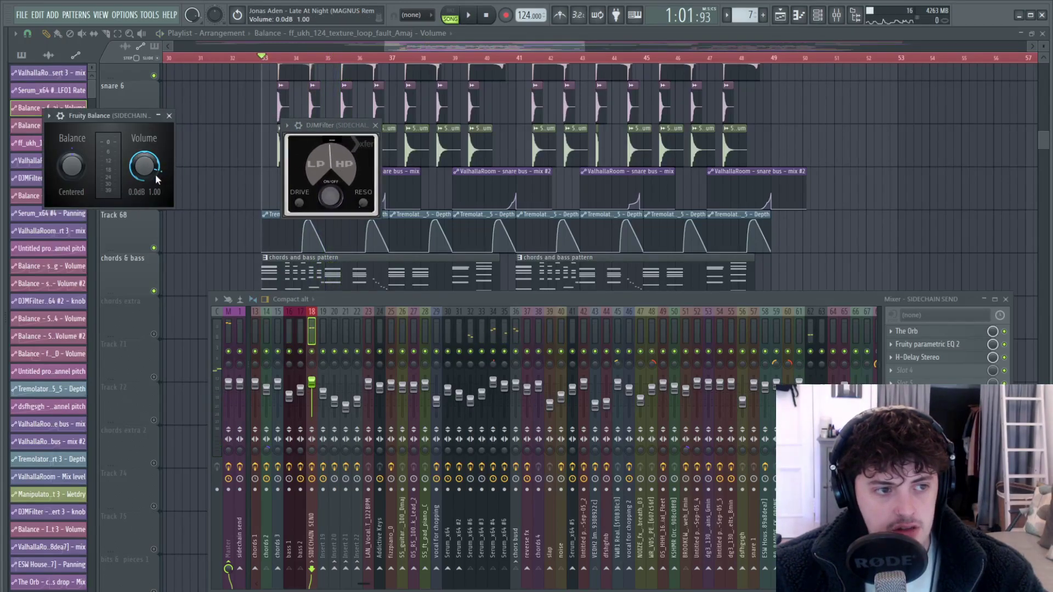
left_click(926, 448)
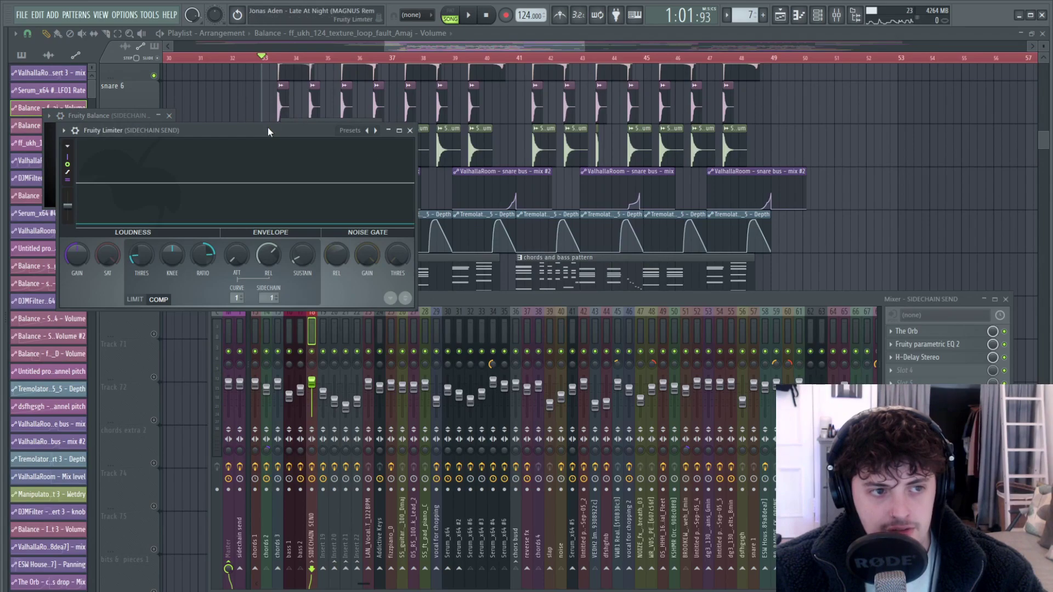
left_click_drag(269, 131, 627, 139)
key("space")
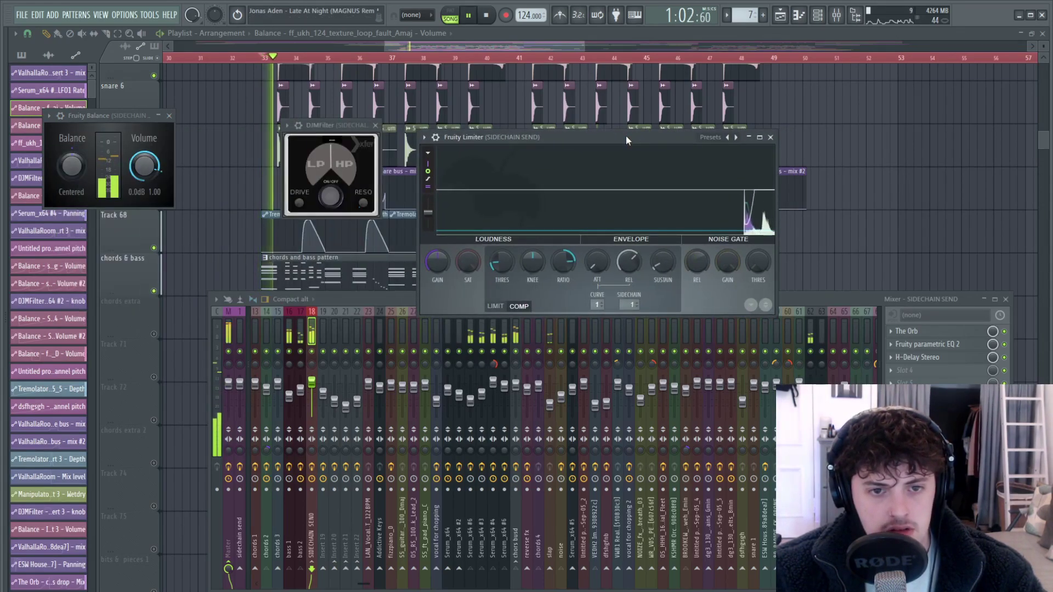
key("space")
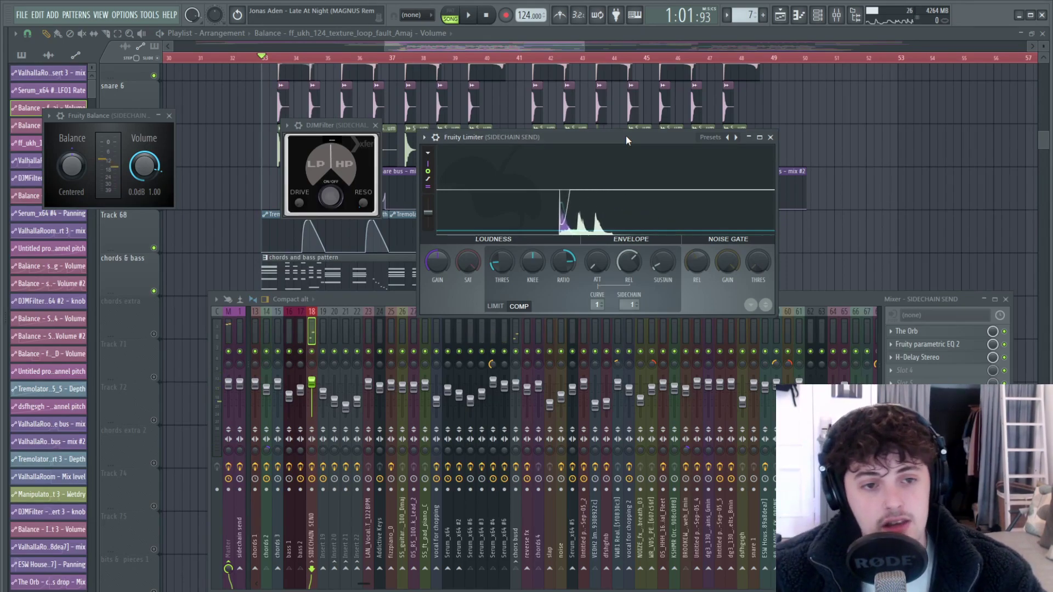
Step: Replay the section several times with the mixer in front, watching the Fruity Limiter's compression on SIDECHAIN SEND
key("space")
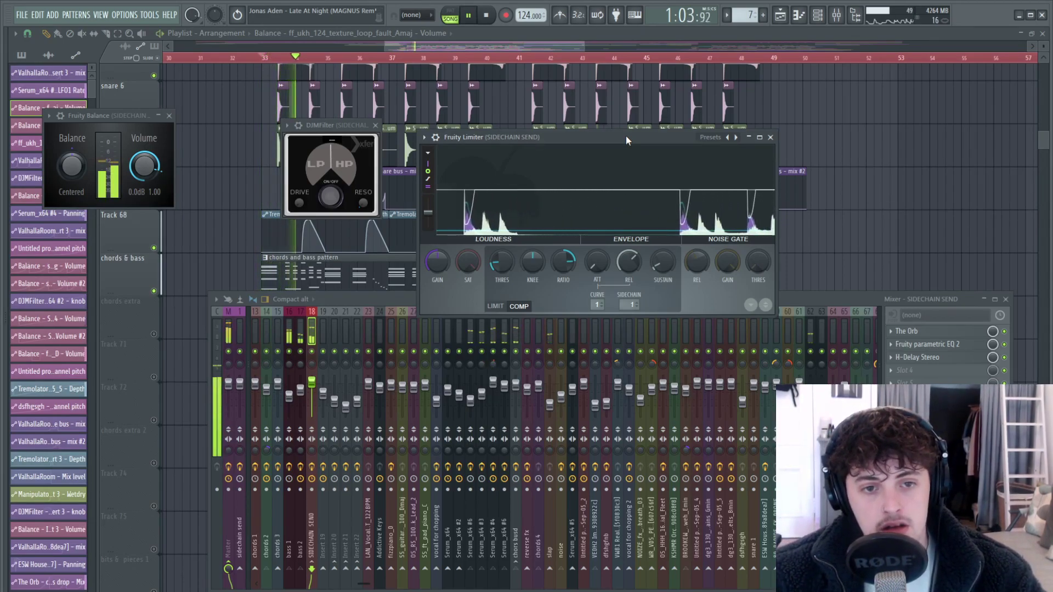
left_click(817, 300)
key("space")
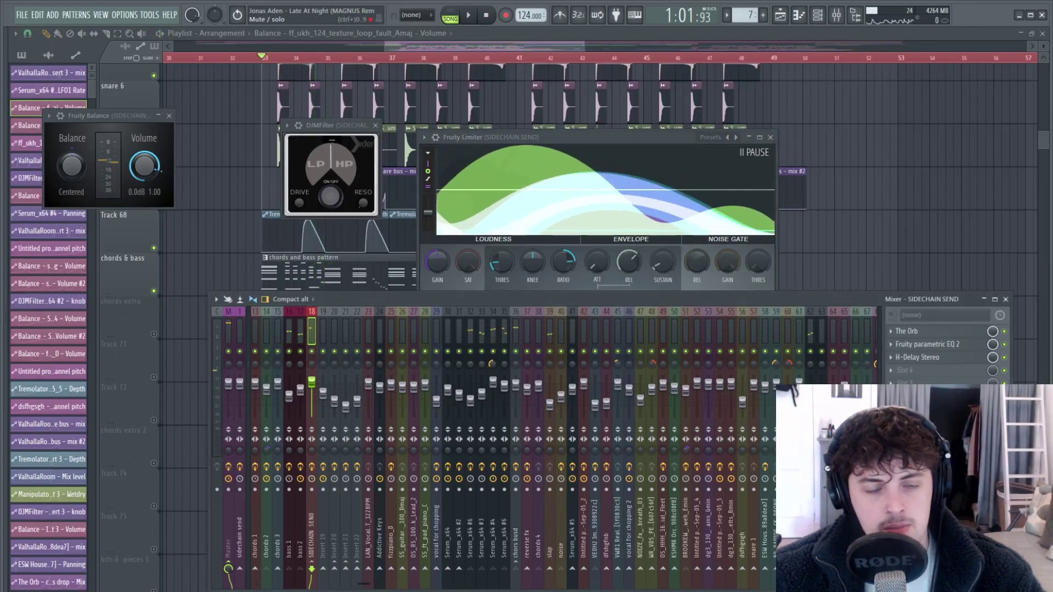
key("space")
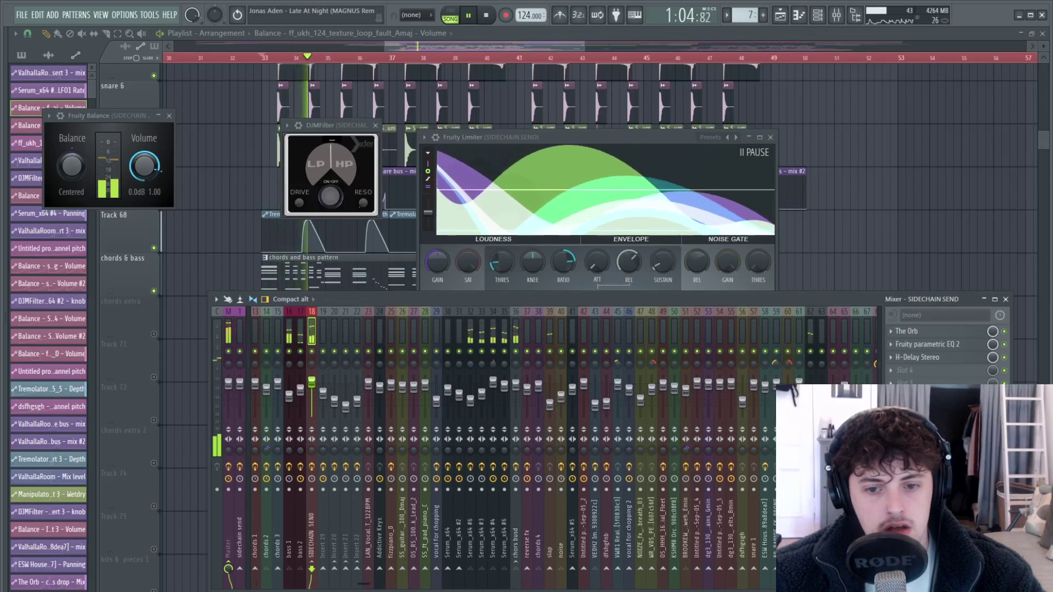
key("space")
key("space")
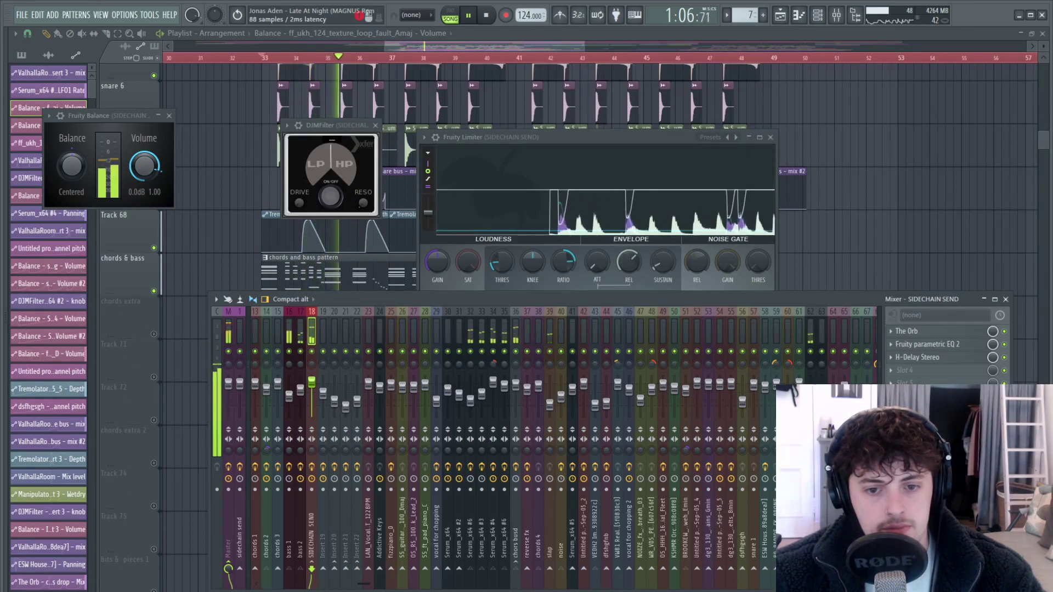
key("space")
Step: Examine the Fruity parametric EQ 2 curve on SIDECHAIN SEND during playback
left_click(951, 346)
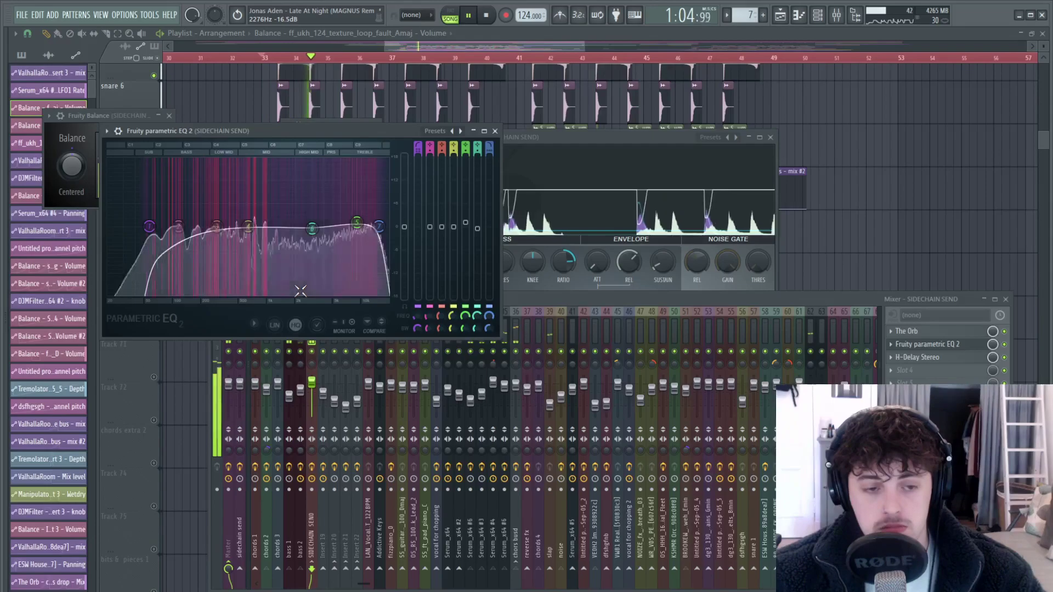
left_click(799, 301)
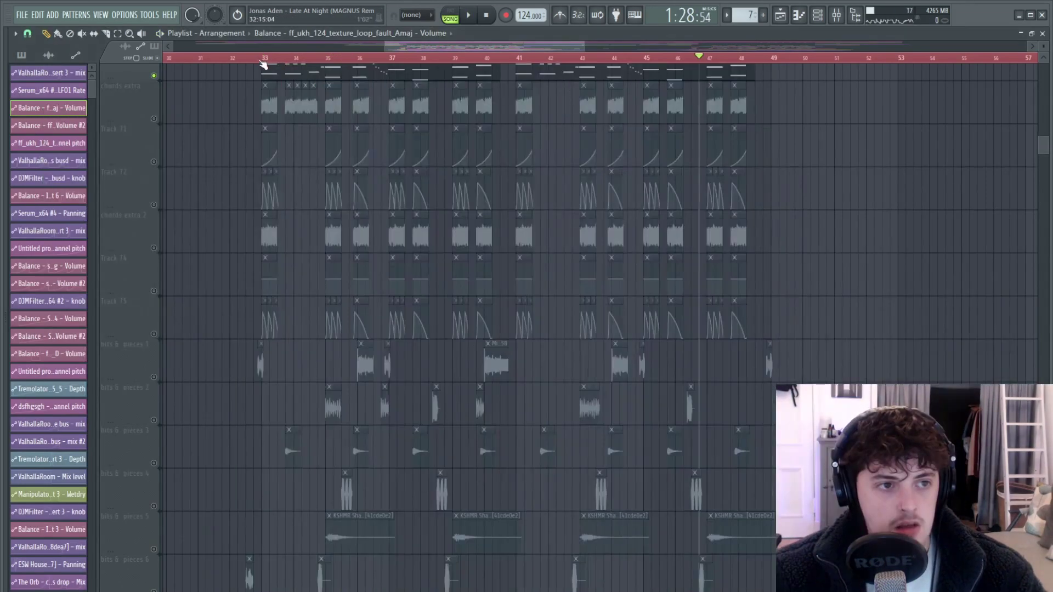
Step: Return the playhead to bar 33, mute the chords & bass playlist track and unmute chords extra
left_click(262, 58)
scroll(191, 310, "up", 6)
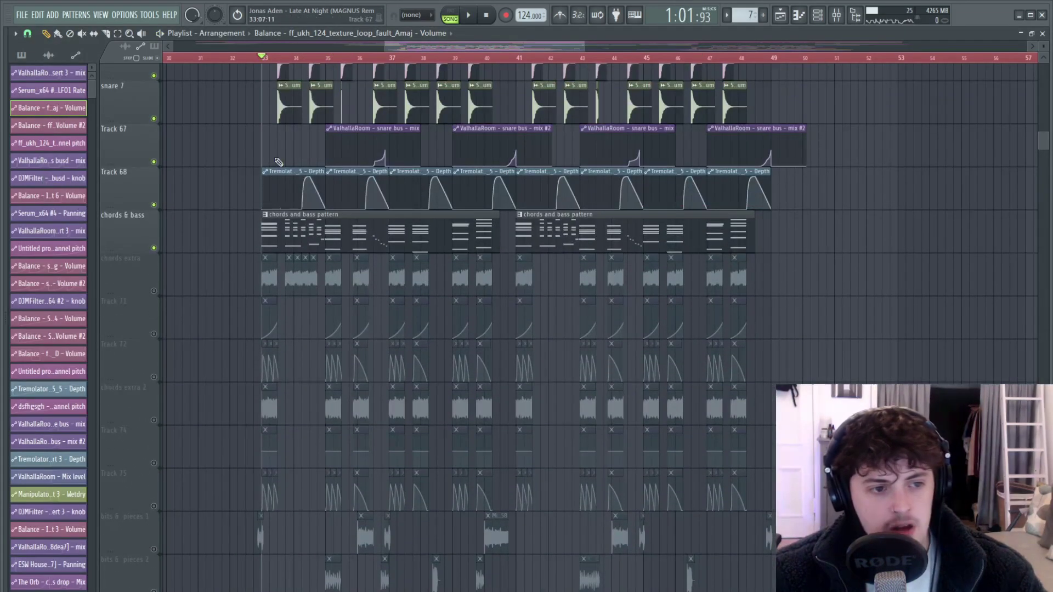
left_click(160, 336)
scroll(160, 337, "down", 4)
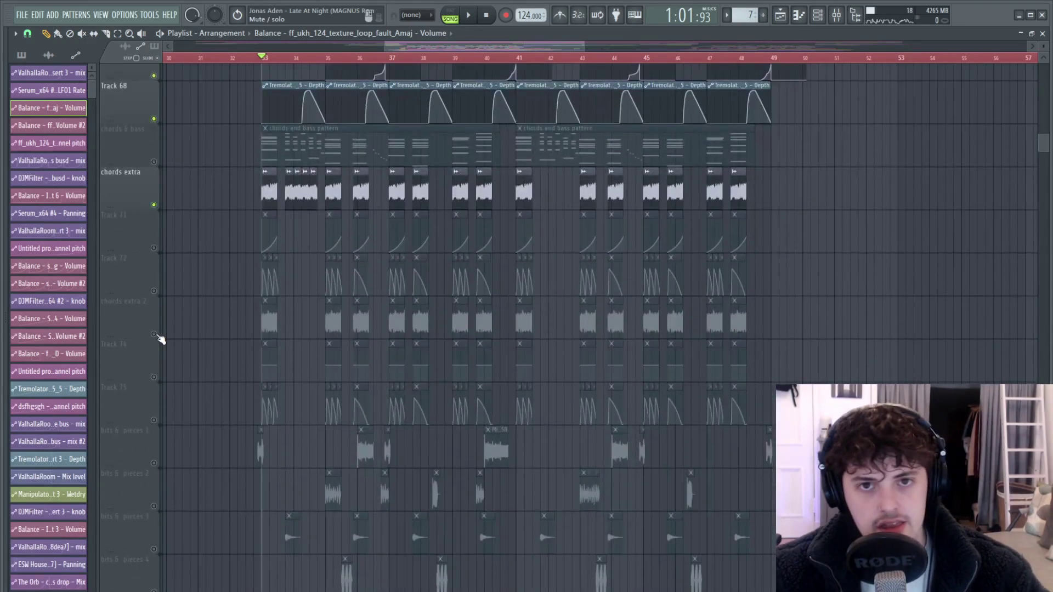
Step: Unmute Track 71 and Track 72 and play the chords extra layer from bar 33
left_click(154, 248)
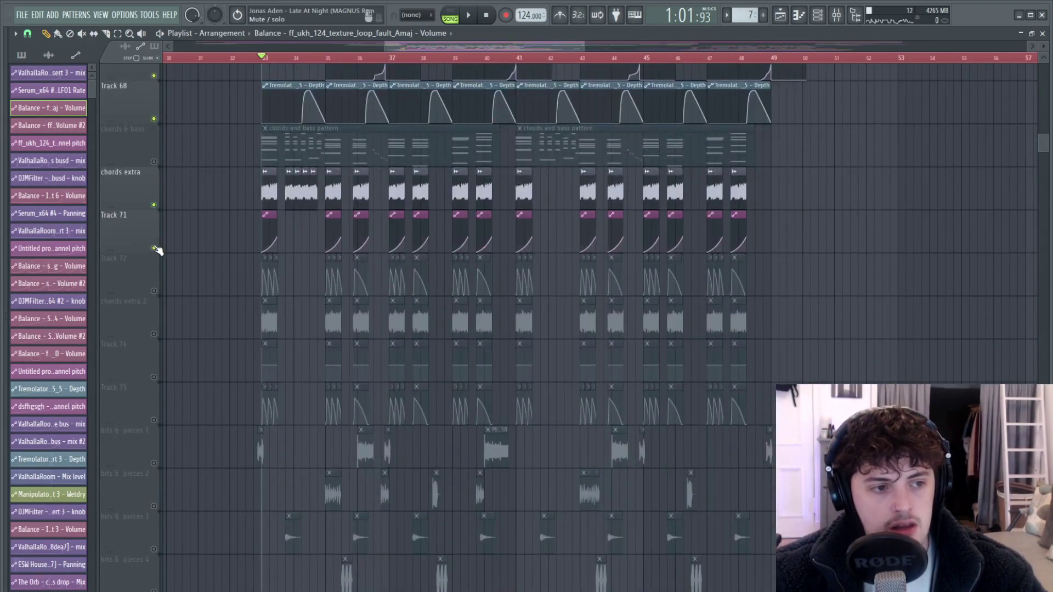
left_click(154, 291)
scroll(248, 298, "up", 4)
left_click_drag(364, 280, 442, 261)
scroll(311, 281, "up", 3)
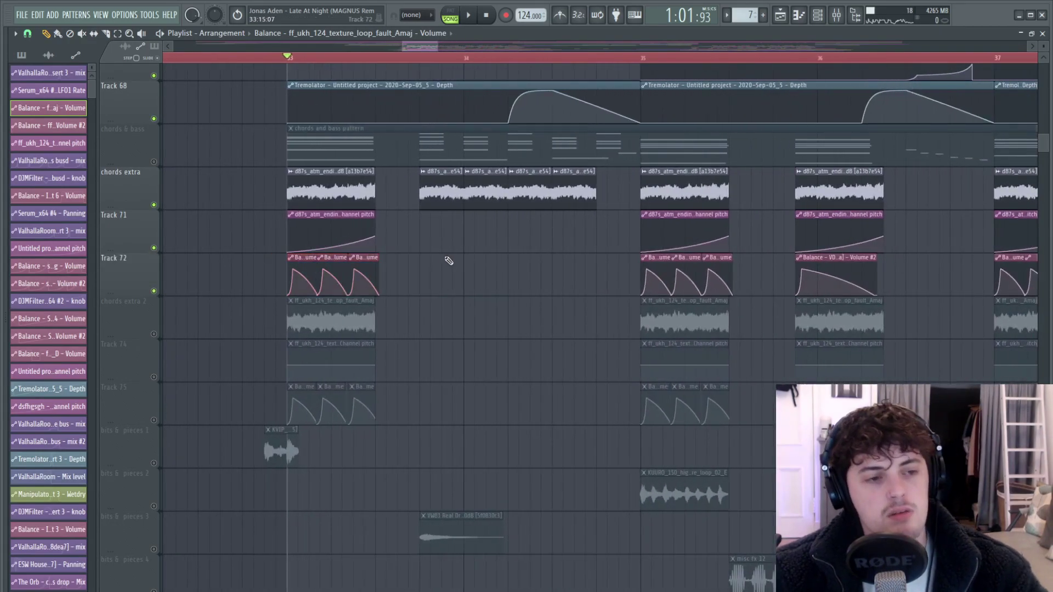
key("space")
key("space")
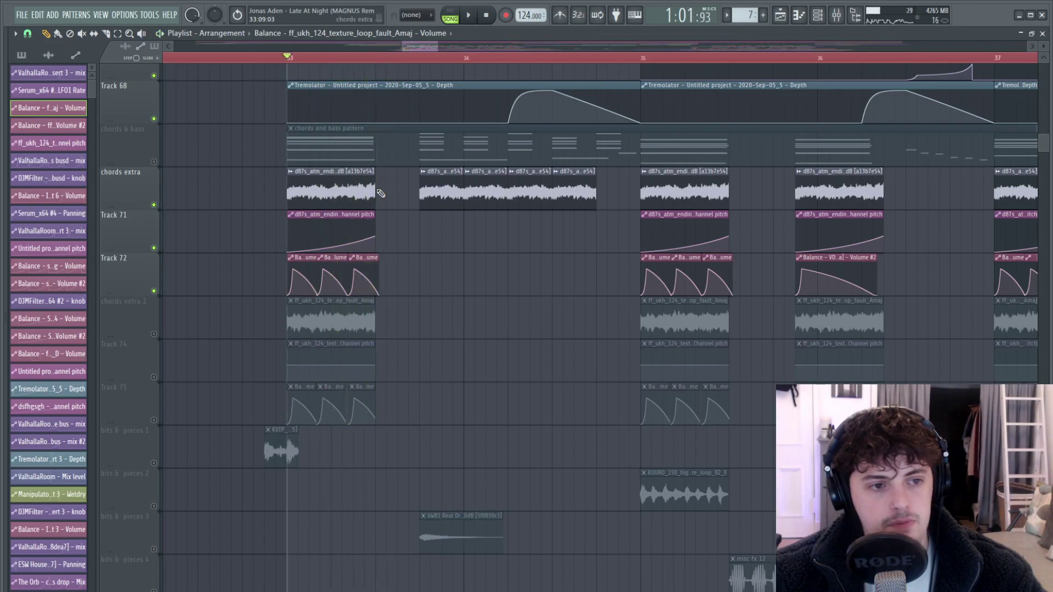
Step: Open the channel settings of the d87s_atm_ending sample on chords extra, play it from bar 33 and close the settings
double_click(359, 195)
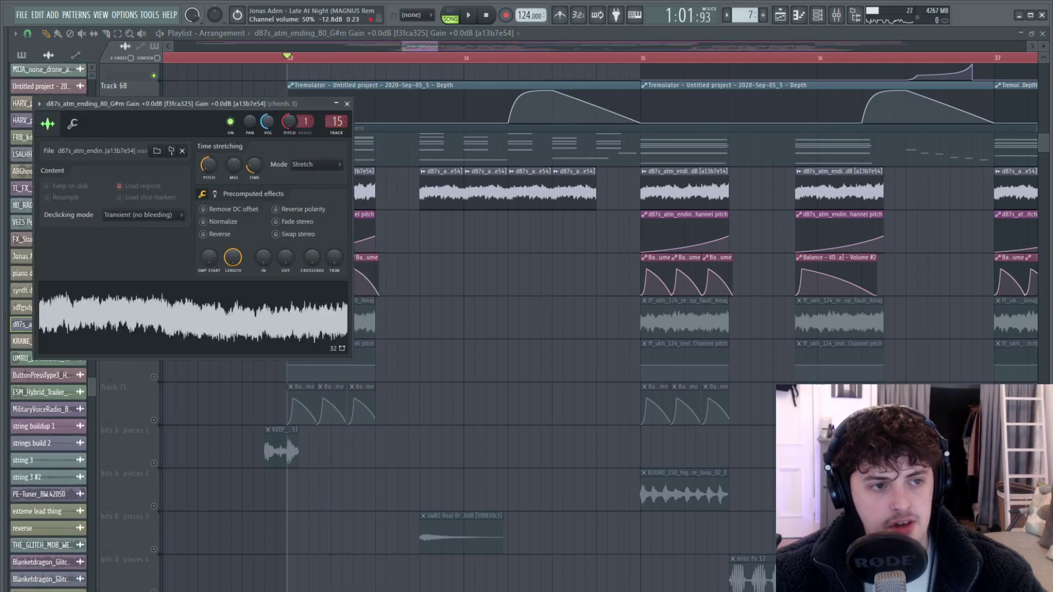
key("space")
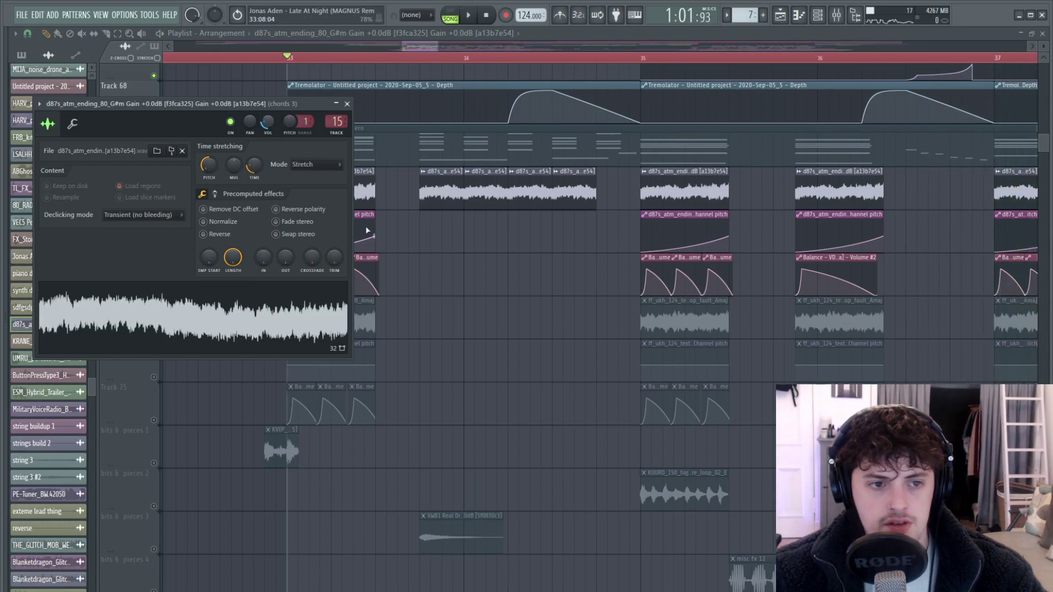
key("Escape")
Step: Unmute chords extra 2, Track 74 and Track 75, and mute chords extra
left_click(154, 334)
left_click(153, 376)
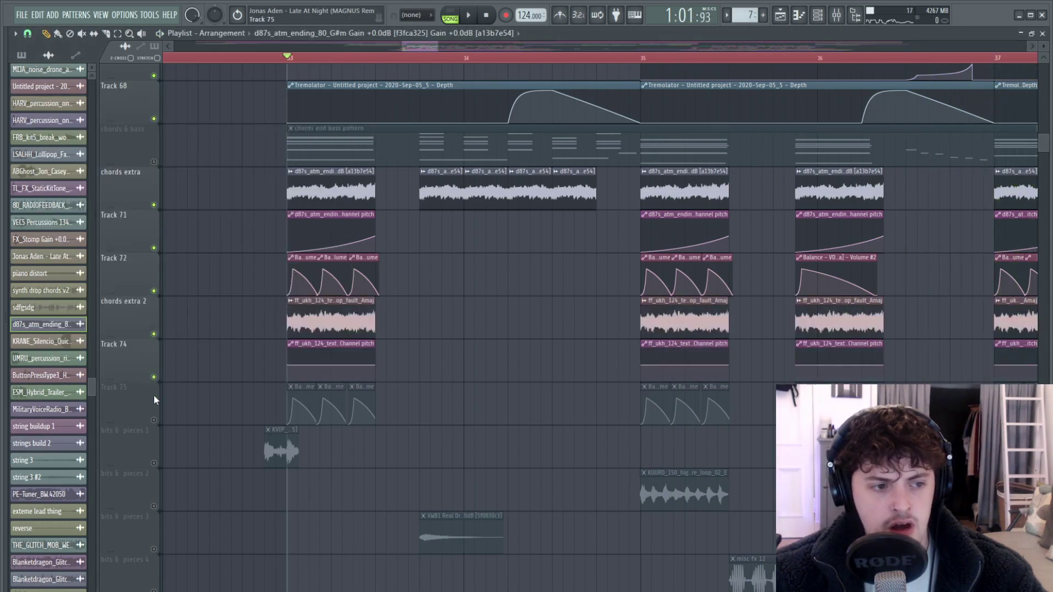
left_click(154, 421)
left_click(155, 205)
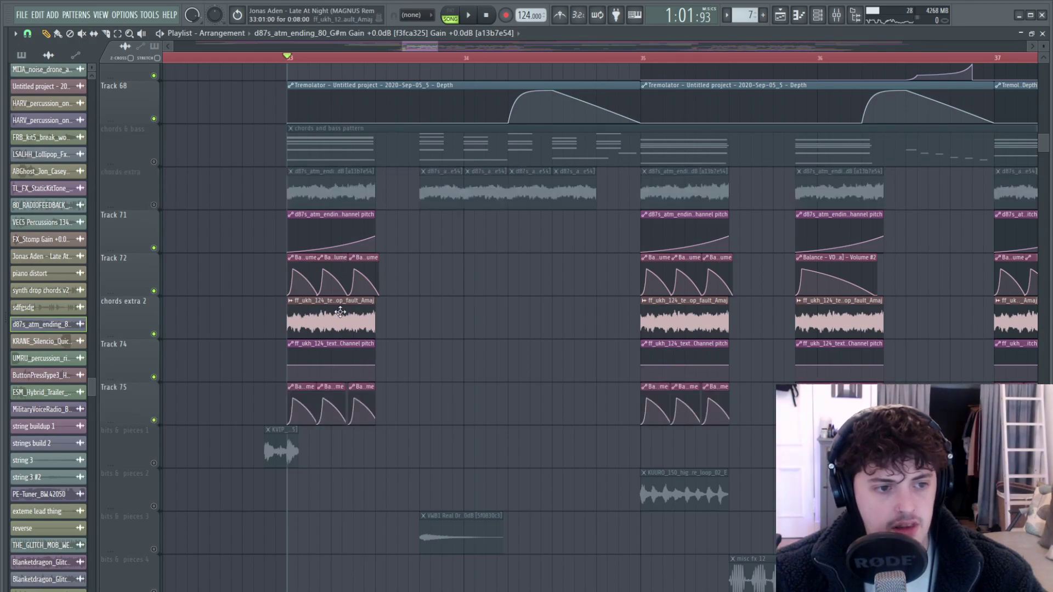
Step: Audition the ff_ukh_124_texture_loop_fault_Amaj sample on chords extra 2 with its channel settings open, and unmute chords extra
double_click(340, 311)
key("space")
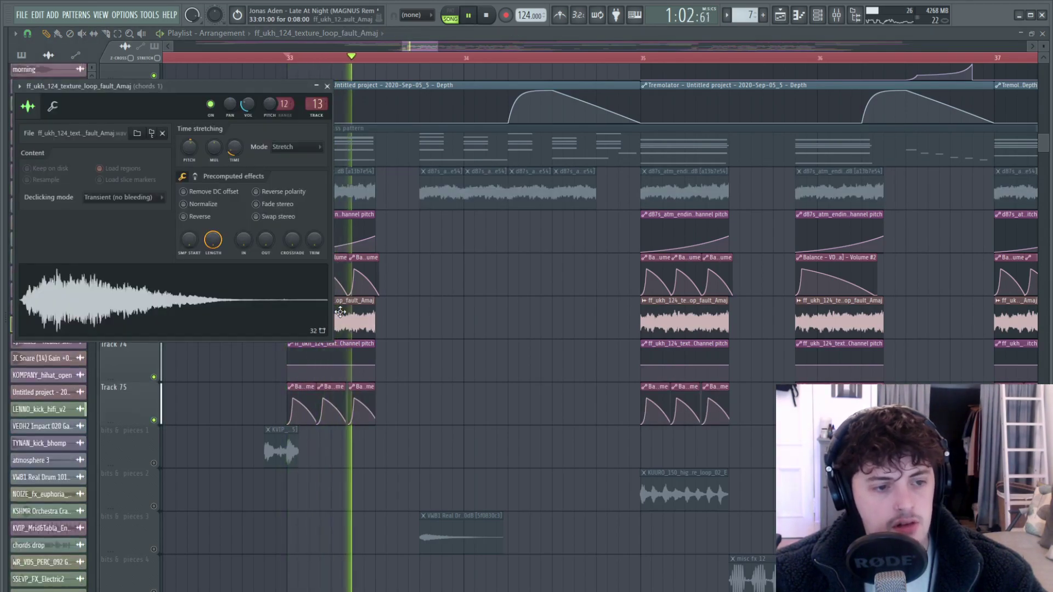
key("space")
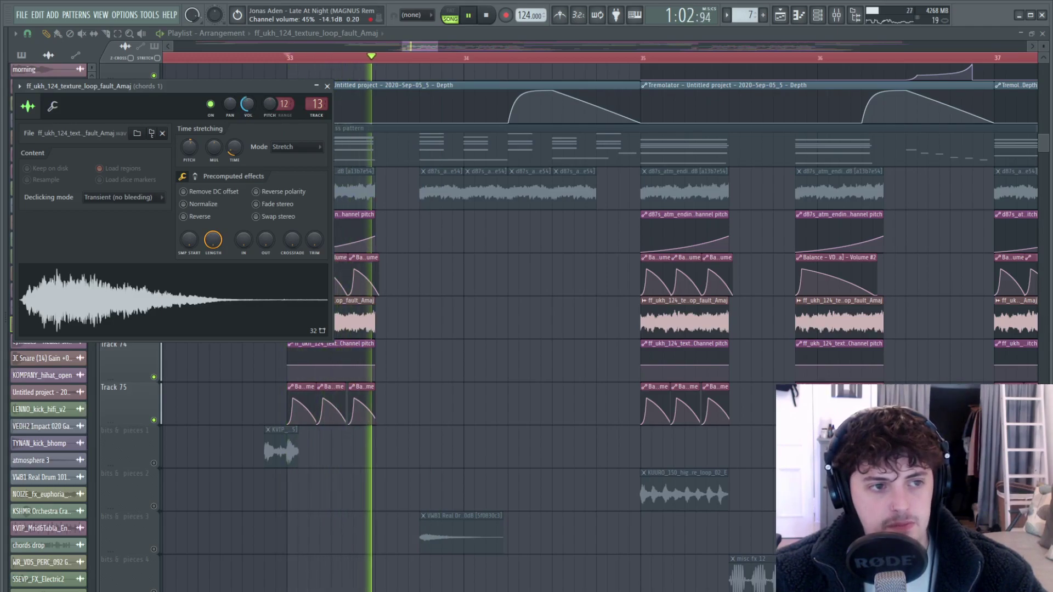
key("space")
key("Escape")
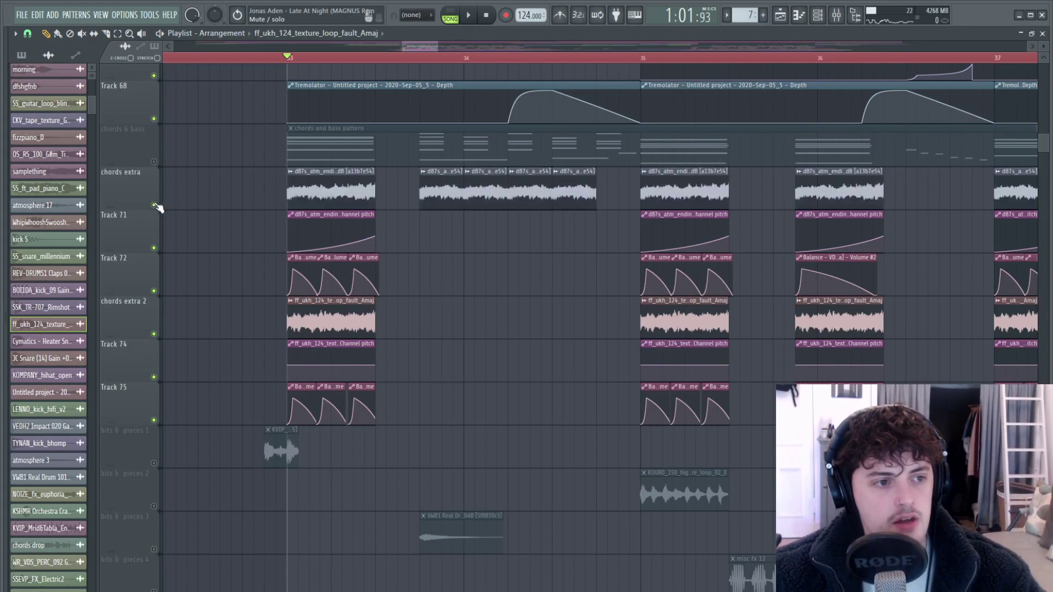
Step: Unmute the chords & bass track and play all the chord layers together from bar 33
key("space")
scroll(263, 282, "up", 4)
scroll(155, 262, "down", 1)
key("space")
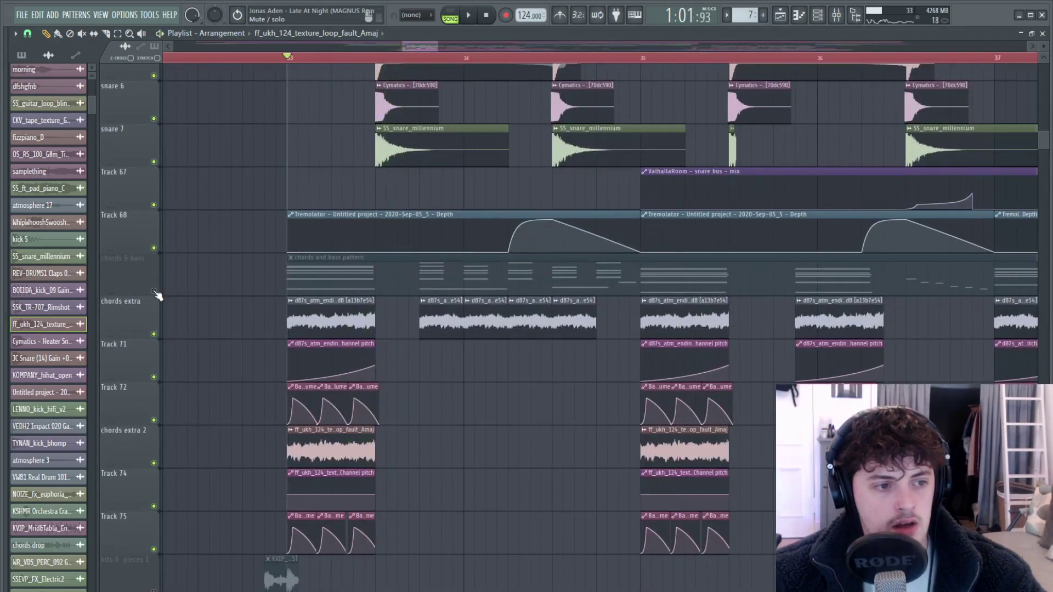
left_click(154, 291)
key("space")
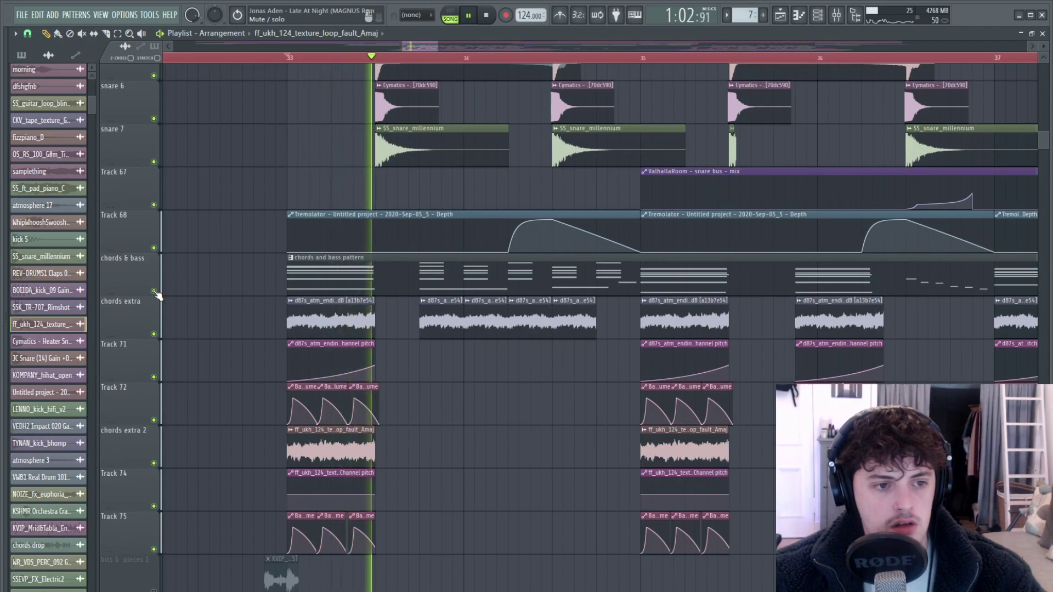
scroll(516, 357, "down", 3)
scroll(752, 369, "down", 4)
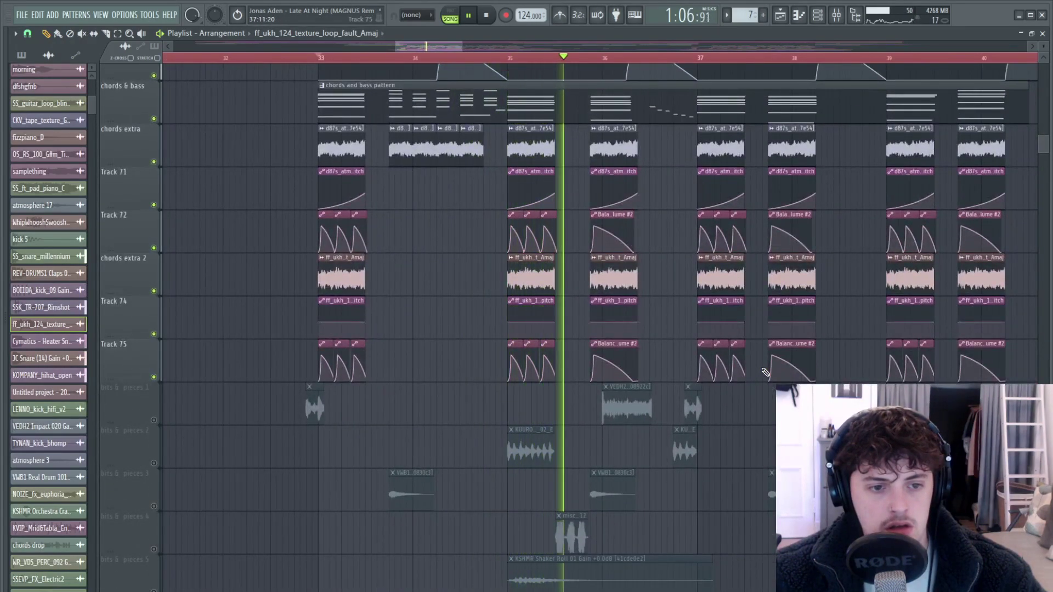
scroll(766, 372, "down", 3)
scroll(861, 366, "up", 3)
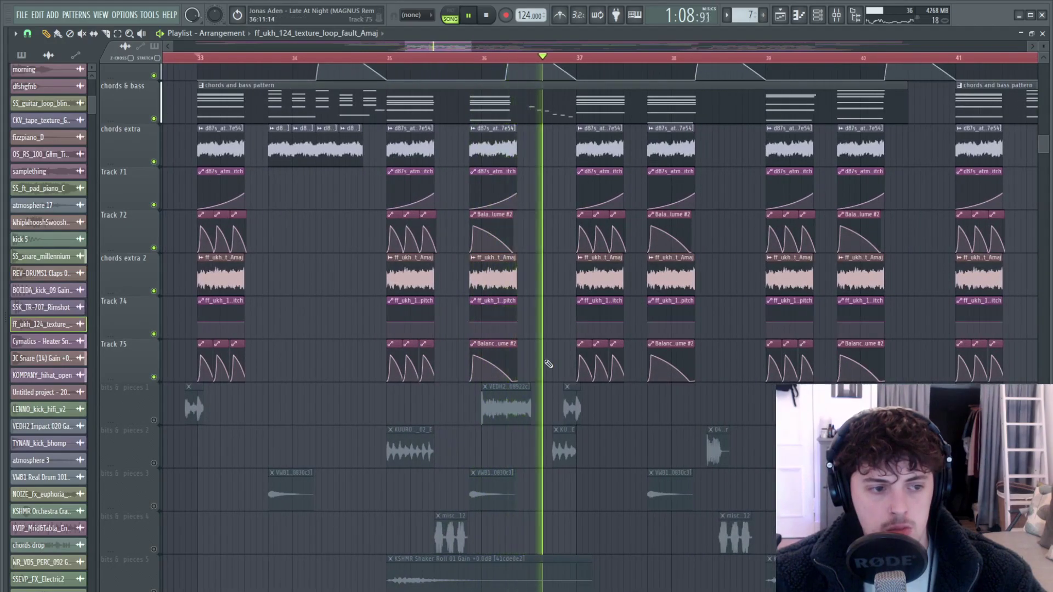
key("space")
Step: Mute all the chord tracks from Track 75 up to chords & bass
scroll(545, 364, "down", 3)
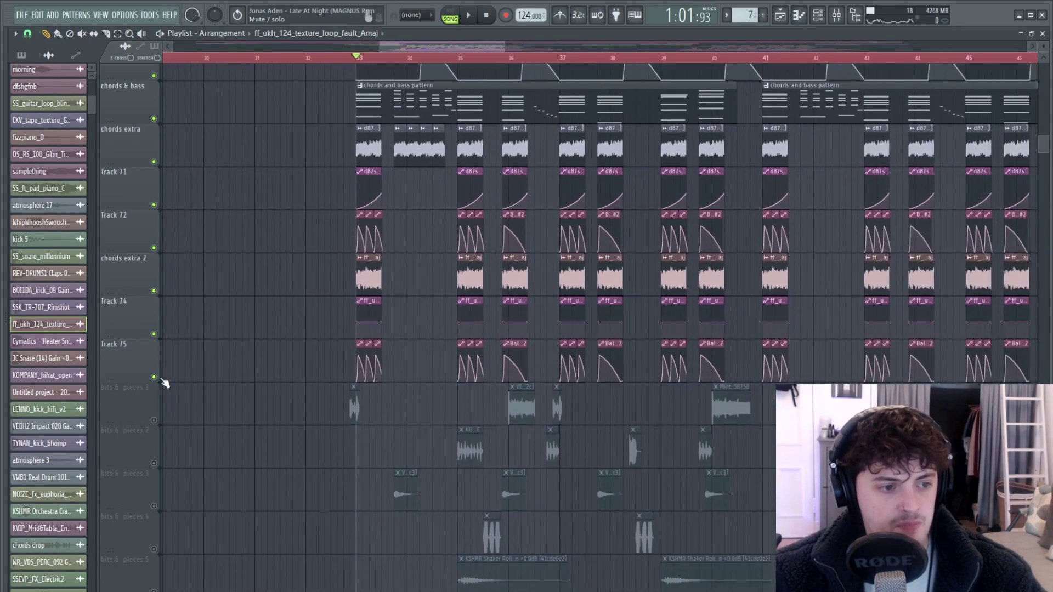
left_click_drag(162, 381, 154, 76)
scroll(398, 376, "down", 4)
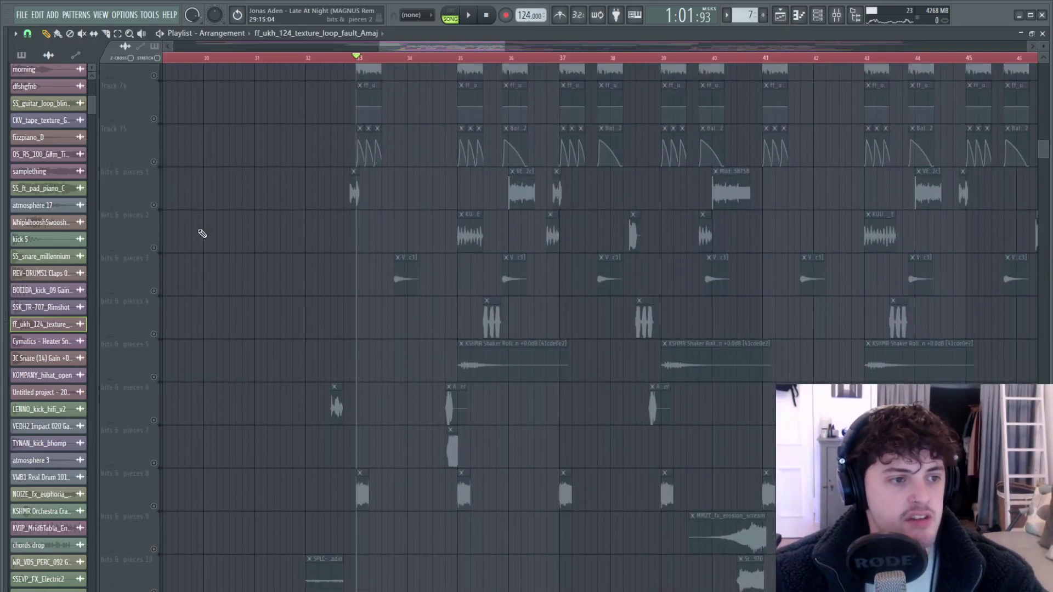
Step: Unmute the playlist tracks bits & pieces 1 through bits & pieces 9
left_click_drag(161, 206, 163, 297)
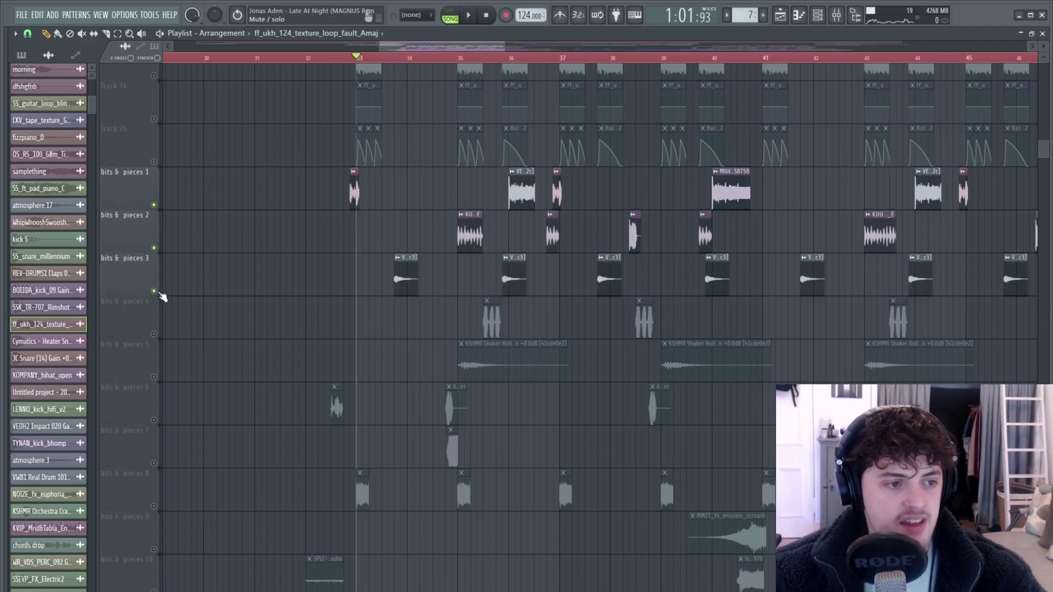
left_click_drag(158, 339, 155, 423)
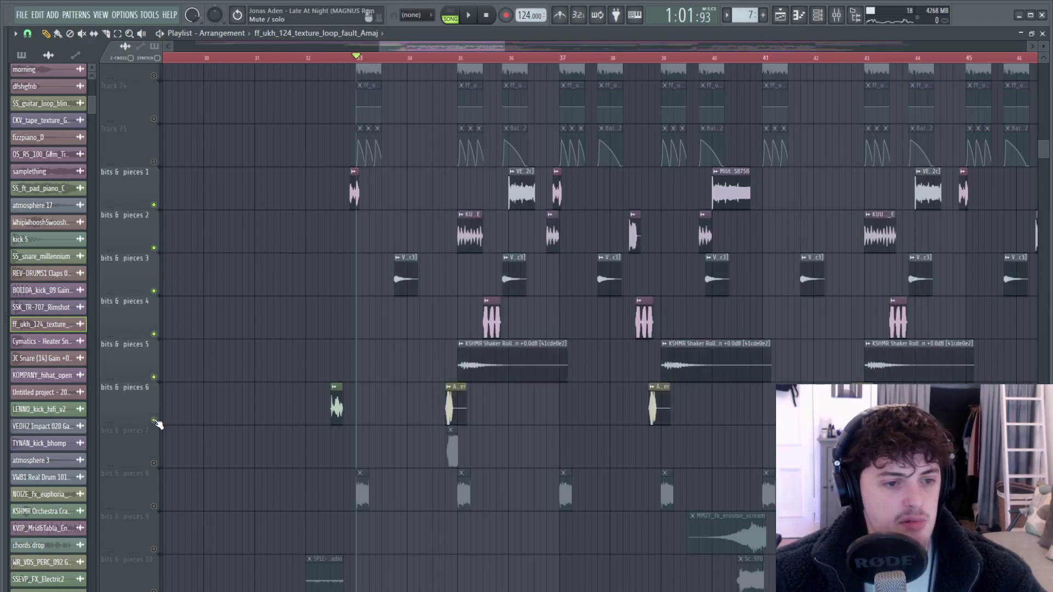
scroll(153, 416, "down", 4)
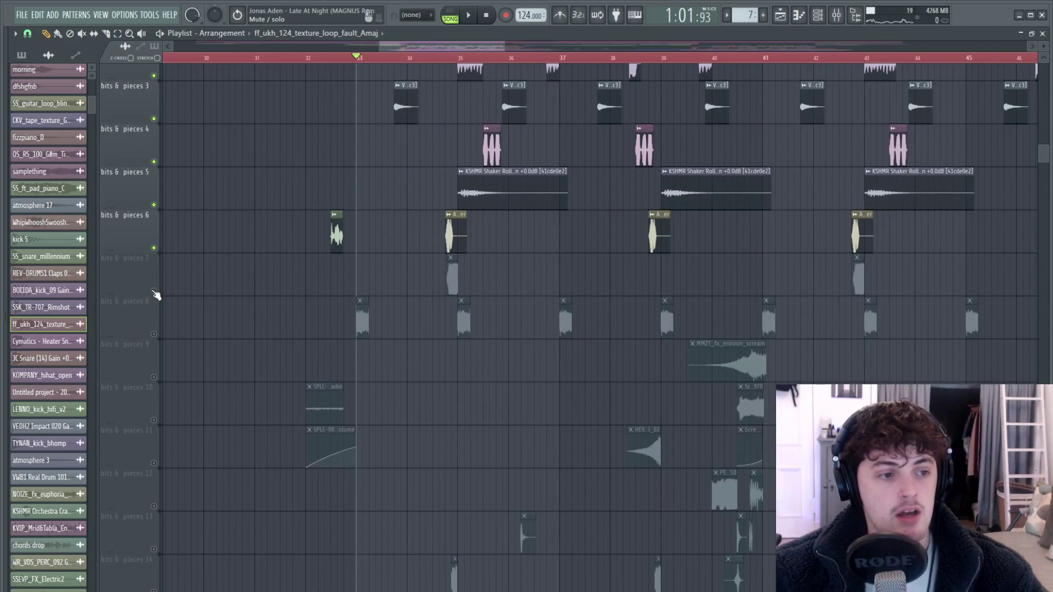
left_click_drag(156, 329, 162, 386)
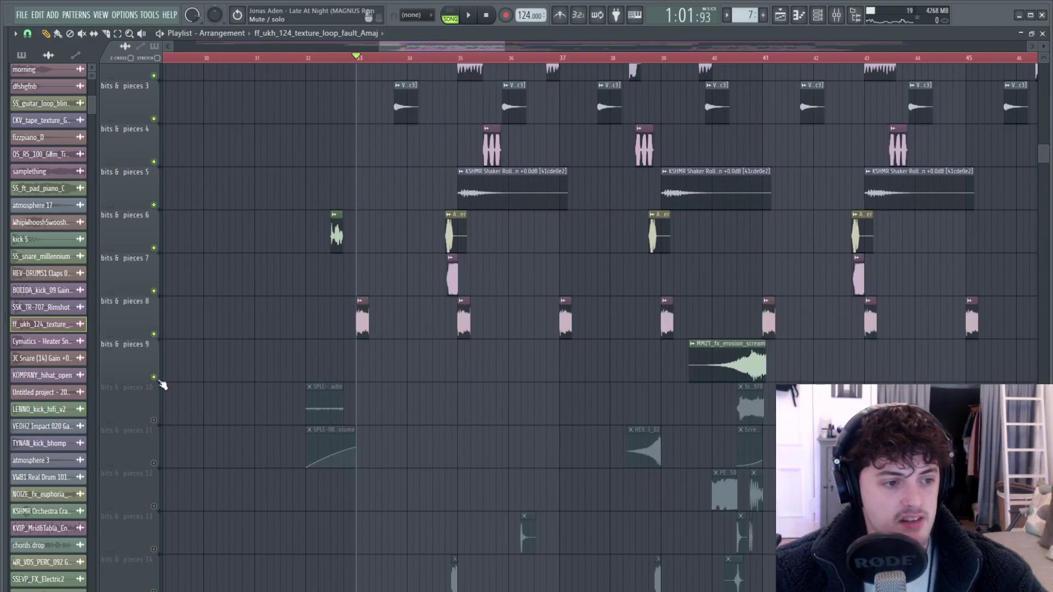
Step: Unmute the playlist tracks bits & pieces 10 through bits & pieces 19
left_click(155, 419)
scroll(154, 406, "down", 3)
left_click_drag(154, 334, 153, 391)
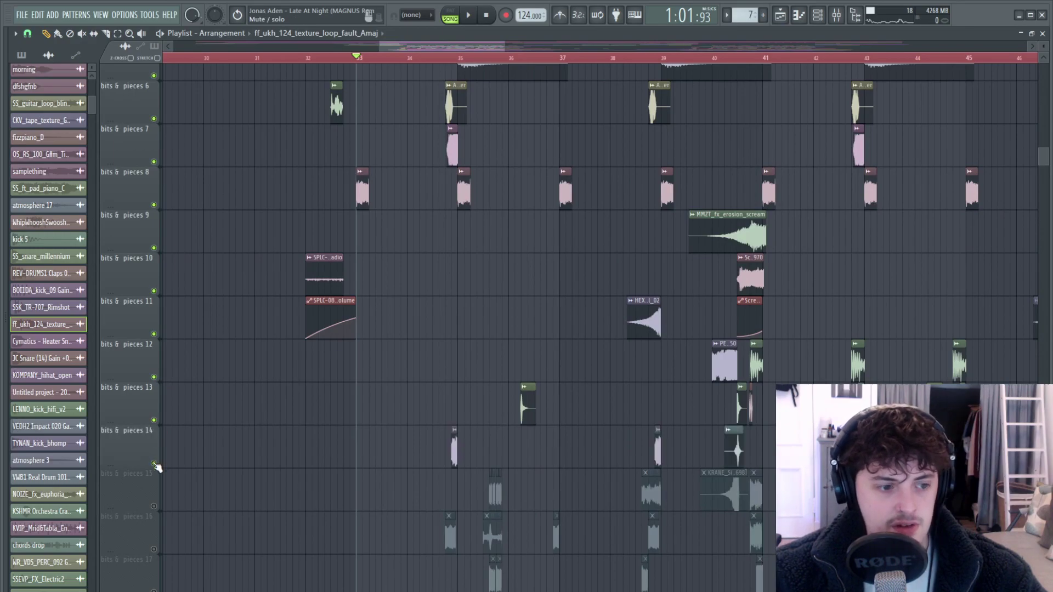
left_click(155, 507)
scroll(158, 496, "down", 3)
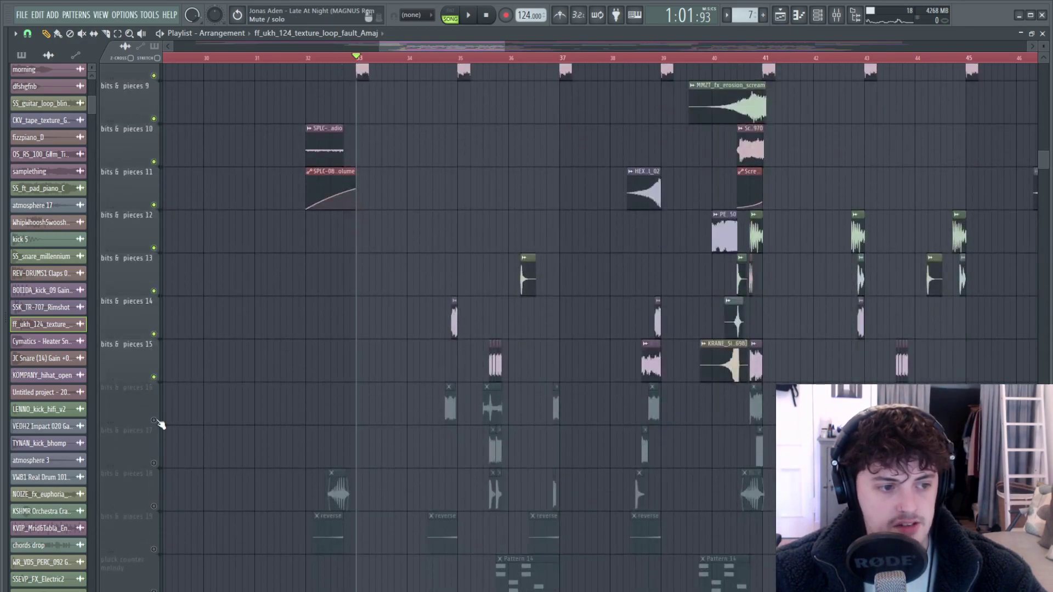
left_click(155, 421)
left_click(154, 506)
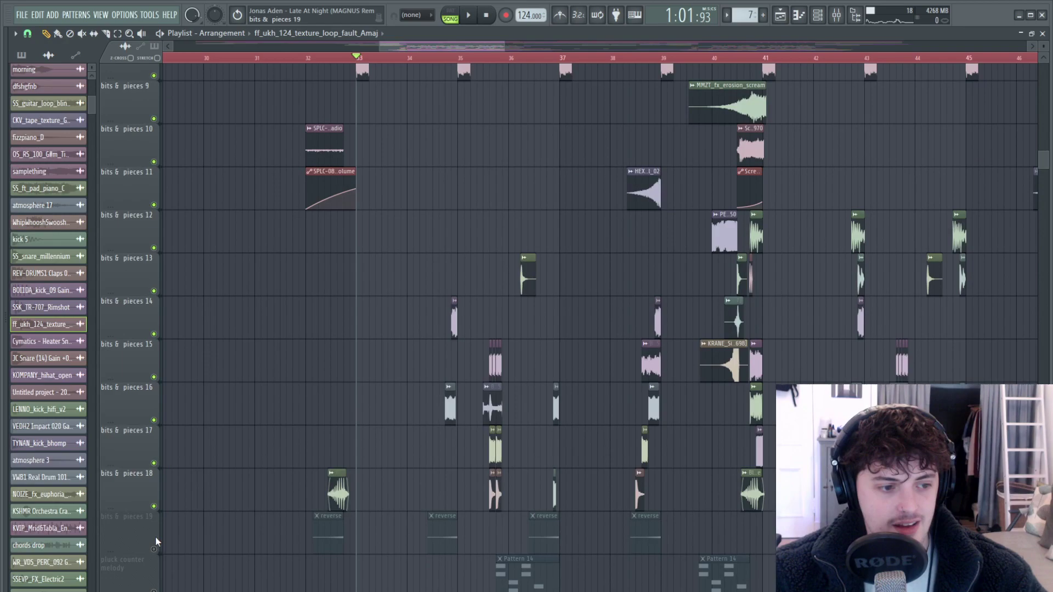
left_click(155, 549)
Step: Select the clips across bits & pieces 13 to 19 throughout the drop, and clear the selection
scroll(502, 412, "down", 3)
scroll(718, 387, "down", 2)
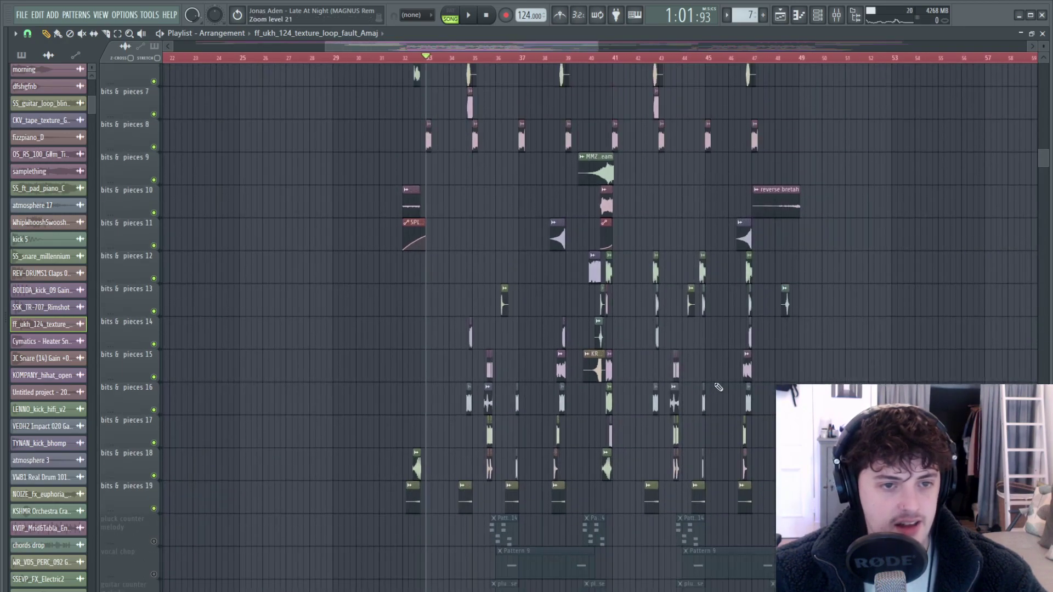
scroll(718, 387, "up", 1)
scroll(718, 387, "up", 1)
left_click_drag(888, 293, 214, 487)
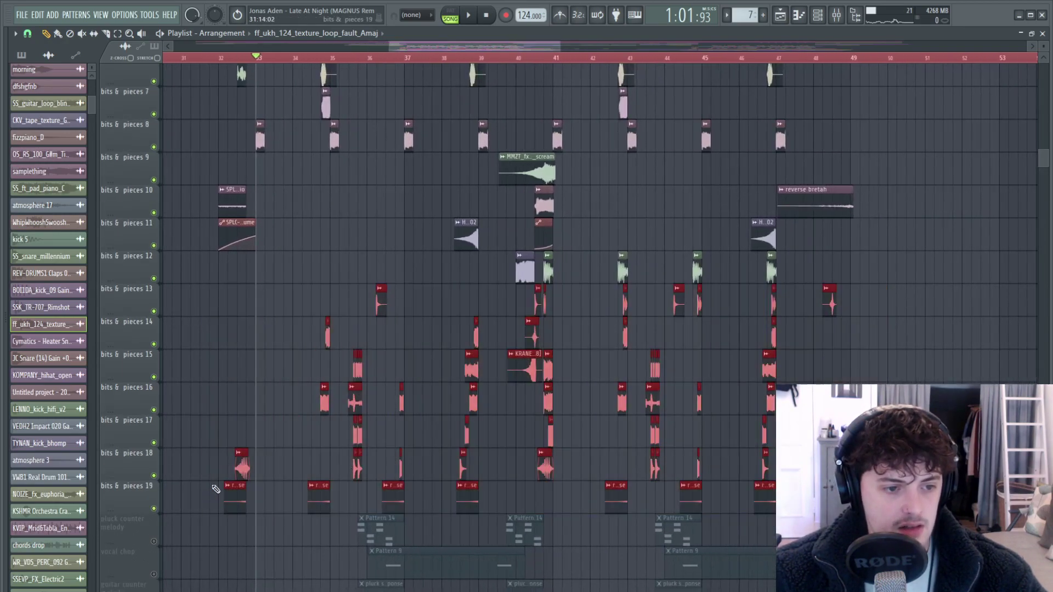
right_click(379, 256)
Step: Play the drop from the middle of bar 32 with the bits & pieces tracks in view, and stop after bar 48
scroll(382, 257, "up", 5)
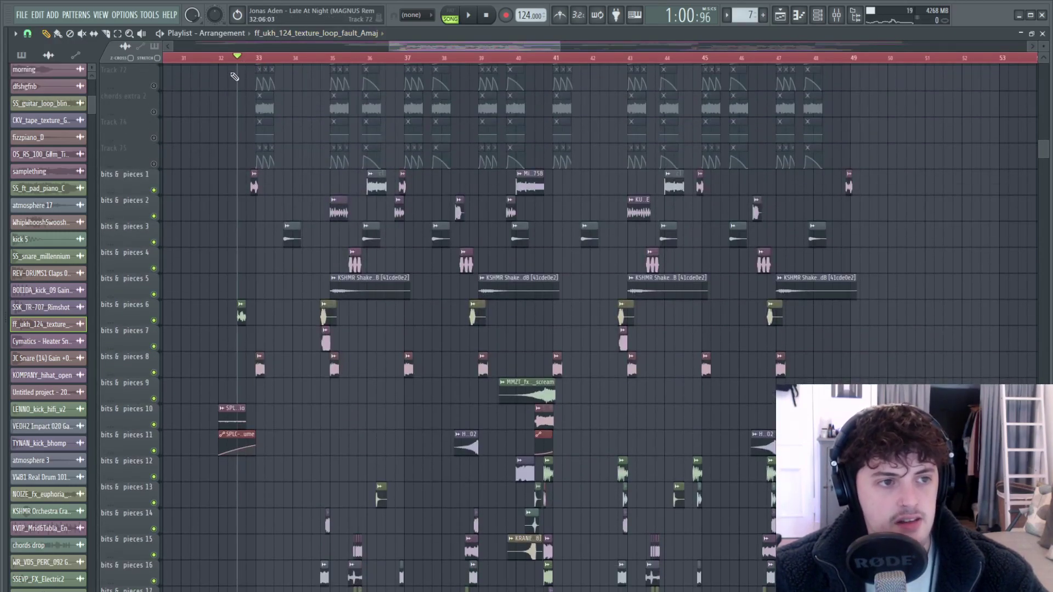
key("space")
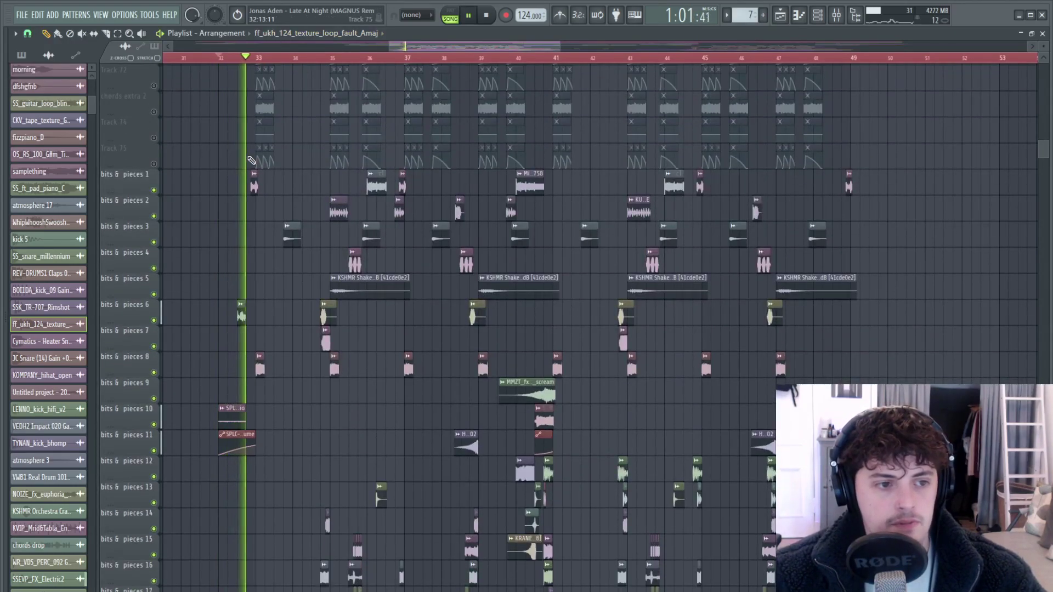
scroll(340, 329, "down", 4)
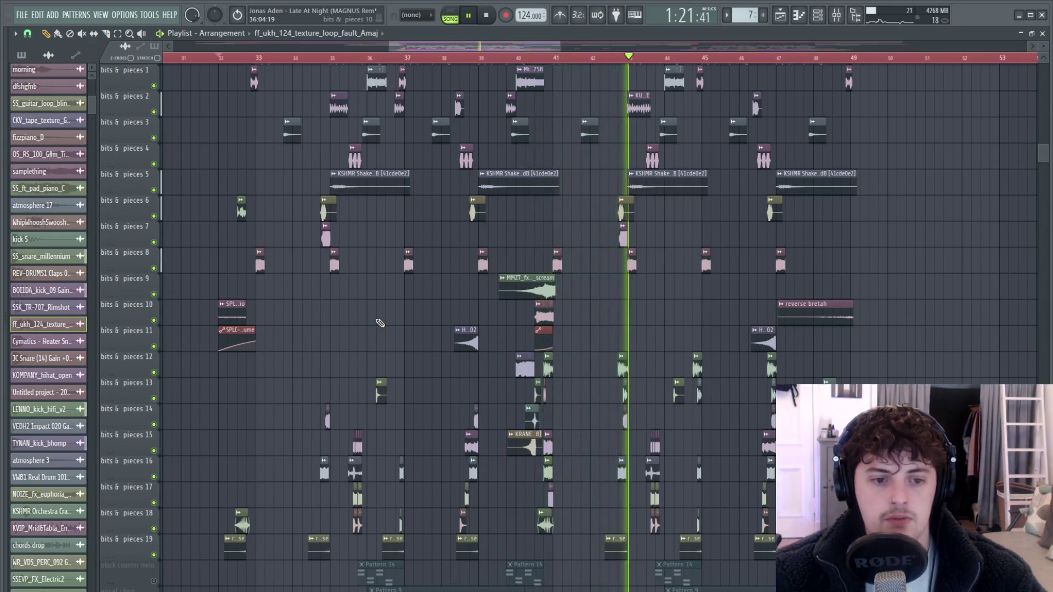
scroll(378, 323, "down", 2)
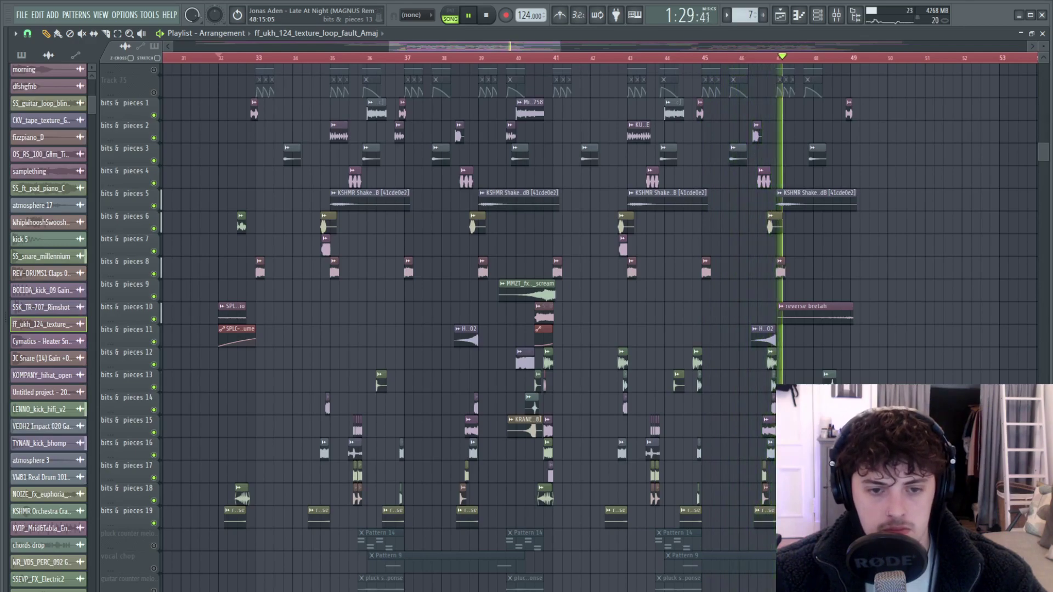
scroll(896, 366, "down", 4)
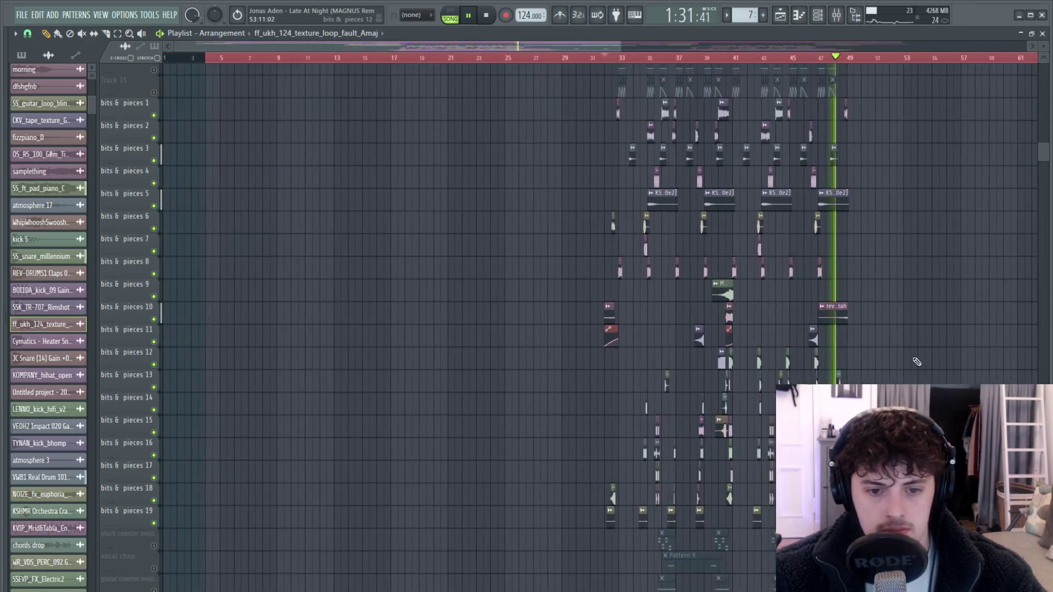
scroll(917, 364, "down", 2)
scroll(839, 368, "up", 5)
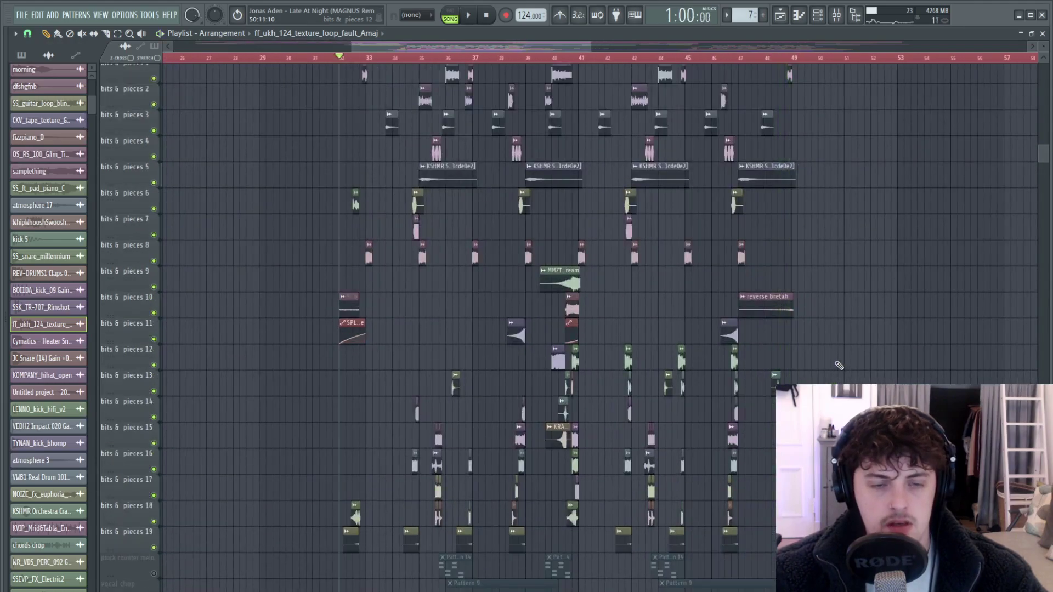
key("space")
Step: Look through the bits & pieces tracks and examine their effect clips closely between bars 35 and 42
scroll(836, 365, "up", 6)
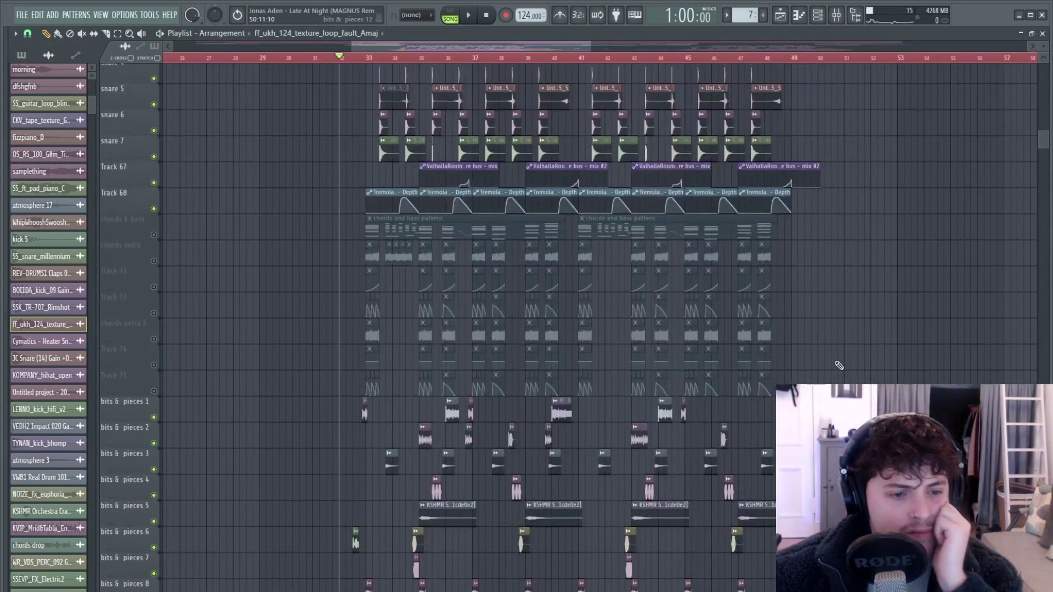
scroll(787, 289, "down", 5)
scroll(787, 289, "down", 3)
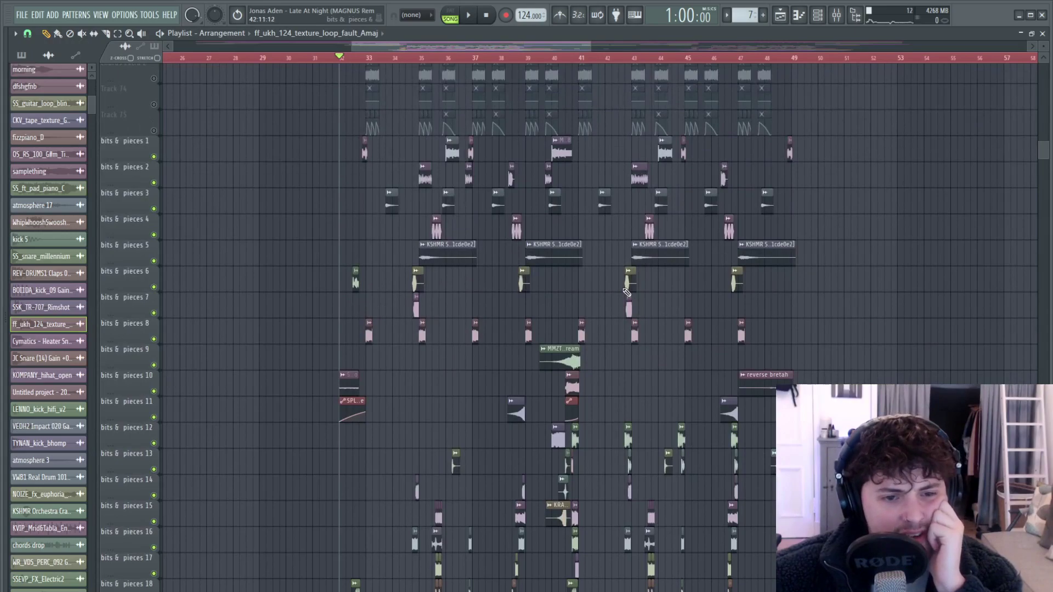
scroll(630, 285, "down", 6)
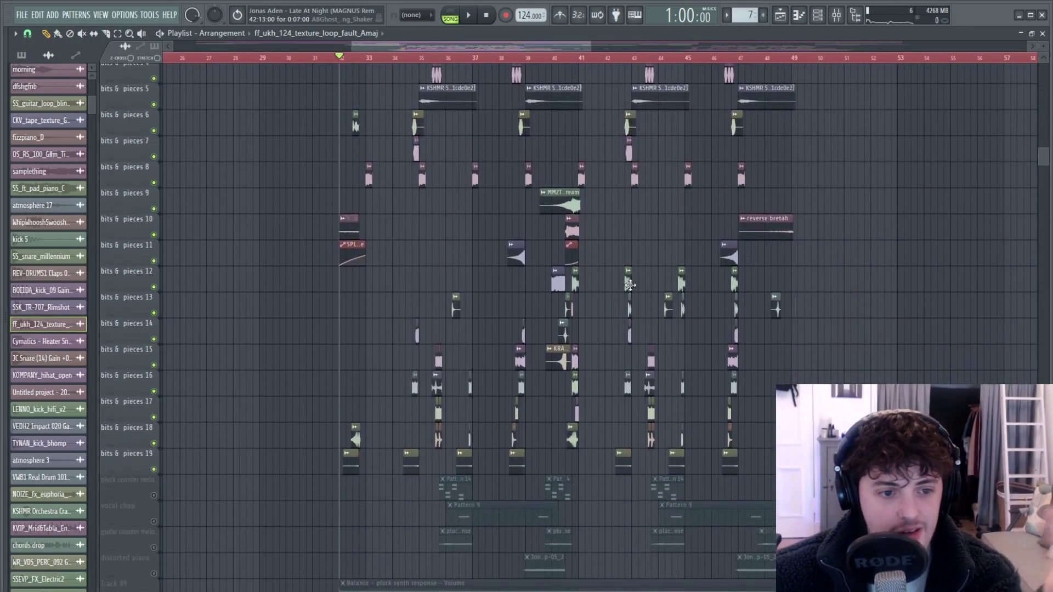
scroll(629, 284, "down", 3)
scroll(479, 247, "up", 3, "ctrl")
scroll(480, 247, "up", 2, "ctrl")
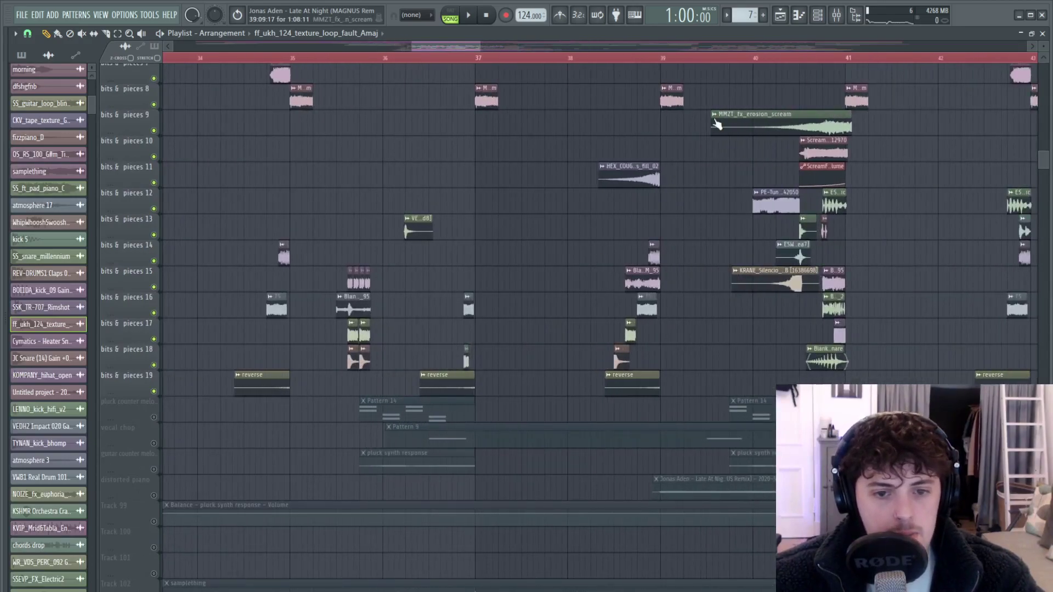
Step: Play the bits & pieces clips from just after bar 38 and stop before bar 39
key("space")
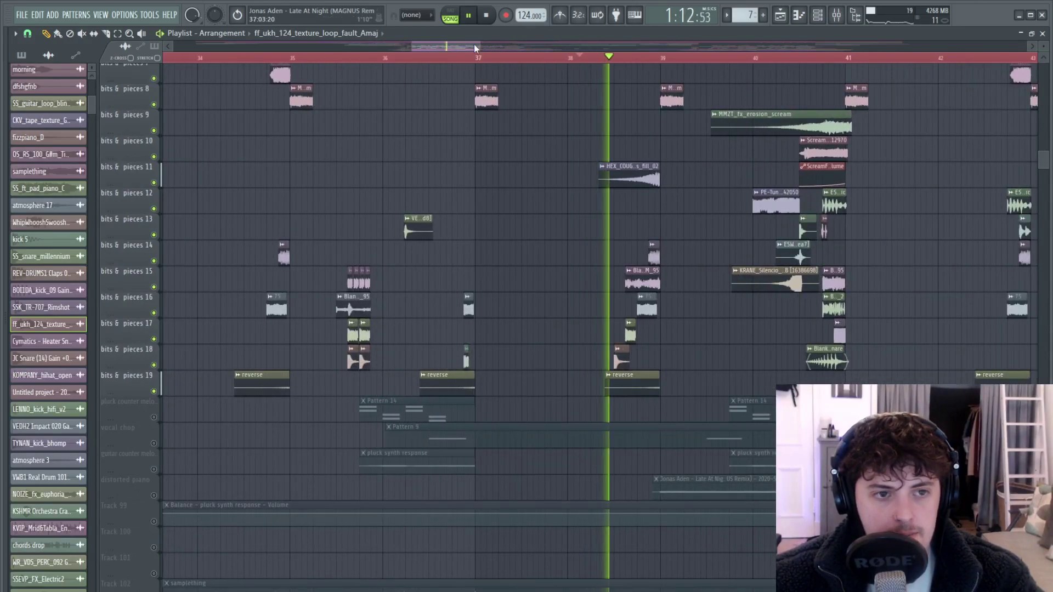
key("space")
scroll(645, 360, "up", 8)
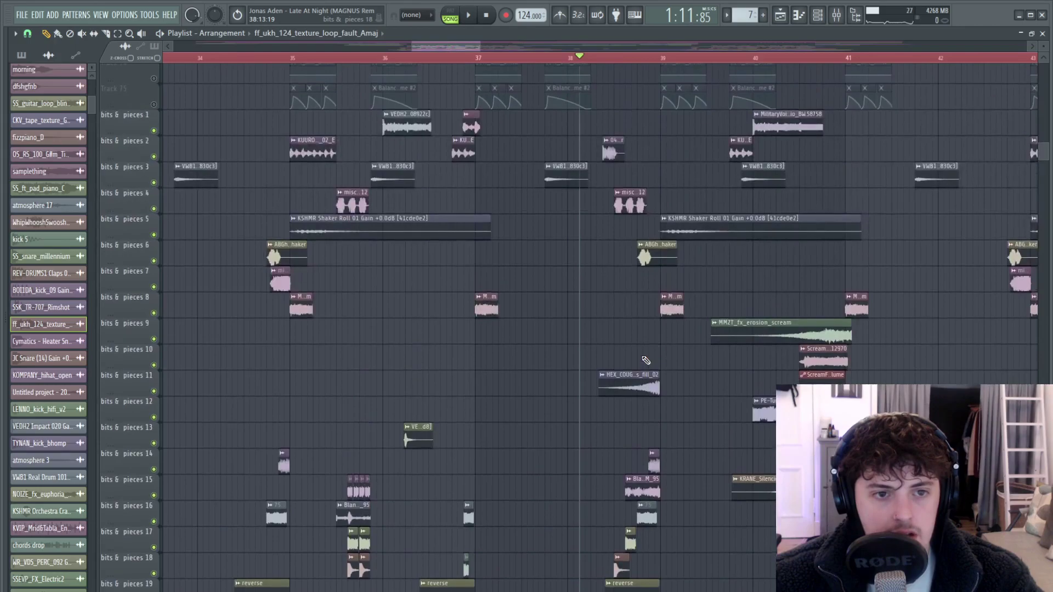
Step: Check the sample settings of the 048_Bass_D# clip in bits & pieces 2, and play the passage from just after bar 38
scroll(645, 360, "up", 4, "ctrl")
double_click(579, 141)
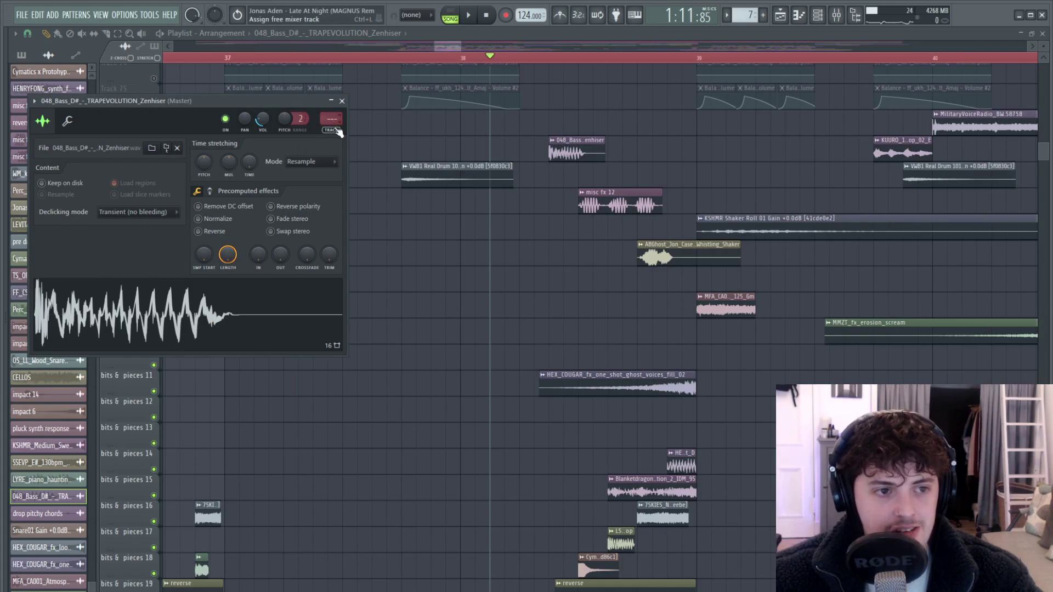
key("Escape")
key("space")
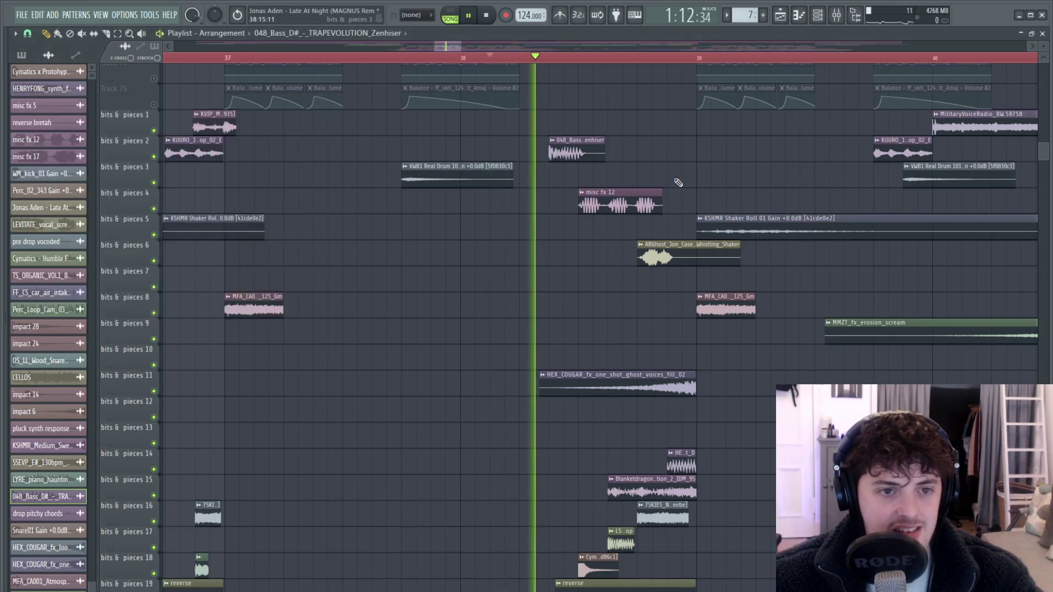
key("space")
Step: Open the sample settings of the Blanketdragon glitch drum loop clip in bits & pieces 15 before bar 39, and close them
scroll(707, 197, "down", 3)
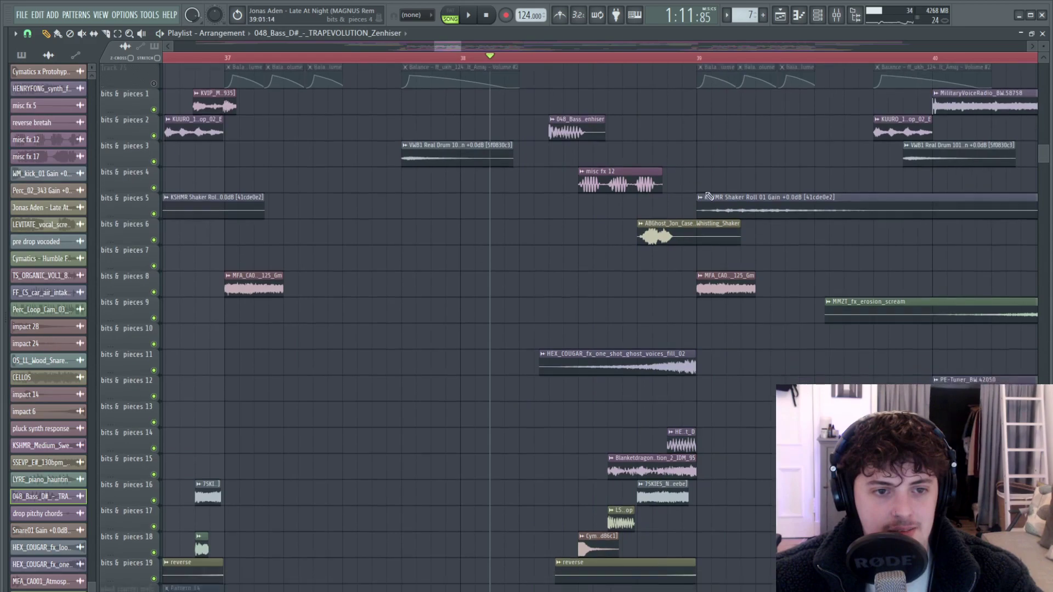
scroll(713, 307, "down", 4, "ctrl")
left_click(735, 416)
double_click(734, 415)
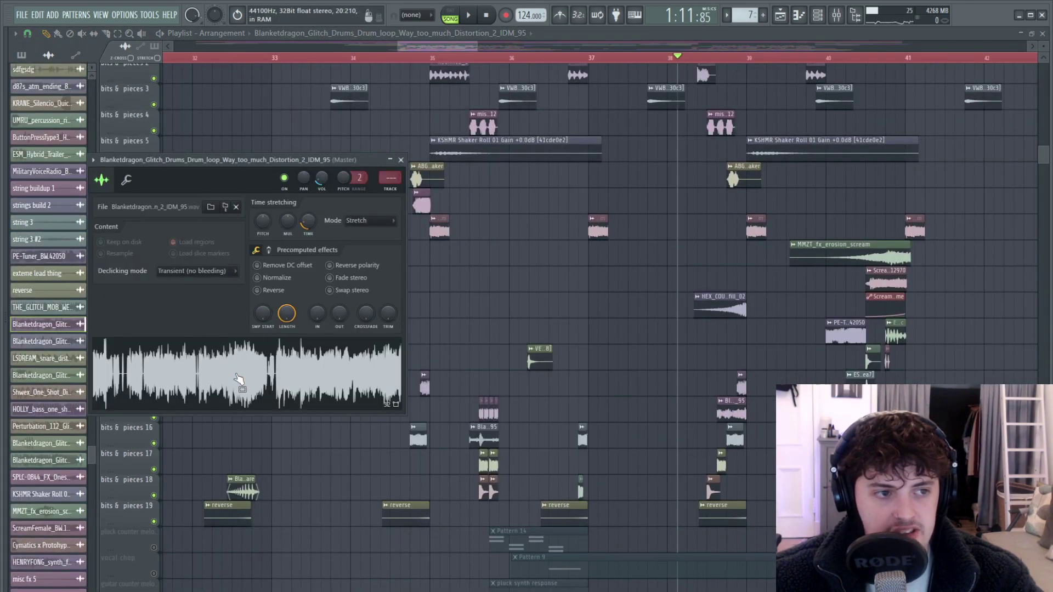
double_click(741, 385)
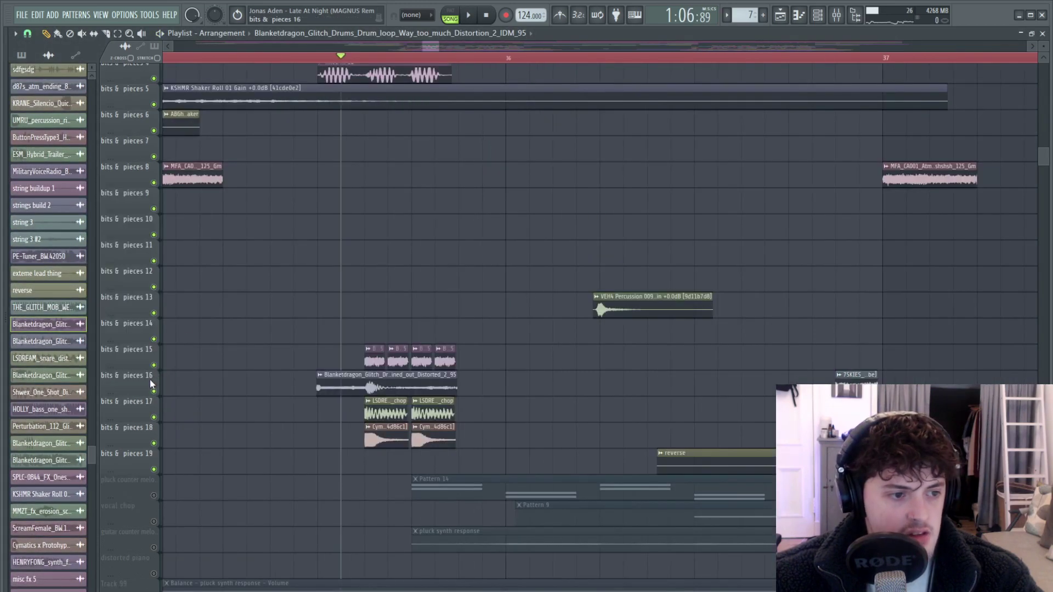
Step: Solo bits & pieces 15, play its glitch chops before bar 36, and check the sample settings of the last chop
right_click(154, 364)
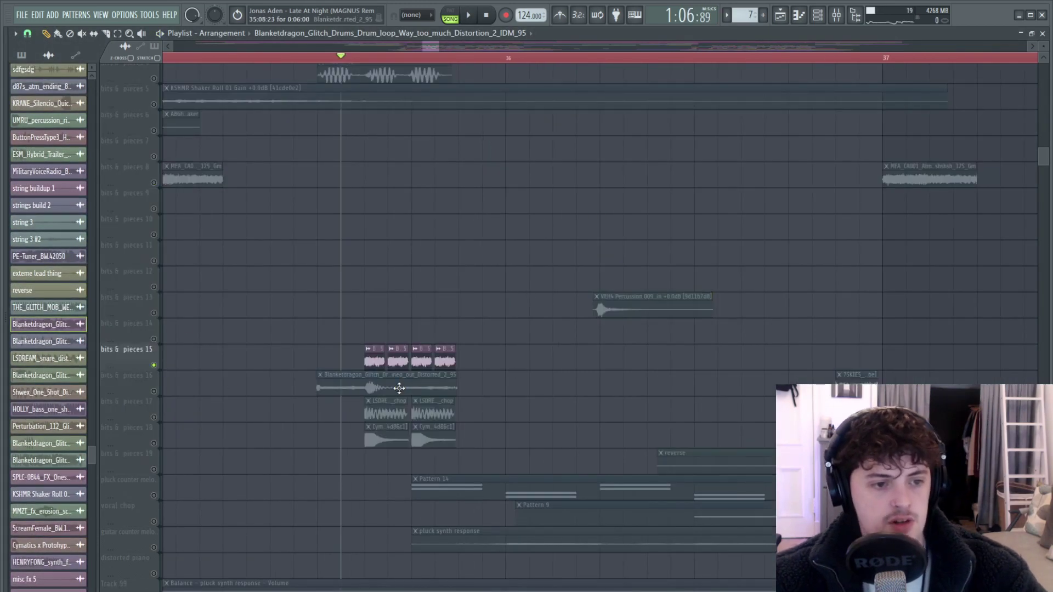
key("space")
key("space")
double_click(439, 357)
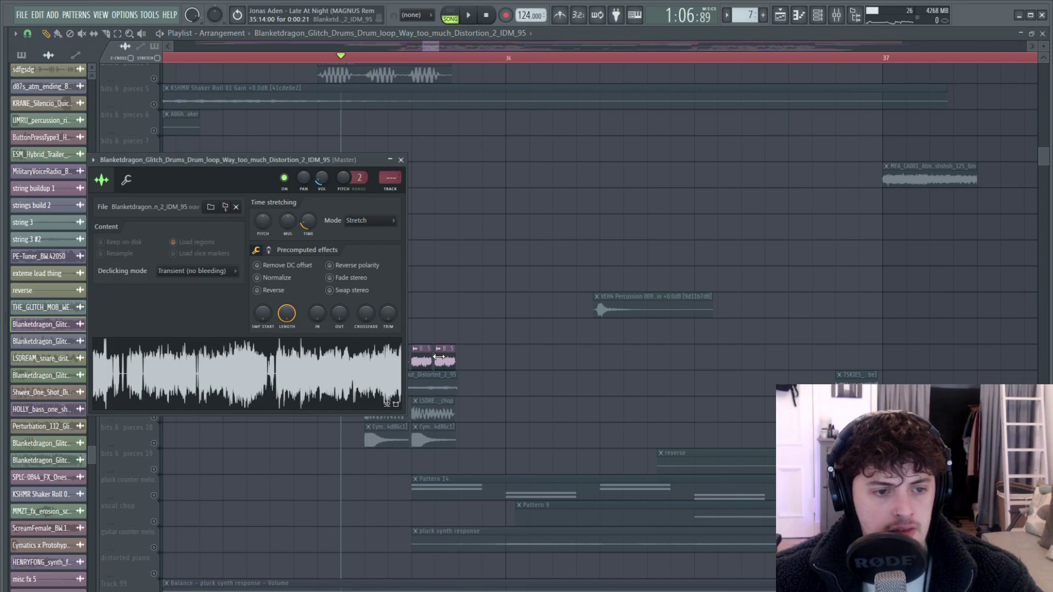
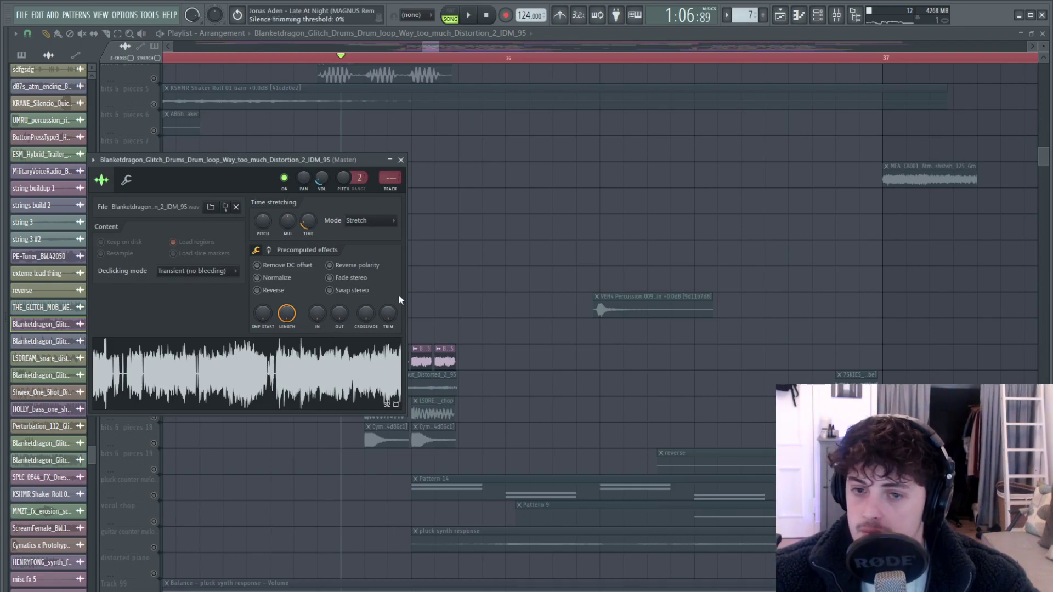
right_click(495, 268)
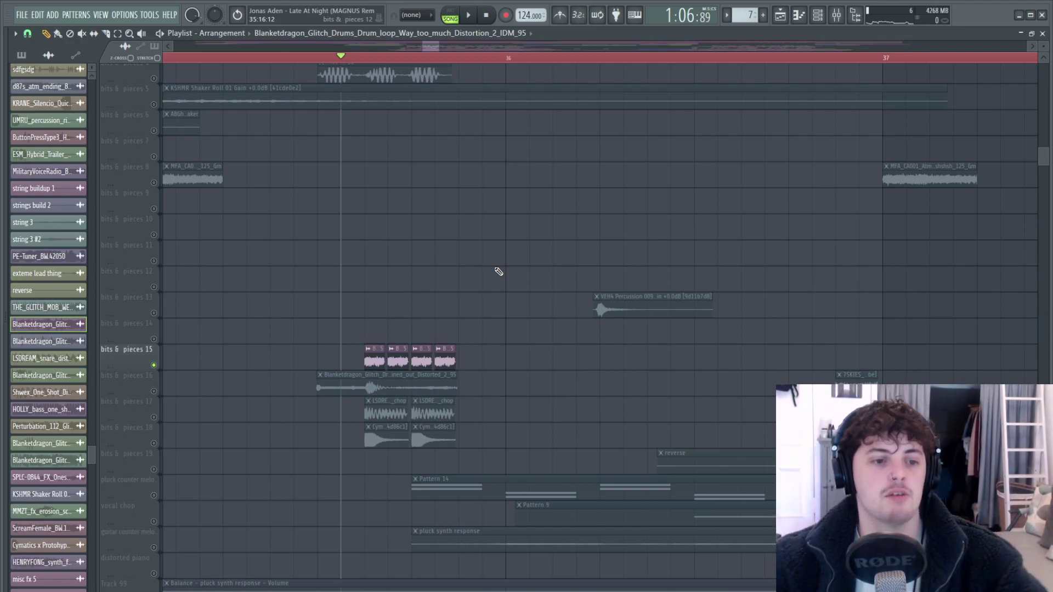
Step: Play the soloed bits & pieces 15 clips leading into bar 39 and those leading into bar 41
scroll(495, 269, "down", 5)
scroll(811, 275, "up", 2)
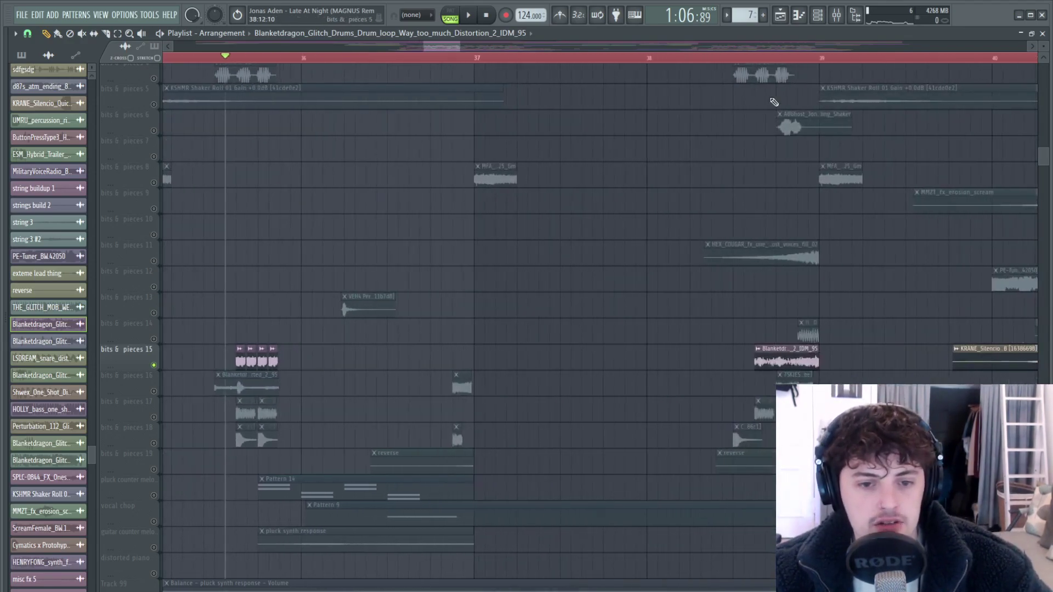
left_click(752, 59)
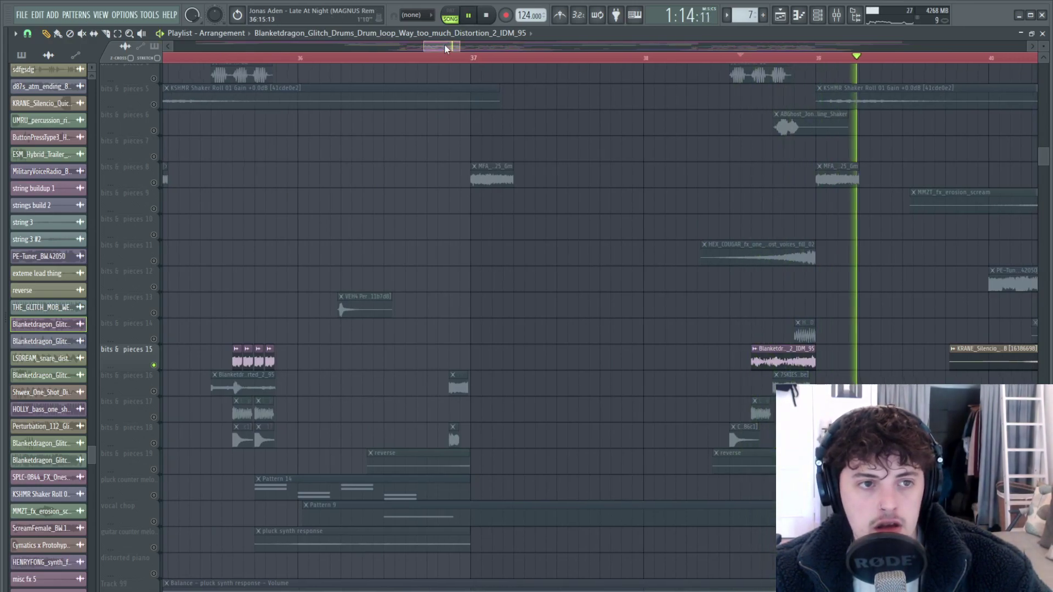
left_click_drag(444, 46, 465, 48)
key("space")
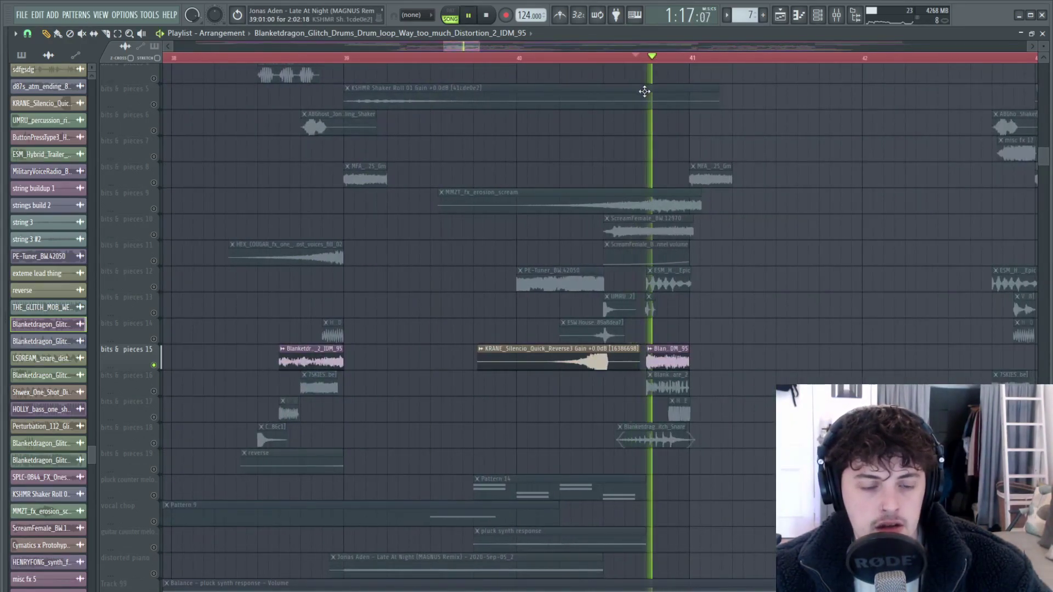
key("space")
scroll(627, 219, "down", 3)
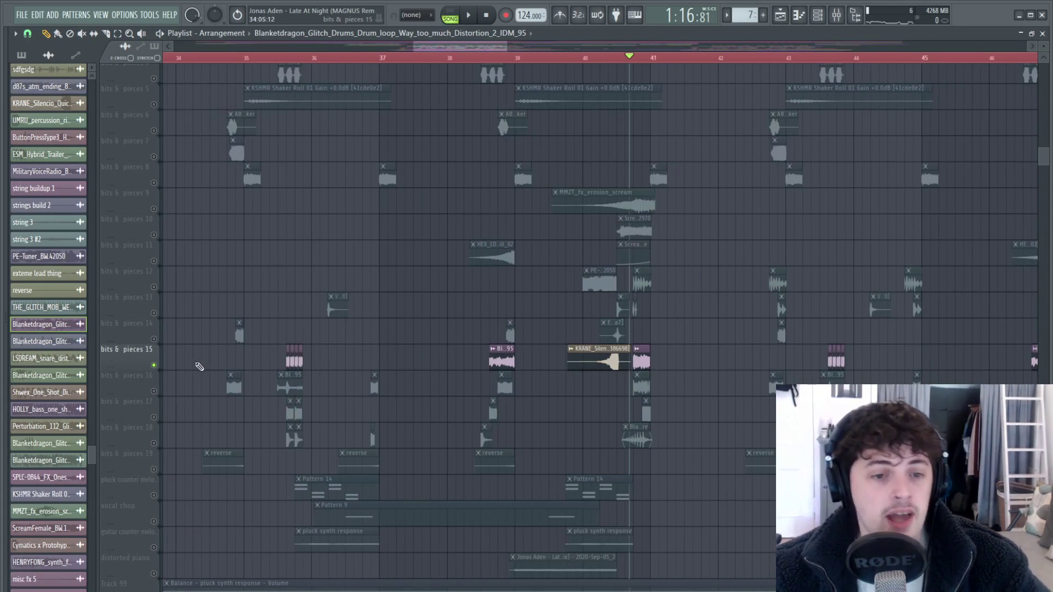
Step: Unmute bits & pieces 16, check its 7SKIES noise sample settings, and play the noise clip before bar 35
left_click(154, 391)
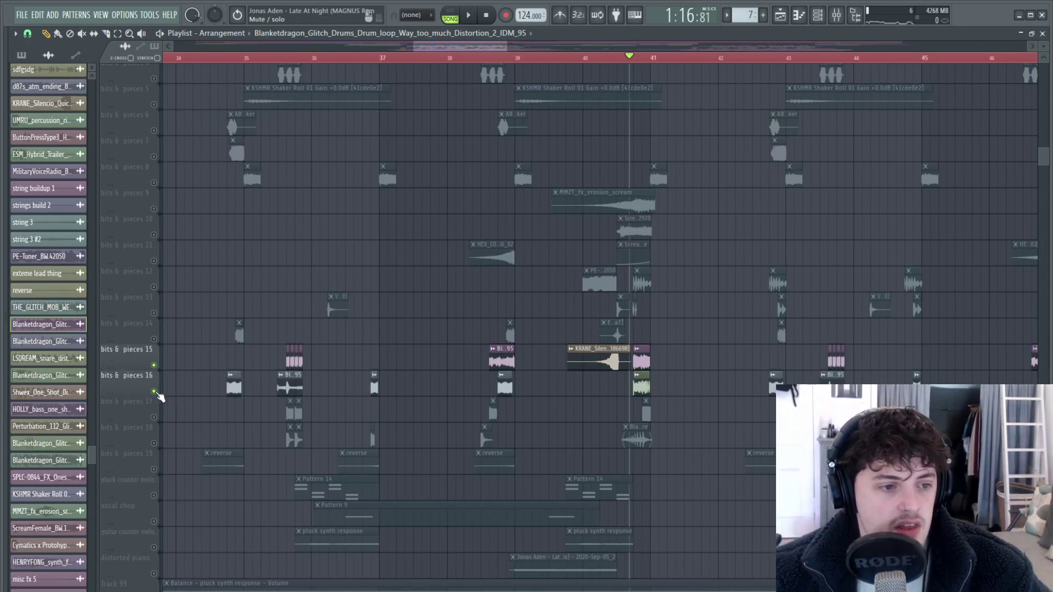
left_click(219, 55)
scroll(156, 244, "up", 3)
scroll(296, 288, "down", 3)
double_click(320, 305)
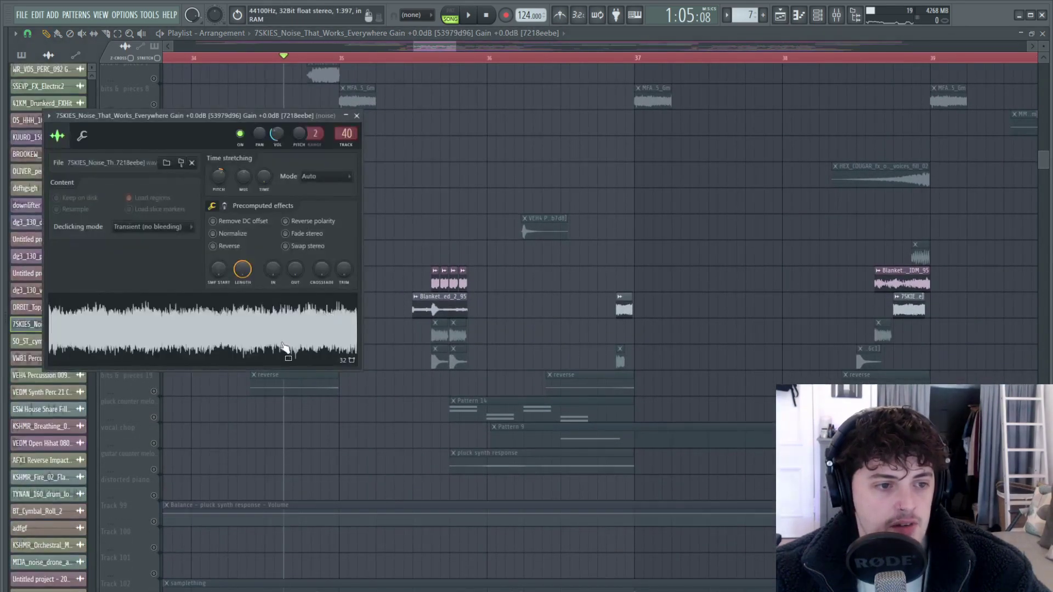
key("Escape")
key("space")
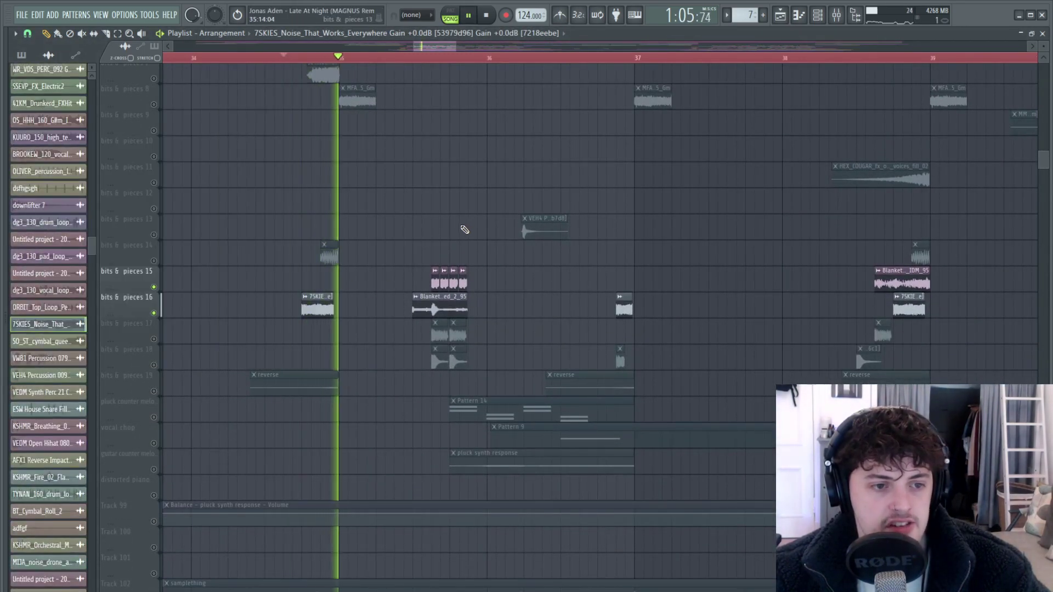
Step: Unmute bits & pieces 17 and 18, and play them with tracks 15 and 16 from the middle of bar 35
left_click(154, 338)
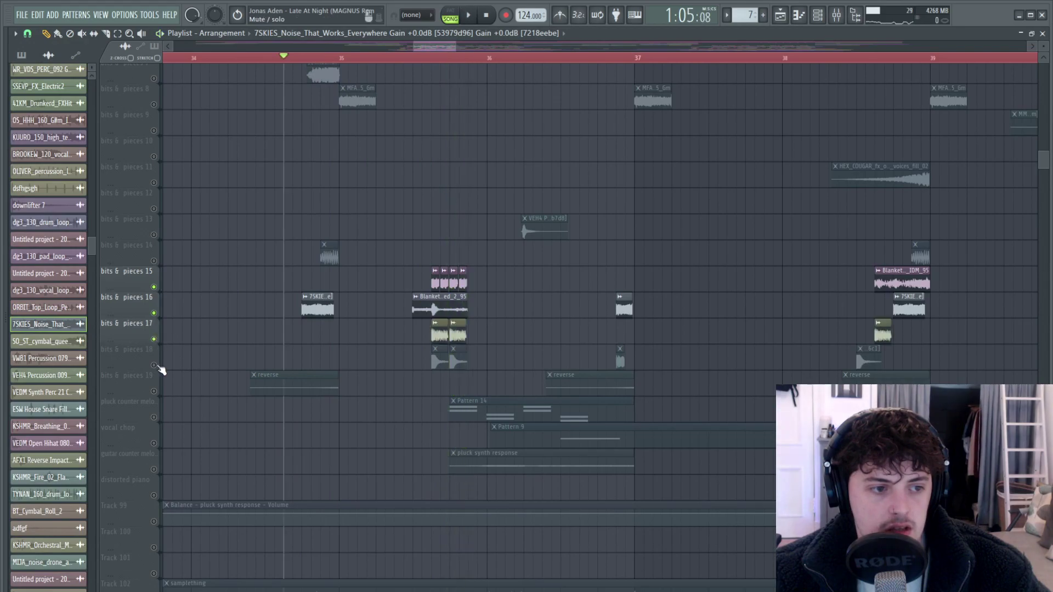
left_click(154, 365)
scroll(858, 289, "down", 3)
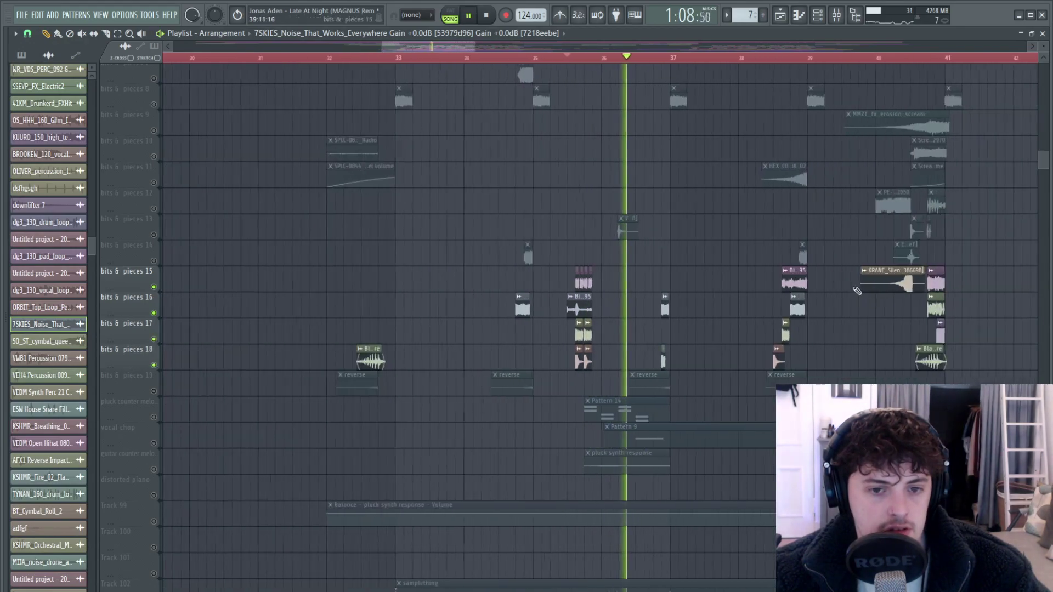
scroll(995, 331, "up", 3)
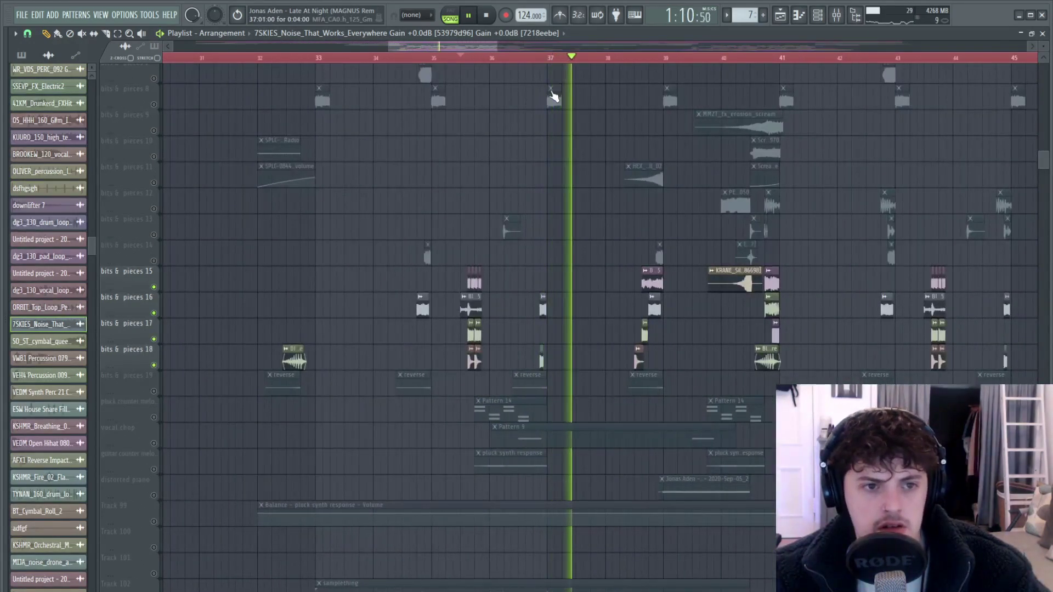
left_click_drag(467, 46, 495, 46)
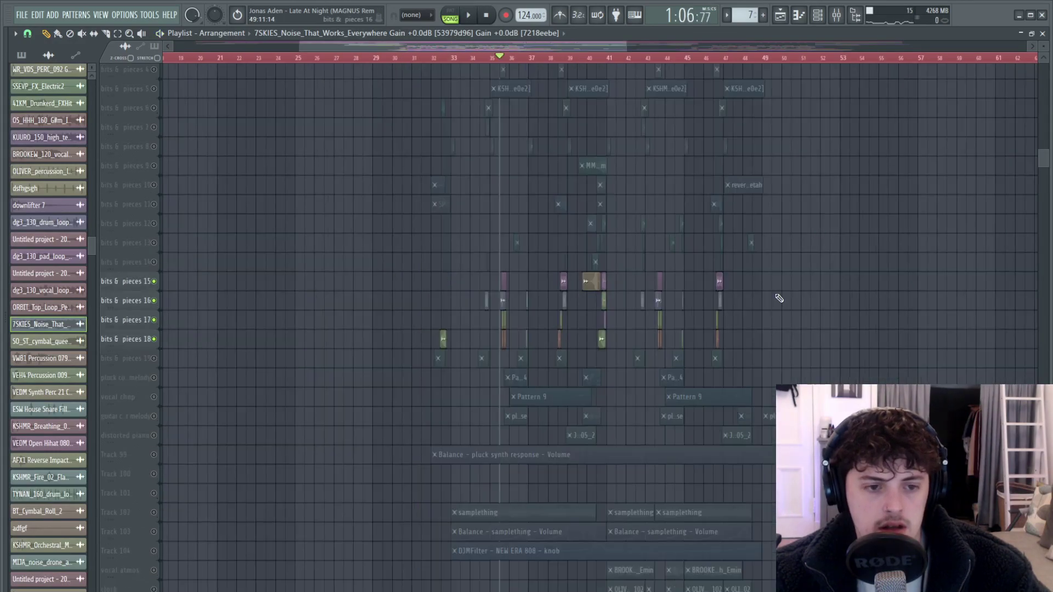
Step: Solo bits & pieces 19, unmute the pluck counter melody, vocal chop and guitar counter melody tracks, and play them
scroll(779, 300, "up", 2)
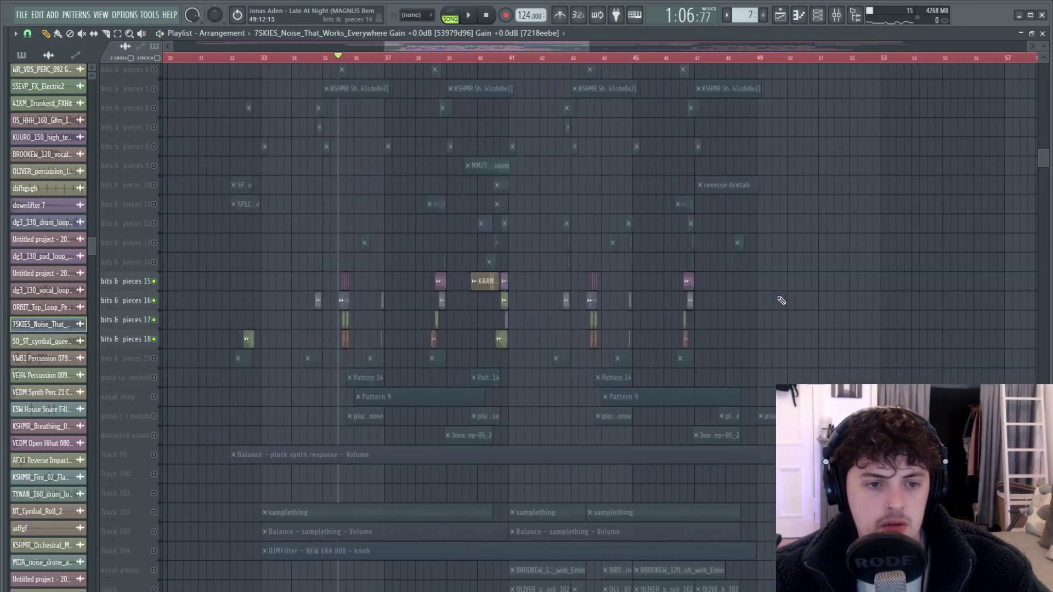
scroll(779, 300, "up", 2)
scroll(278, 288, "down", 3)
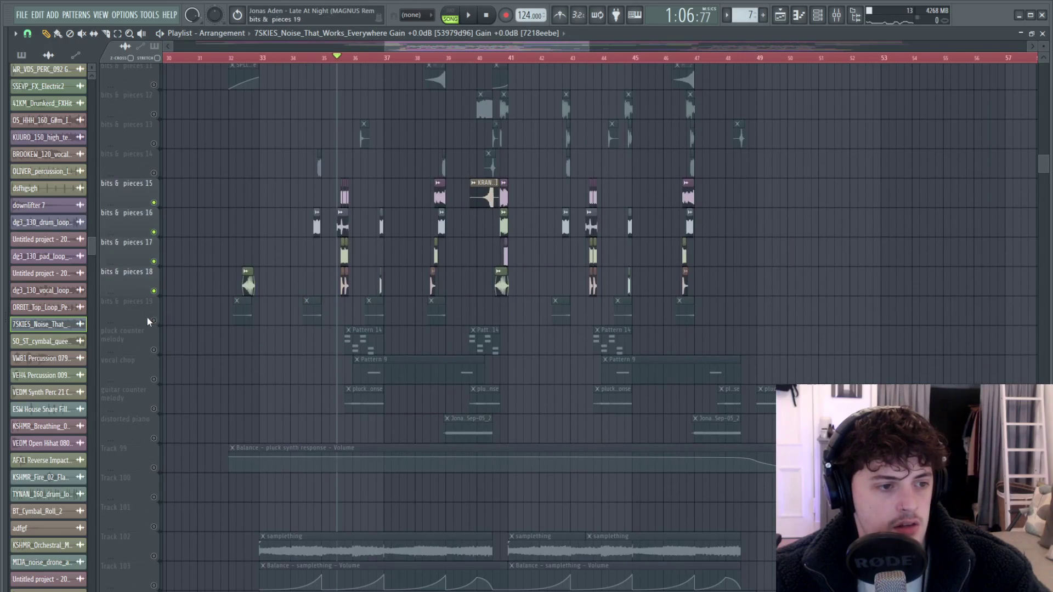
scroll(147, 317, "up", 4)
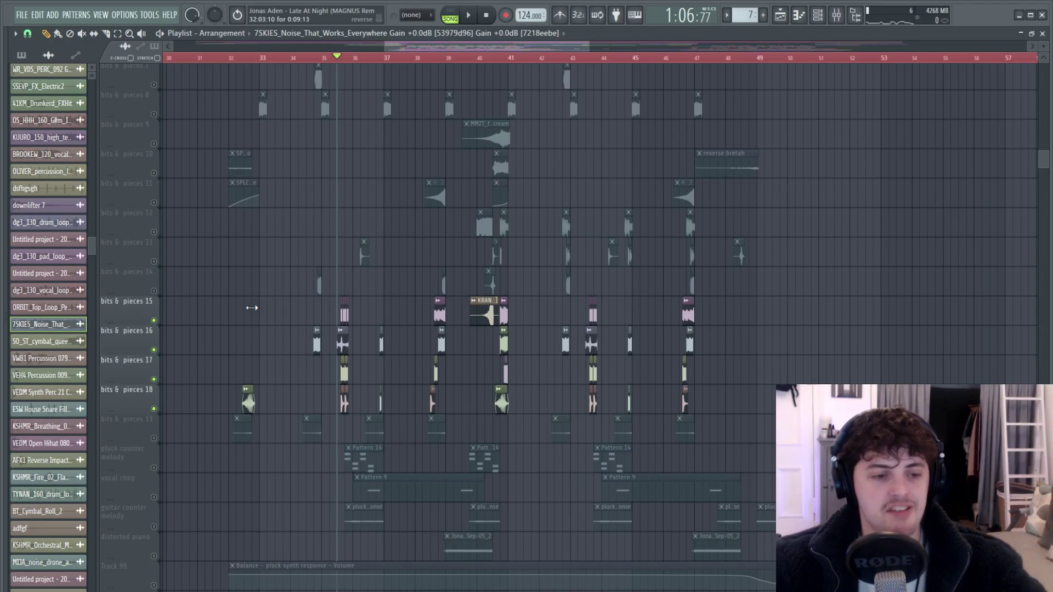
scroll(247, 262, "down", 5)
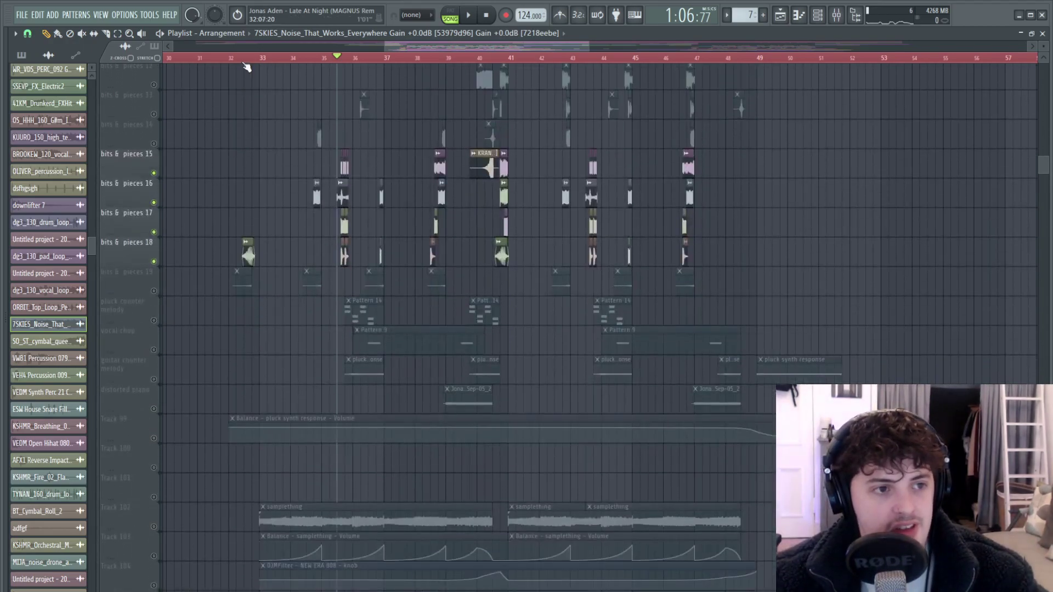
right_click(154, 291)
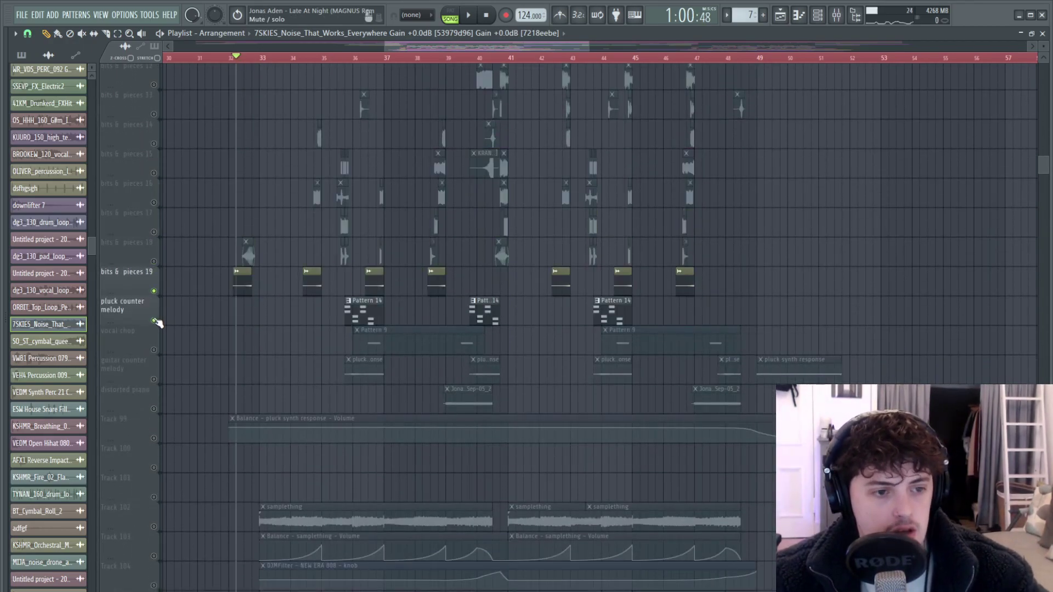
left_click(154, 350)
left_click(154, 379)
key("space")
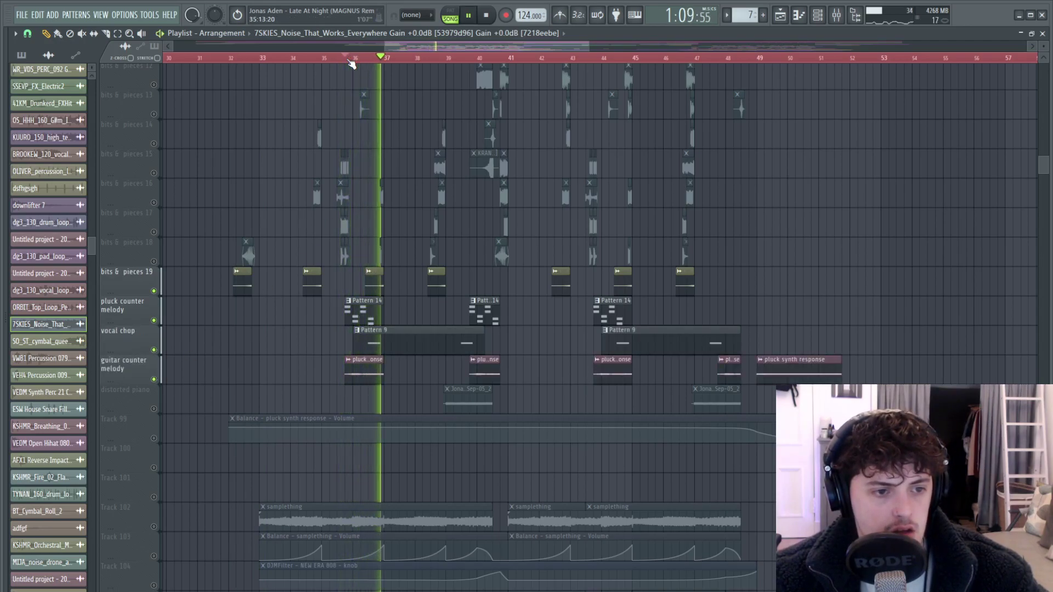
key("space")
Step: Unmute the chords & bass track and play the drop from the end of bar 32 together with the counter melodies
scroll(220, 345, "up", 9)
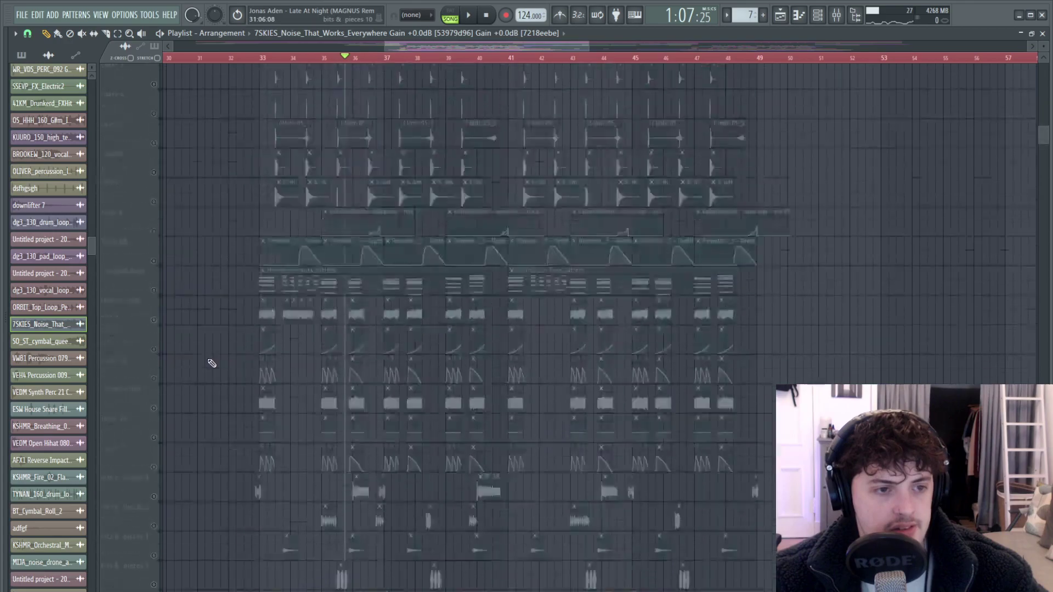
left_click(154, 351)
key("space")
scroll(296, 250, "down", 8)
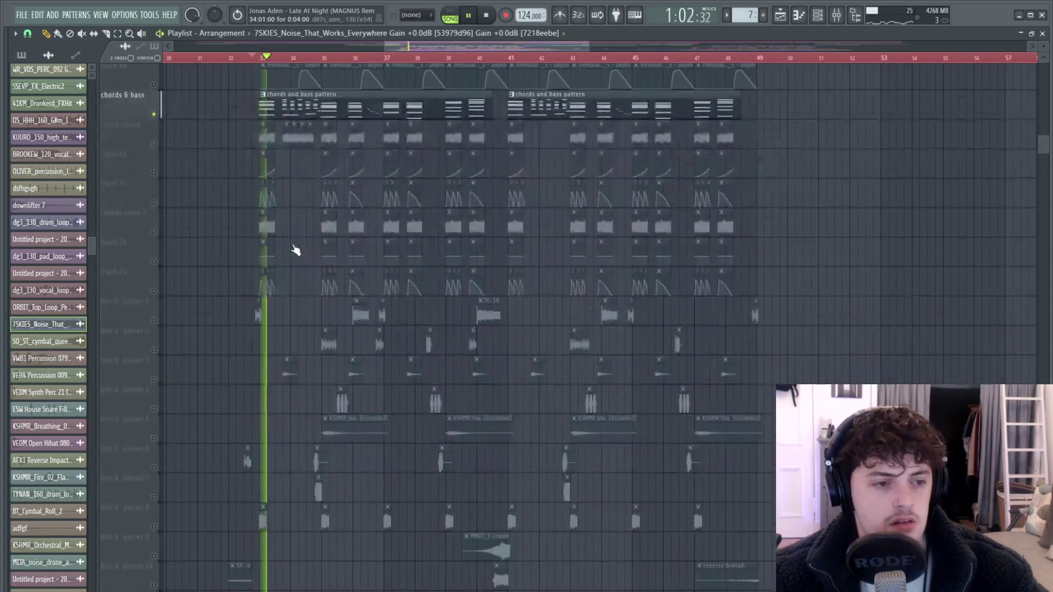
scroll(301, 252, "down", 4)
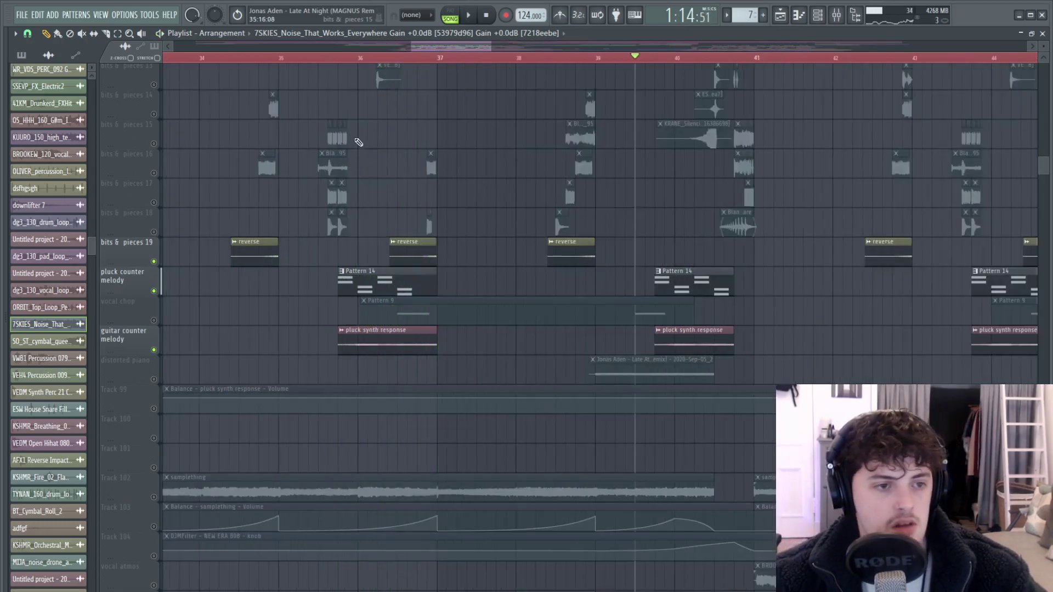
Step: Play the pluck counter melody and guitar counter melody tracks each in solo from late in bar 35, and unmute the distorted piano
left_click(154, 291, "ctrl")
key("space")
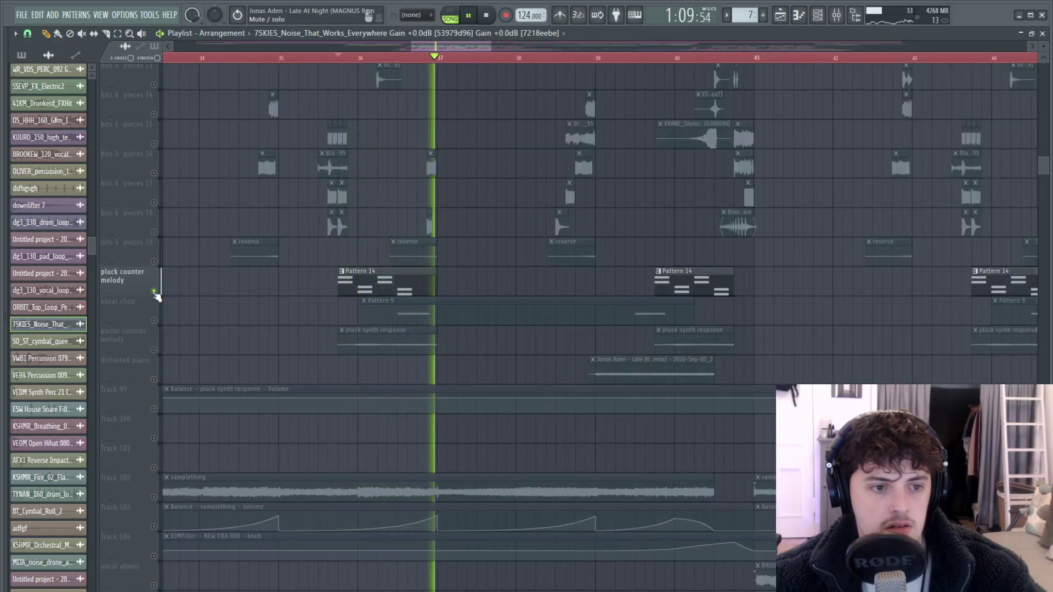
left_click(154, 351, "ctrl")
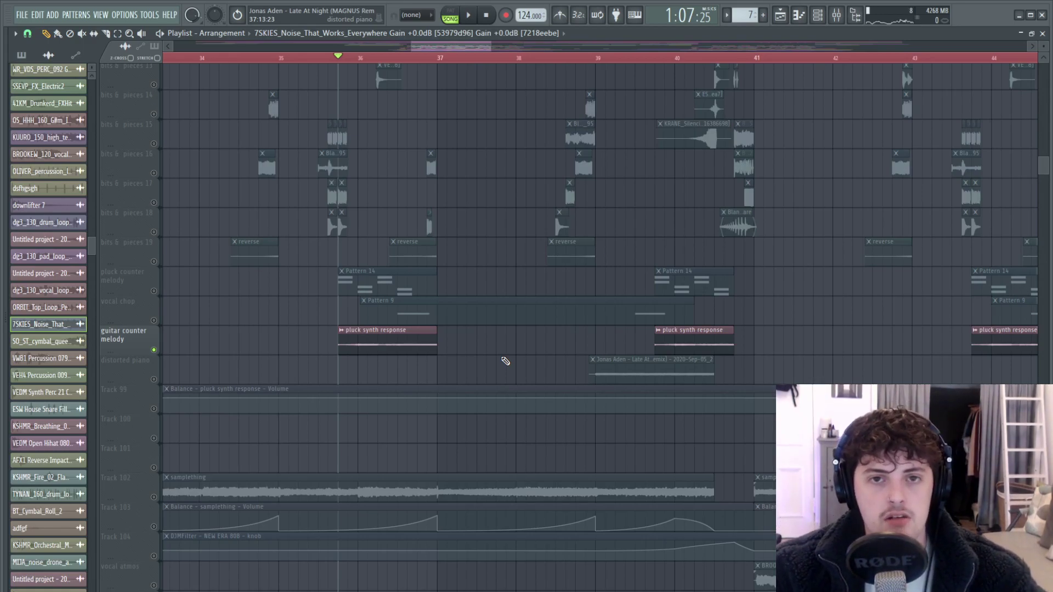
key("space")
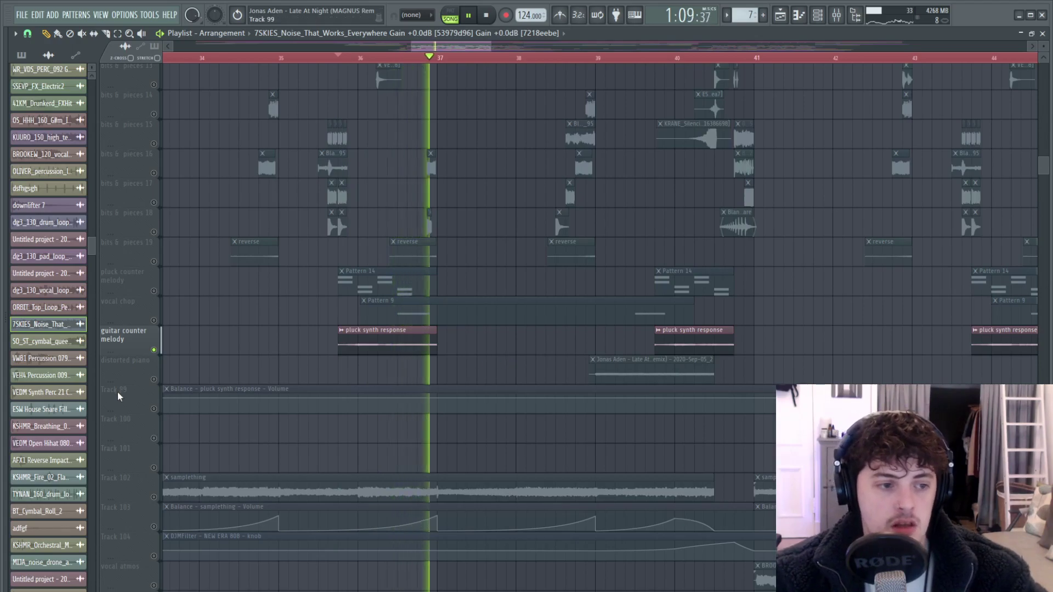
key("space")
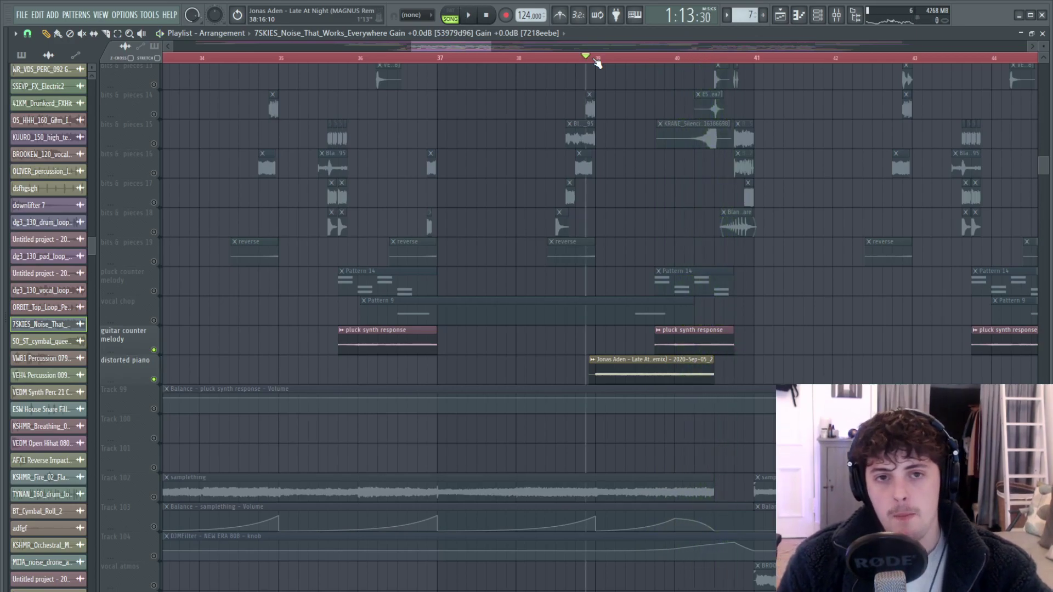
Step: Play the guitar counter melody and distorted piano from late in bar 38, and play the vocal chop track in solo
key("space")
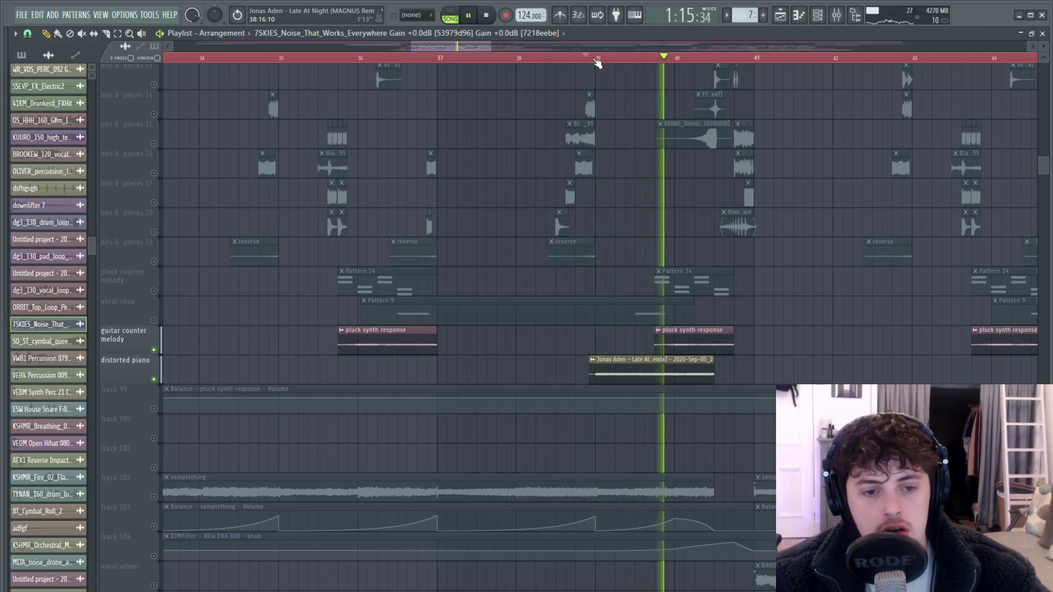
key("space")
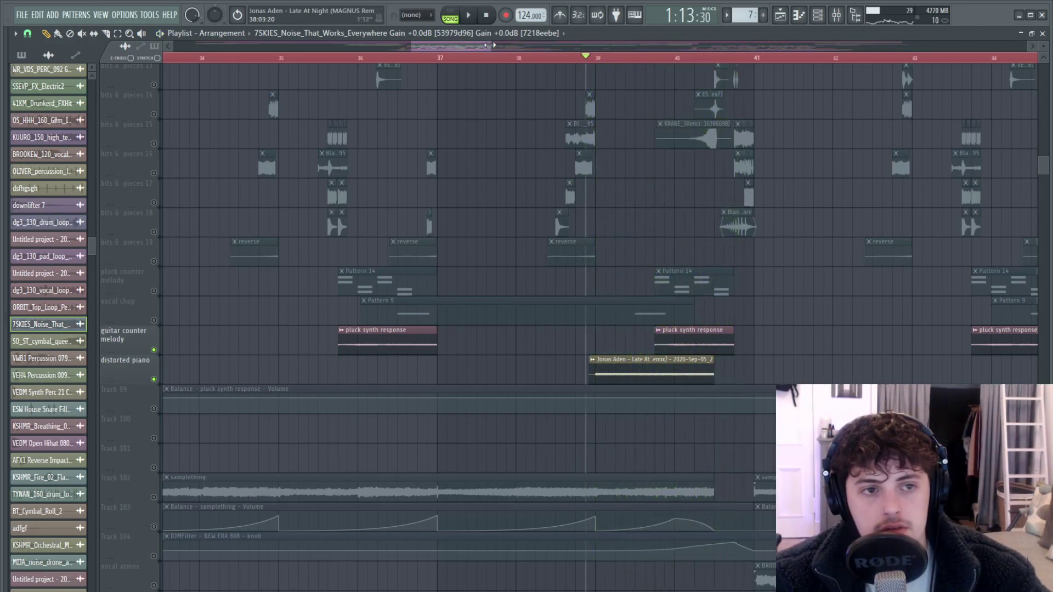
left_click_drag(488, 40, 621, 41)
left_click(154, 321)
left_click(153, 349)
left_click(153, 378)
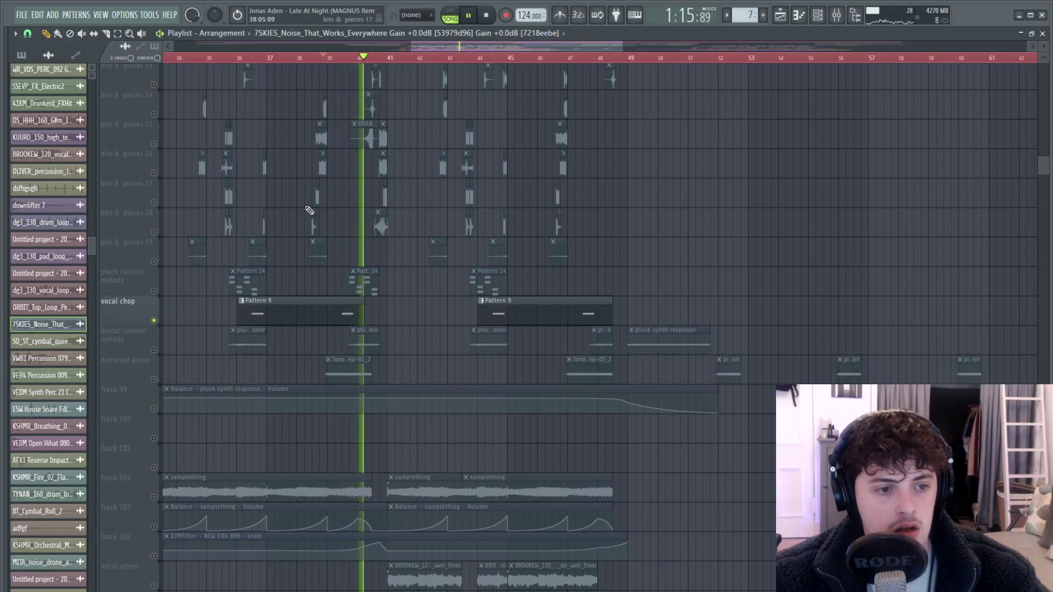
Step: Unmute tracks 102, 103 and 104, and play them with the vocal chop from bar 33 and from the middle of bar 36
left_click_drag(478, 49, 472, 49)
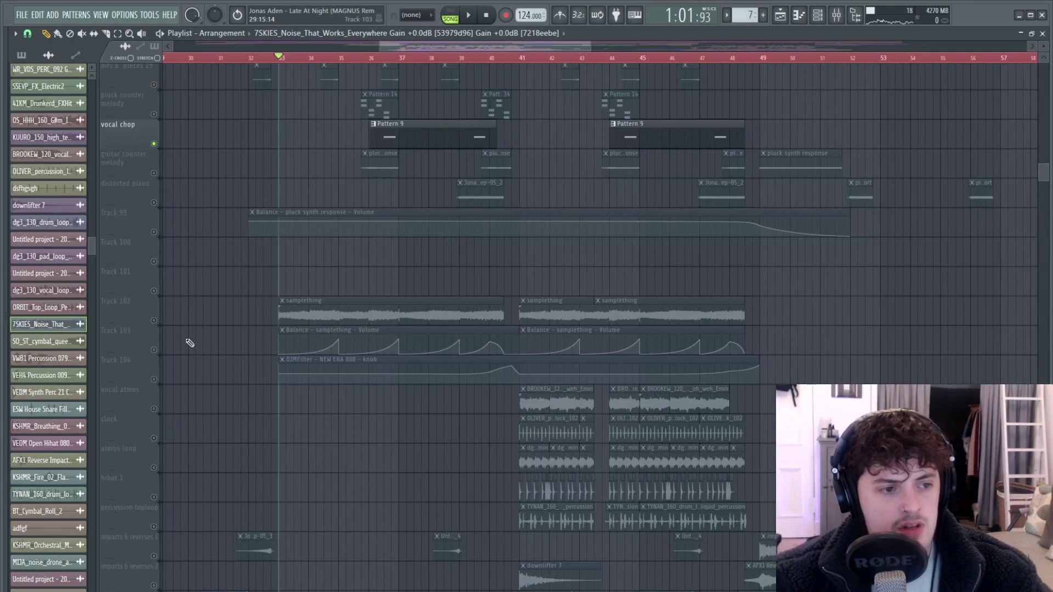
left_click(153, 321)
left_click(153, 350)
left_click(154, 378)
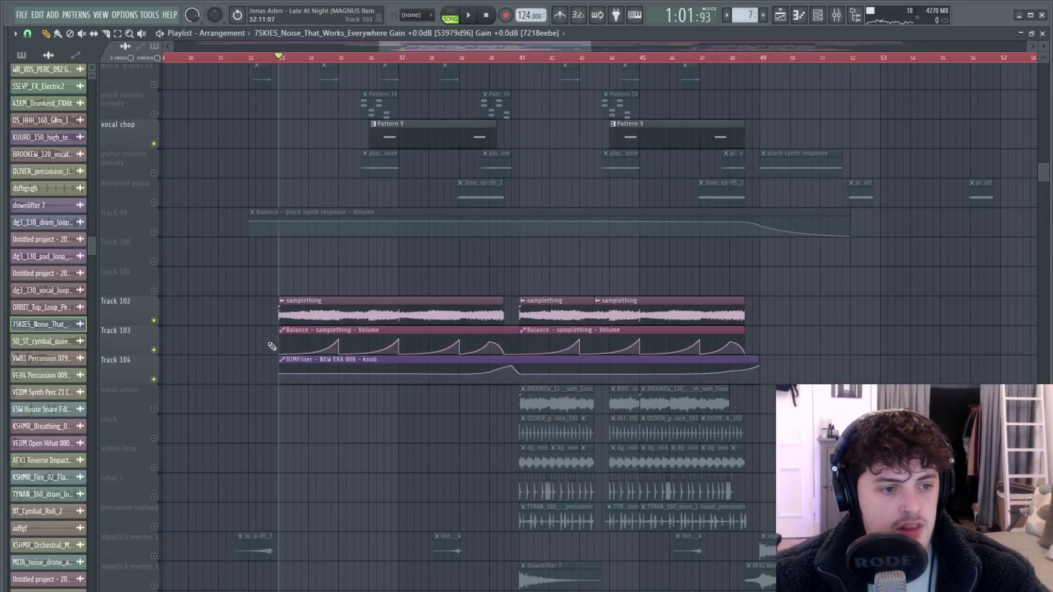
left_click_drag(270, 329, 765, 333)
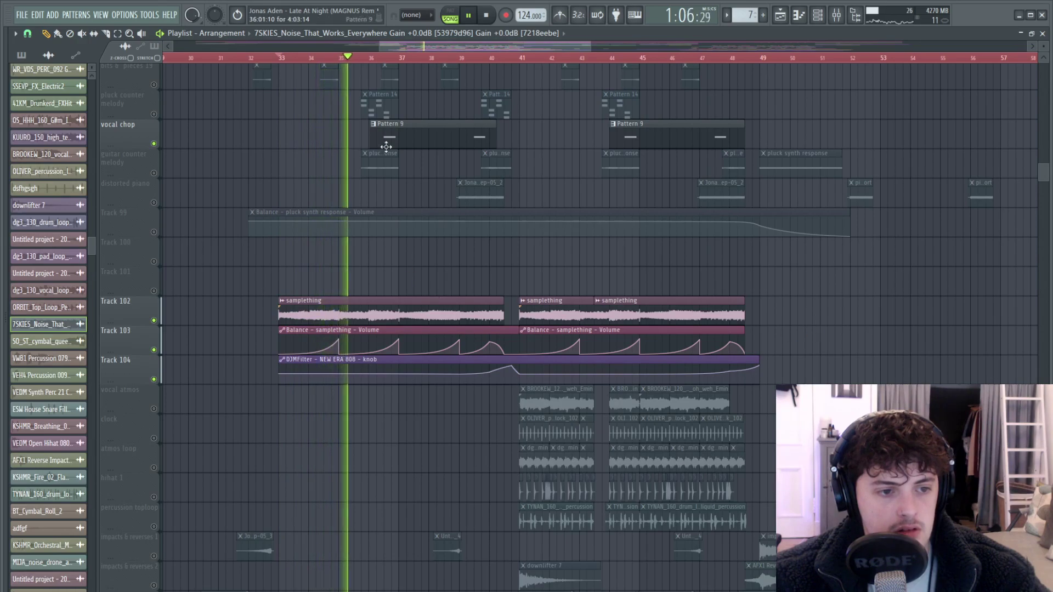
left_click(385, 59)
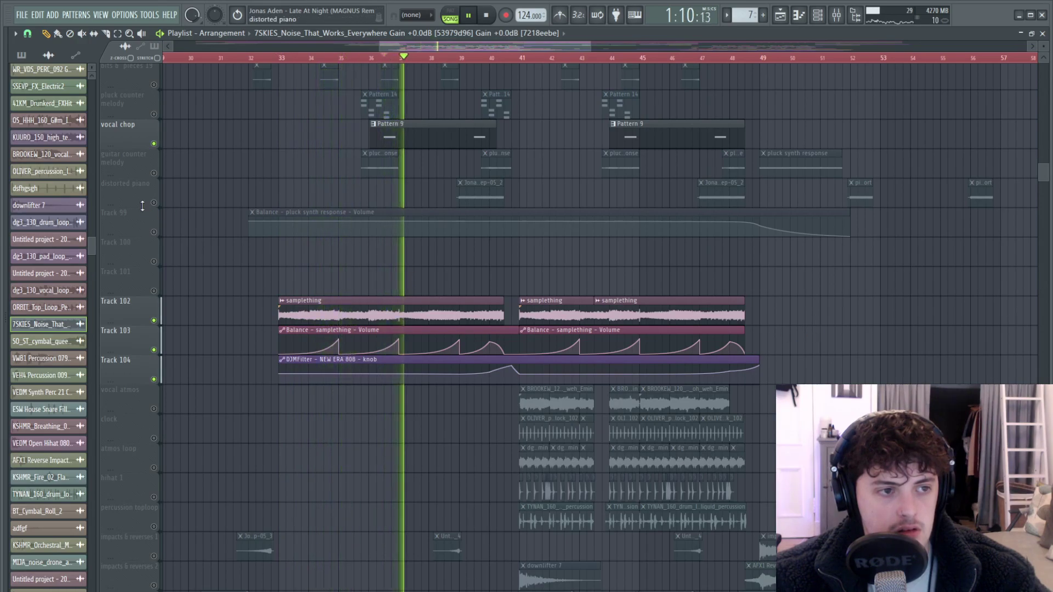
Step: Mute the vocal chop and play tracks 102 to 104 from the middle of bar 38 and the middle of bar 39
left_click(154, 143)
left_click(446, 57)
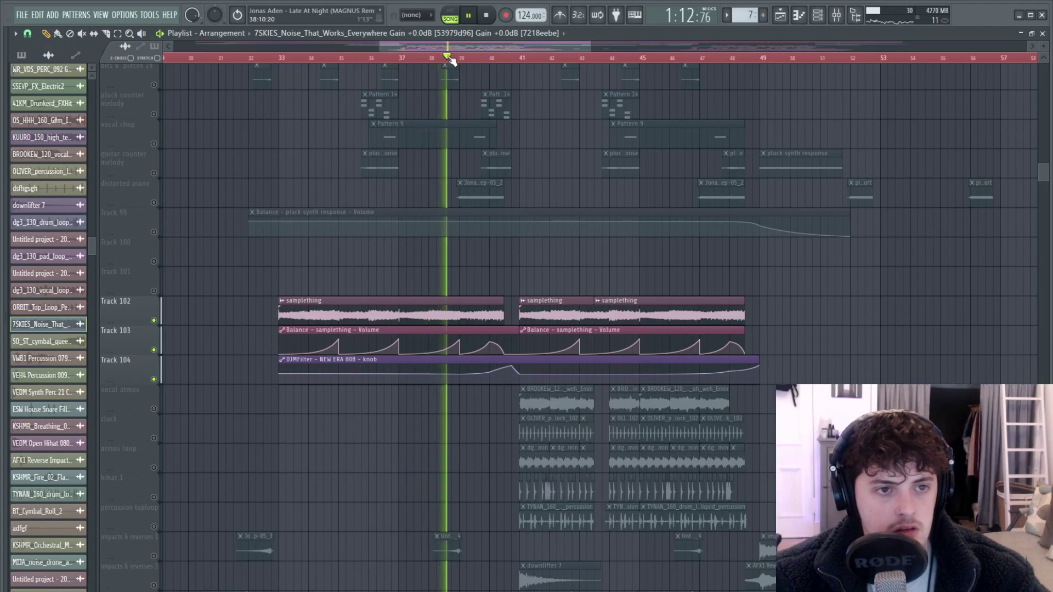
left_click(476, 59)
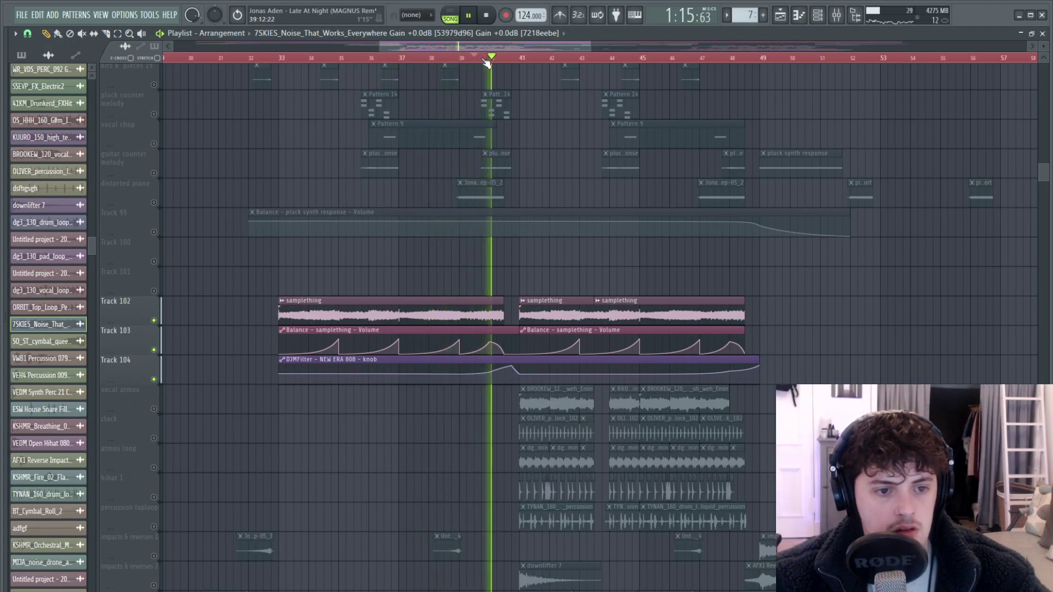
key("space")
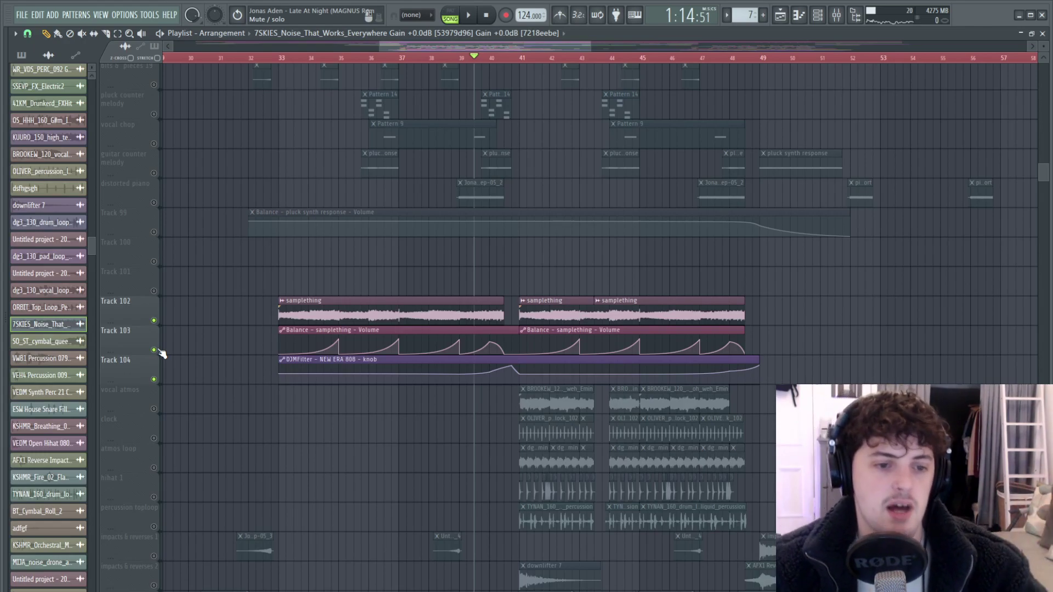
Step: Place the playhead at bar 41 and unmute the vocal atmos, clock, atmos loop, hihat 1 and percussion toploop tracks
scroll(839, 291, "down", 2)
scroll(837, 291, "up", 2)
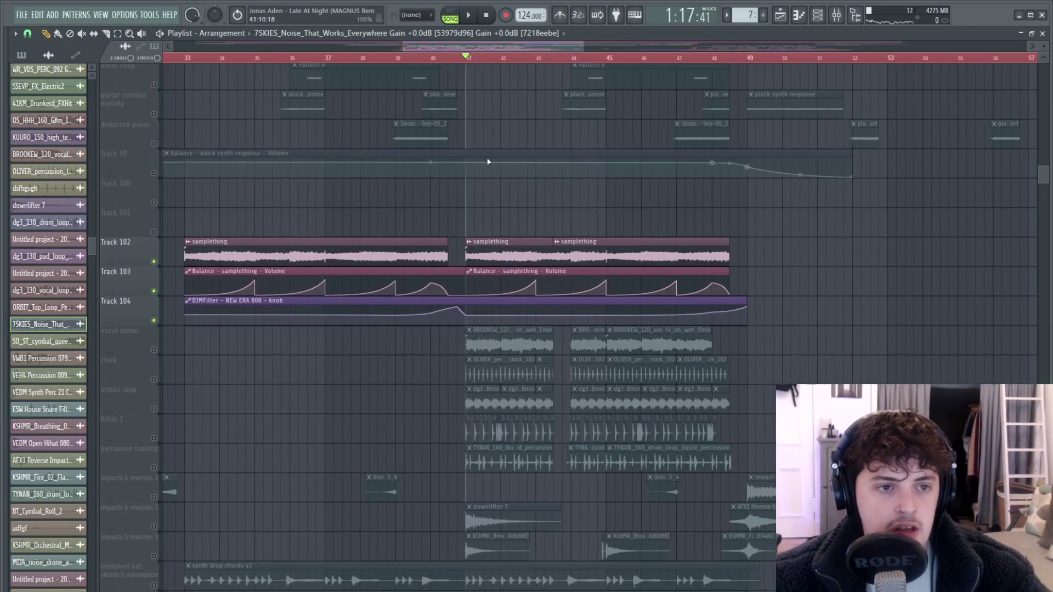
scroll(564, 338, "up", 2)
left_click(153, 350)
left_click(154, 379)
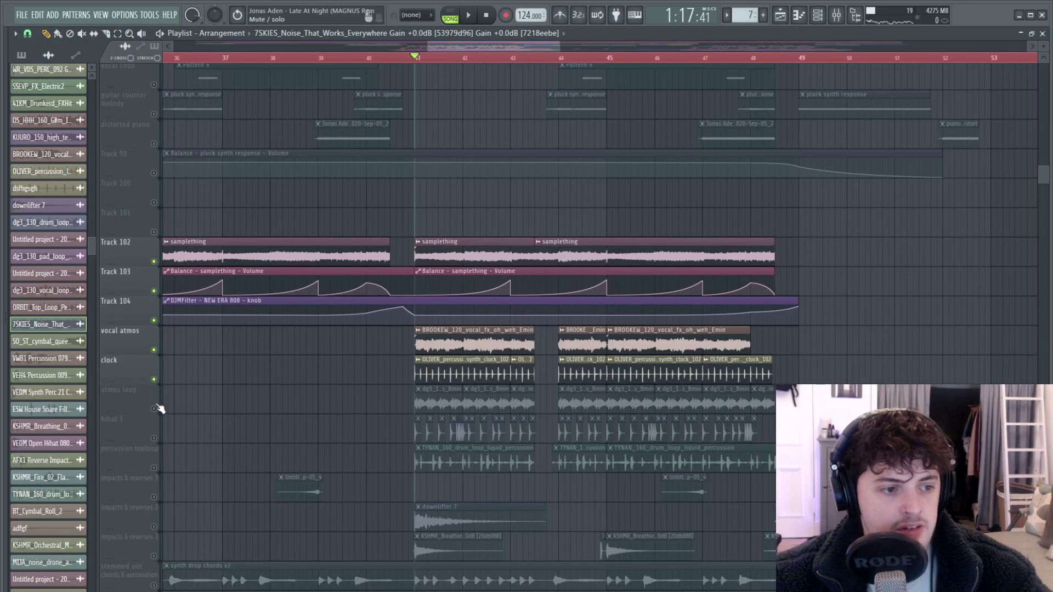
left_click(154, 409)
left_click(154, 468)
left_click(154, 438)
Step: Unmute impacts & reverses 2 and 3, and play them with the loop layers from bar 41
scroll(221, 428, "down", 3)
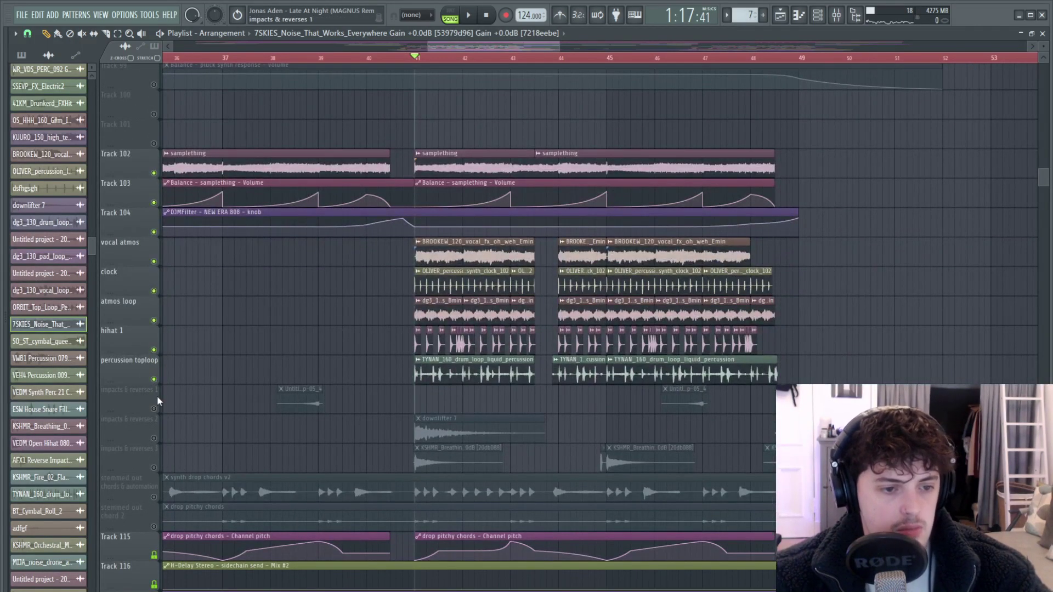
left_click(153, 438)
left_click(154, 468)
key("space")
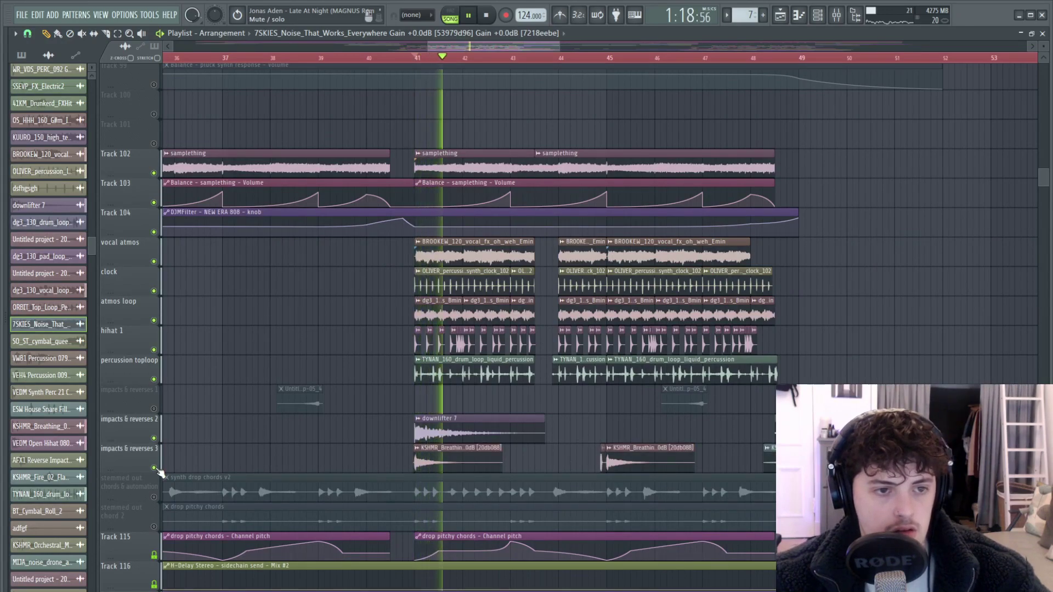
Step: Mute Track 102, unmute impacts & reverses 1, and play the remaining layers through to the impact at bar 49
left_click(153, 173)
scroll(909, 290, "down", 1)
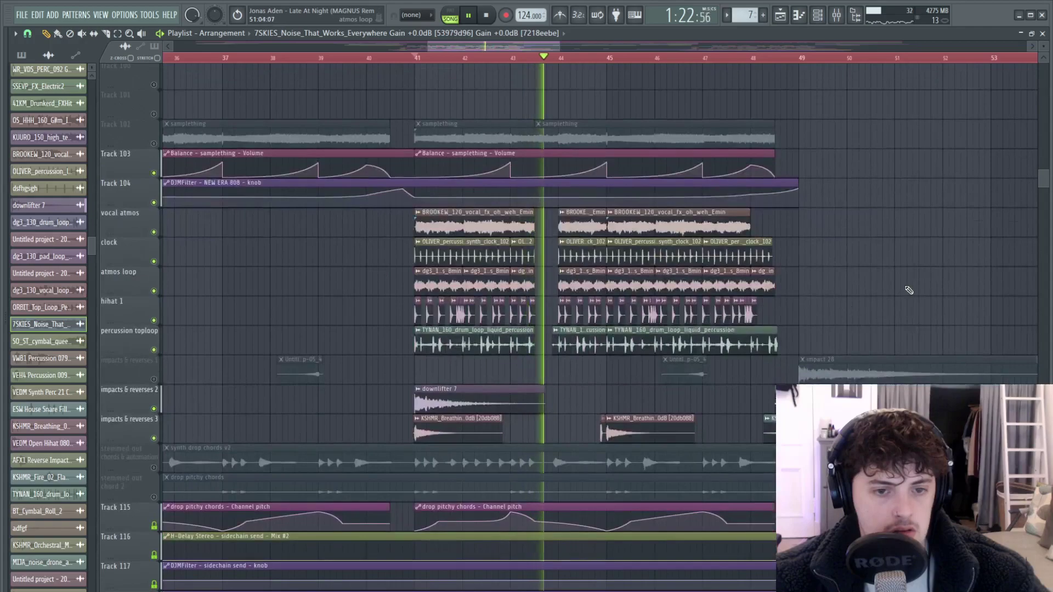
scroll(894, 289, "up", 2, "ctrl")
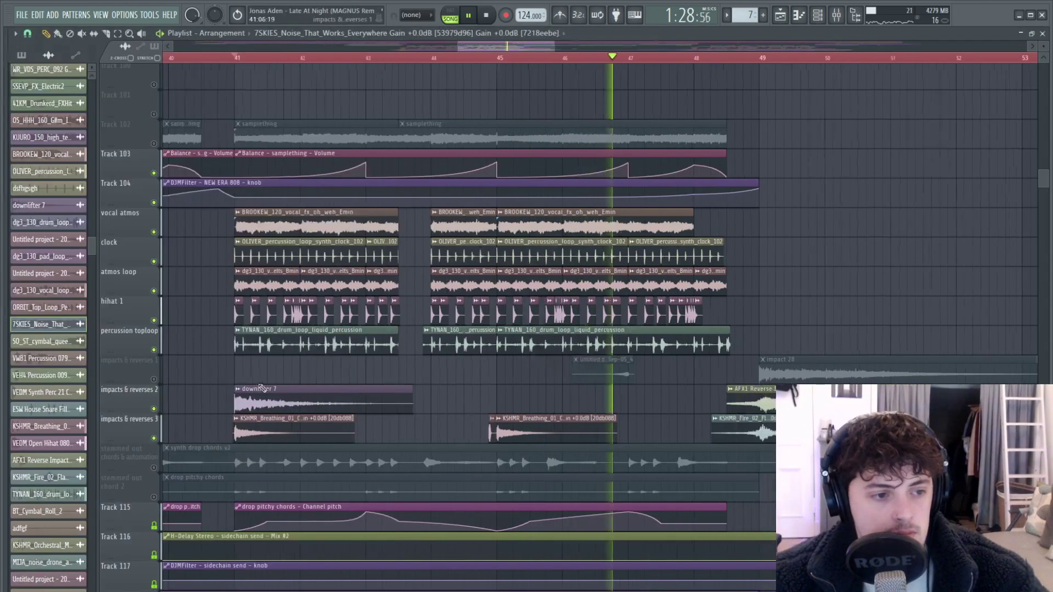
left_click(154, 379)
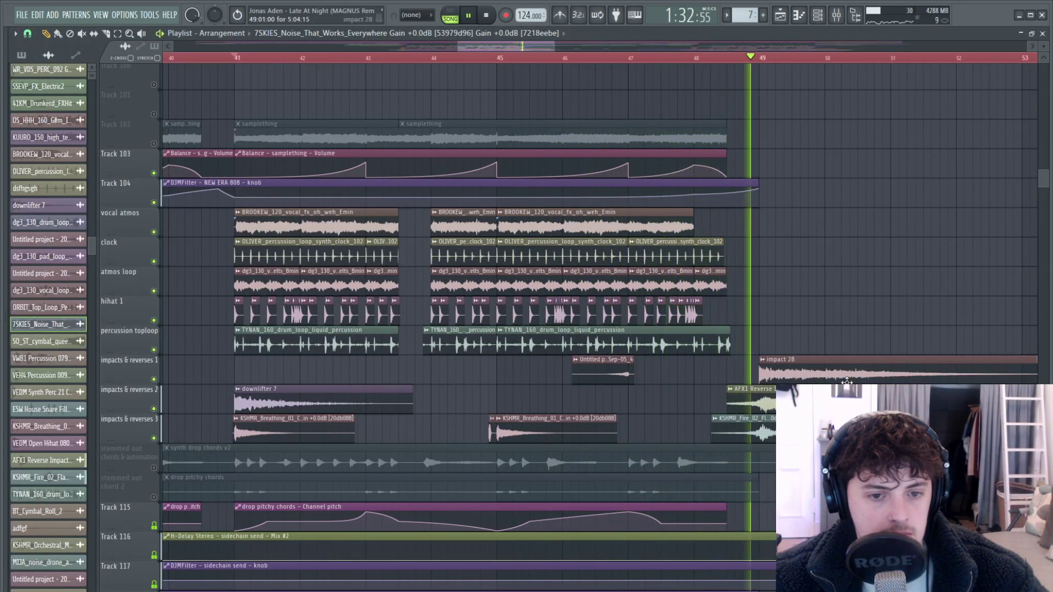
scroll(846, 381, "down", 3)
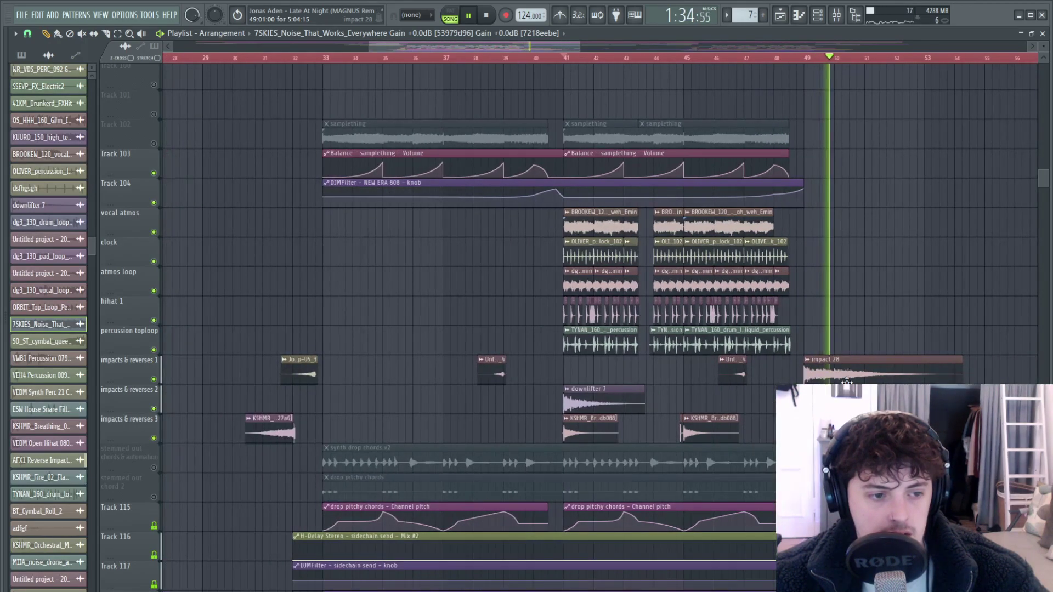
scroll(847, 382, "up", 3)
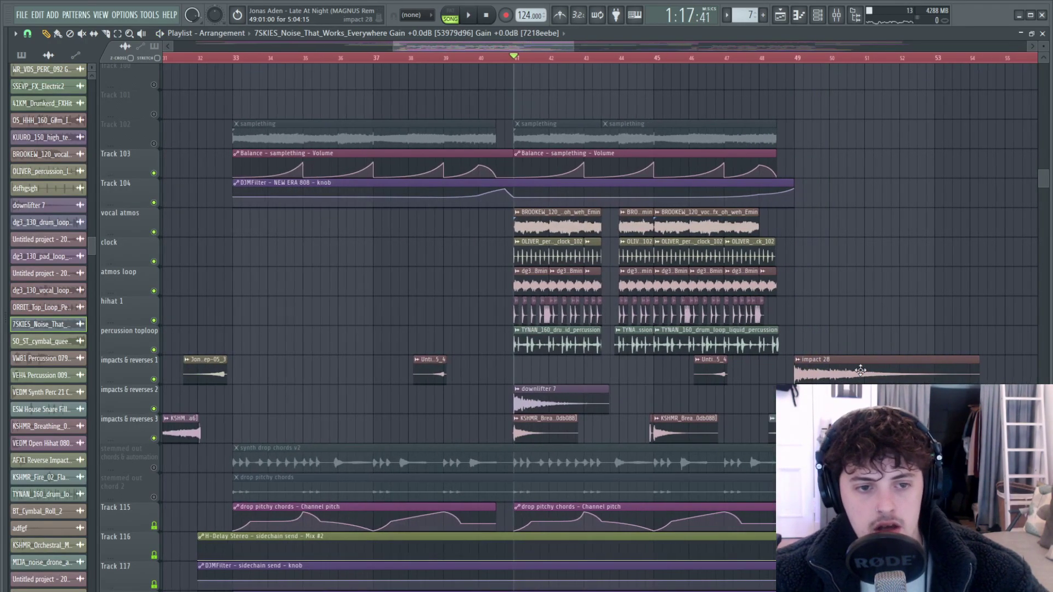
Step: Mute the clock, atmos loop, hihat 1, percussion toploop and impacts & reverses 1–3 tracks, and play the vocal atmos from bar 41
left_click(154, 262)
left_click(154, 291)
left_click(154, 320)
left_click(154, 350)
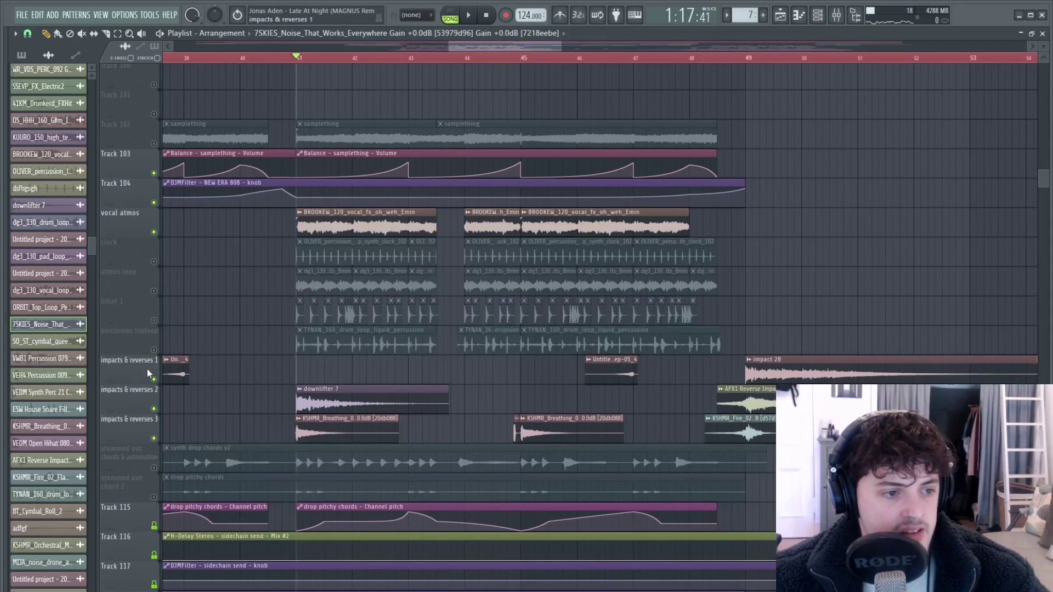
left_click(154, 379)
left_click(154, 409)
left_click(154, 439)
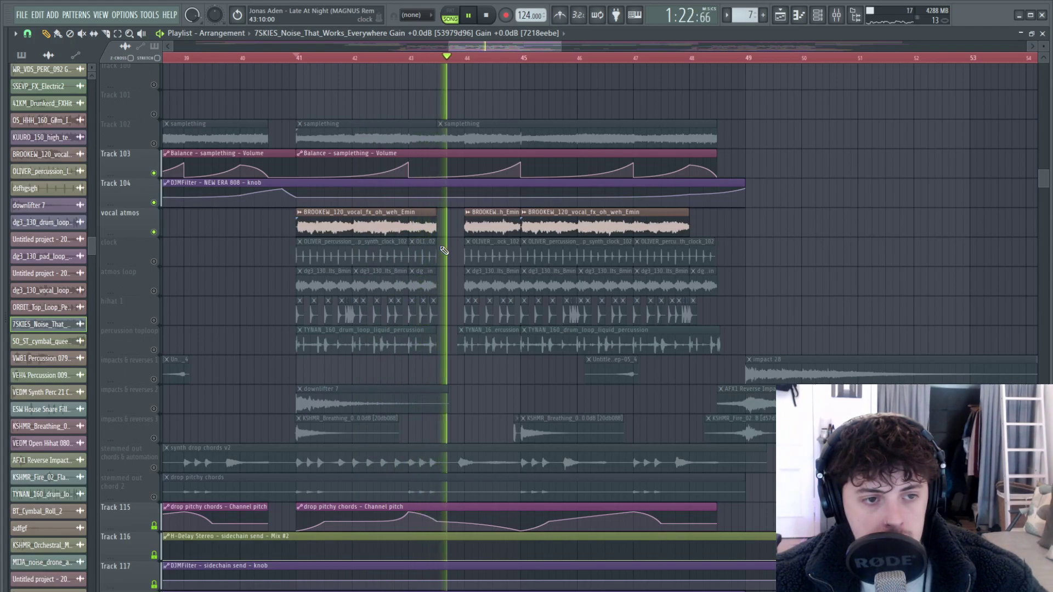
key("space")
Step: Examine the gap in the vocal atmos and loop layers before bar 44, and return the playhead to bar 41
left_click_drag(679, 228, 484, 225)
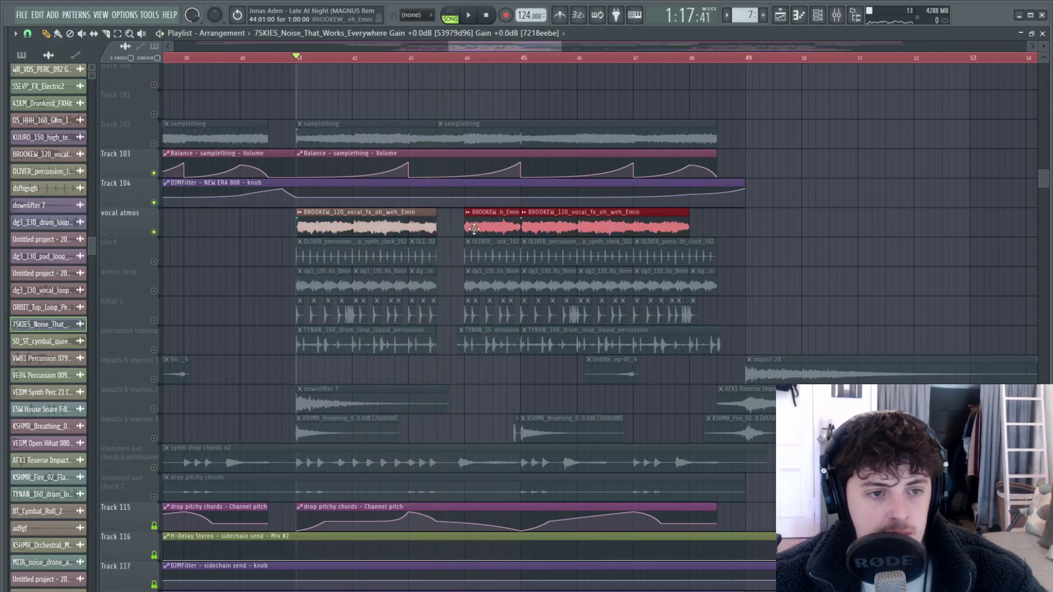
left_click(755, 227, "ctrl")
scroll(438, 57, "up", 8)
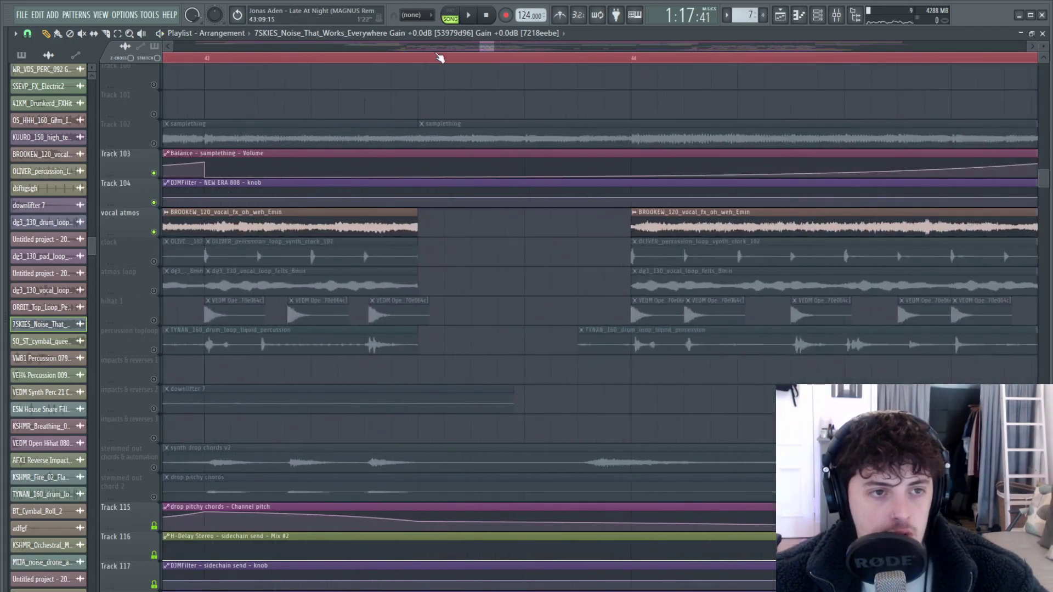
left_click_drag(619, 215, 436, 296)
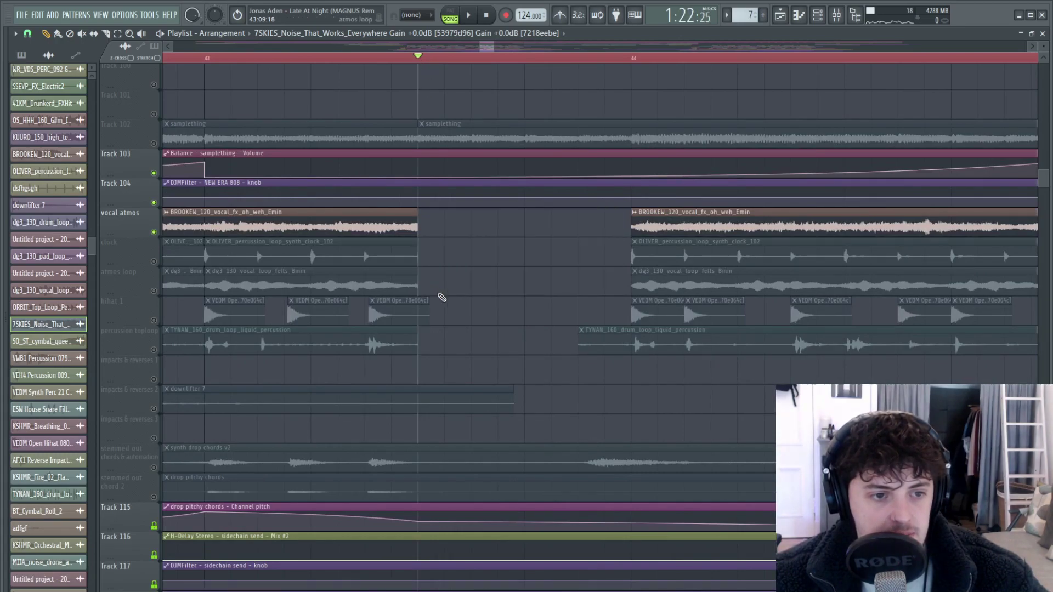
scroll(463, 310, "down", 5)
key("space")
left_click(263, 58)
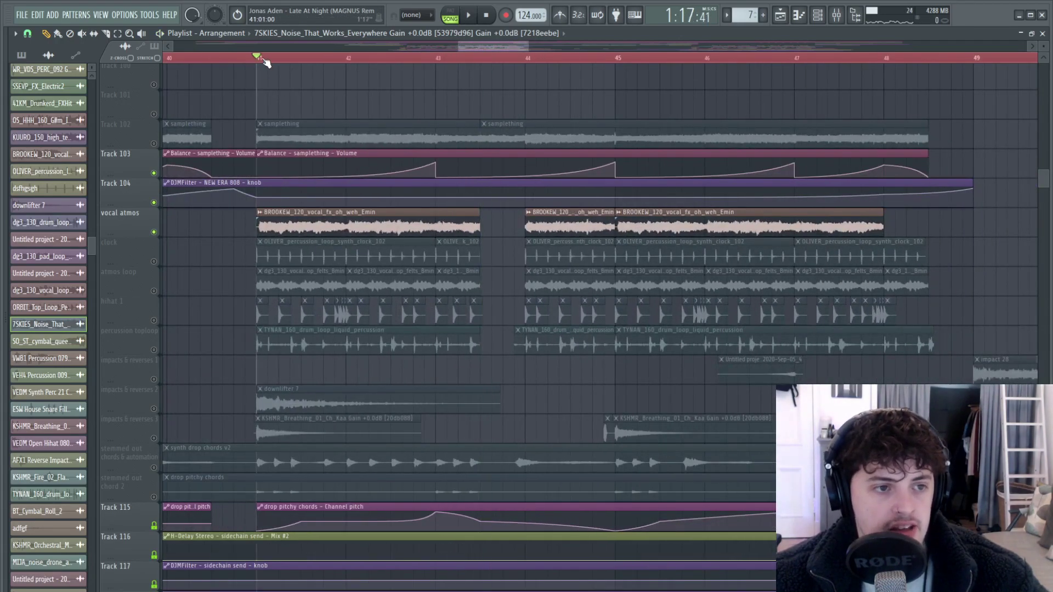
Step: Mute the vocal atmos, and play the clock and atmos loop tracks each in solo from bar 41
left_click(154, 262)
left_click(154, 231)
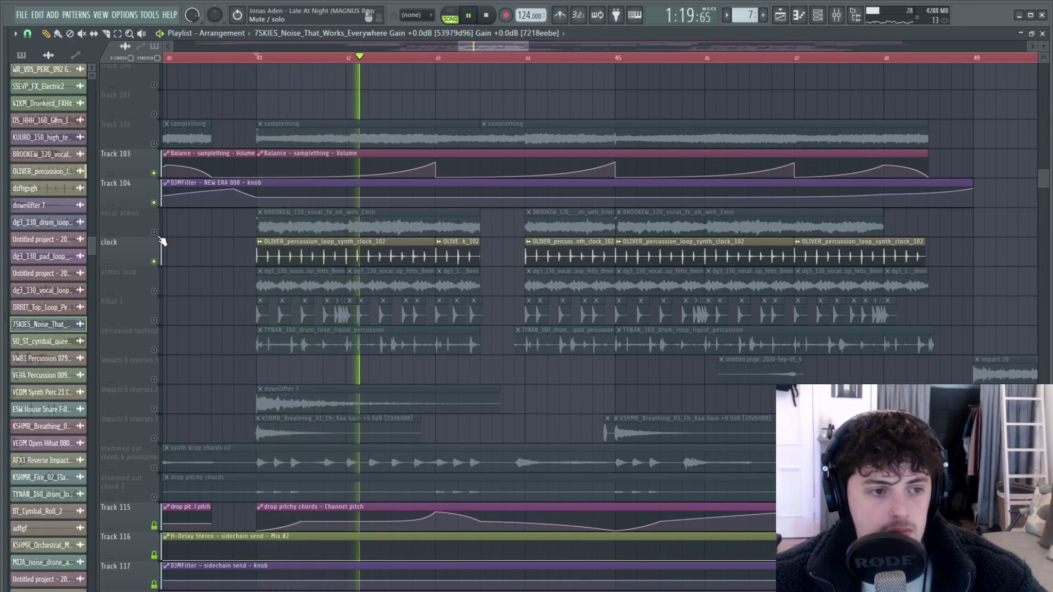
key("space")
right_click(154, 290)
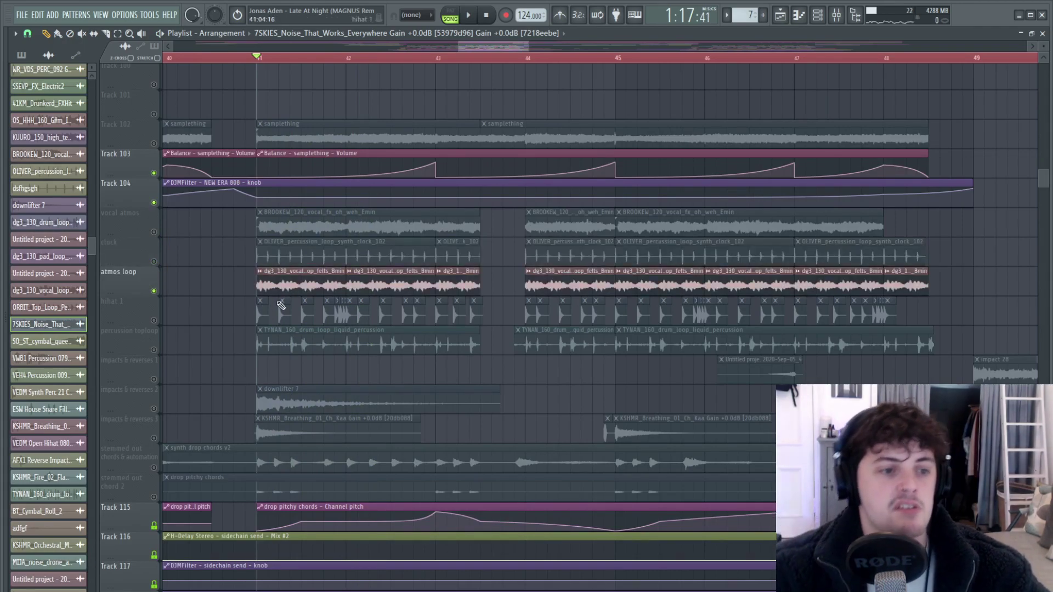
key("space")
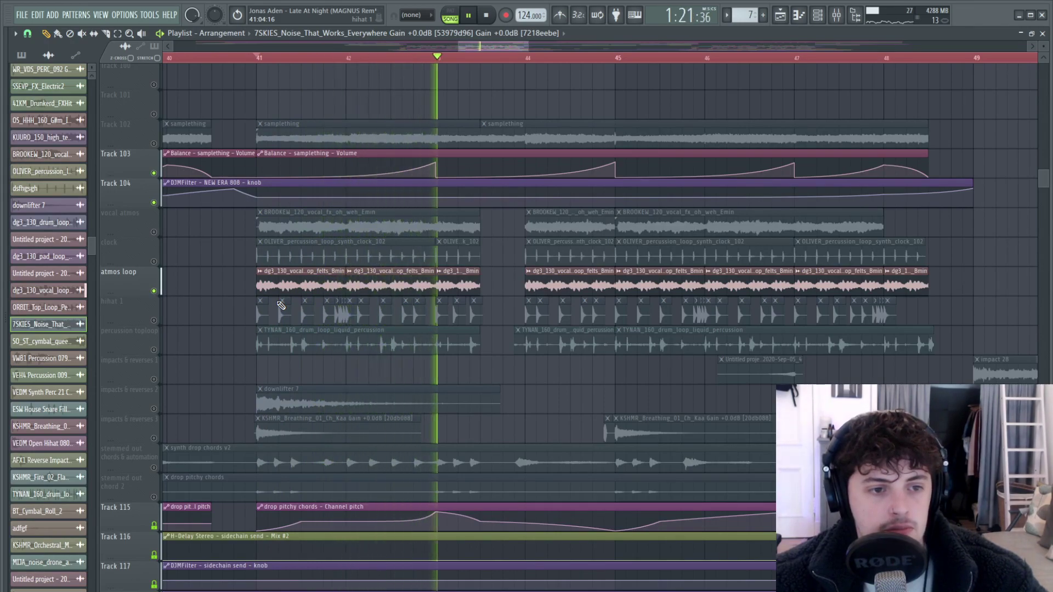
key("space")
Step: Play the hihat 1 and percussion toploop tracks each in solo from bar 41, muting the other loop layers
left_click(153, 321)
left_click(154, 291)
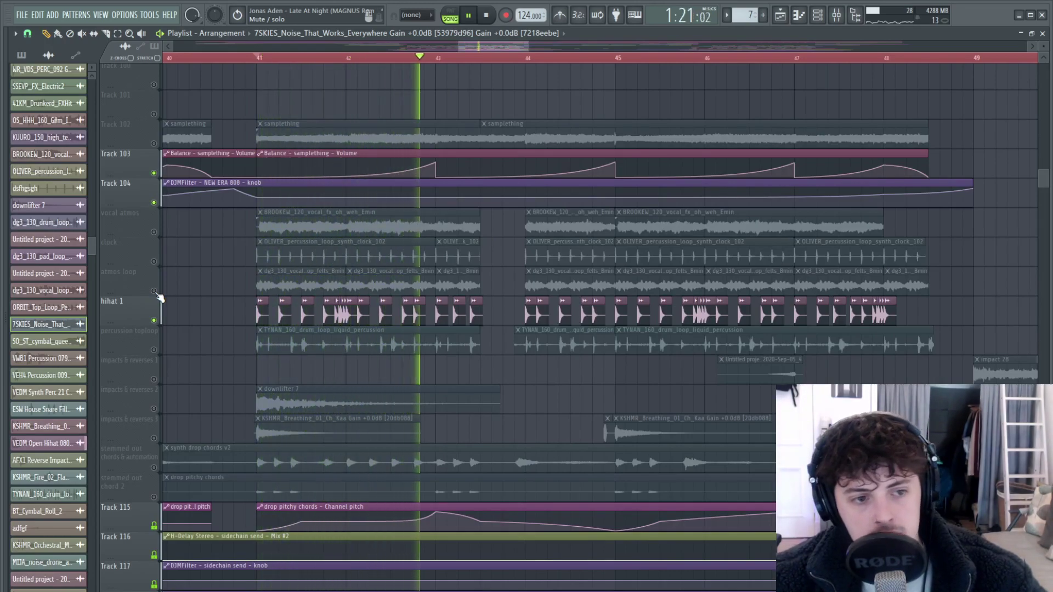
key("space")
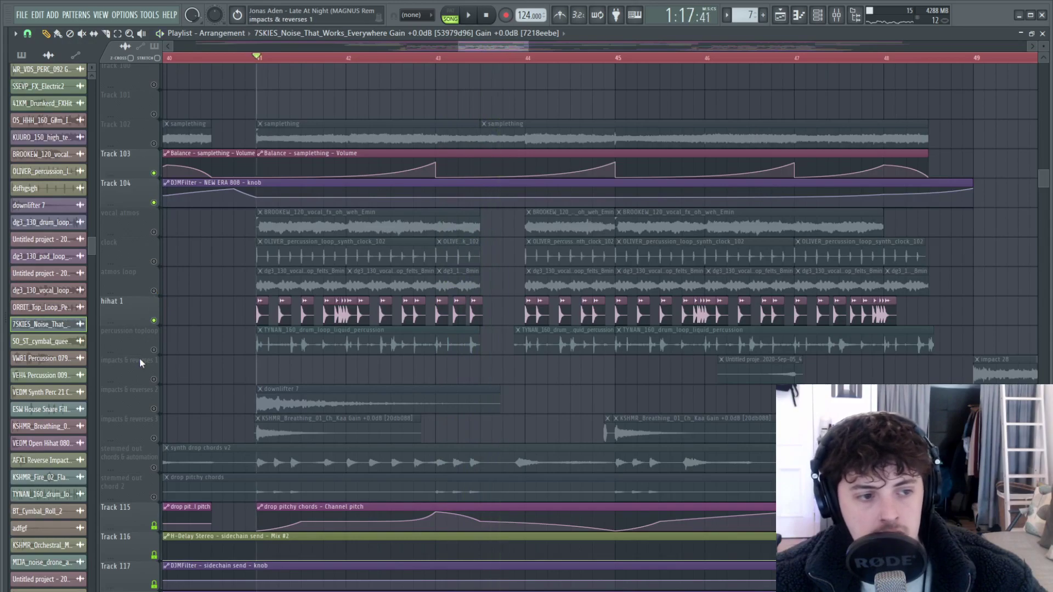
left_click(154, 350)
left_click(154, 321)
key("space")
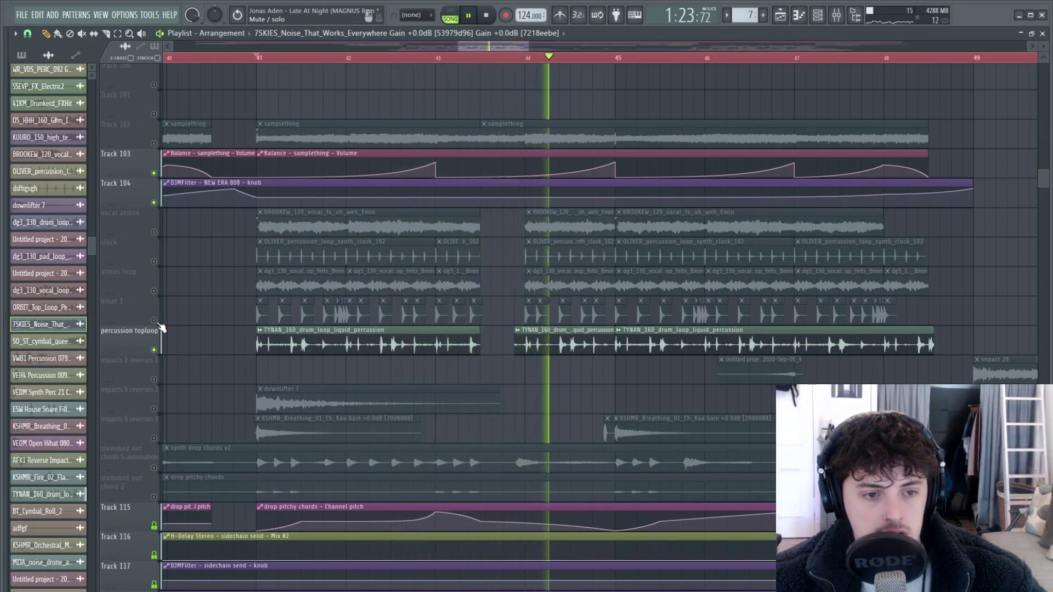
Step: Solo the stemmed out chords & automation track and play its synth drop chords from bar 33
scroll(466, 376, "down", 5)
scroll(466, 375, "down", 3)
scroll(292, 363, "down", 3)
key("space")
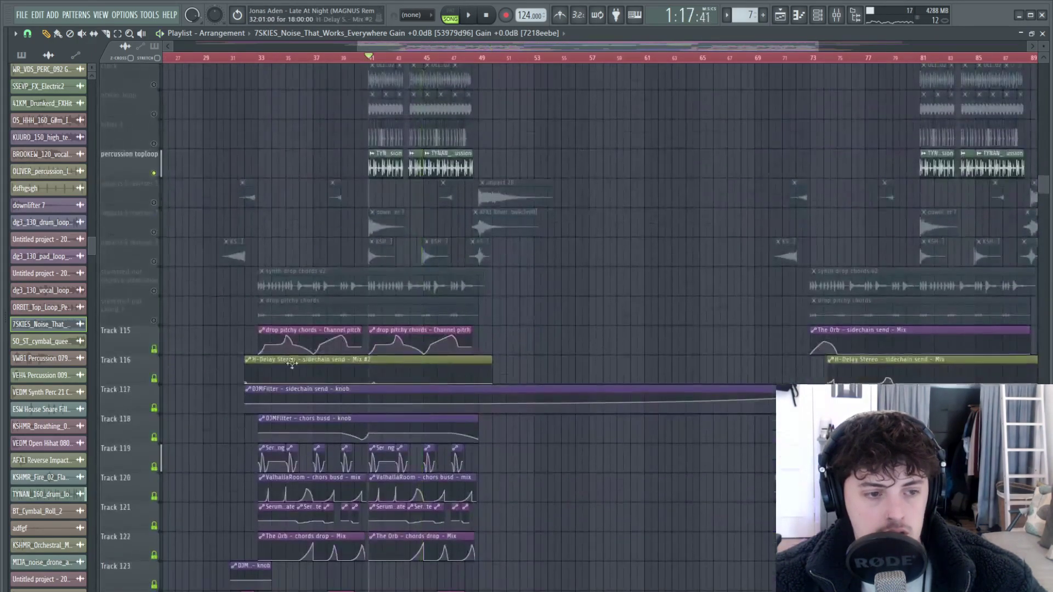
right_click(154, 290)
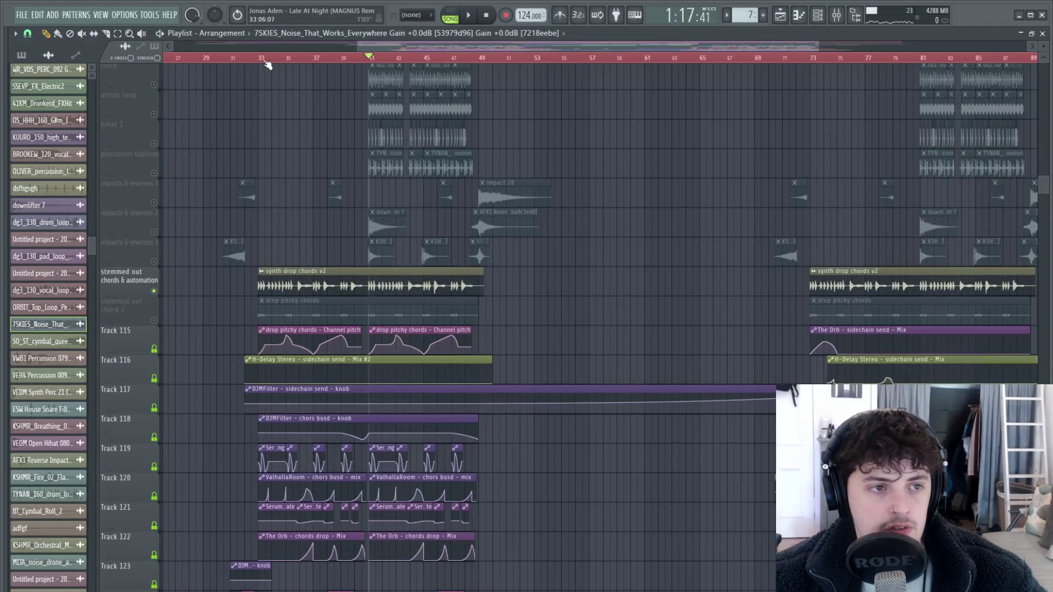
key("space")
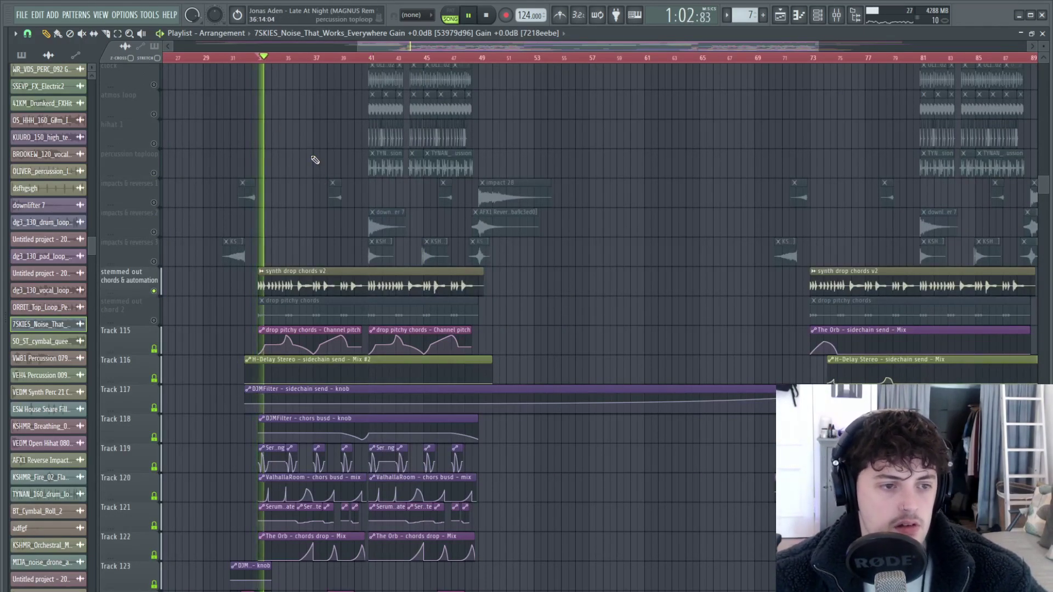
scroll(315, 159, "up", 2)
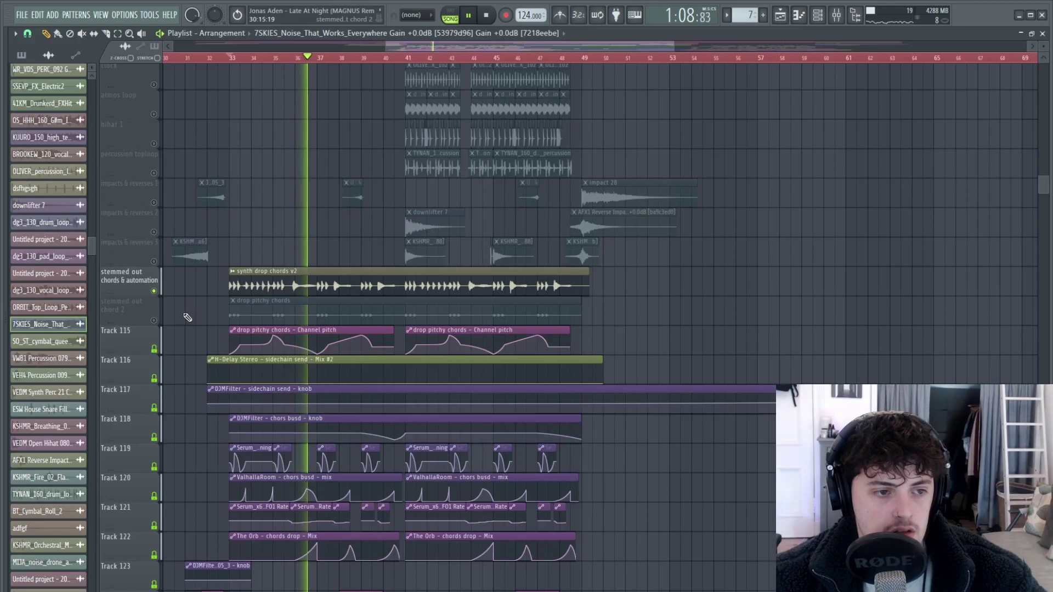
Step: Play the stemmed out chord 2 track alone from bar 33, restore all tracks, and select the two stemmed chord clips
key("space")
left_click(154, 321)
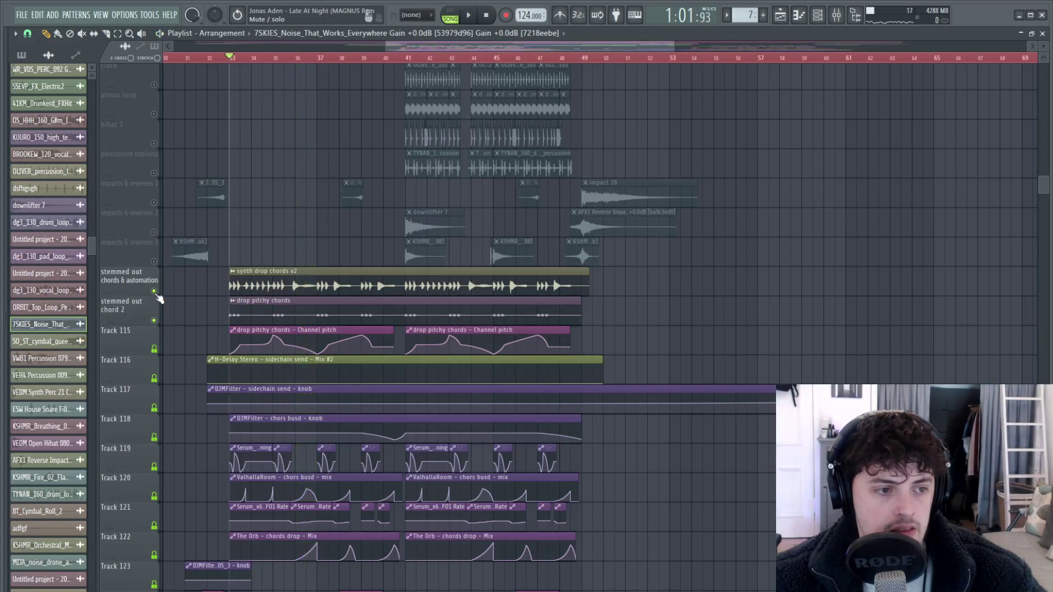
left_click(154, 291)
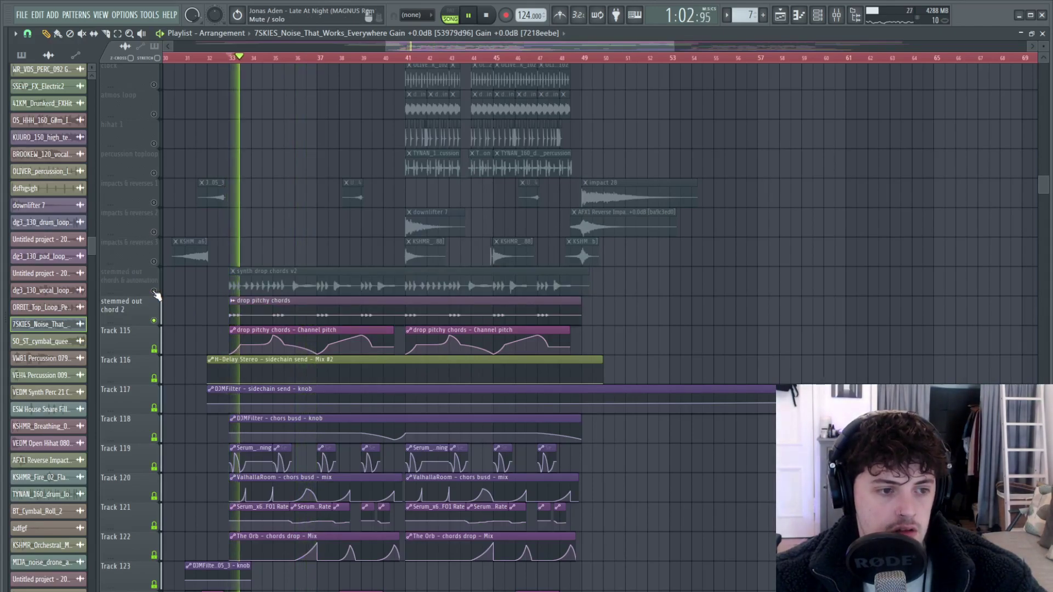
right_click(154, 292)
key("space")
left_click_drag(668, 282, 222, 313)
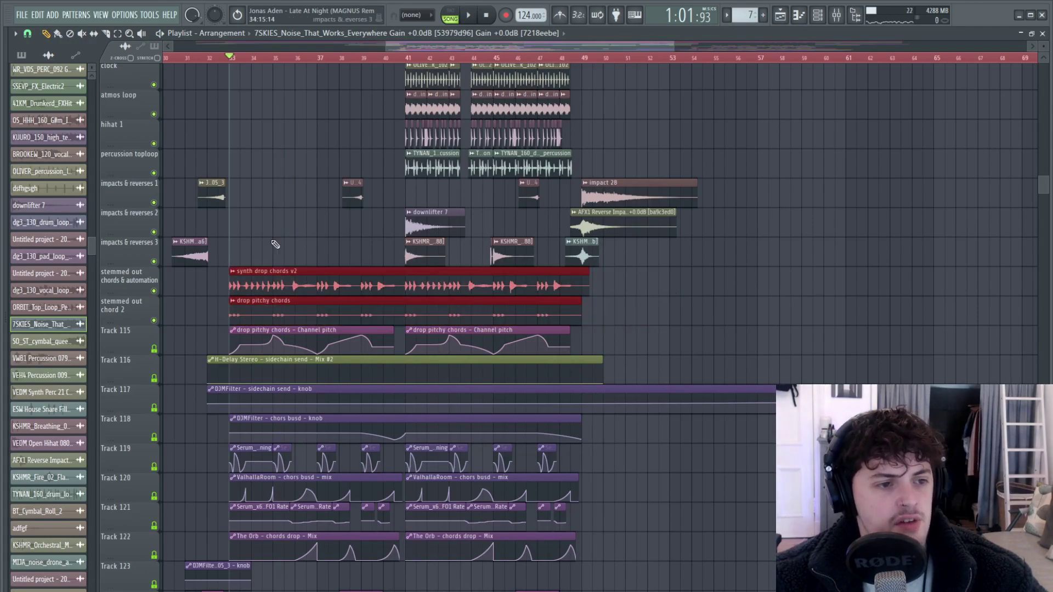
Step: Inspect the Serum channels of the chords and bass pattern in the channel rack, and return to the full playlist
scroll(294, 293, "up", 8)
scroll(297, 295, "up", 7)
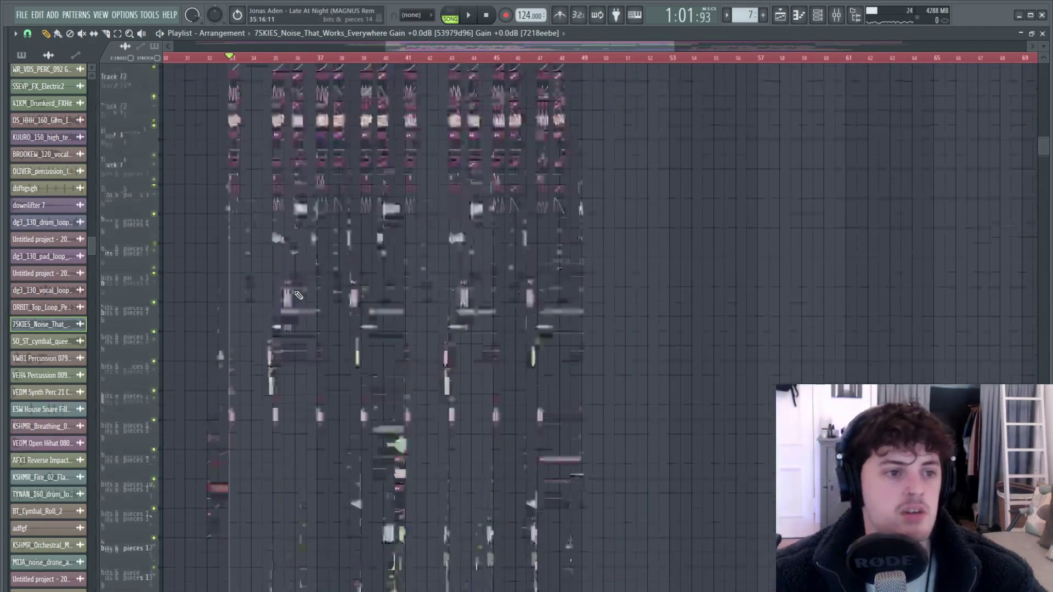
left_click(323, 282)
left_click(817, 17)
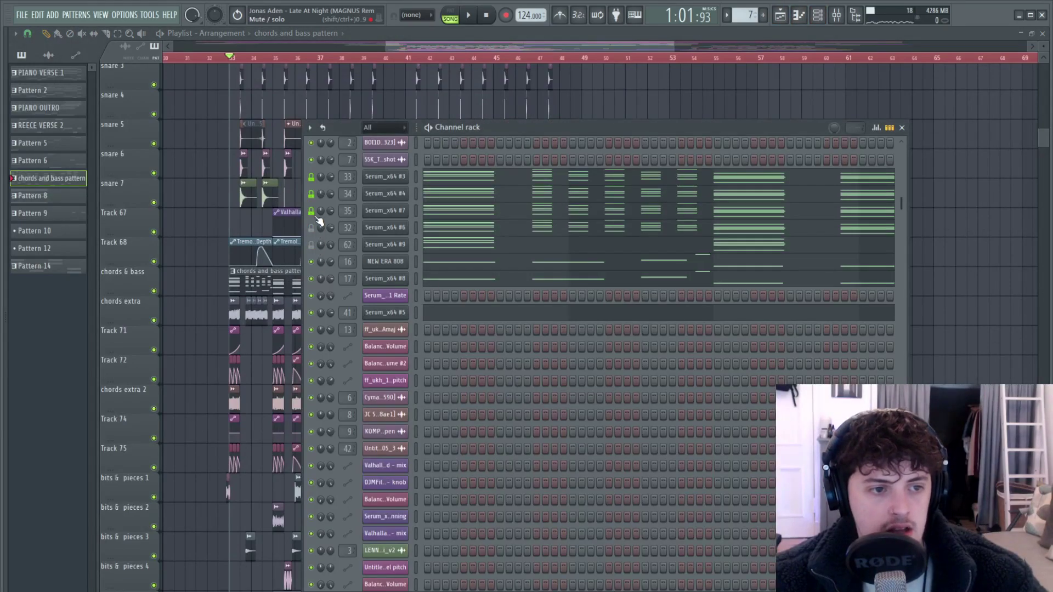
key("F6")
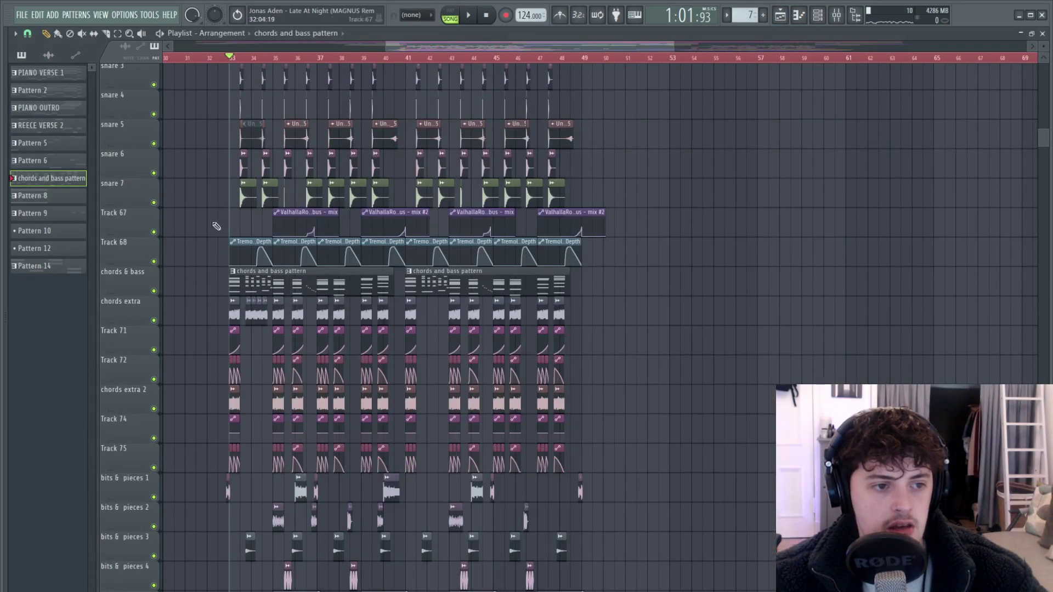
Step: Play the full arrangement from bar 25, following the build-up layers into the drop's kick and snare tracks
scroll(244, 230, "down", 10)
scroll(245, 262, "up", 3)
scroll(262, 272, "down", 10)
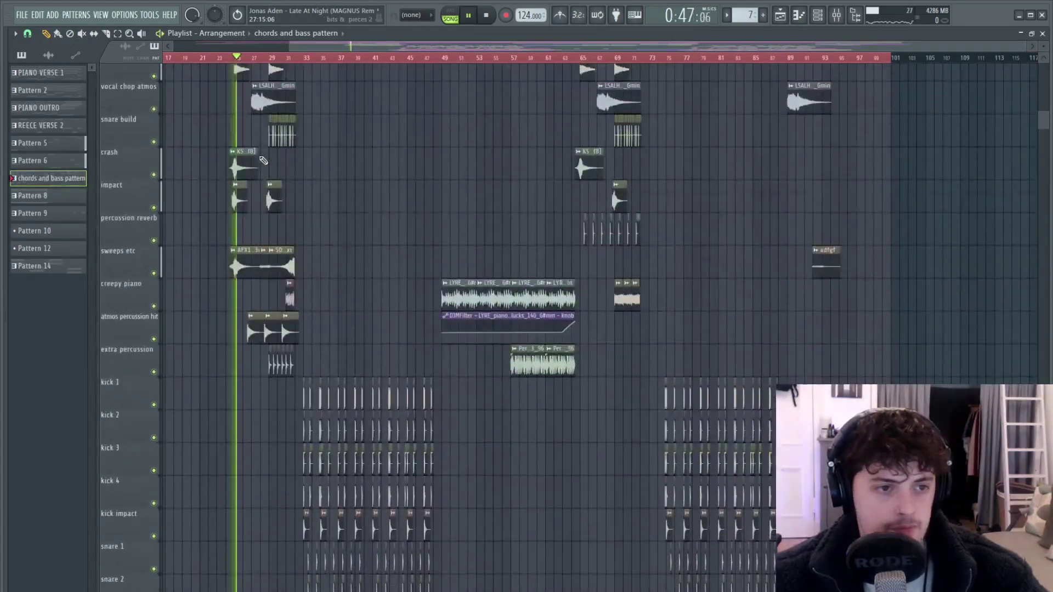
scroll(263, 160, "down", 1)
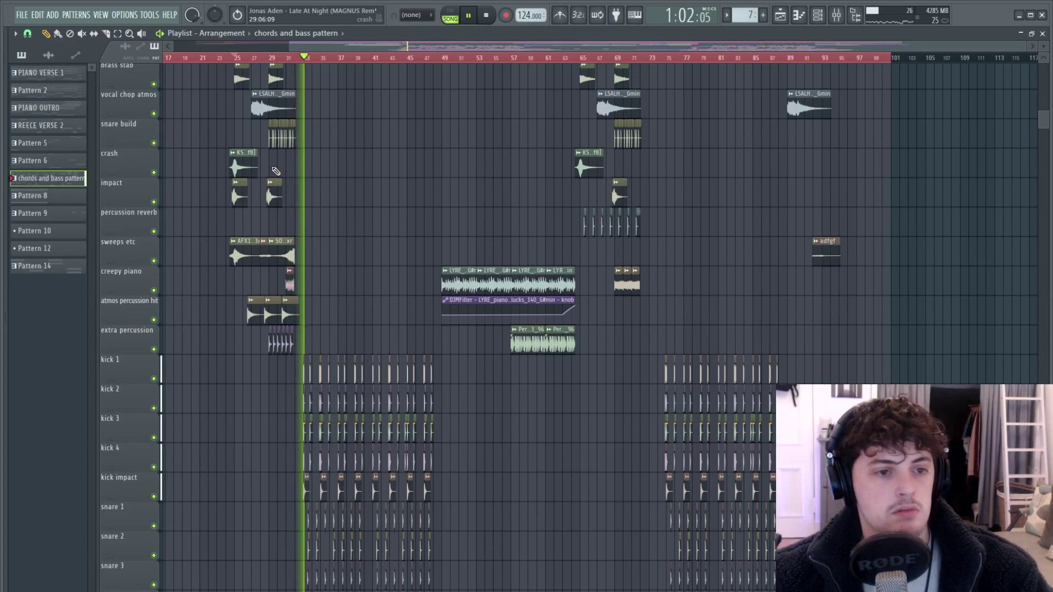
scroll(375, 225, "down", 9)
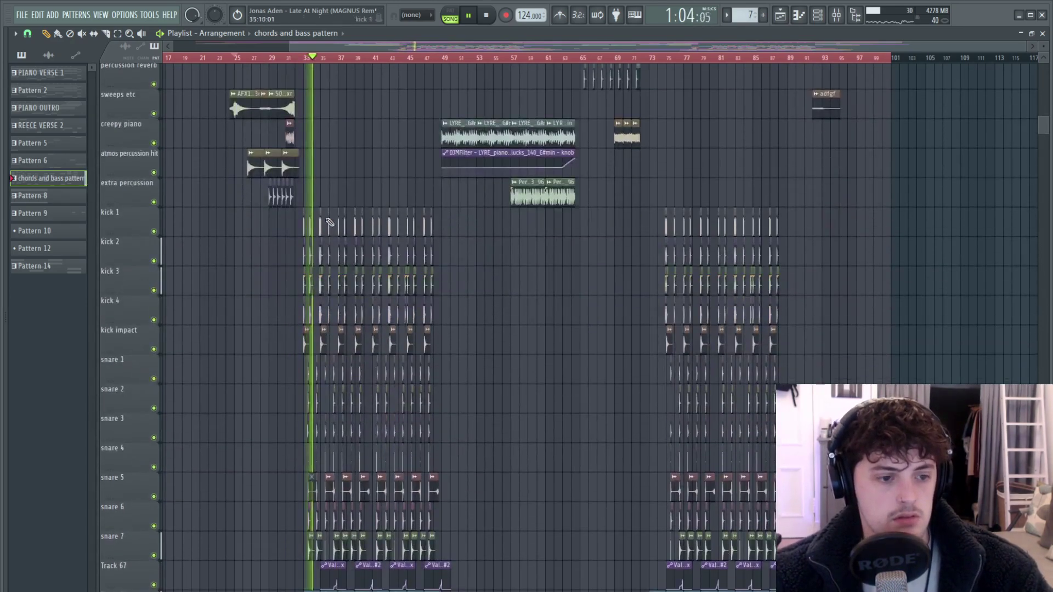
scroll(384, 230, "up", 2)
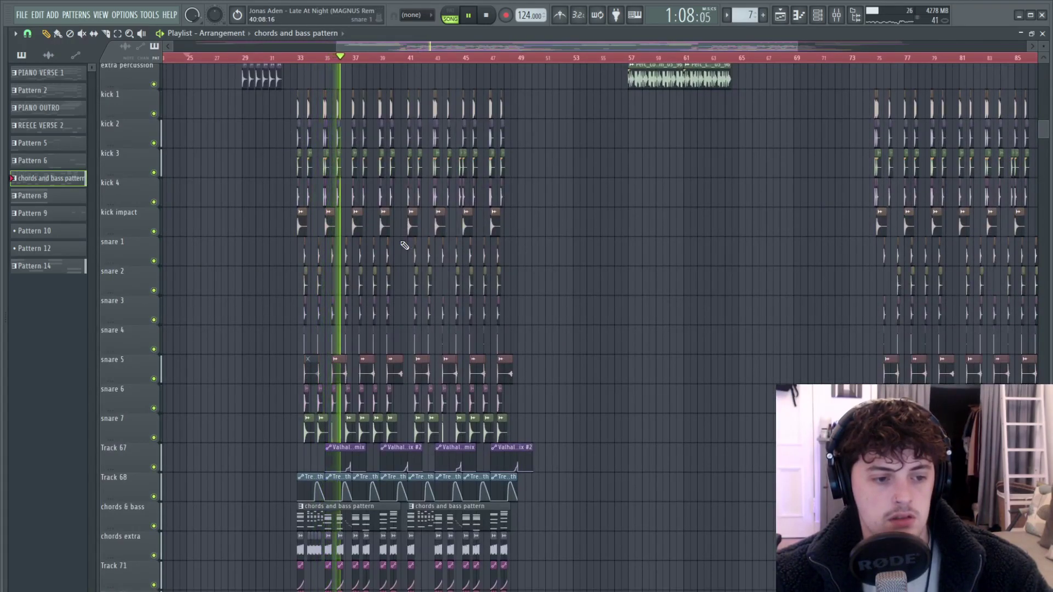
Step: Follow the drop's playback past bar 49 through the loops, impacts, stemmed chords, automation, bits & pieces and chord tracks, and stop it
scroll(395, 263, "down", 7)
scroll(371, 315, "up", 1)
scroll(370, 315, "up", 2)
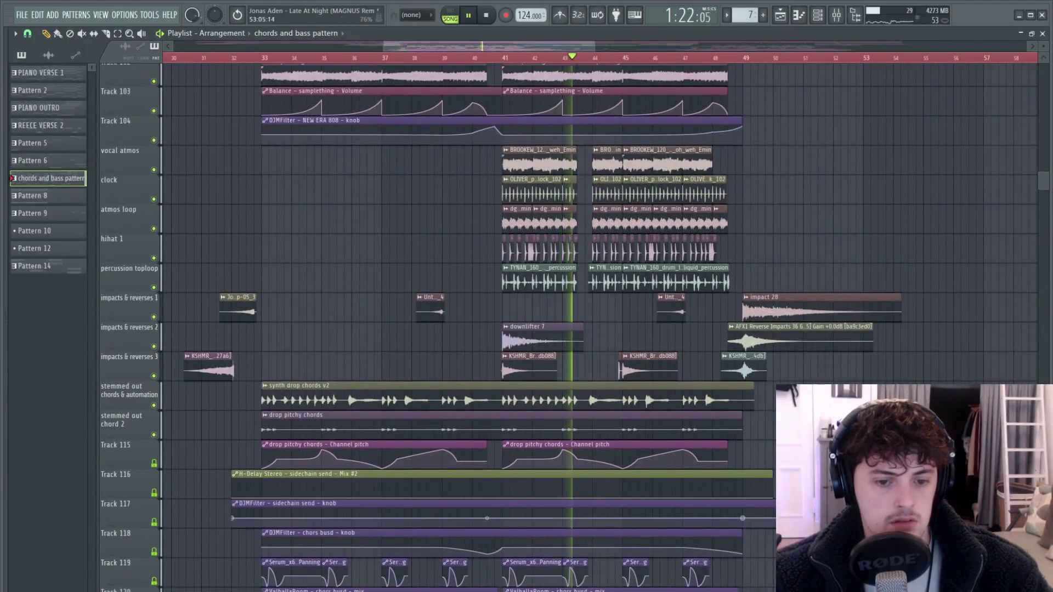
scroll(801, 298, "down", 5)
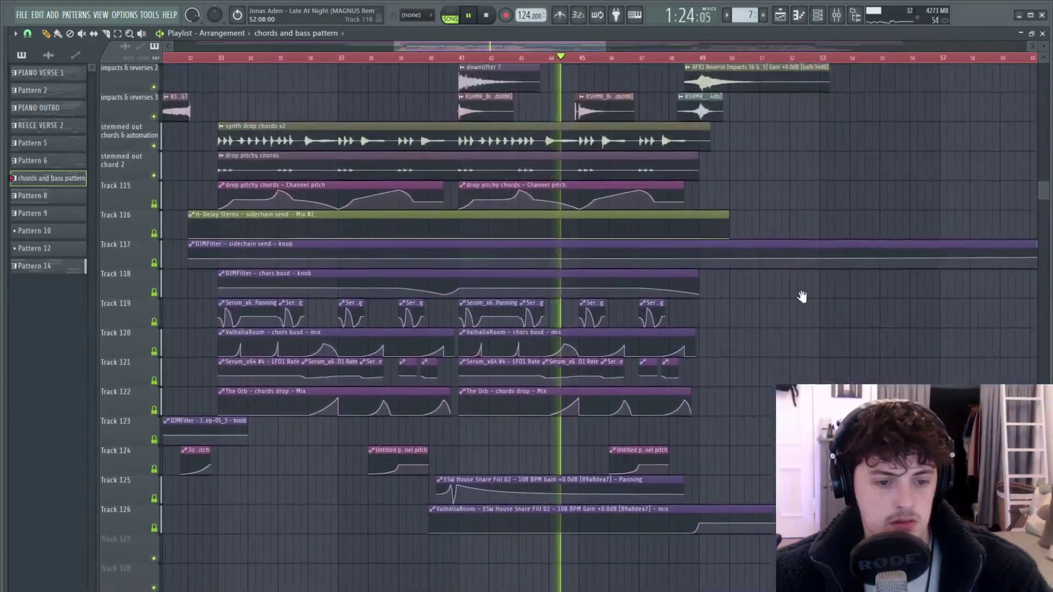
scroll(801, 298, "up", 8)
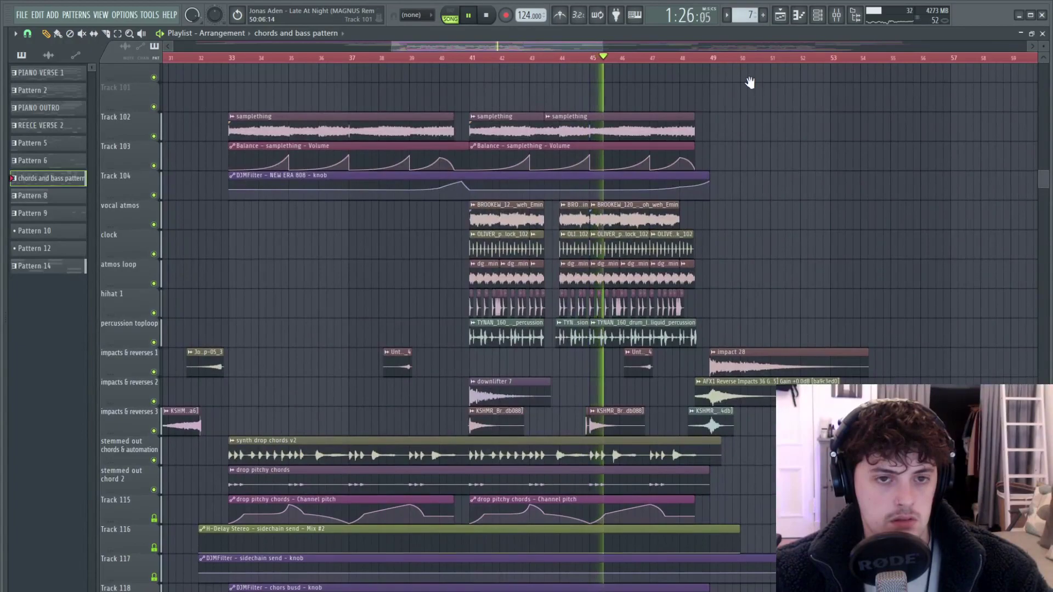
scroll(750, 82, "up", 7)
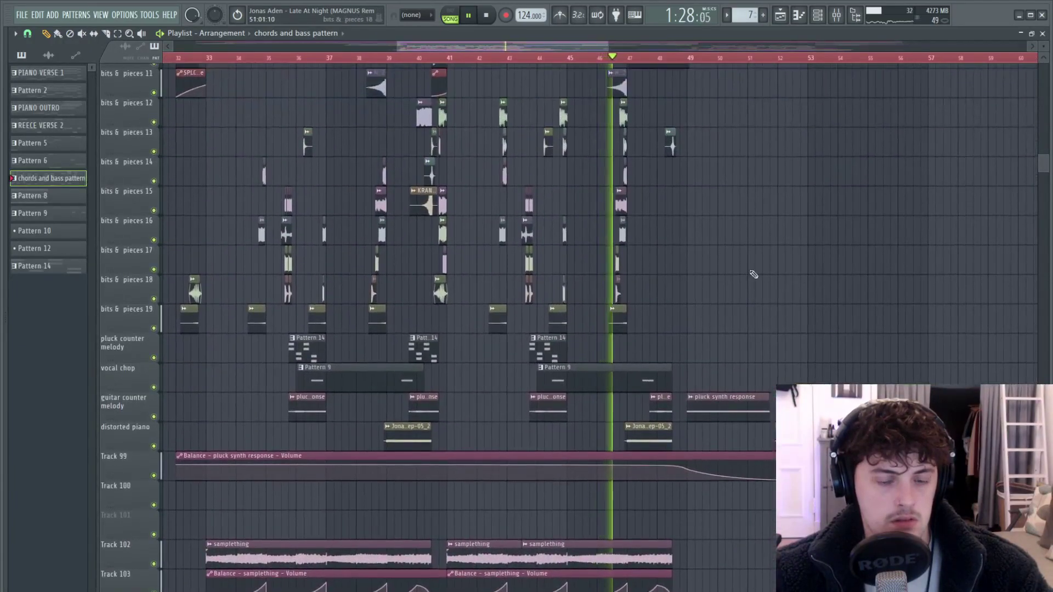
scroll(779, 134, "up", 7)
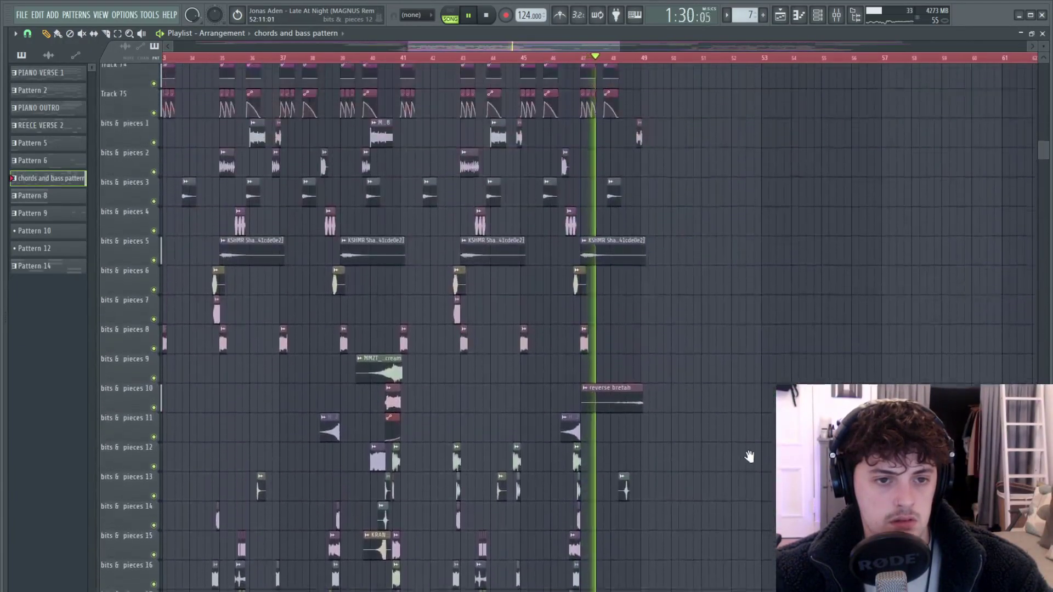
scroll(693, 352, "up", 7)
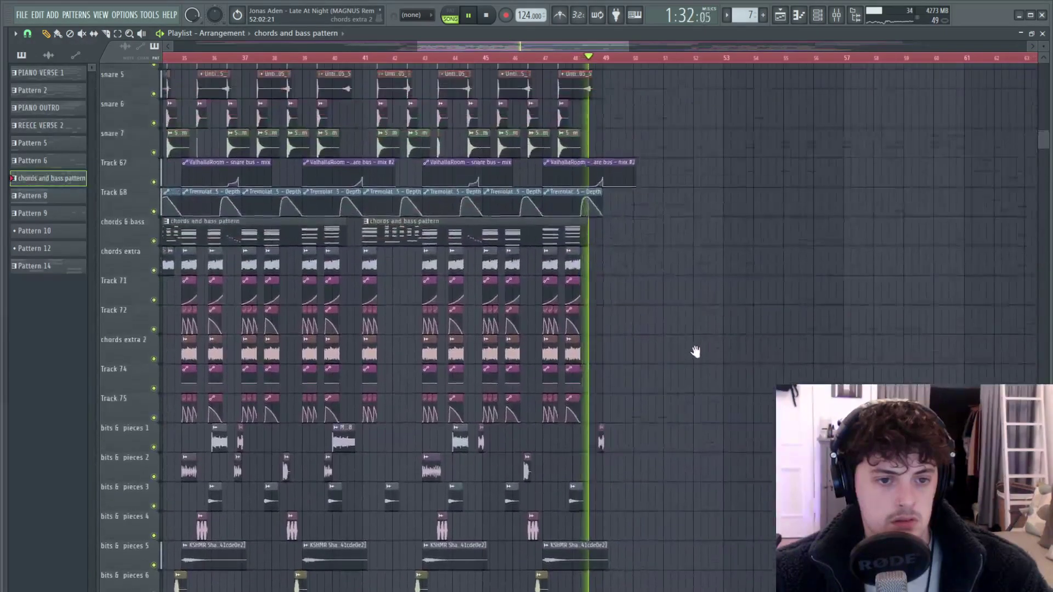
scroll(685, 426, "up", 8)
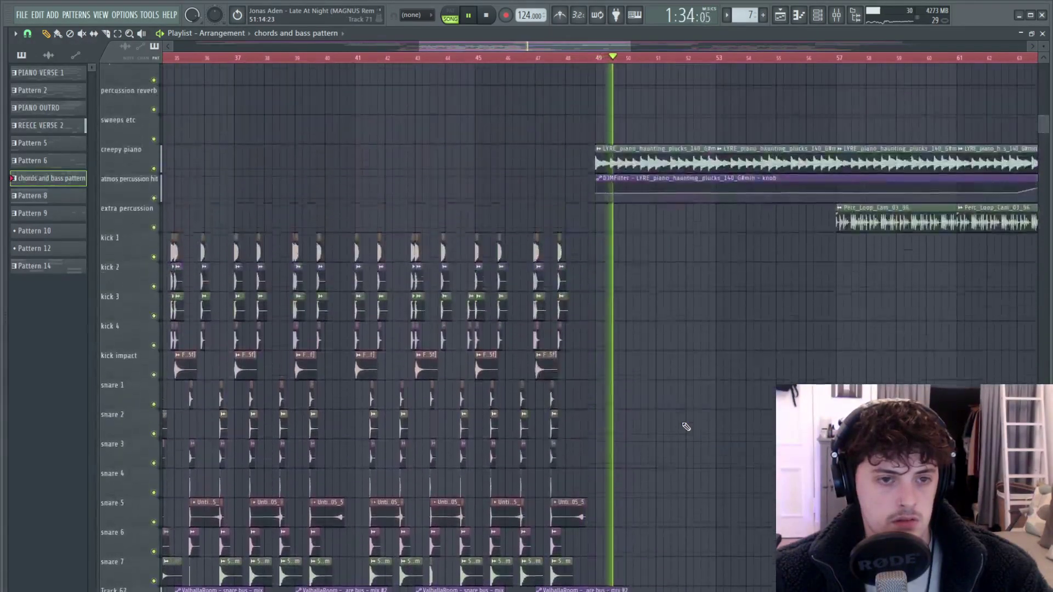
key("space")
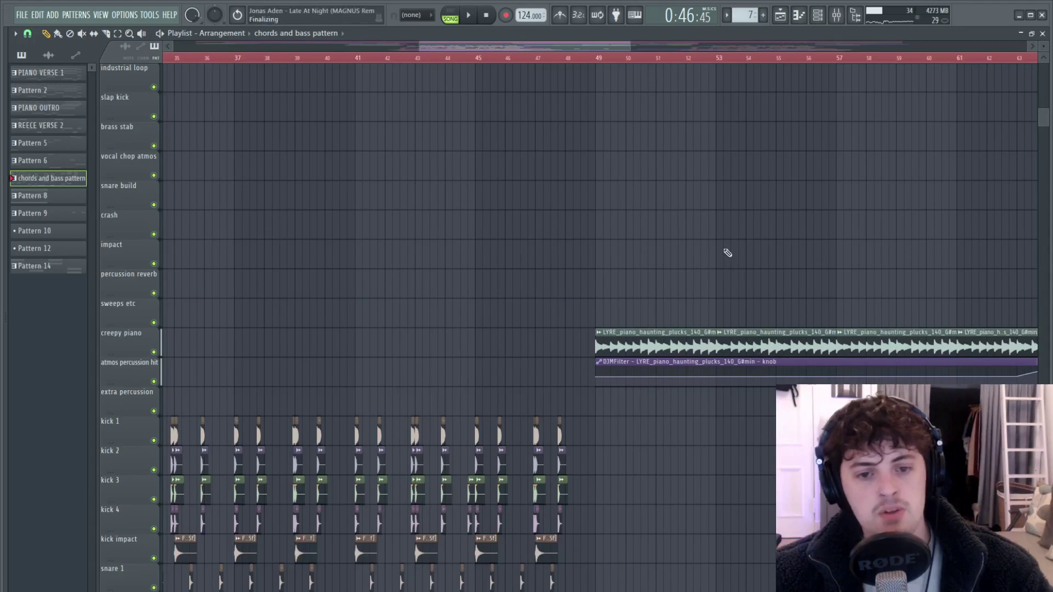
Step: Select the REECE VERSE 2 clip on the instrumental parts track, and set the playhead to bar 49
scroll(727, 253, "up", 5)
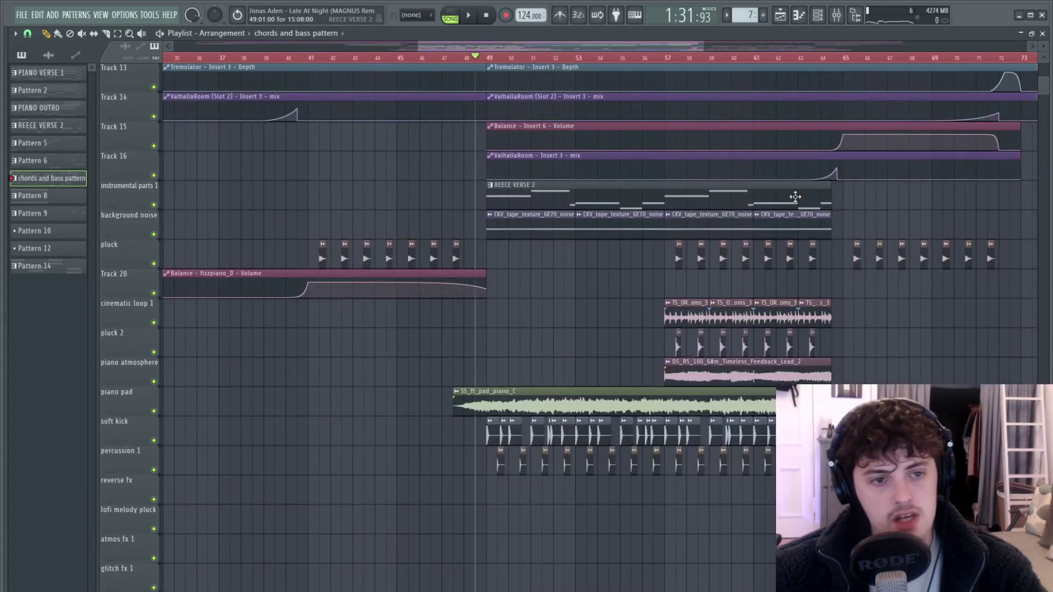
left_click_drag(851, 198, 883, 203)
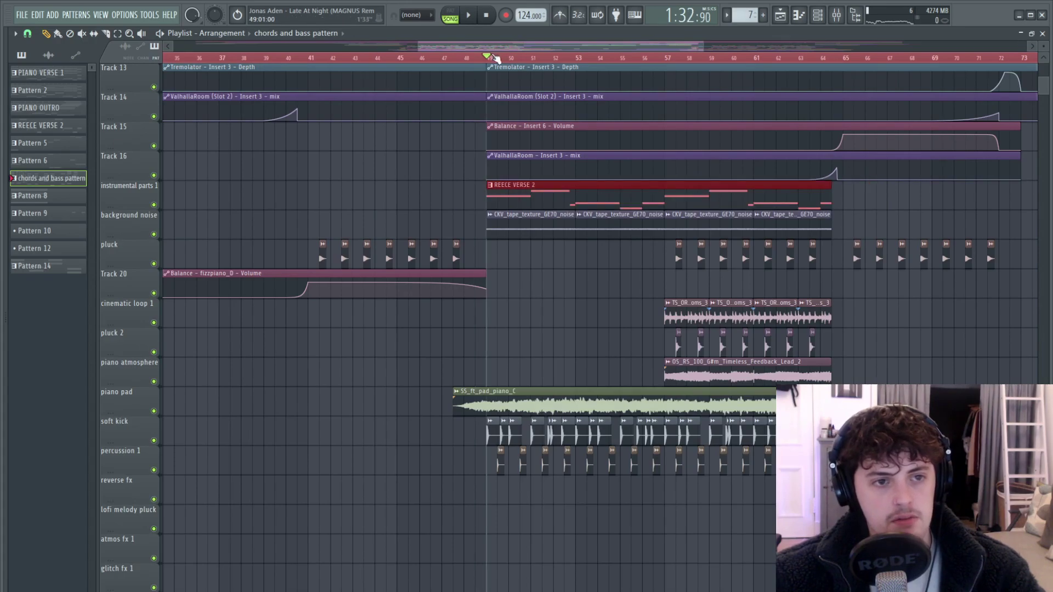
left_click_drag(499, 51, 539, 51)
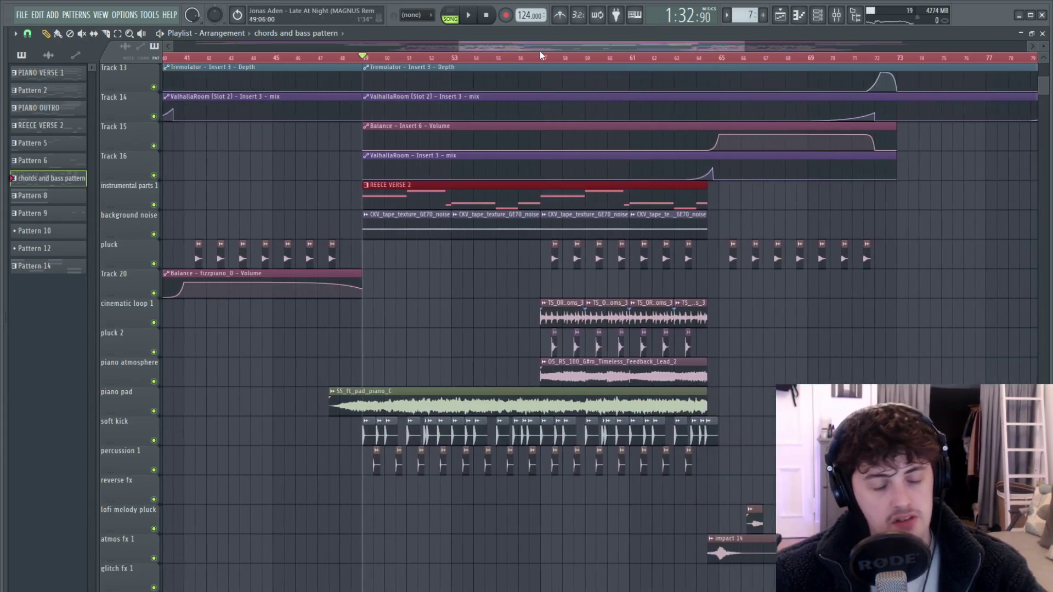
Step: Play the second verse from bar 49, viewing its layers from the piano pad and soft kick down to the creepy piano
scroll(631, 170, "down", 1)
key("space")
scroll(555, 214, "down", 5)
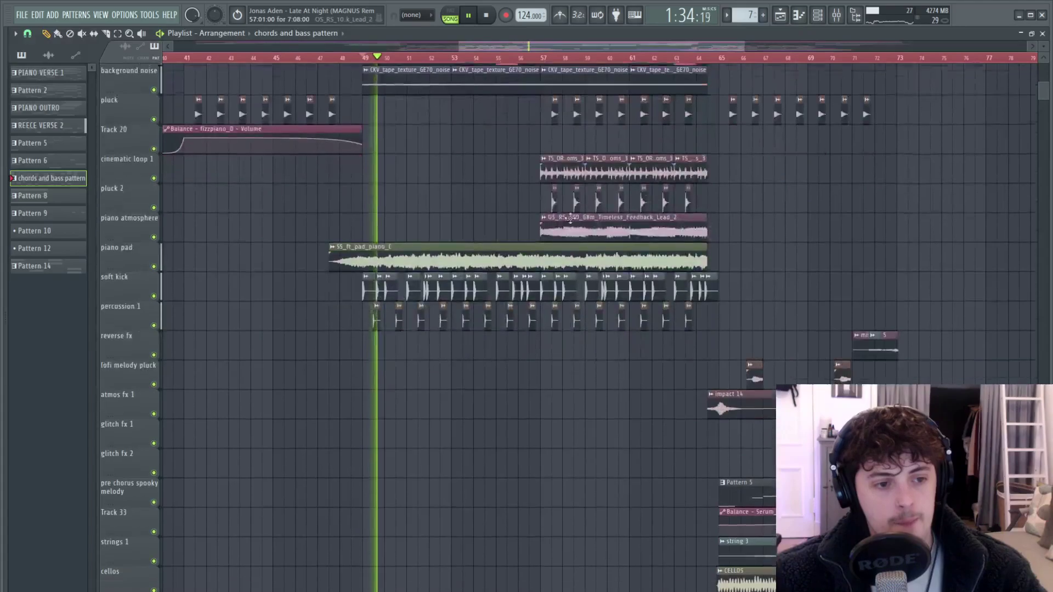
scroll(519, 272, "down", 6)
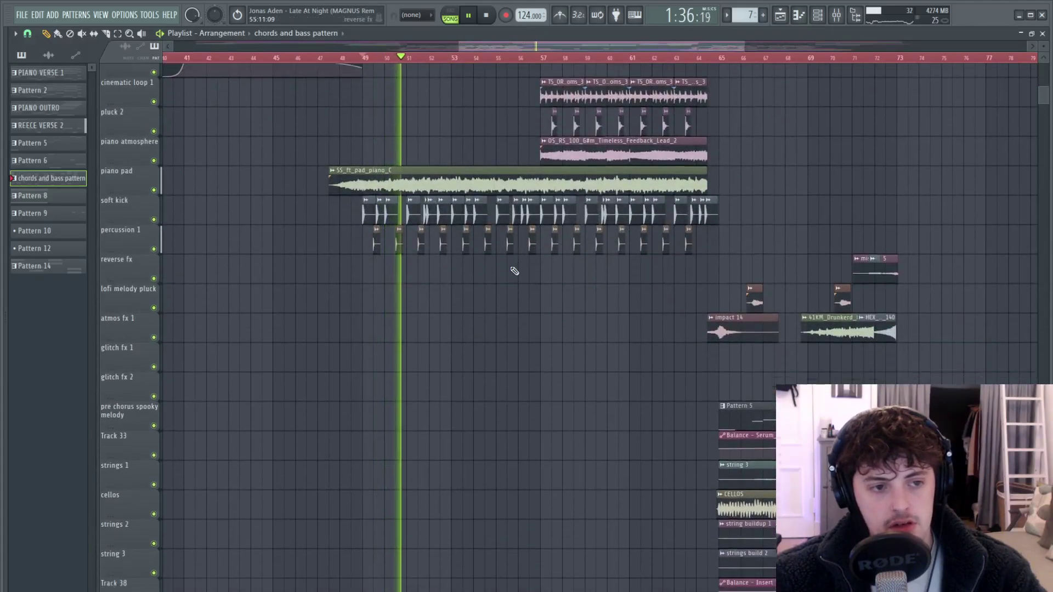
scroll(528, 273, "down", 5)
scroll(526, 272, "down", 12)
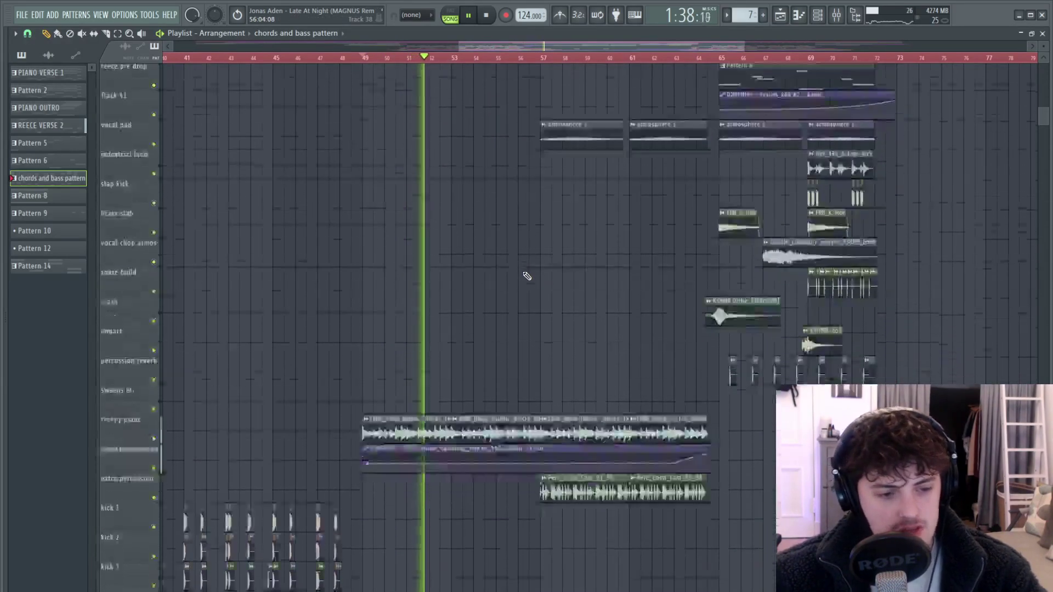
key("space")
Step: View the sample settings of the LYRE_piano_haunting_plucks_140_G#min clip on the creepy piano track, and close them
double_click(470, 338)
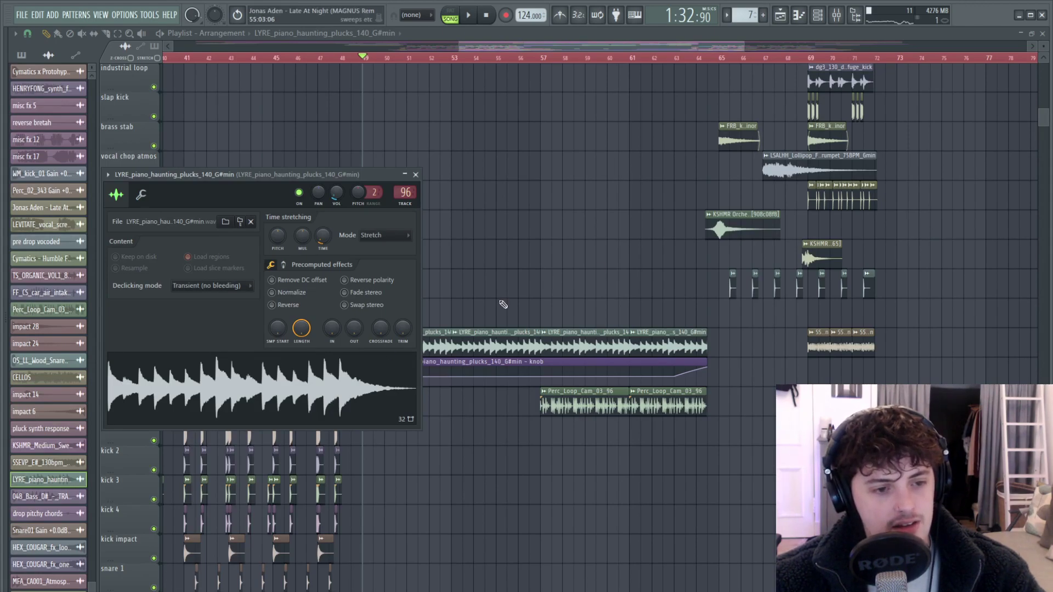
key("Escape")
left_click_drag(537, 50, 544, 48)
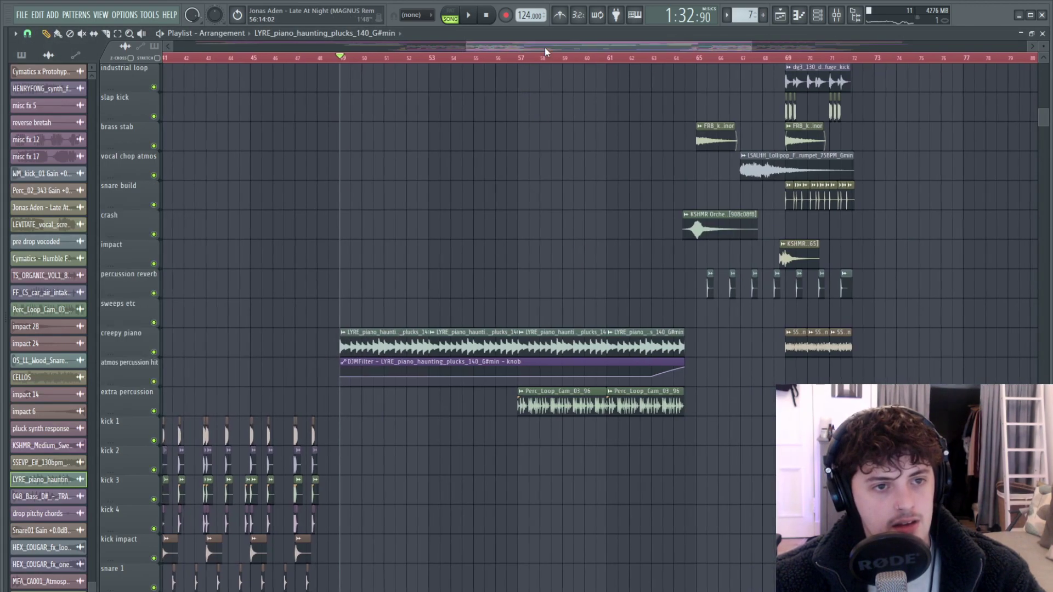
Step: Play the verse from bar 57, viewing the Perc_Loop_Cam_03_96 sample settings and the vocal pad layer
key("space")
left_click(522, 58)
key("space")
double_click(575, 405)
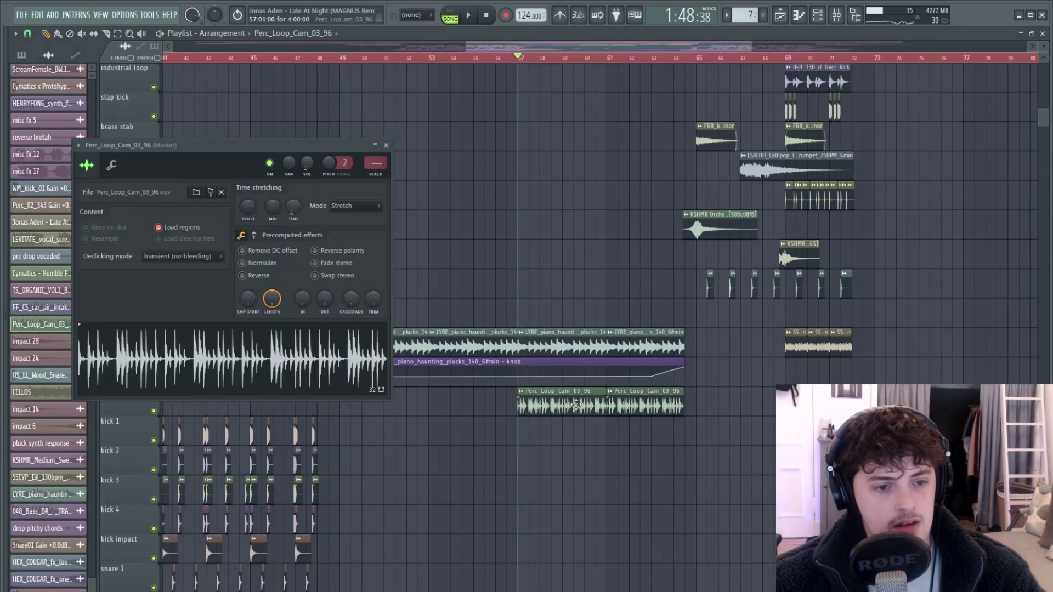
key("space")
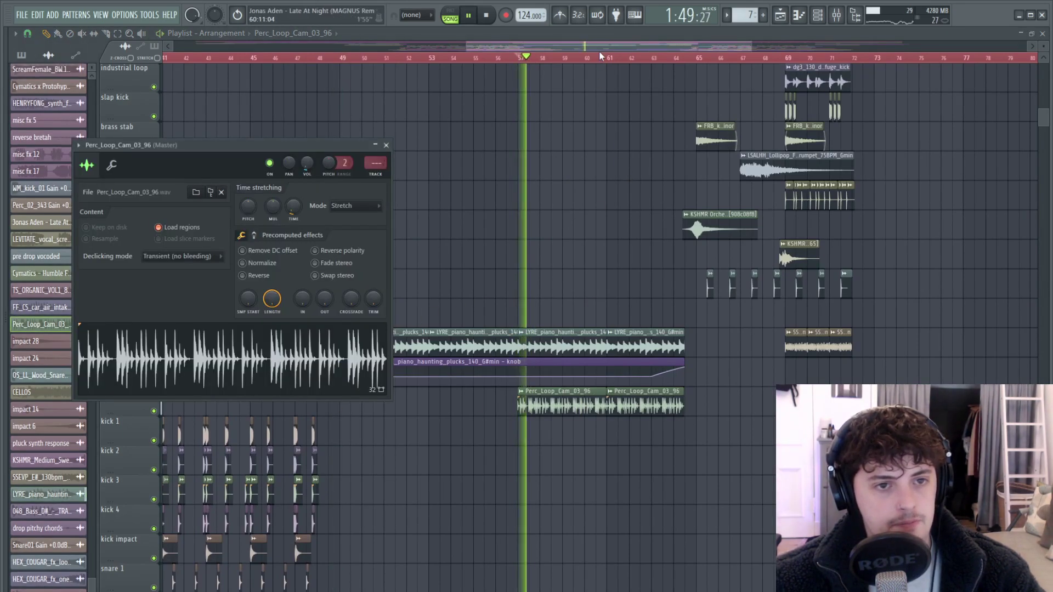
key("Escape")
left_click_drag(598, 51, 700, 50)
scroll(448, 209, "up", 5)
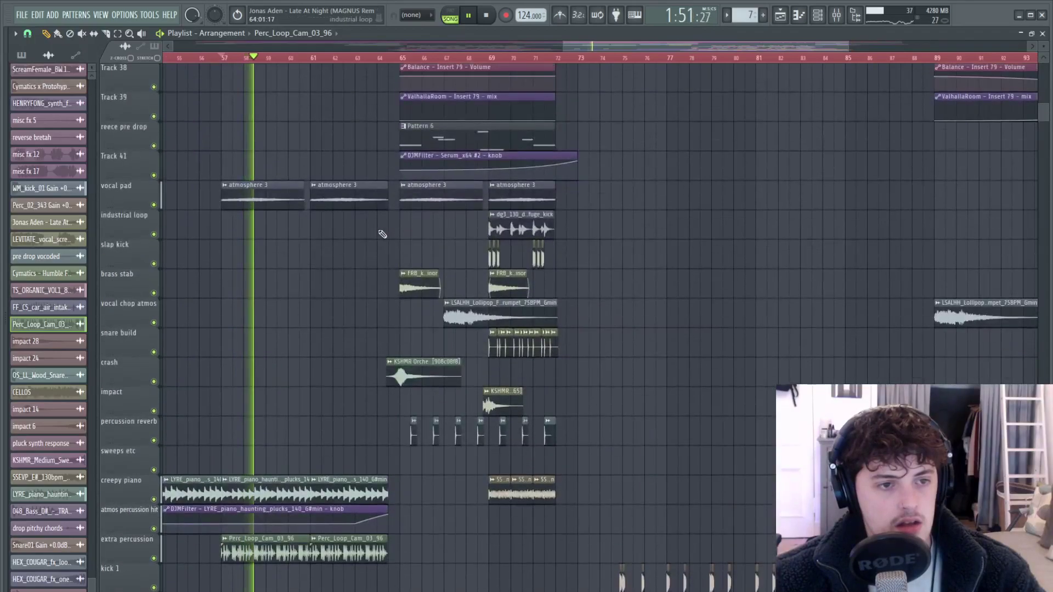
key("space")
Step: Place the playhead just before bar 65, and view the pre-drop strings and cellos tracks
left_click(389, 58)
scroll(395, 284, "up", 17)
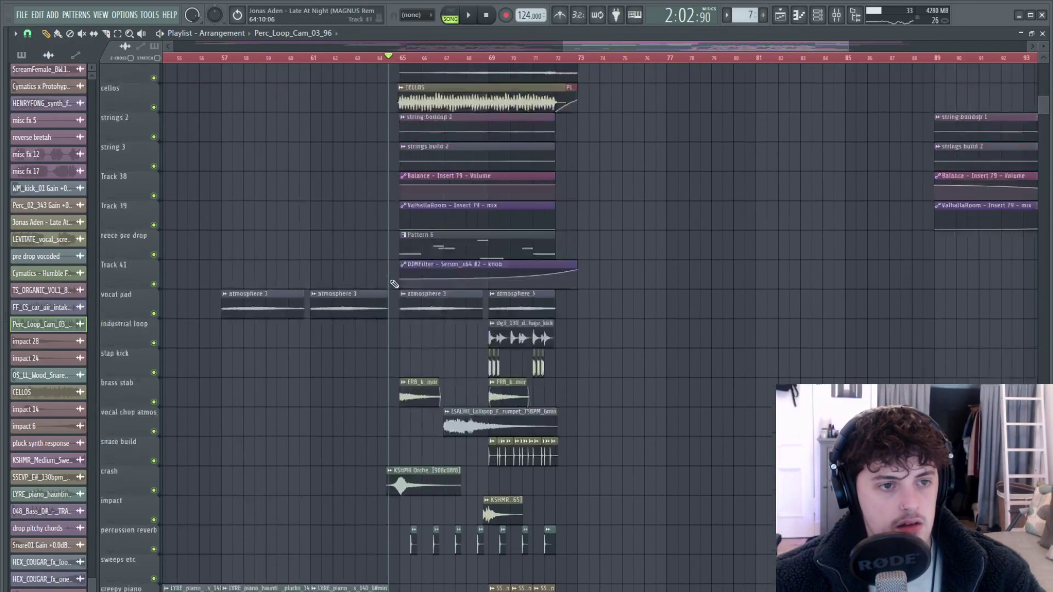
scroll(674, 285, "down", 10)
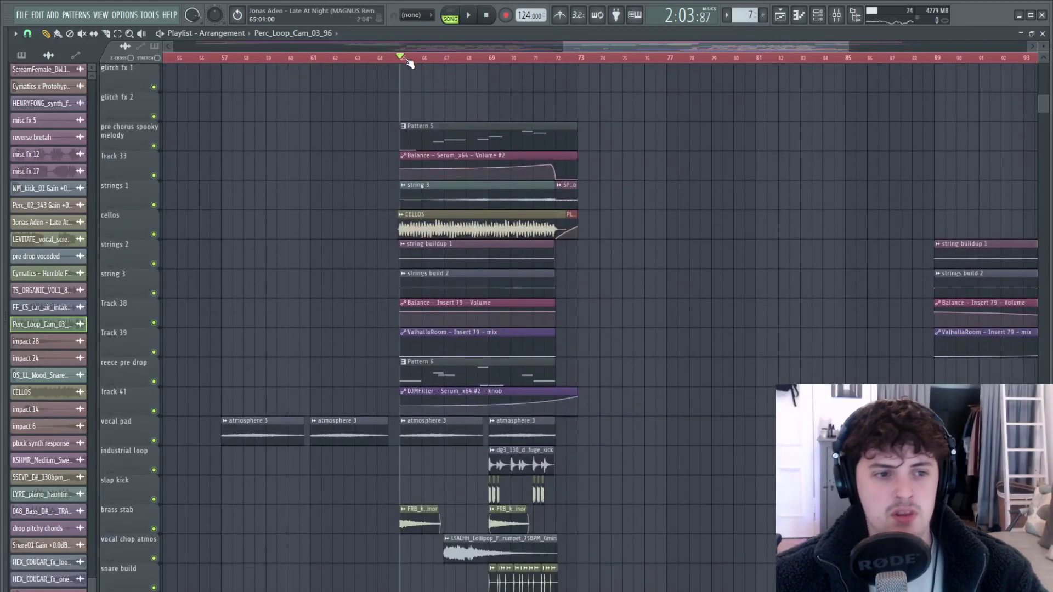
Step: Solo the cellos track and play the CELLOS clip from just before bar 65 into its volume automation
right_click(155, 234)
left_click(496, 237)
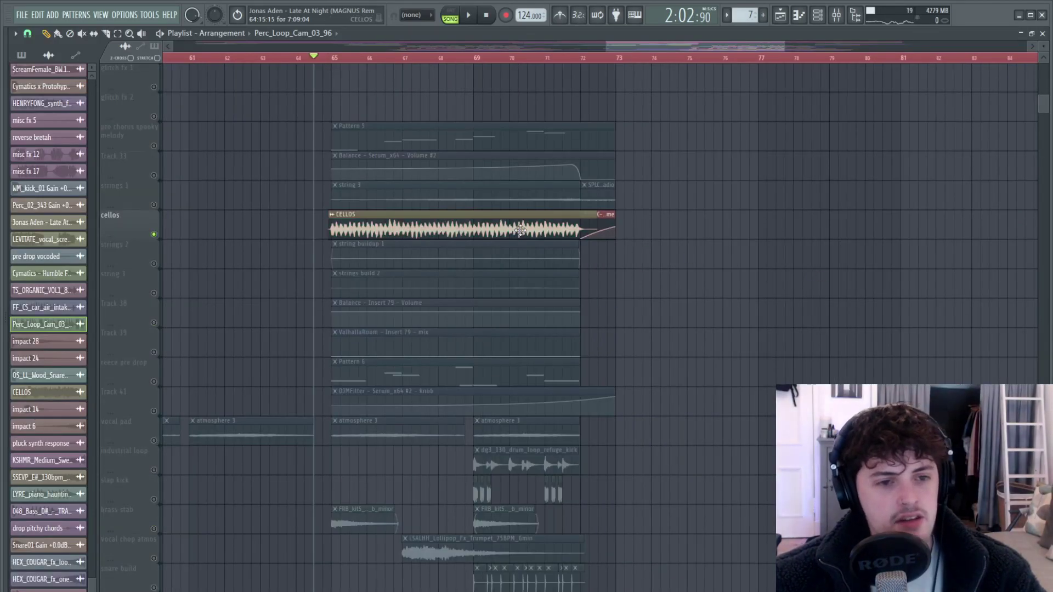
left_click_drag(529, 227, 357, 224)
right_click(322, 224)
scroll(755, 282, "up", 4)
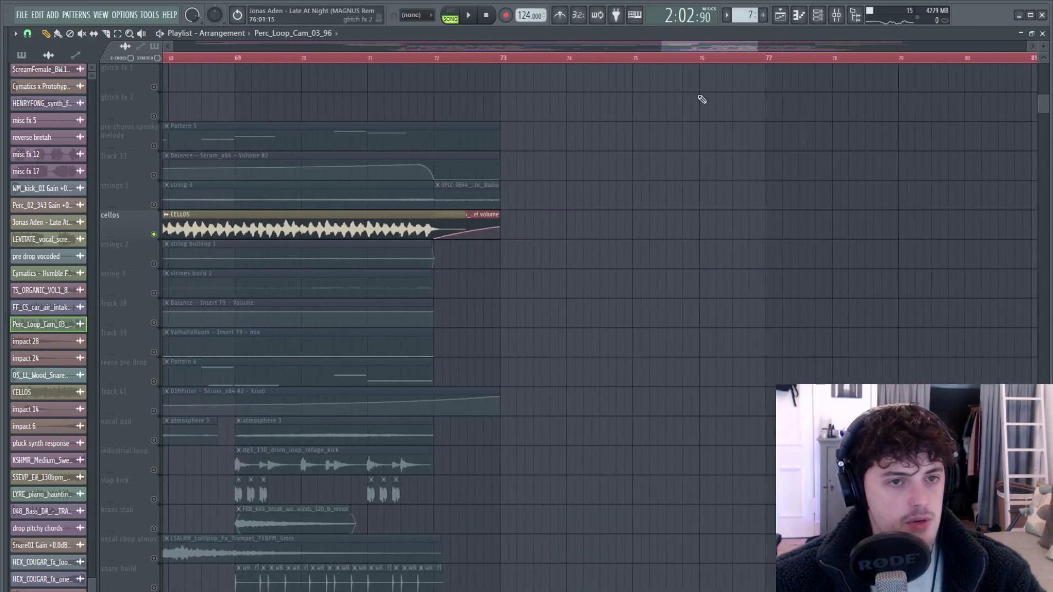
left_click_drag(694, 49, 663, 51)
key("space")
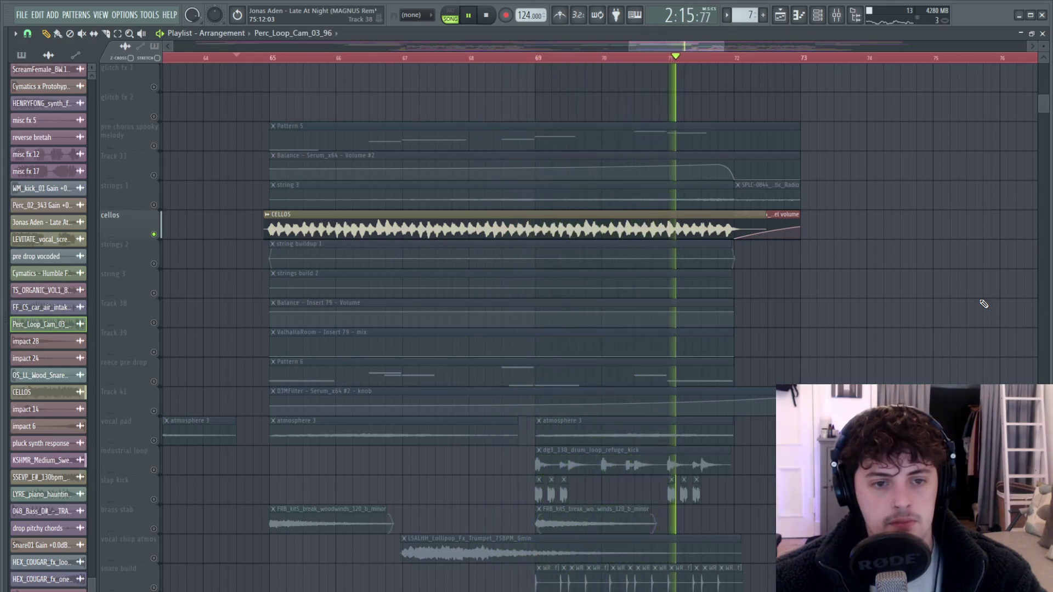
left_click_drag(693, 47, 699, 48)
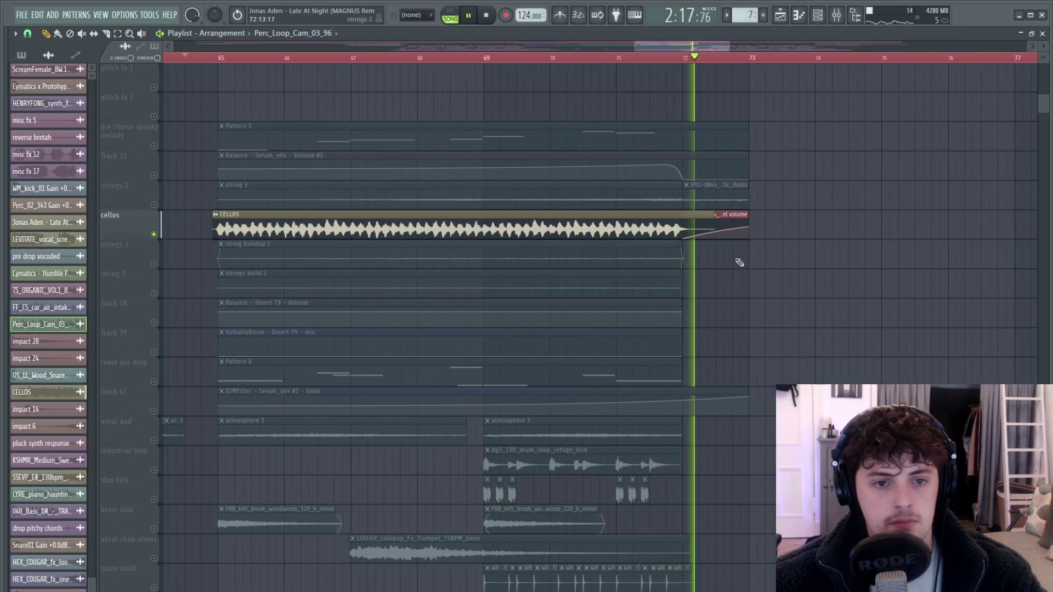
Step: Unsolo the cellos track, and play the full pre-drop from just before bar 65 with all its layers
key("space")
scroll(740, 267, "down", 4)
left_click(154, 235, "ctrl")
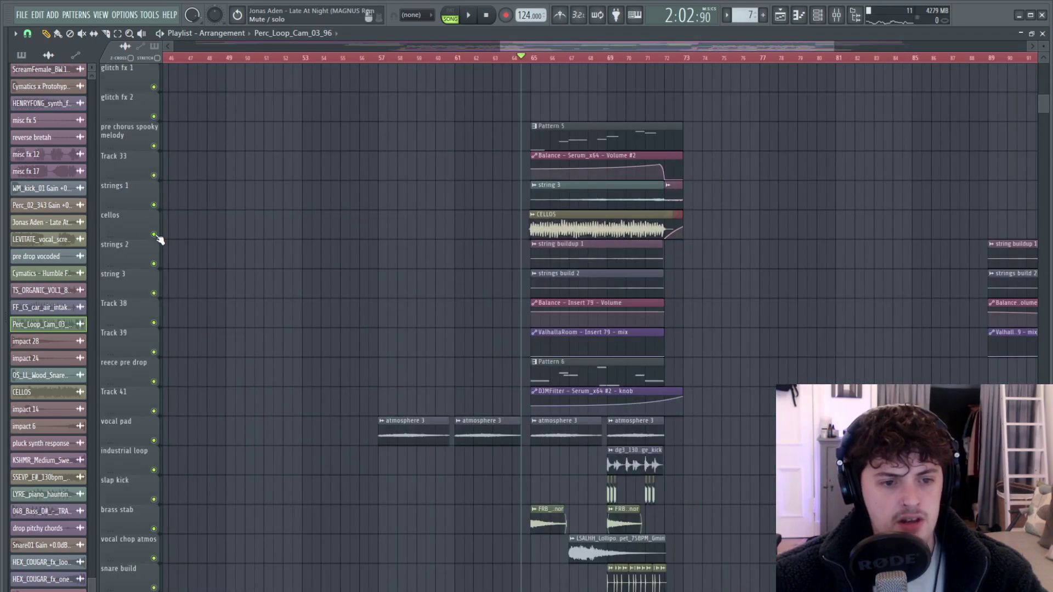
scroll(775, 334, "down", 5)
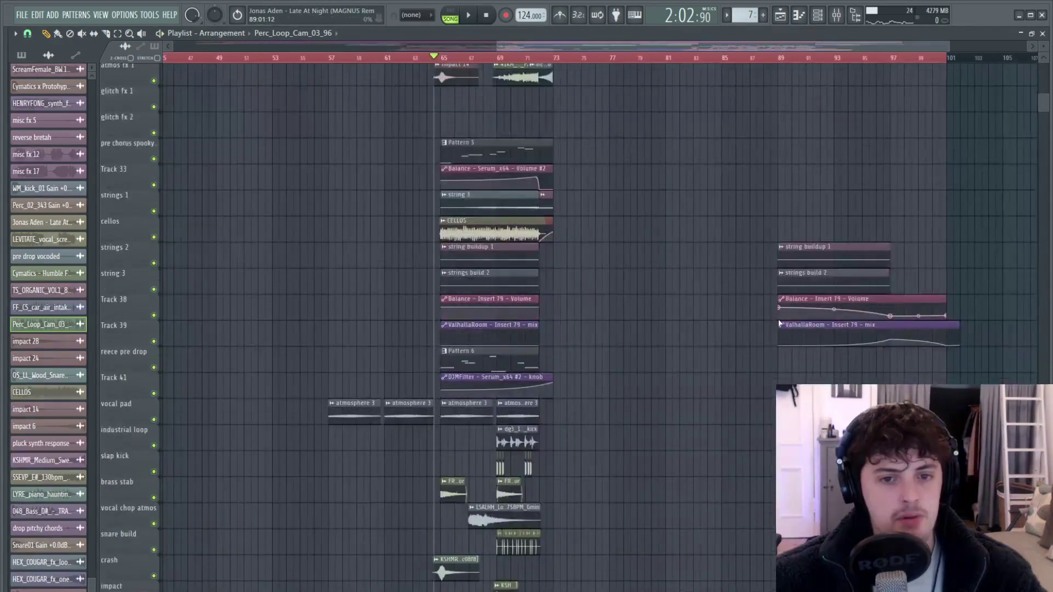
key("space")
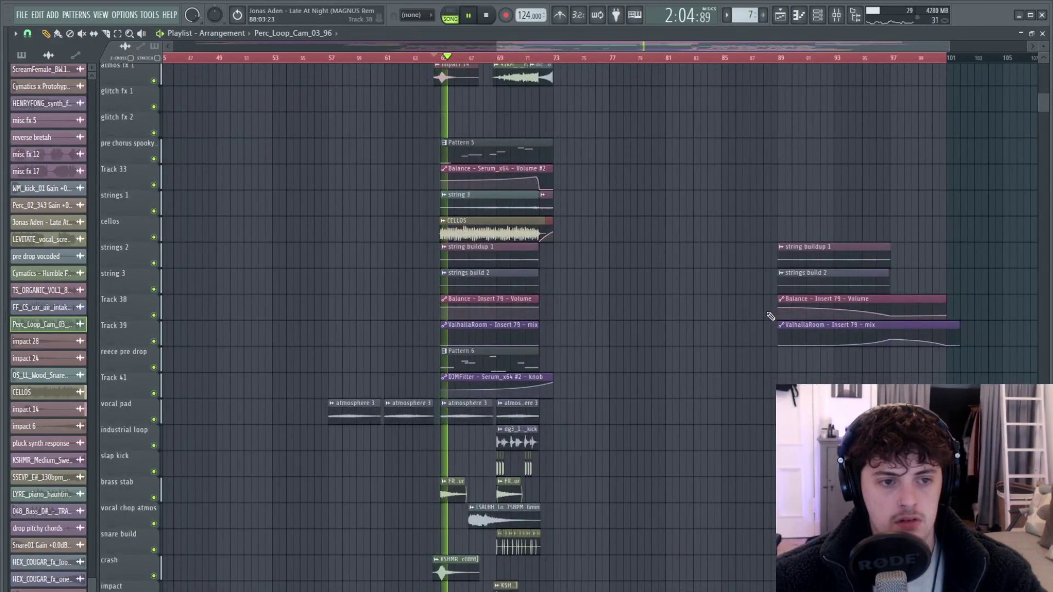
scroll(770, 316, "up", 4)
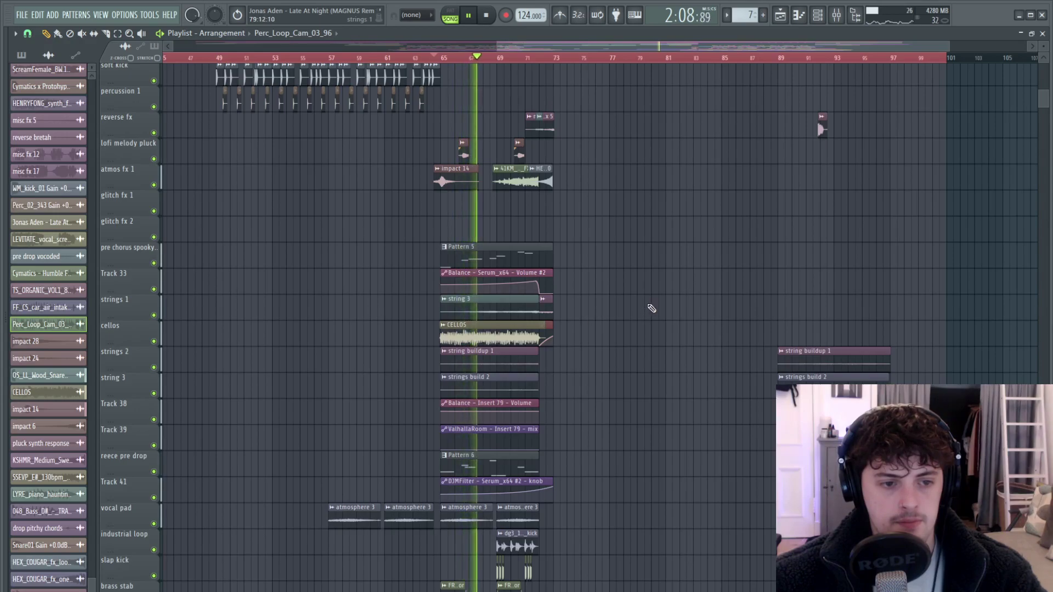
key("space")
Step: View the sample settings of the CELLOS clip, and close them
double_click(488, 325)
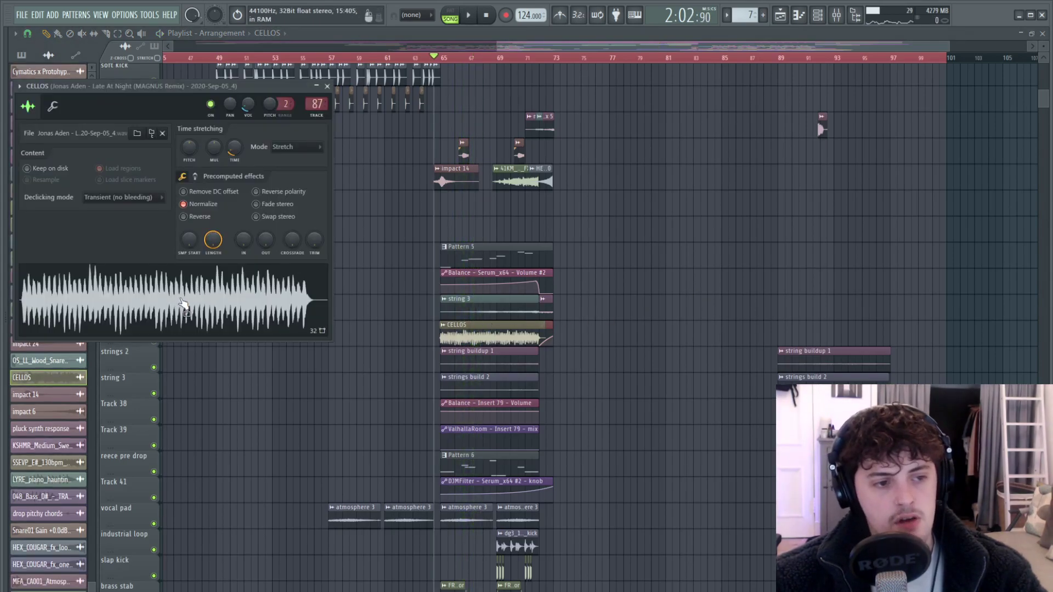
scroll(730, 318, "down", 5)
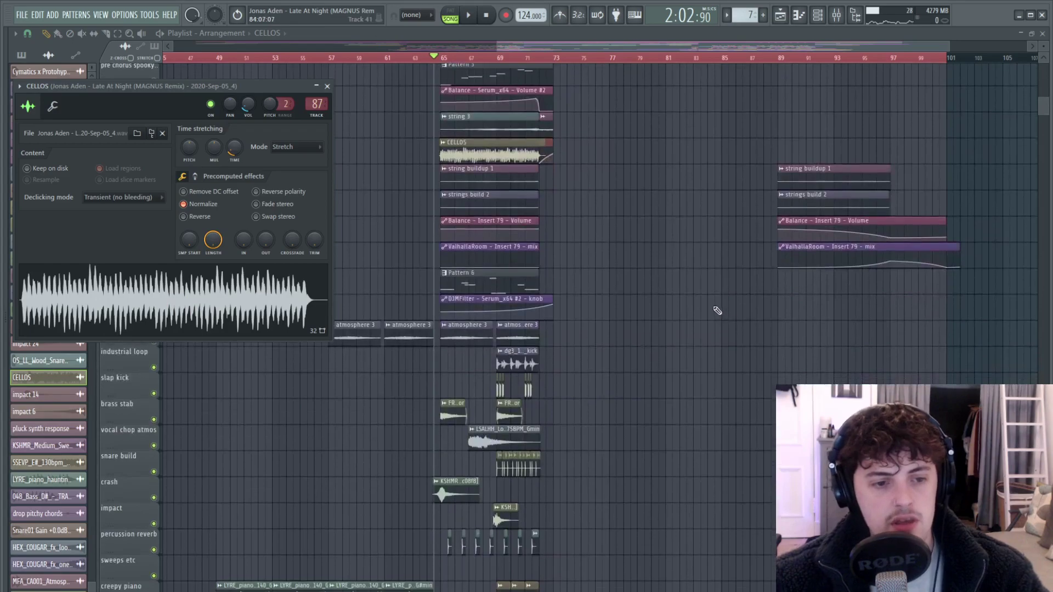
key("Escape")
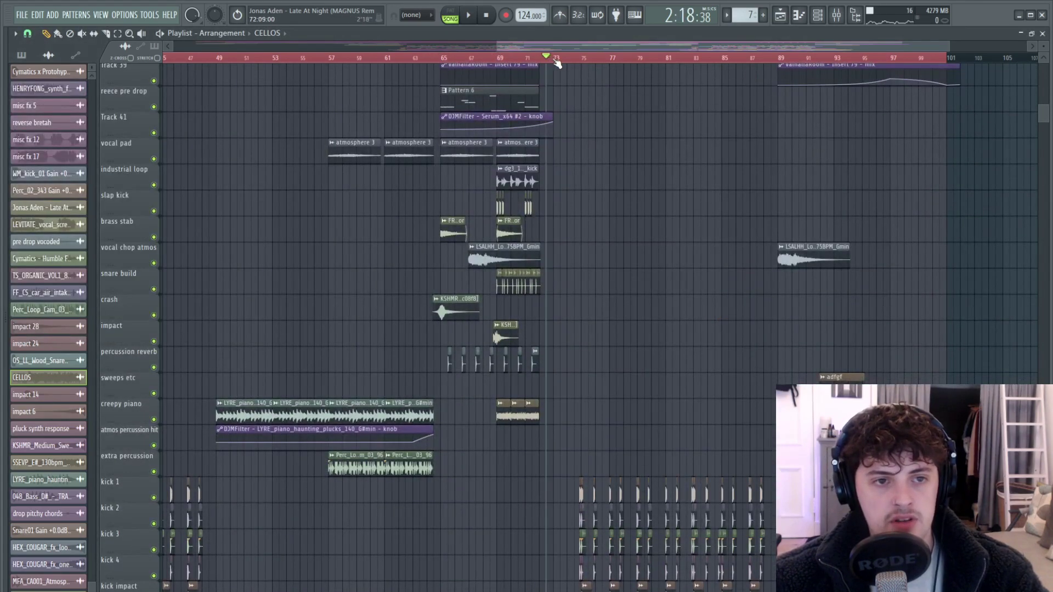
Step: Place the playhead at bar 73 over the second drop's tracks, and view the mixer before closing it
left_click_drag(557, 63, 558, 62)
scroll(613, 242, "down", 6)
scroll(624, 263, "up", 3)
scroll(511, 159, "up", 2)
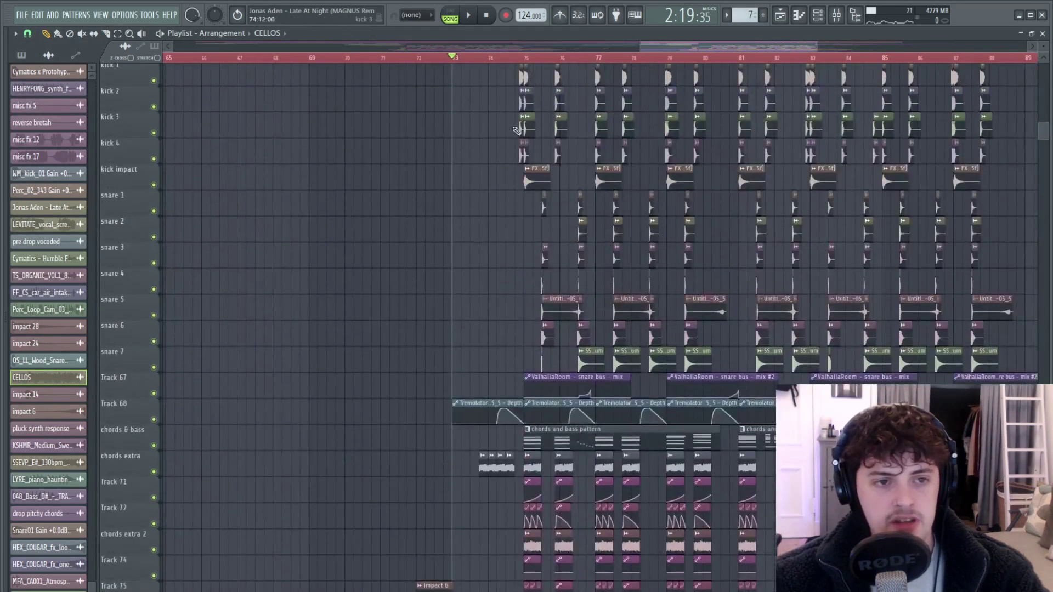
left_click_drag(504, 277, 437, 384)
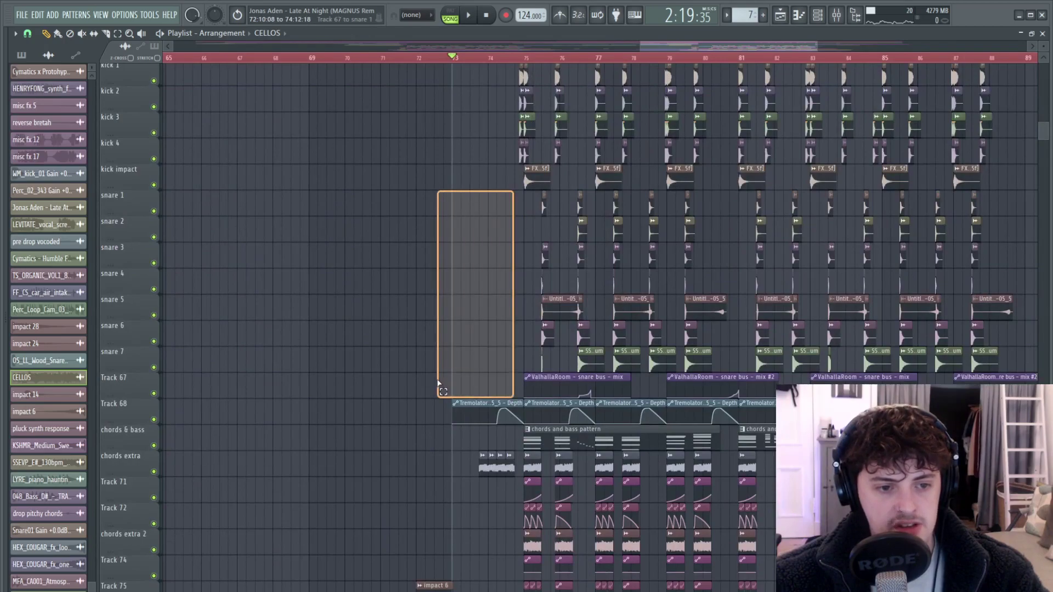
scroll(548, 329, "down", 7)
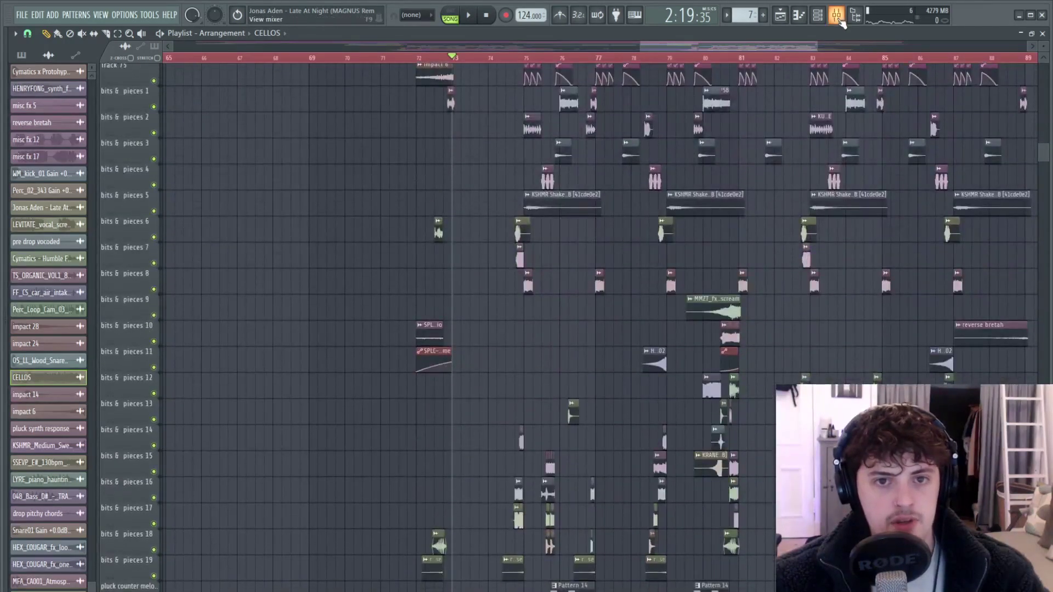
left_click(838, 18)
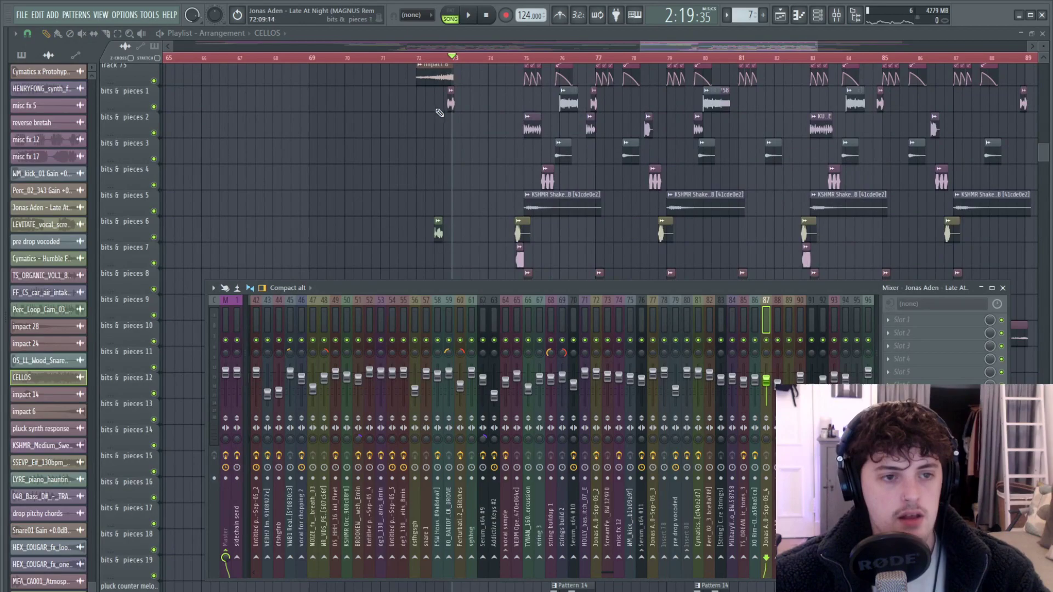
key("F9")
Step: Play the start of the second drop from bar 73, viewing the bits & pieces layers
scroll(535, 258, "up", 2)
scroll(544, 275, "down", 5)
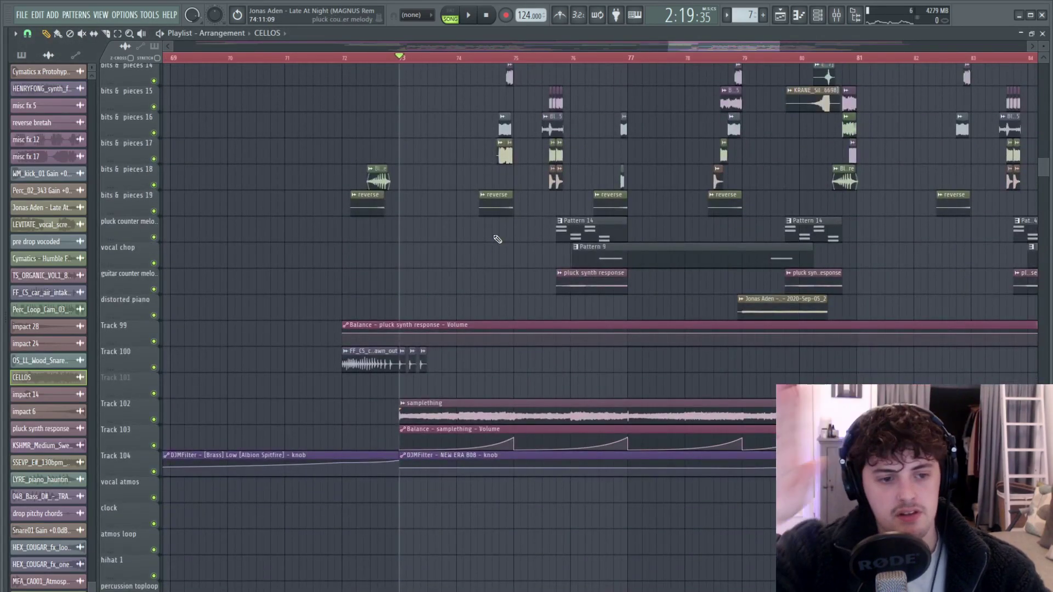
key("space")
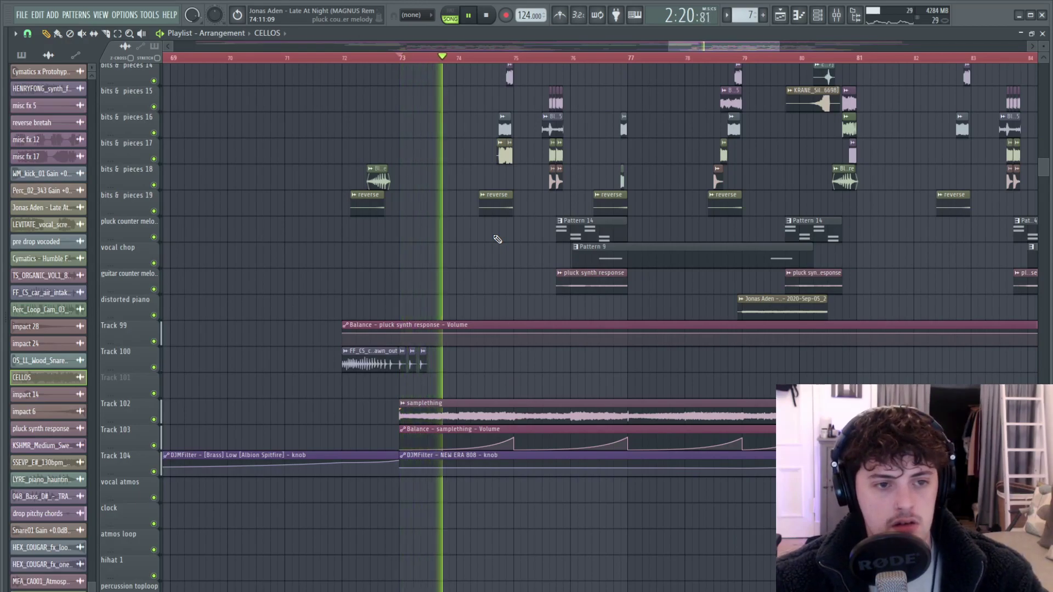
scroll(497, 239, "up", 2)
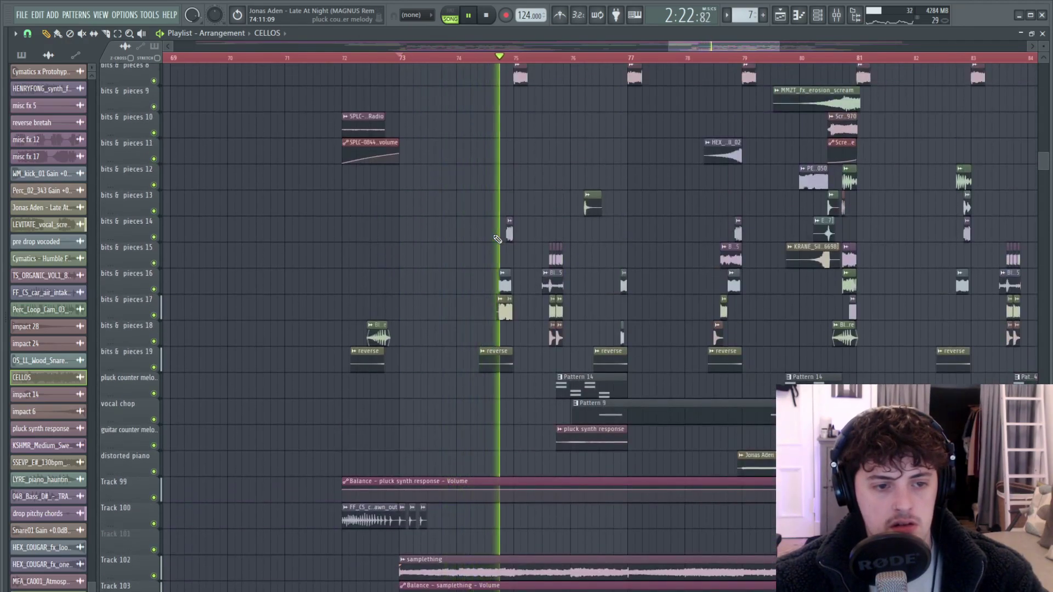
key("space")
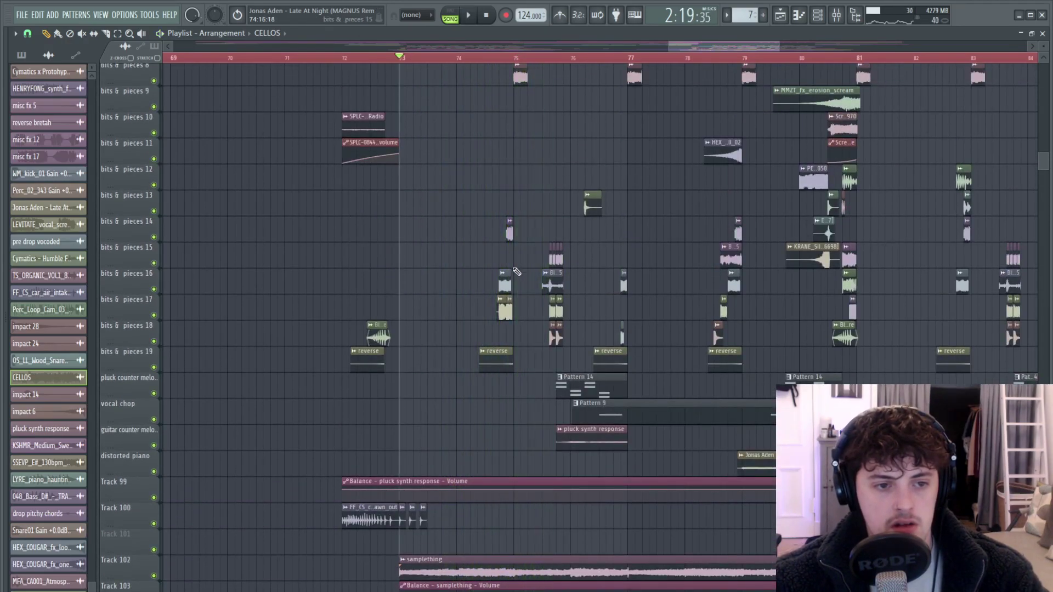
Step: View the sample settings of the LEVITATE_vocal_scream_fill clip, and play the fill leading into bar 75
scroll(487, 103, "up", 3)
double_click(493, 313)
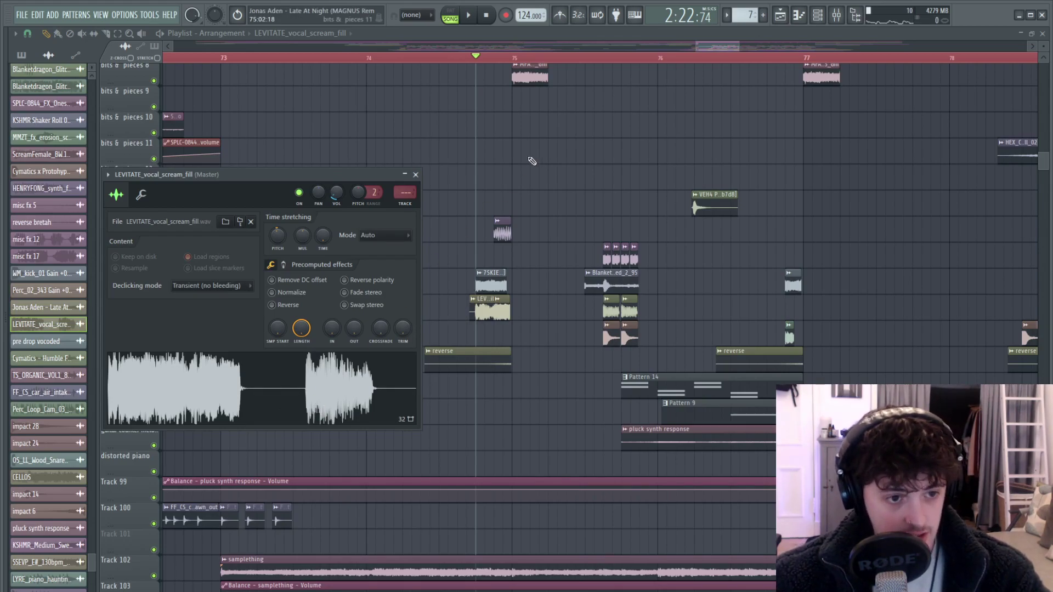
key("Escape")
key("space")
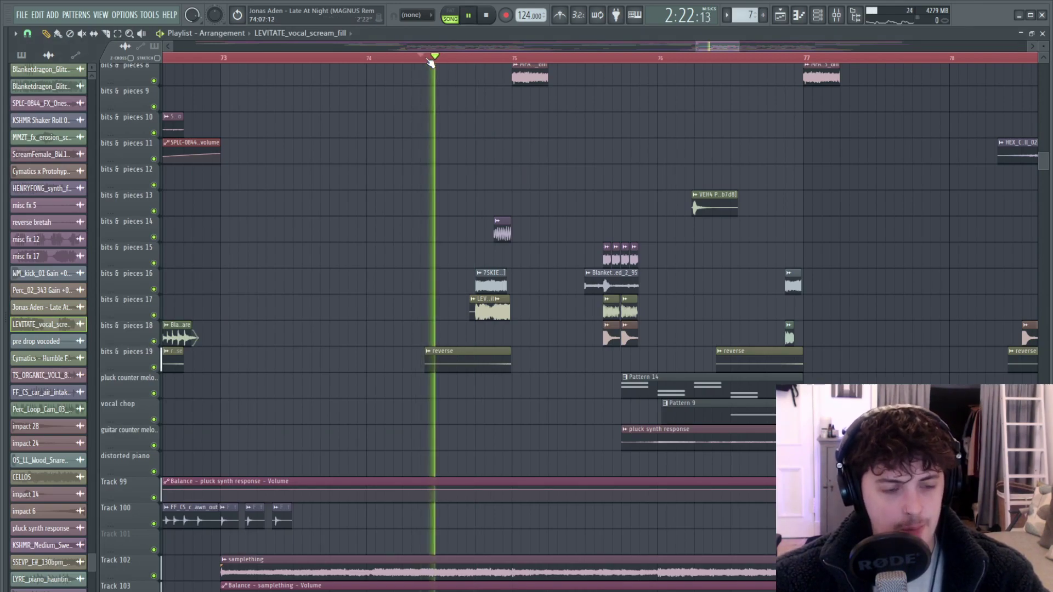
key("space")
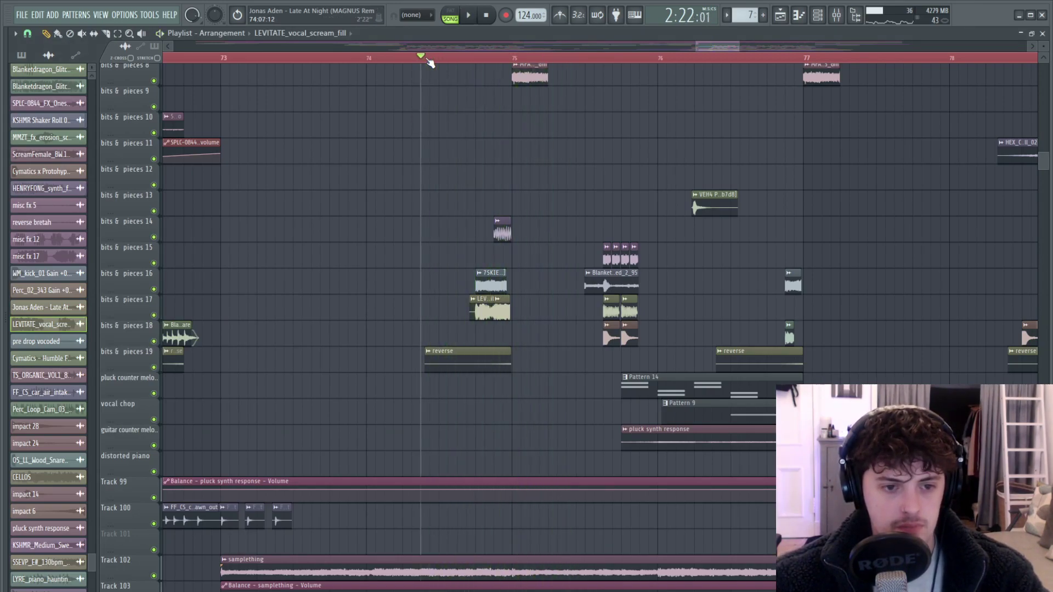
Step: Solo the bits & pieces 17 track, play its vocal scream fill before bar 75, and unsolo the track
scroll(481, 302, "up", 2)
right_click(154, 290)
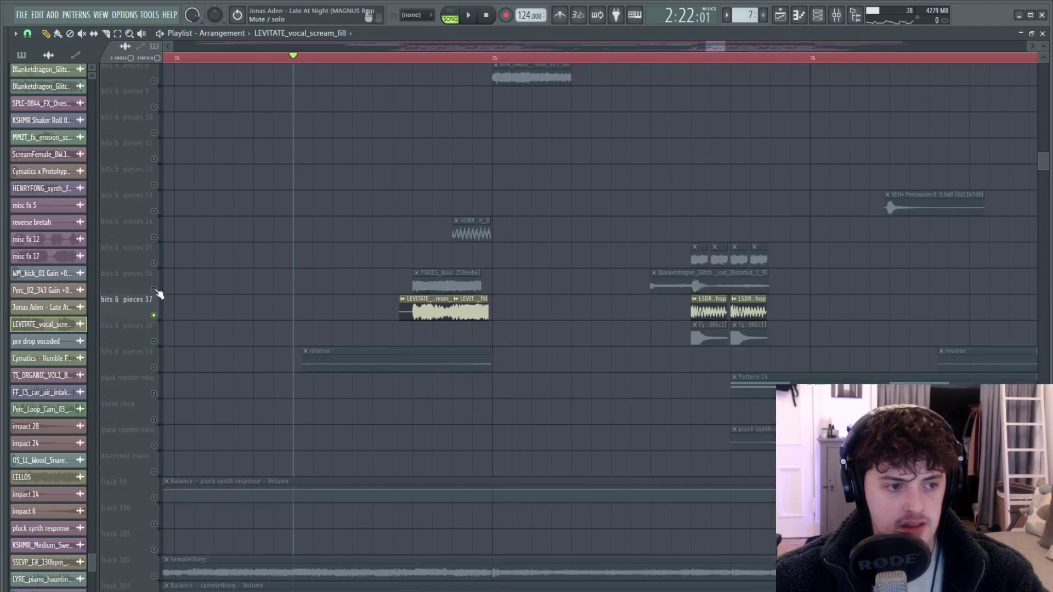
key("space")
key("space")
right_click(154, 291)
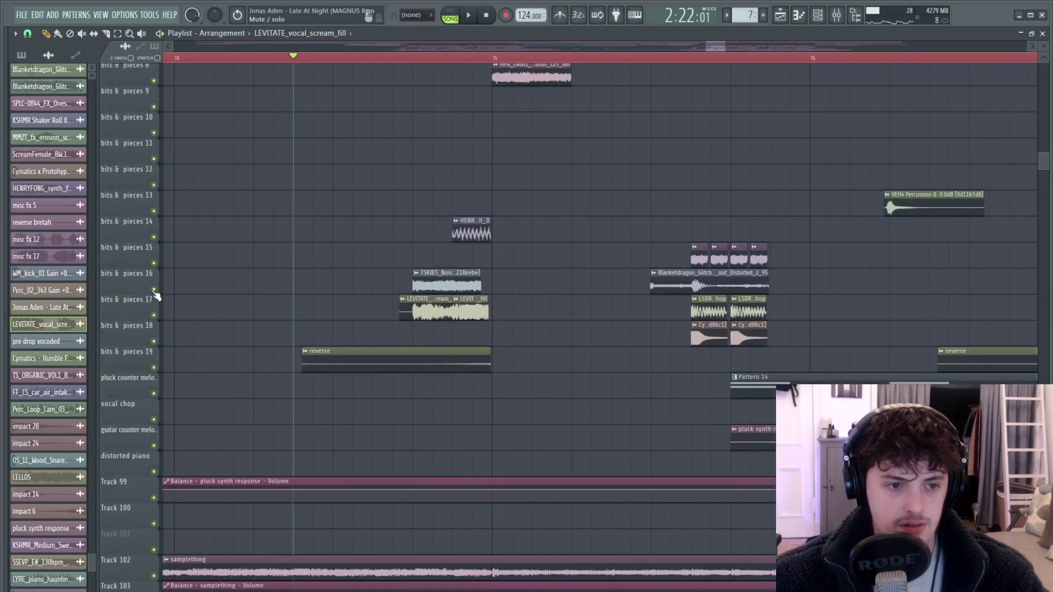
Step: View the sample settings of the HENRYFONG_synth_first_hit_D clip on the bits & pieces 14 track, and close them
scroll(417, 276, "down", 4)
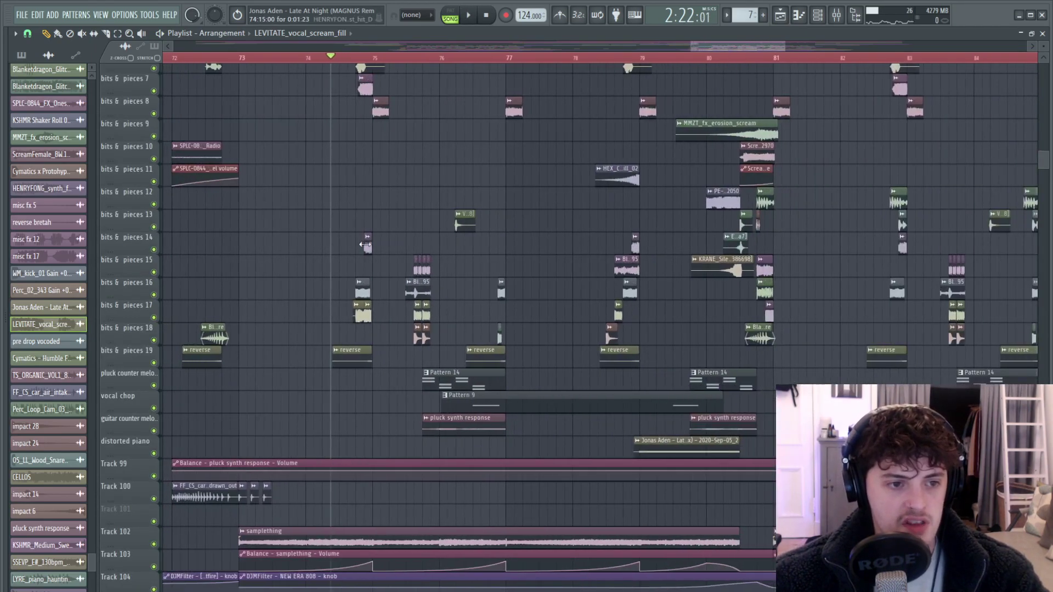
double_click(418, 271)
left_click(430, 189)
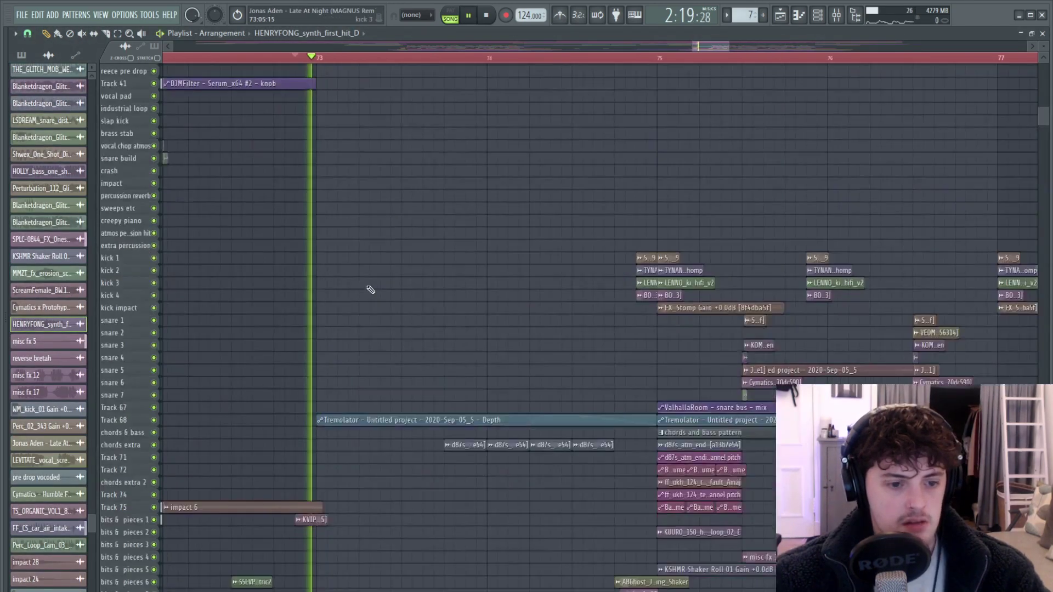
Step: Play the second drop from just before bar 73, viewing its drum, chord and bits & pieces tracks
scroll(372, 290, "up", 3)
scroll(373, 292, "down", 3)
scroll(417, 296, "down", 10)
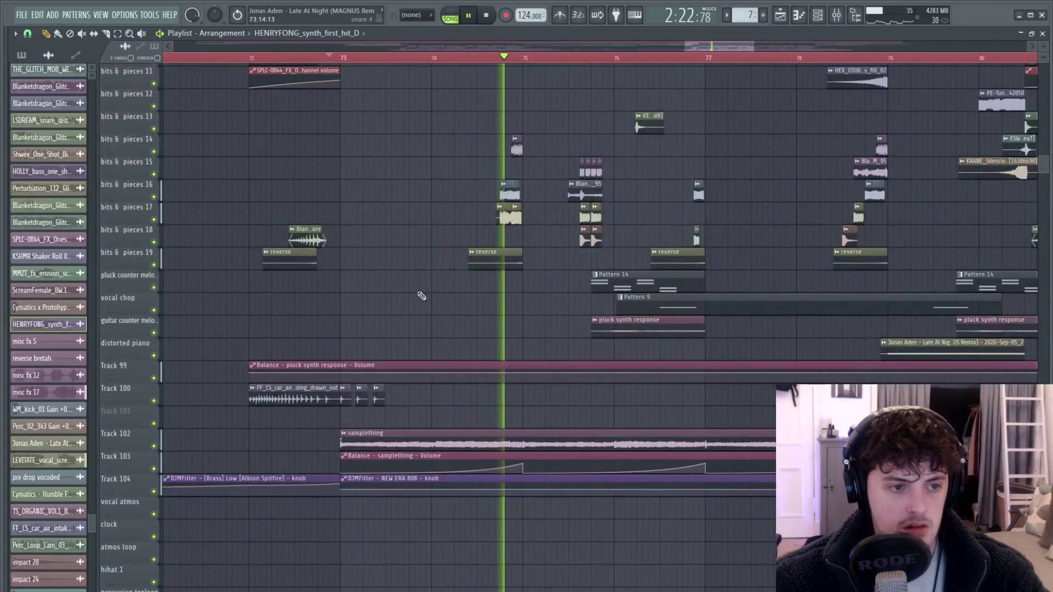
scroll(421, 296, "down", 4)
key("space")
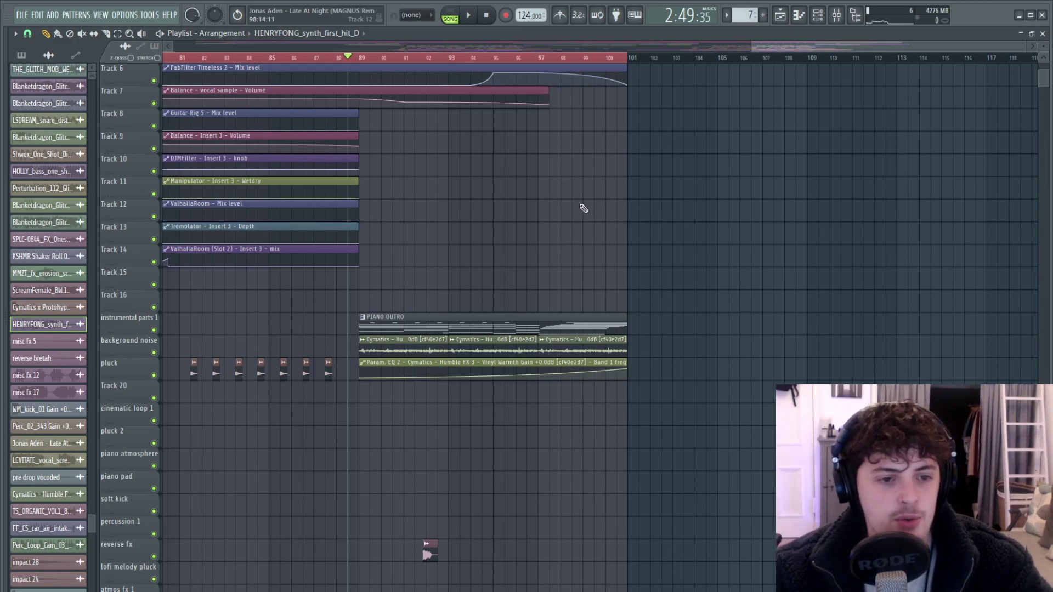
Step: Play the outro from just before bar 89, and view the PIANO OUTRO pattern's notes in the piano roll
scroll(640, 261, "up", 5)
key("space")
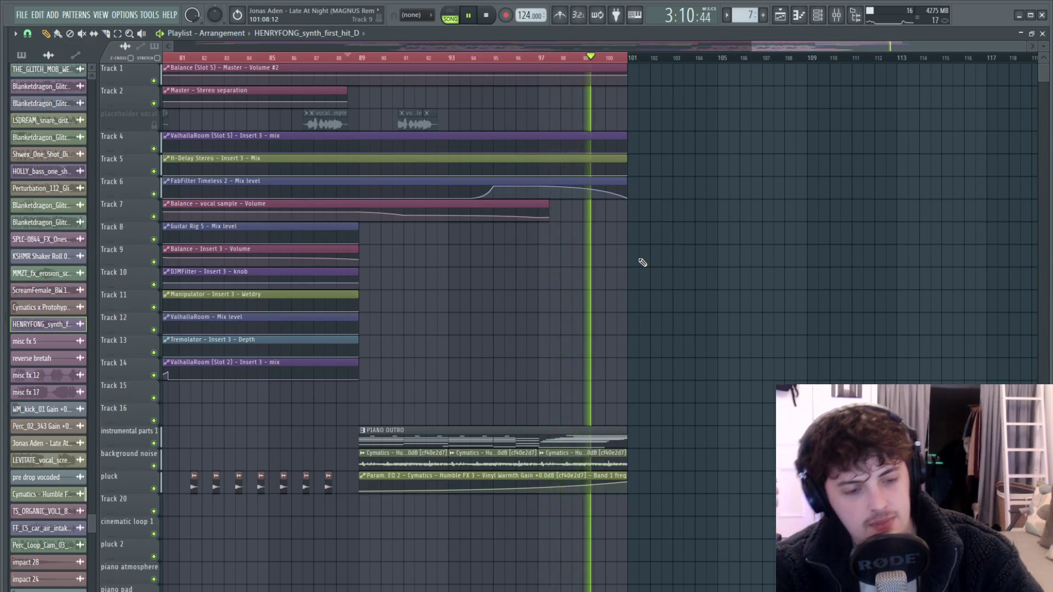
scroll(642, 263, "down", 2)
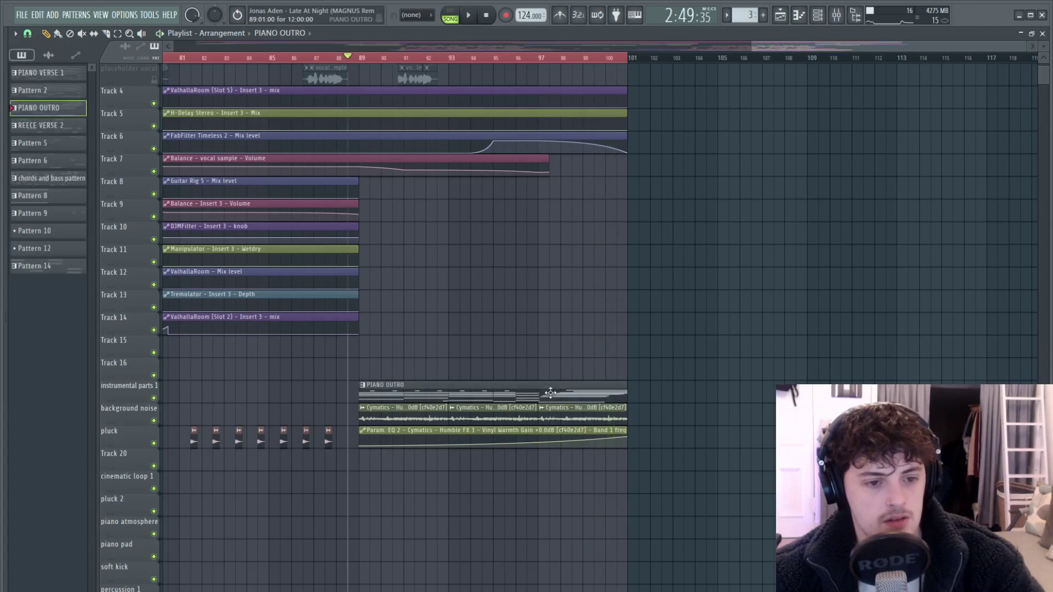
double_click(555, 393)
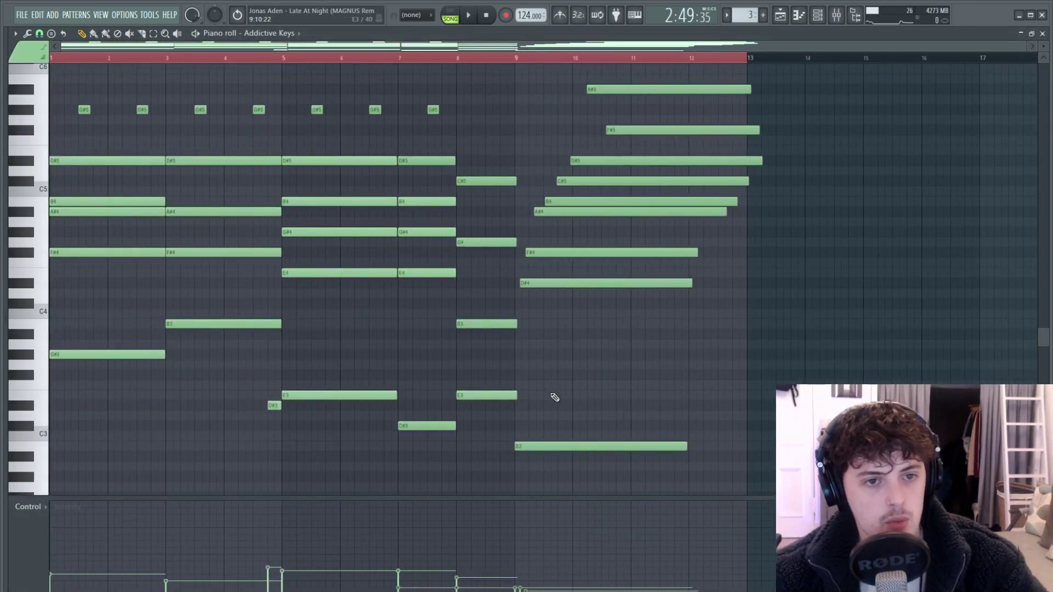
left_click(790, 15)
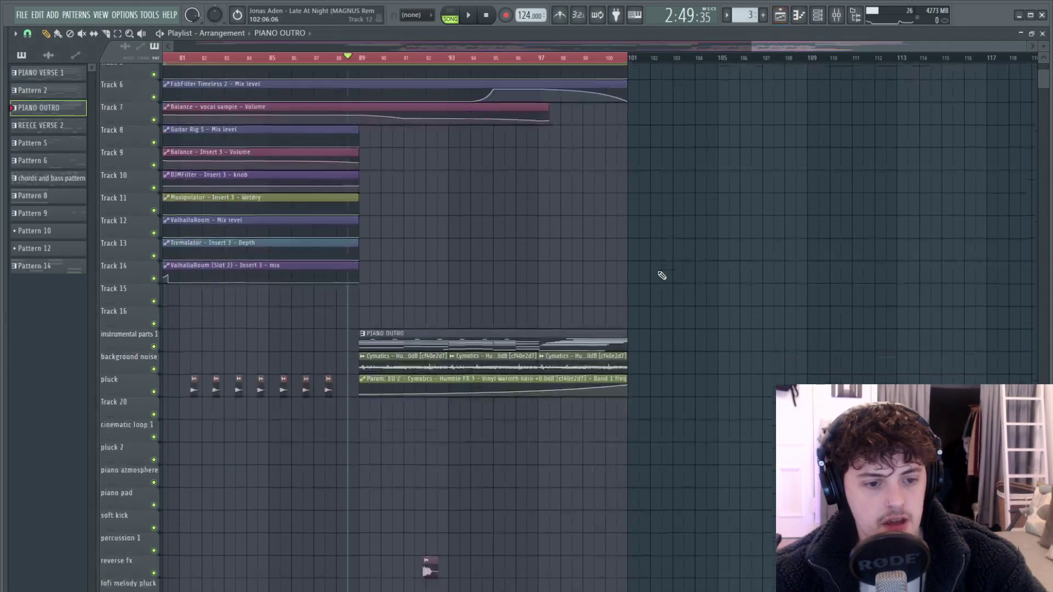
Step: View the sample settings of the Cymatics - Humble FX 3 - Vinyl Warmth clip on the background noise track, and close them
scroll(658, 275, "down", 10)
scroll(473, 152, "up", 4)
double_click(472, 153)
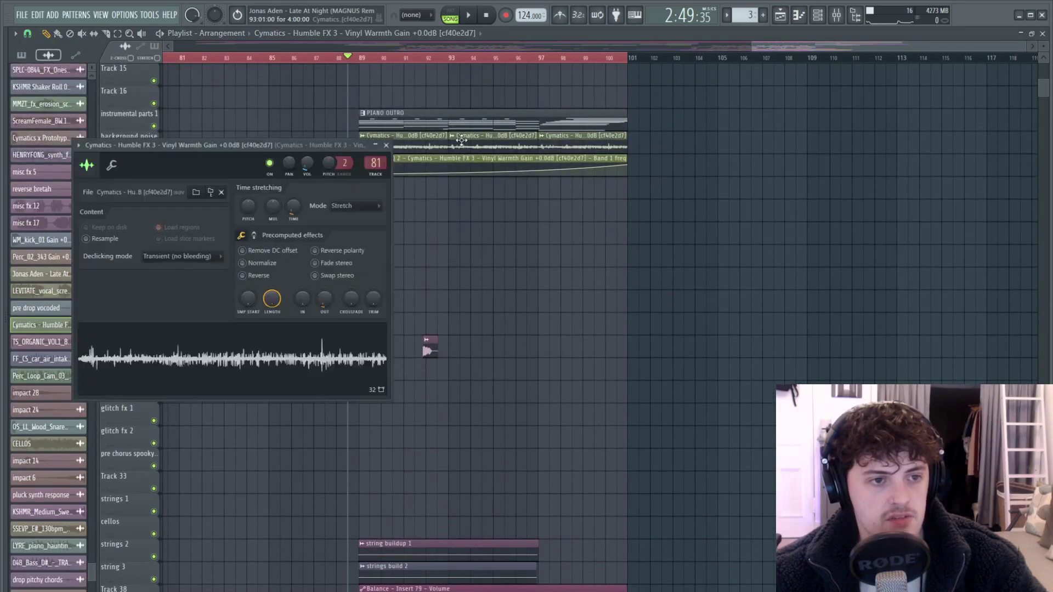
right_click(688, 356)
Step: Examine the outro's strings, vocal chop atmos and sweeps layers, with brief playback from just before bar 89
scroll(688, 355, "down", 5)
left_click_drag(562, 308, 486, 333)
left_click_drag(479, 510, 411, 541)
scroll(543, 430, "down", 2)
left_click_drag(594, 325, 445, 373)
key("space")
scroll(472, 419, "down", 4)
key("space")
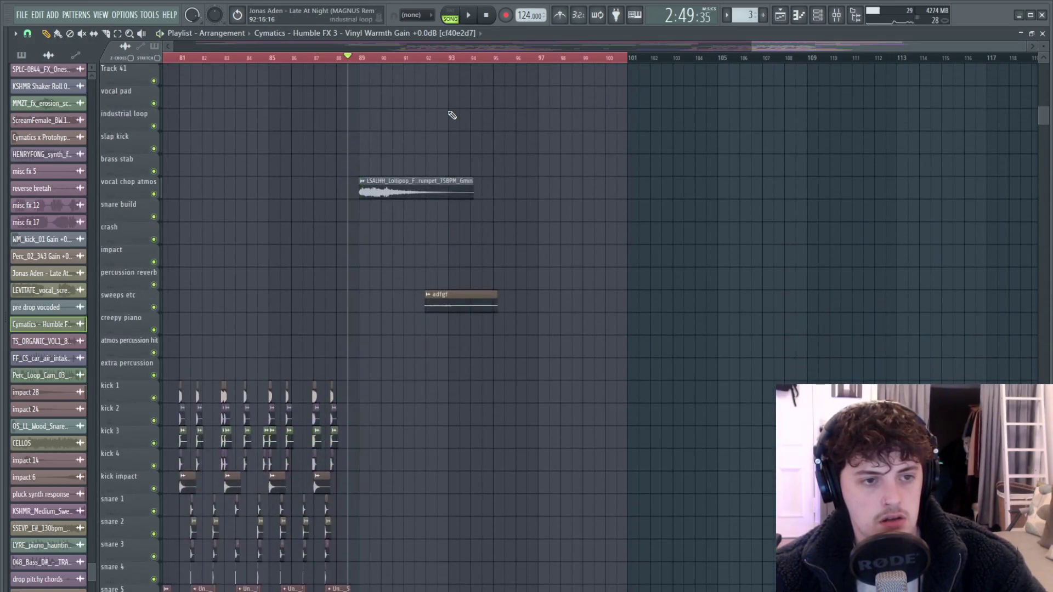
Step: Solo the sweeps etc track, and play the adfgf clip from the middle of bar 91 while viewing its sample settings
left_click(416, 57)
scroll(427, 57, "up", 3)
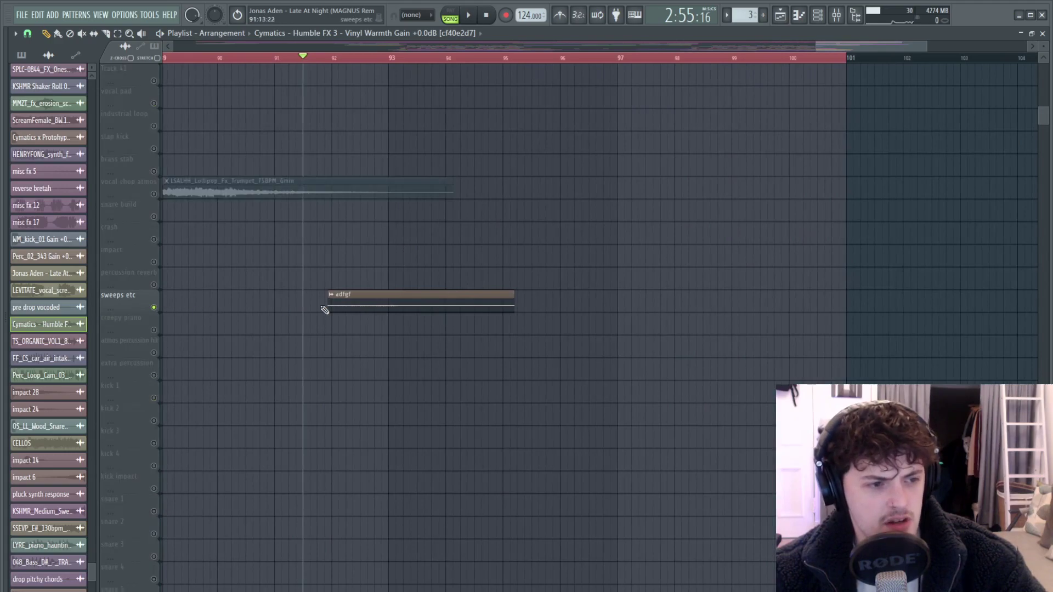
double_click(331, 304)
key("space")
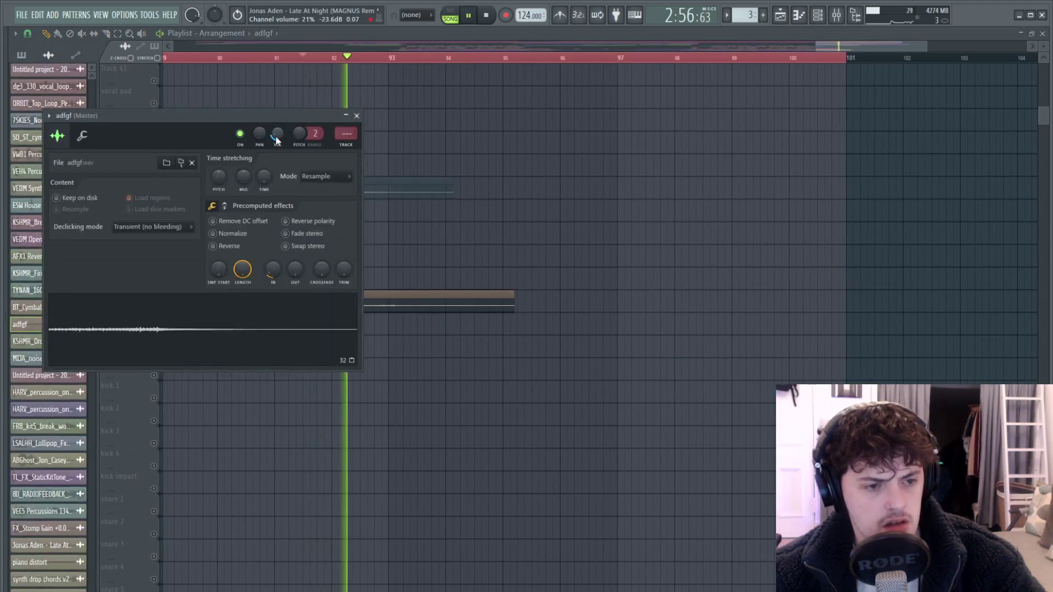
key("Escape")
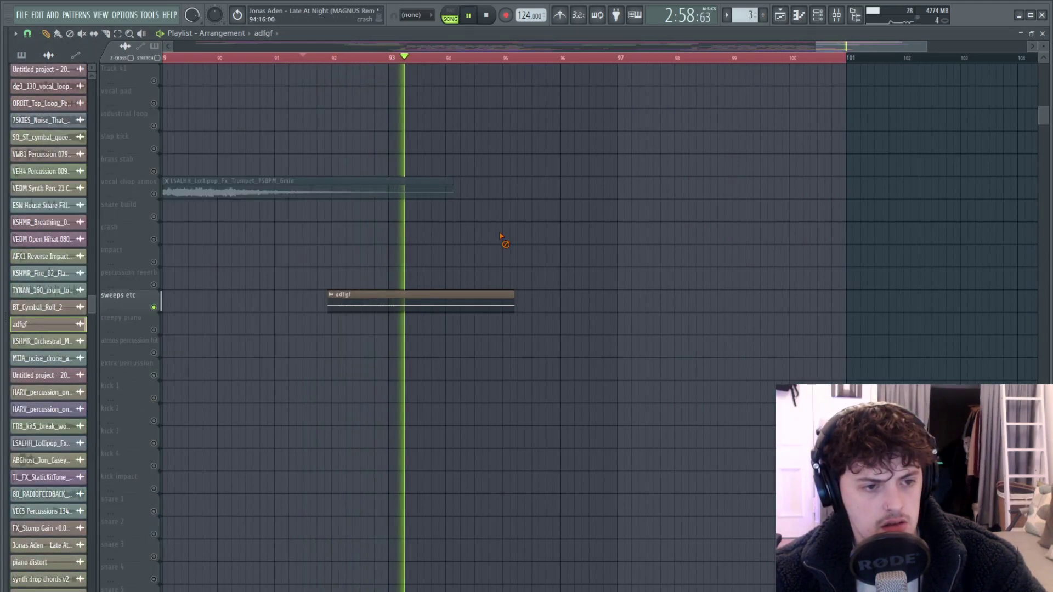
key("space")
Step: Examine the outro's remaining tracks, from the impacts and synth chords back up to the vocal and piano layers
scroll(503, 237, "down", 3, "ctrl")
scroll(520, 291, "down", 15)
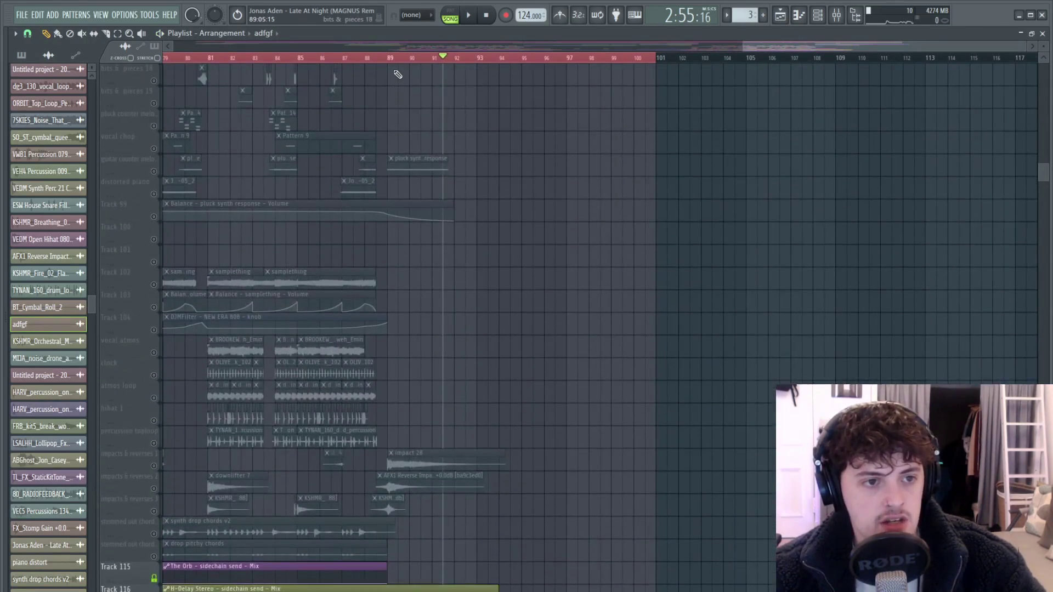
scroll(460, 308, "down", 10)
scroll(463, 314, "up", 12)
scroll(463, 314, "up", 10)
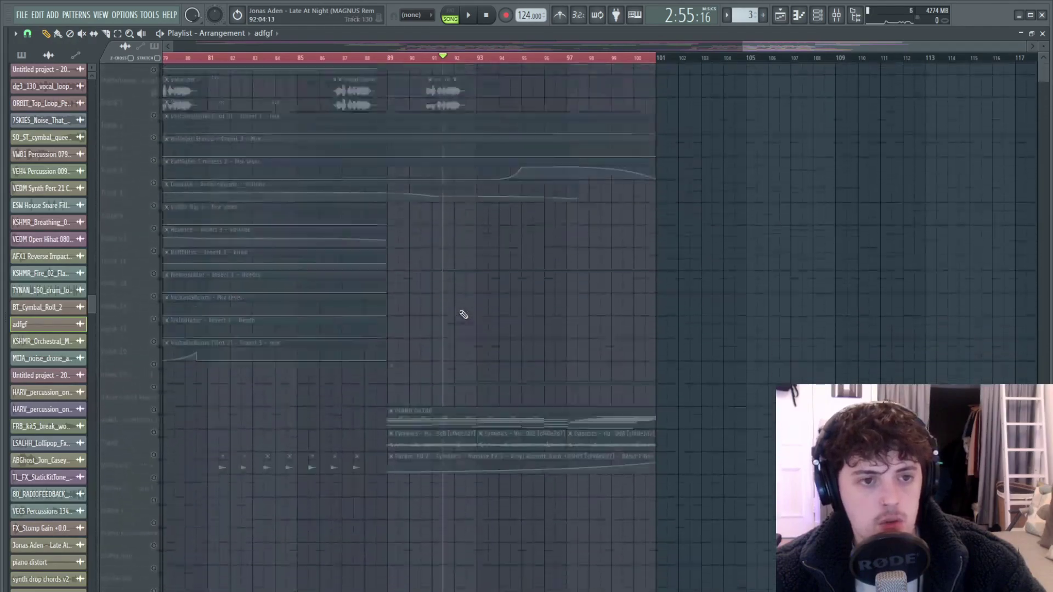
Step: Place the playhead at bar 90, and view the clips and automation of the whole arrangement
scroll(460, 311, "down", 4, "ctrl")
scroll(460, 311, "up", 3, "alt")
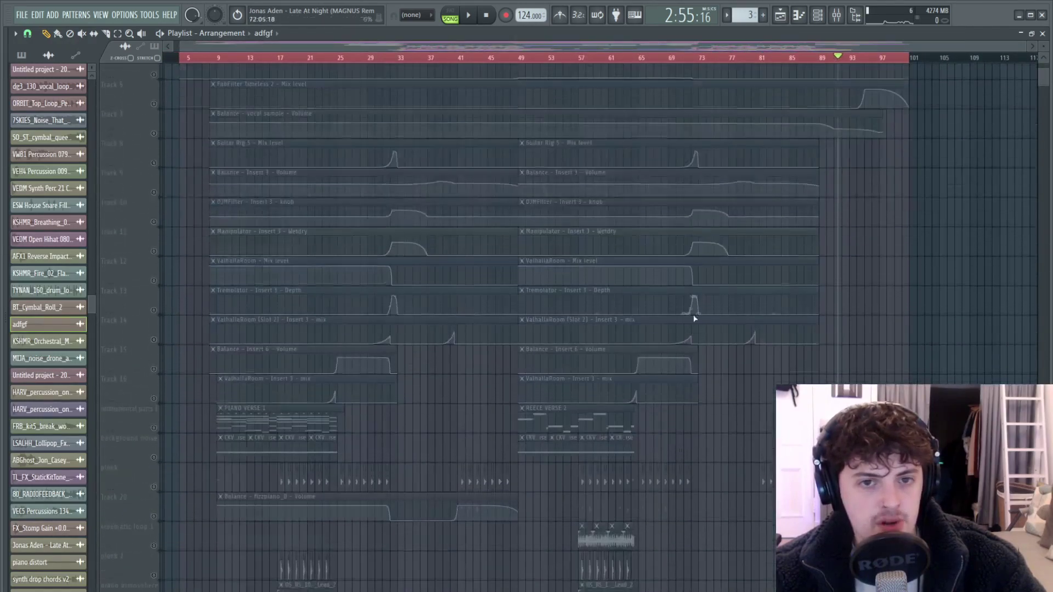
scroll(707, 316, "up", 3)
scroll(964, 346, "up", 3, "ctrl")
left_click(716, 58)
scroll(710, 132, "down", 4, "ctrl")
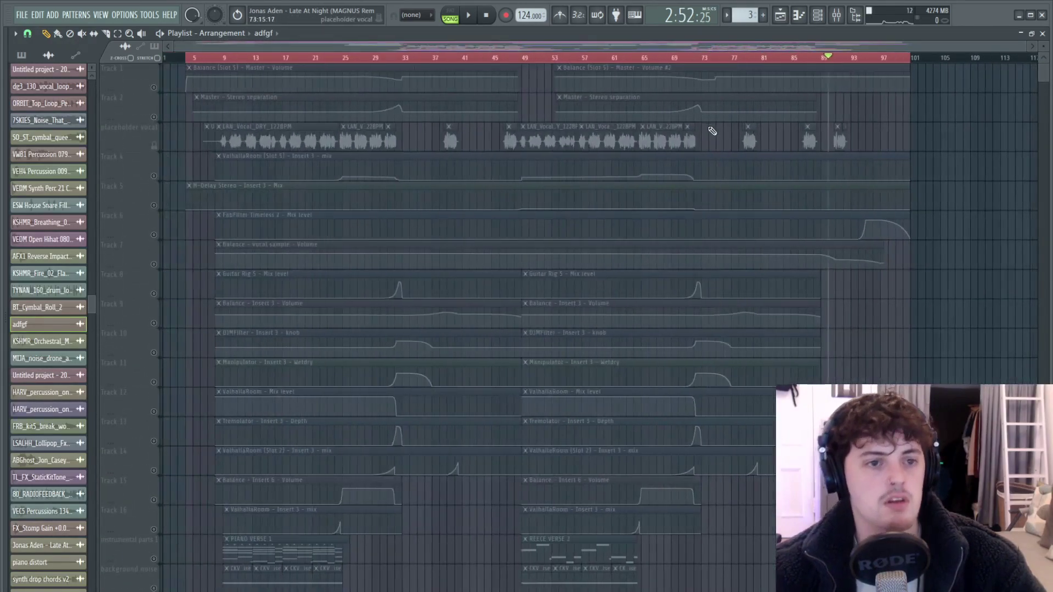
scroll(704, 135, "down", 3, "alt")
scroll(697, 138, "down", 4, "alt")
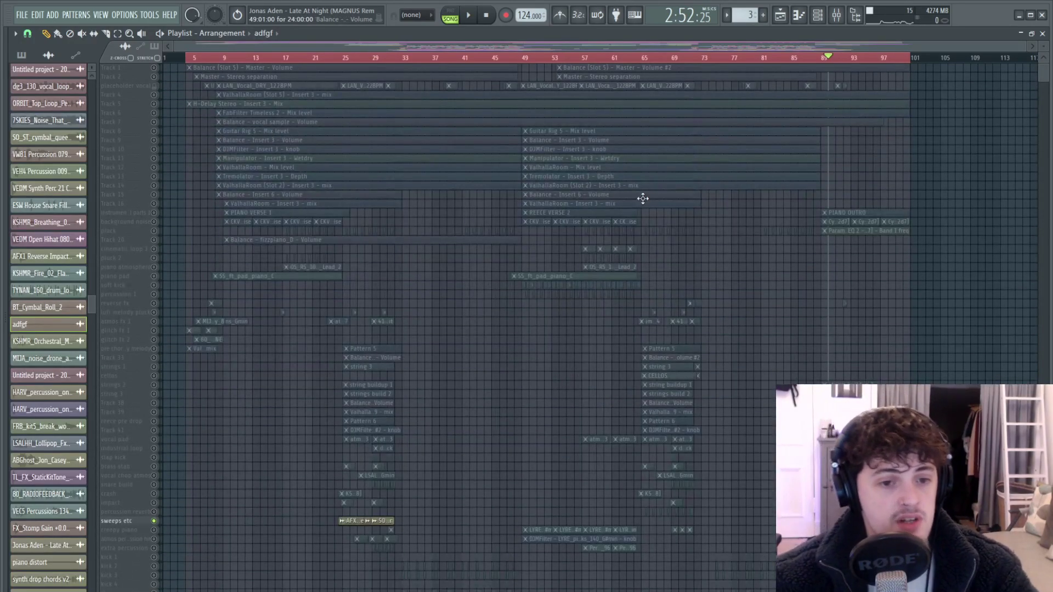
scroll(641, 197, "up", 5, "alt")
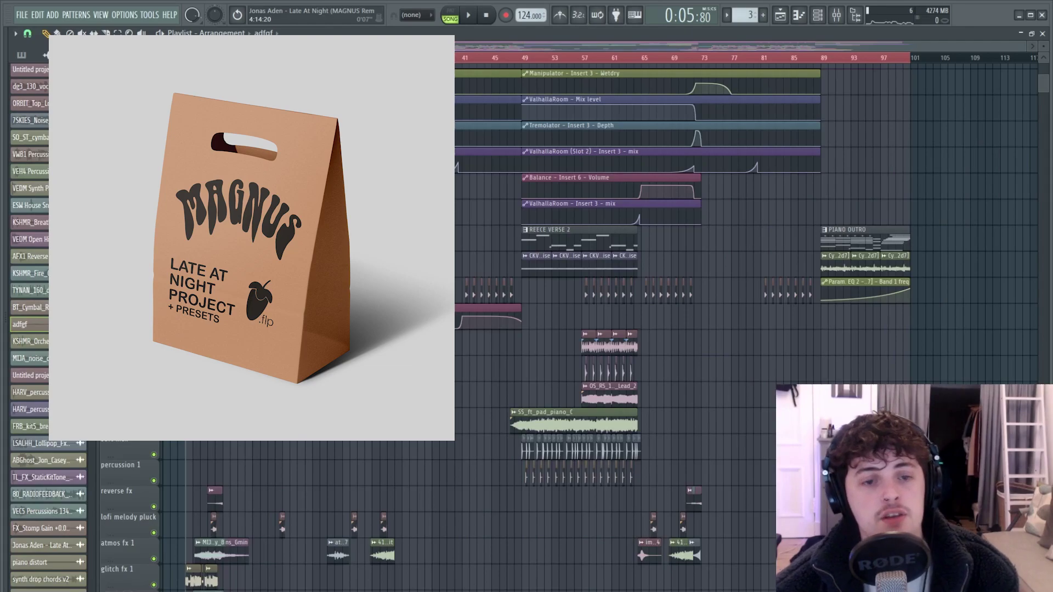